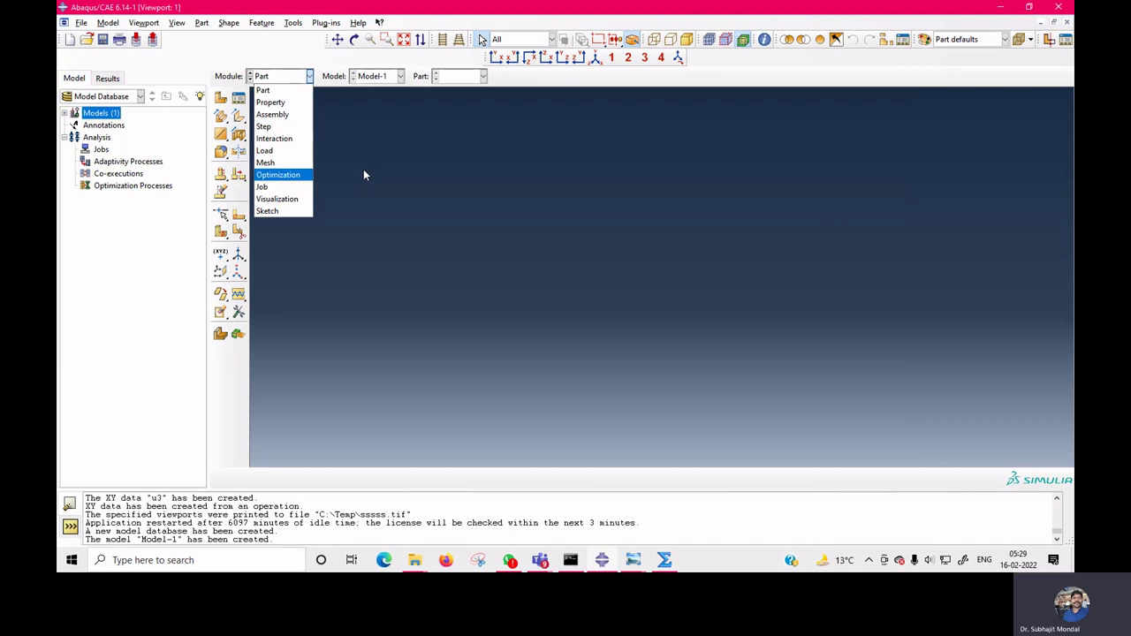
- Start a new 3D deformable part with a solid extrusion base feature and an approximate size of 5
{"action": "left_click", "coordinate": [363, 175]}
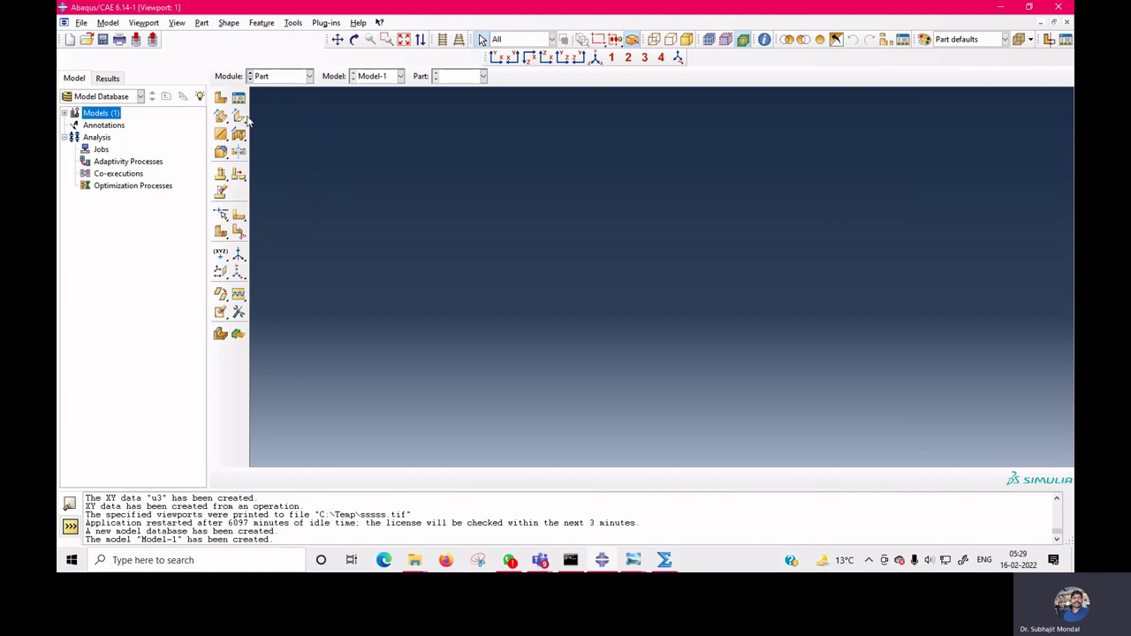
{"action": "left_click", "coordinate": [221, 99]}
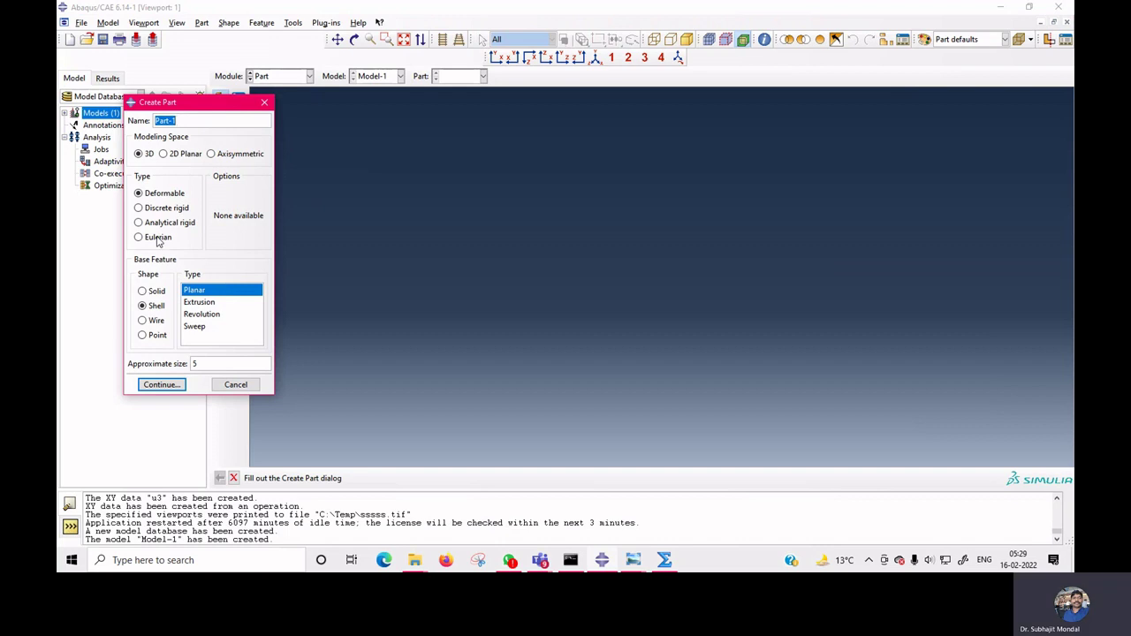
{"action": "left_click", "coordinate": [155, 292]}
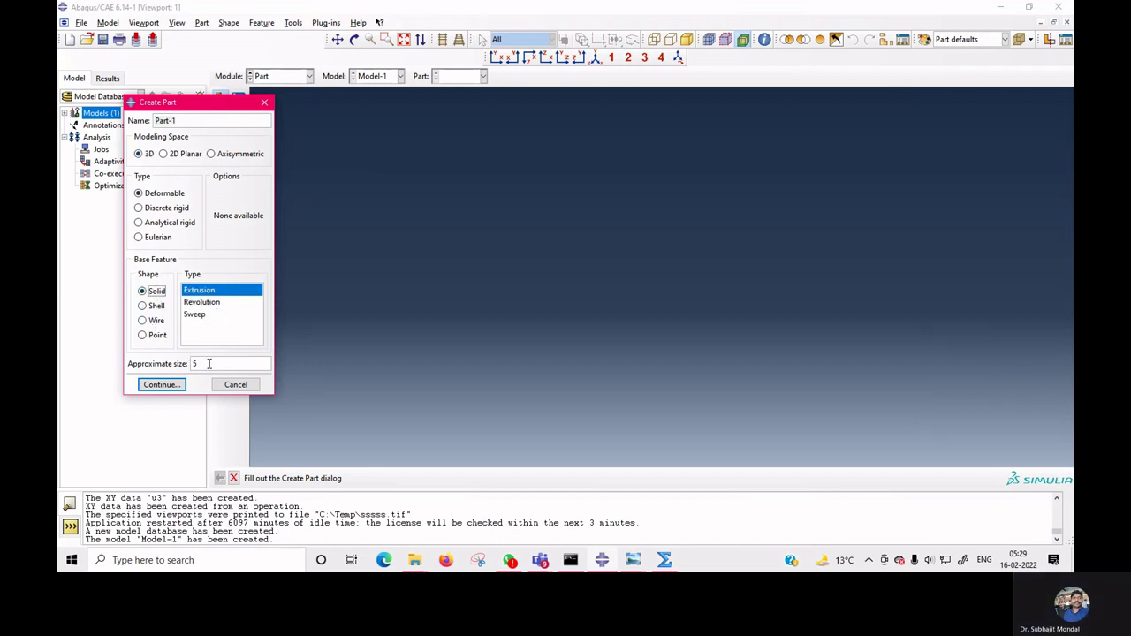
{"action": "left_click", "coordinate": [168, 389]}
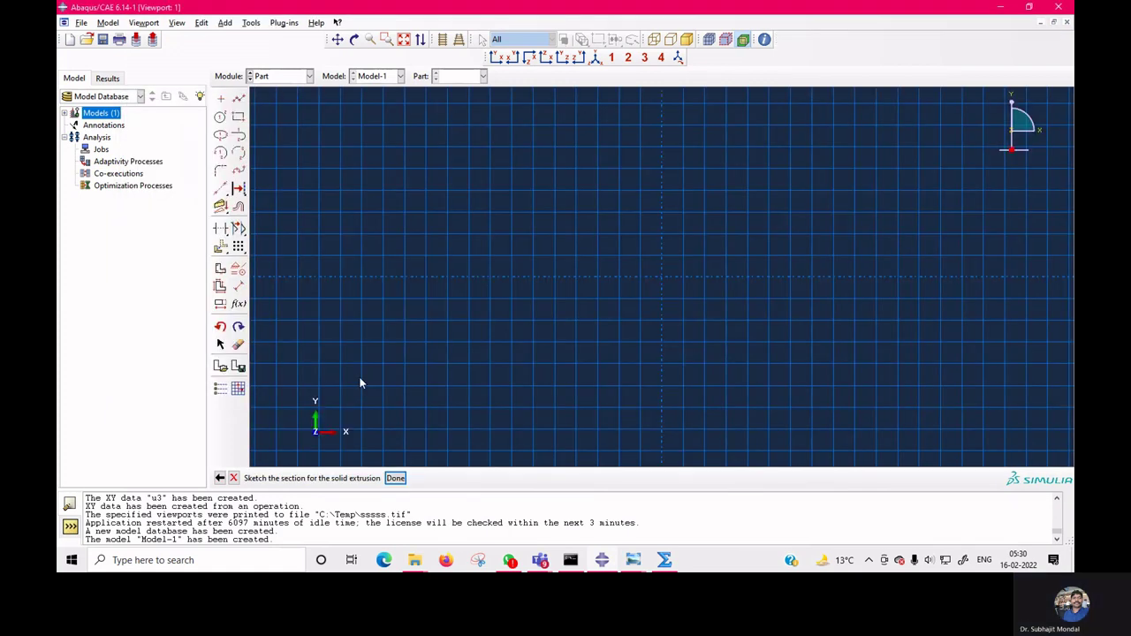
- Sketch a rectangular section with opposite corners at (-200E-3, -150E-3) and (200E-3, 150E-3)
{"action": "left_click", "coordinate": [239, 117]}
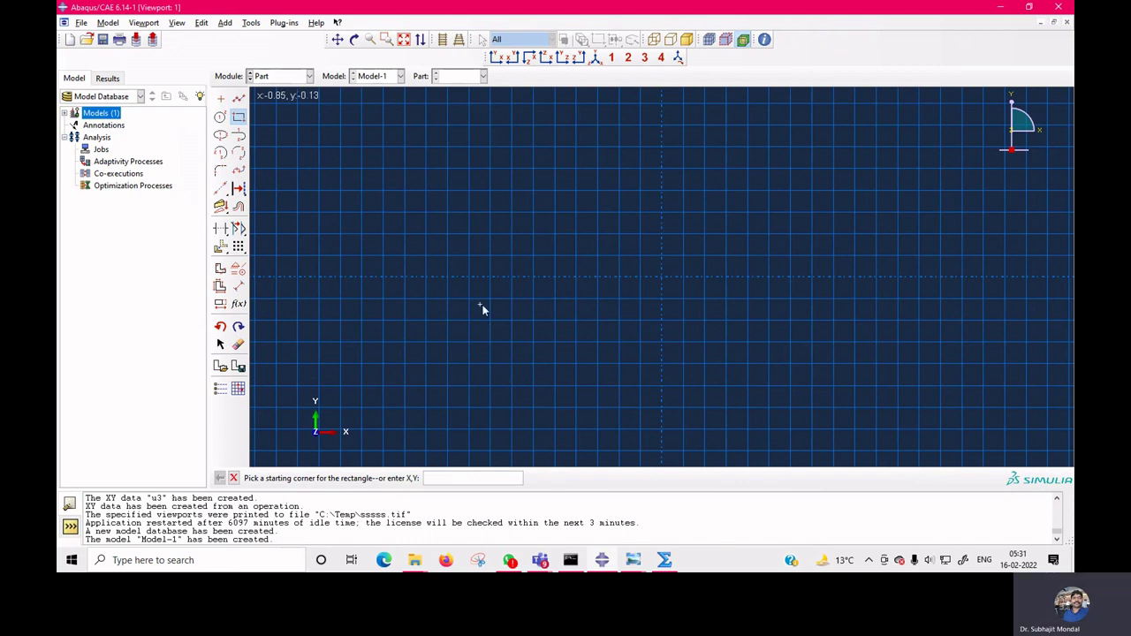
{"action": "type", "text": "-200E-3,-15"}
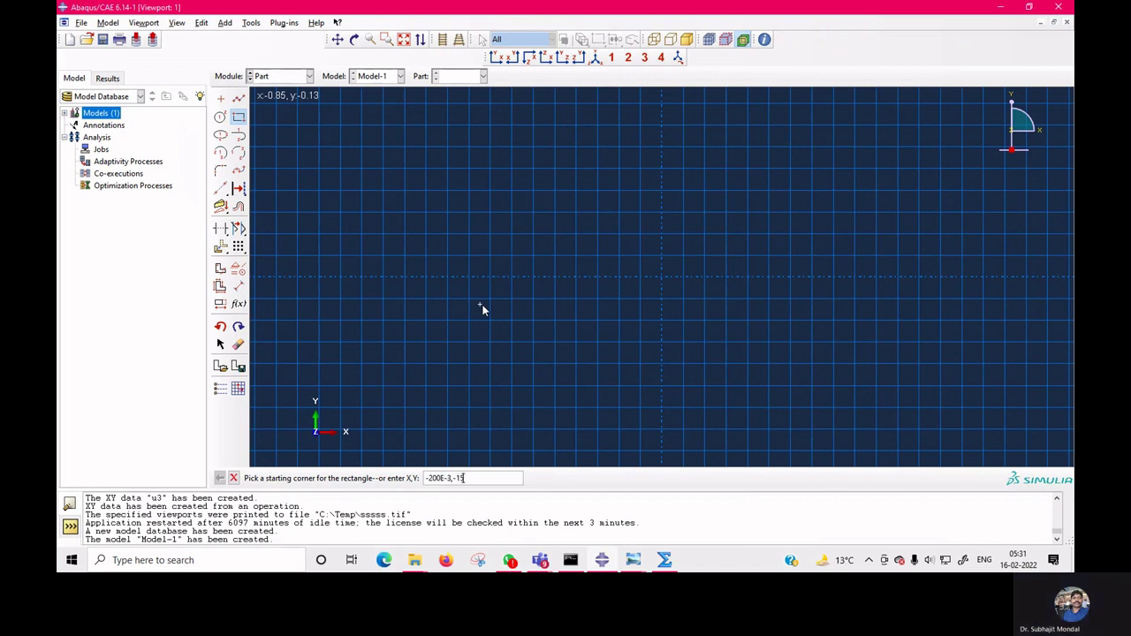
{"action": "type", "text": "0E-3"}
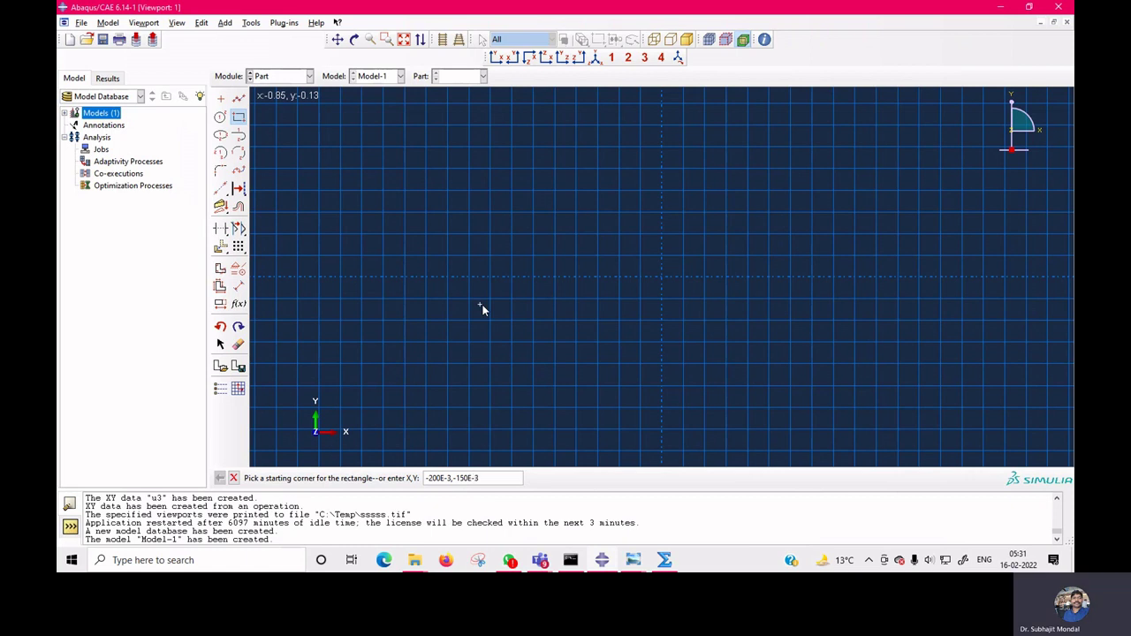
{"action": "key", "text": "Return"}
{"action": "type", "text": "200E-3,150E-3"}
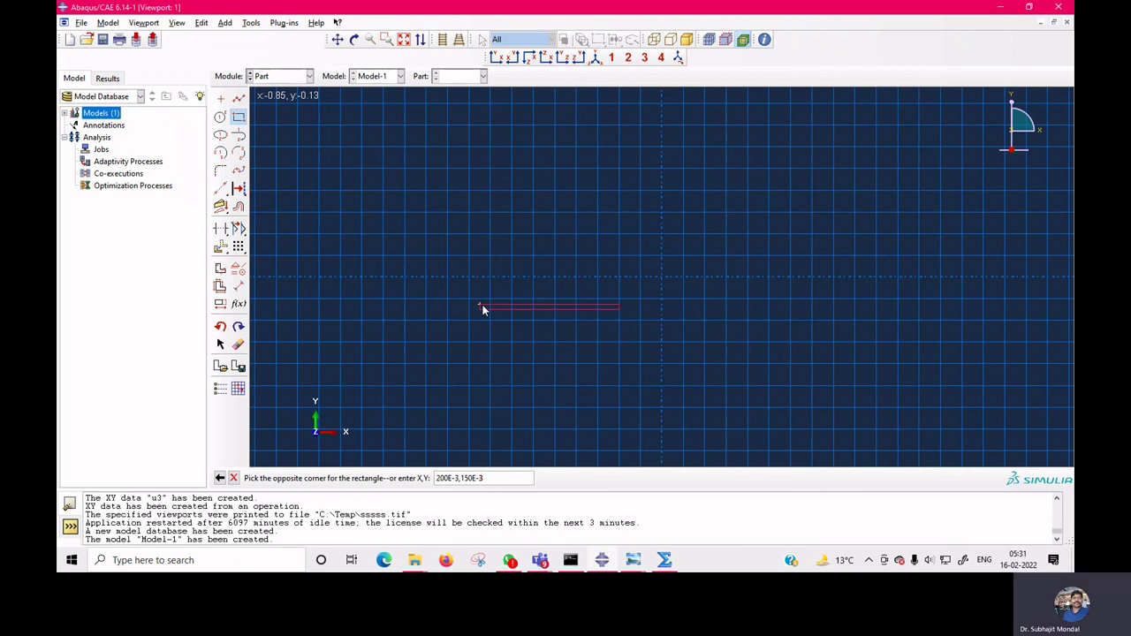
{"action": "key", "text": "Return"}
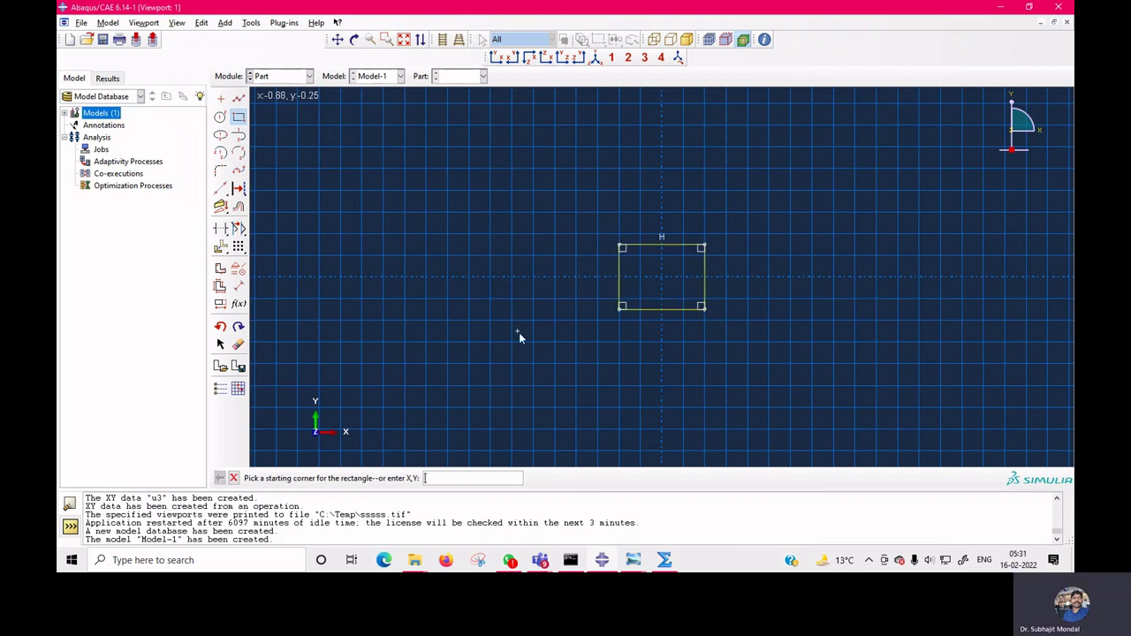
{"action": "left_click", "coordinate": [234, 478]}
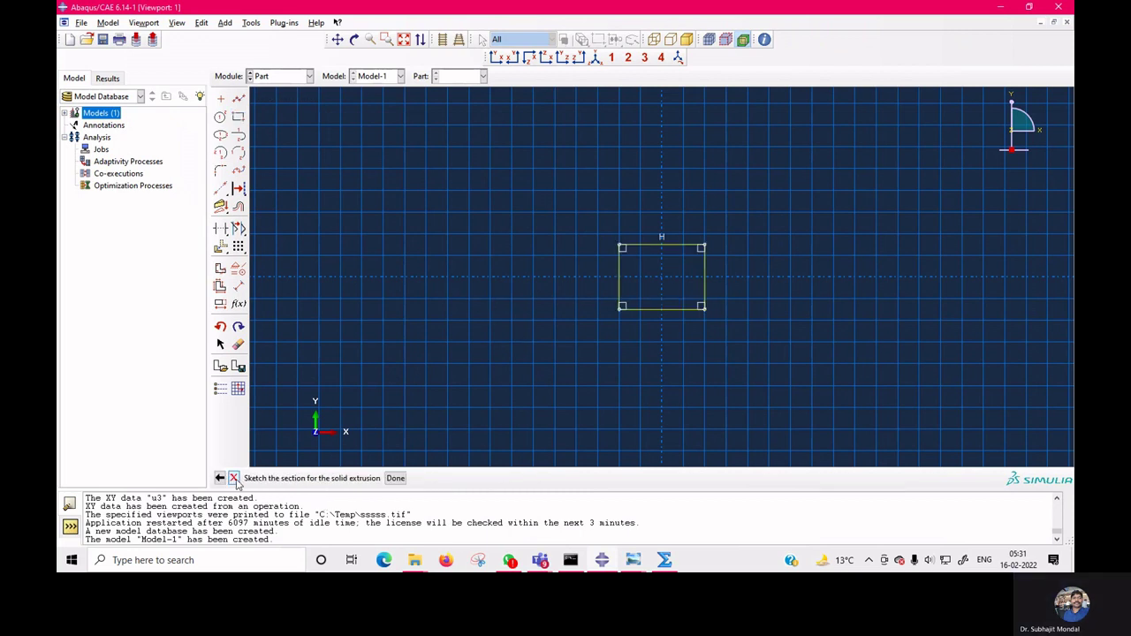
- Extrude the rectangular section to a depth of 10E-3 and switch to the Property module
{"action": "left_click", "coordinate": [395, 478]}
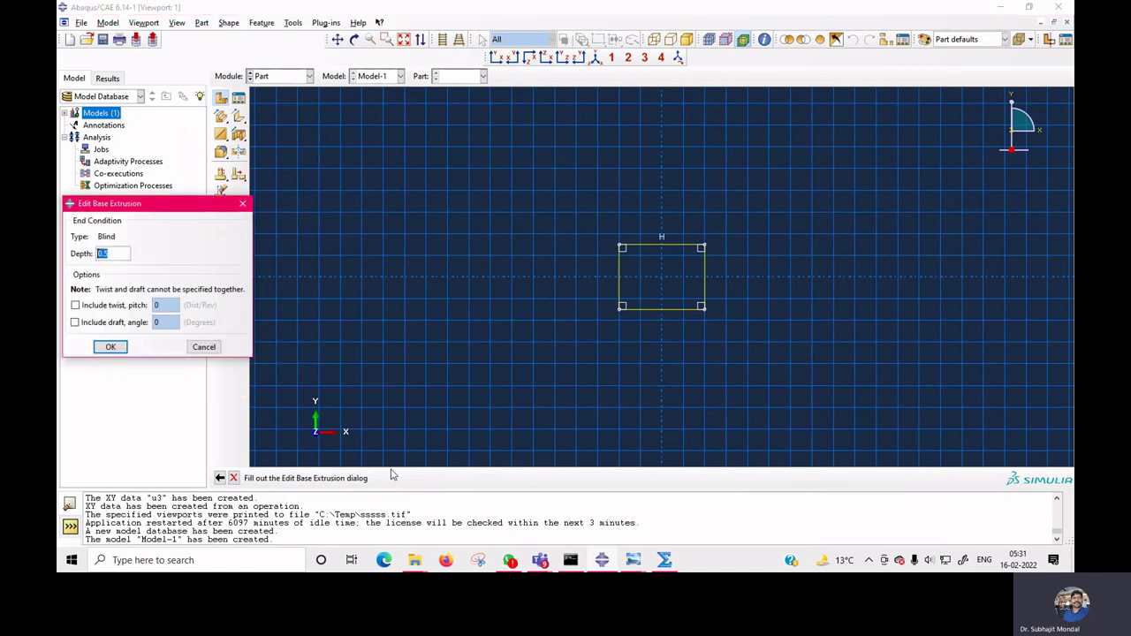
{"action": "type", "text": "10E-3"}
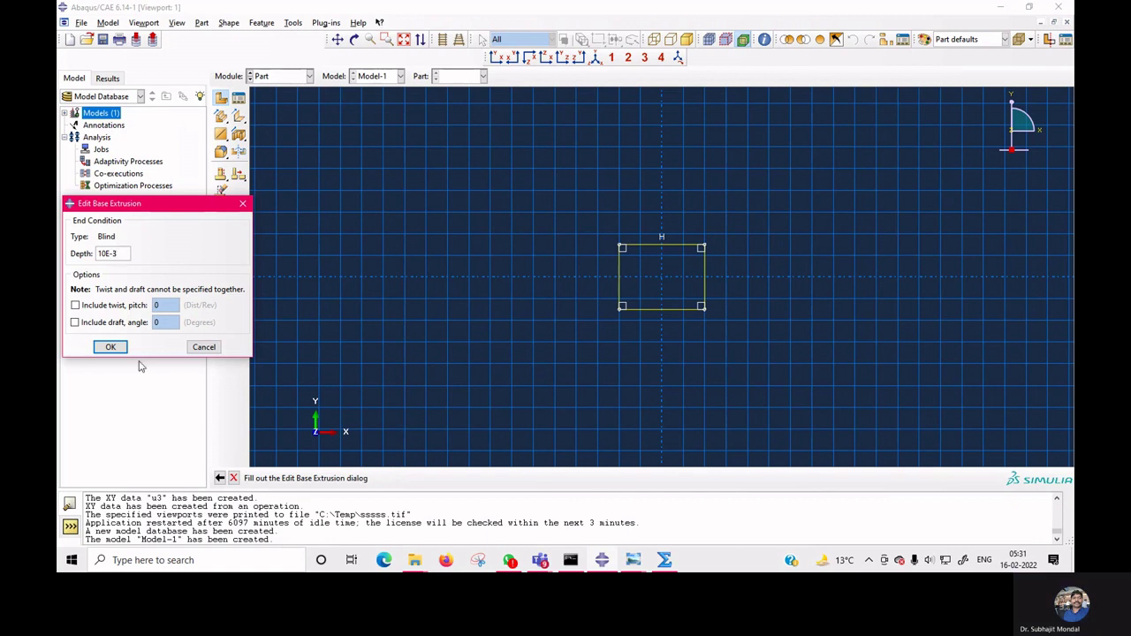
{"action": "left_click", "coordinate": [110, 347]}
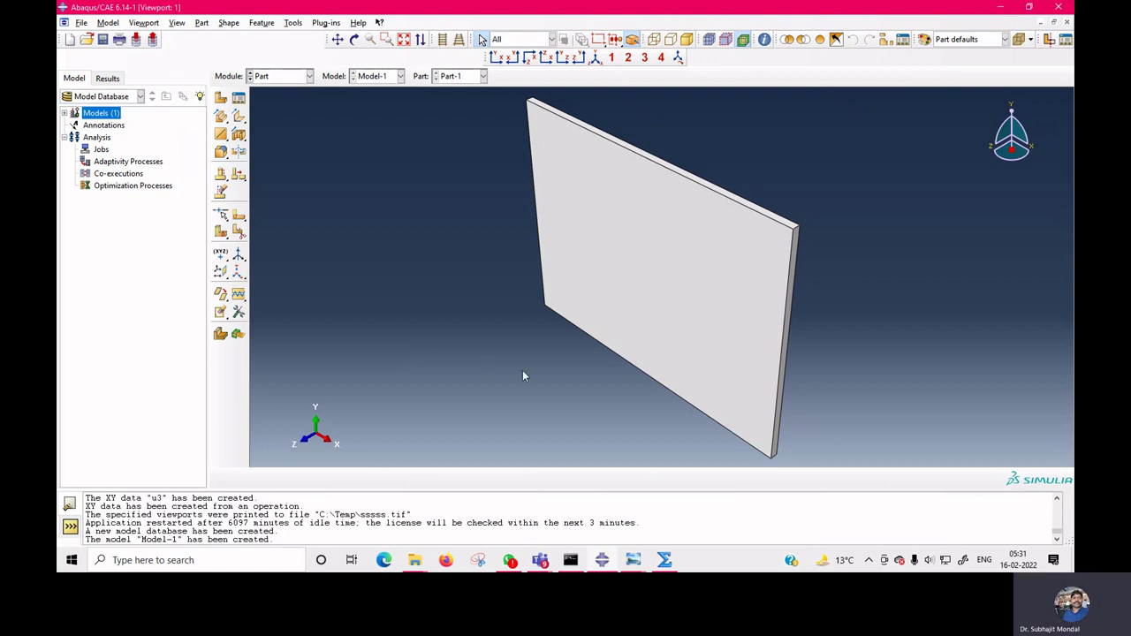
{"action": "left_click", "coordinate": [281, 76]}
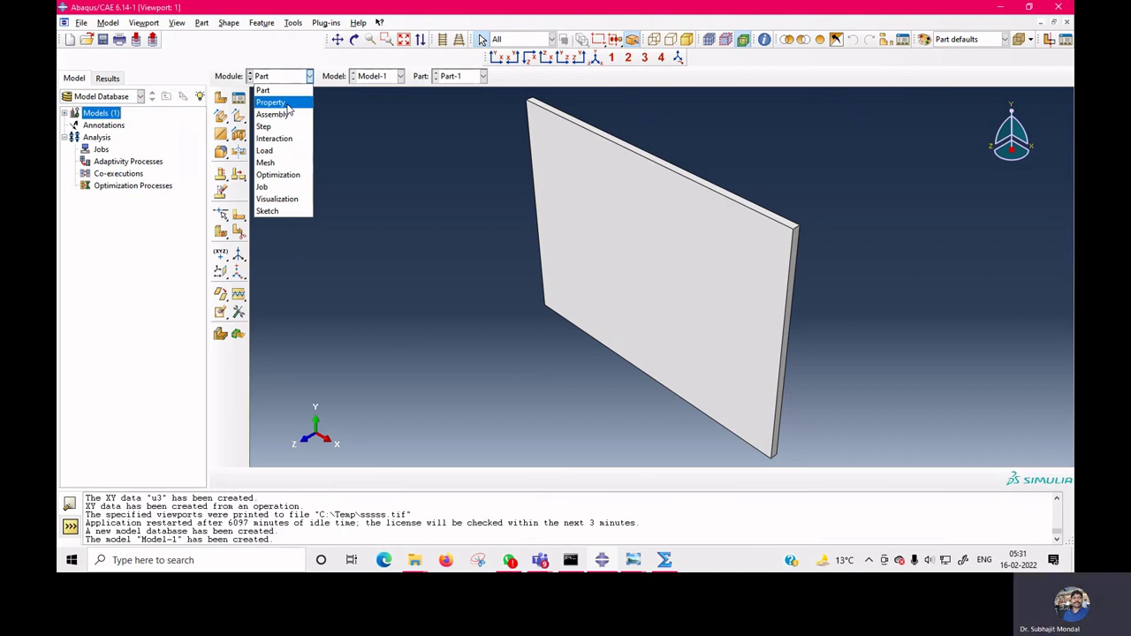
{"action": "left_click", "coordinate": [287, 108]}
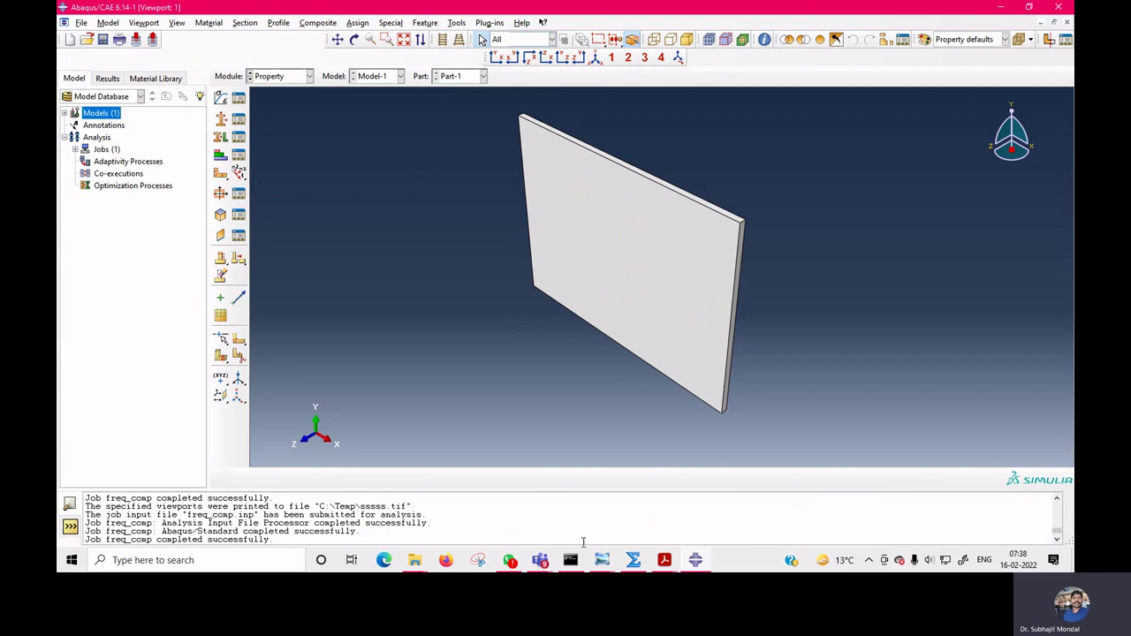
- Switch to the SVM paper in Adobe Acrobat and examine the FRP plate's mass density, elastic constants and Poisson's ratio
{"action": "left_click", "coordinate": [695, 560]}
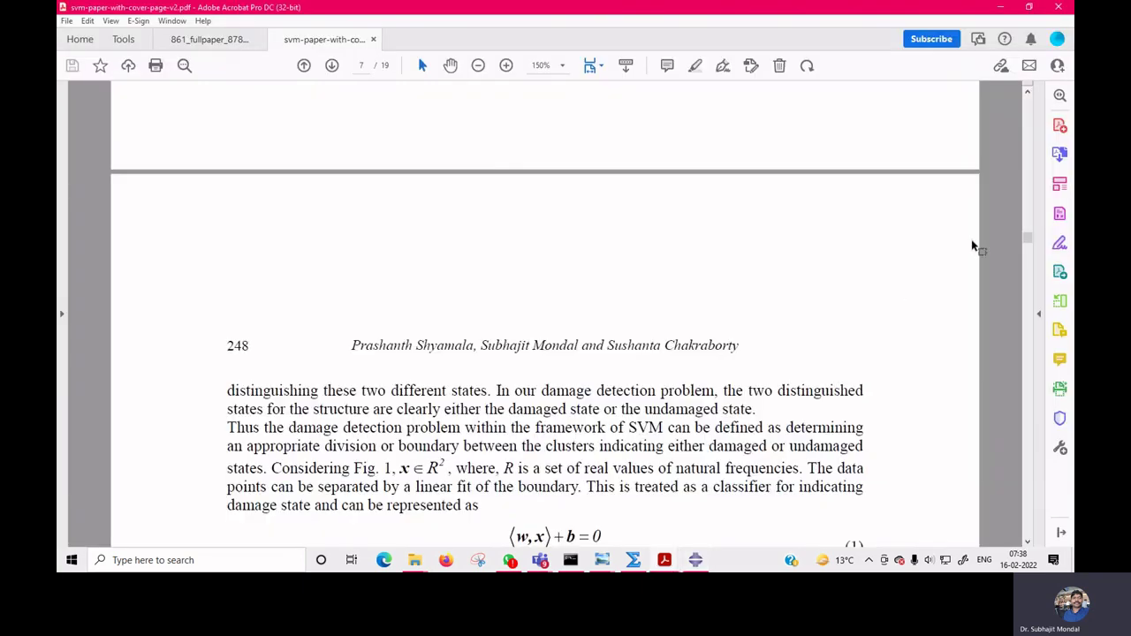
{"action": "left_click_drag", "start_coordinate": [1029, 236], "coordinate": [1029, 319]}
{"action": "scroll", "coordinate": [676, 367], "scroll_direction": "down", "scroll_amount": 3}
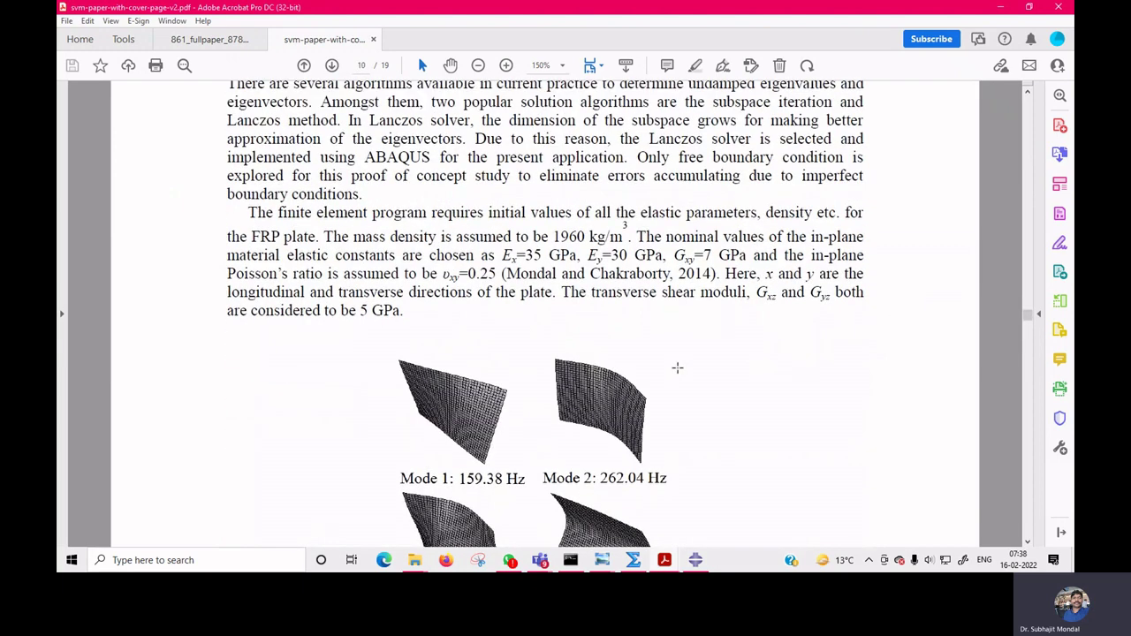
{"action": "scroll", "coordinate": [675, 366], "scroll_direction": "up", "scroll_amount": 1}
{"action": "left_click_drag", "start_coordinate": [501, 285], "coordinate": [555, 326]}
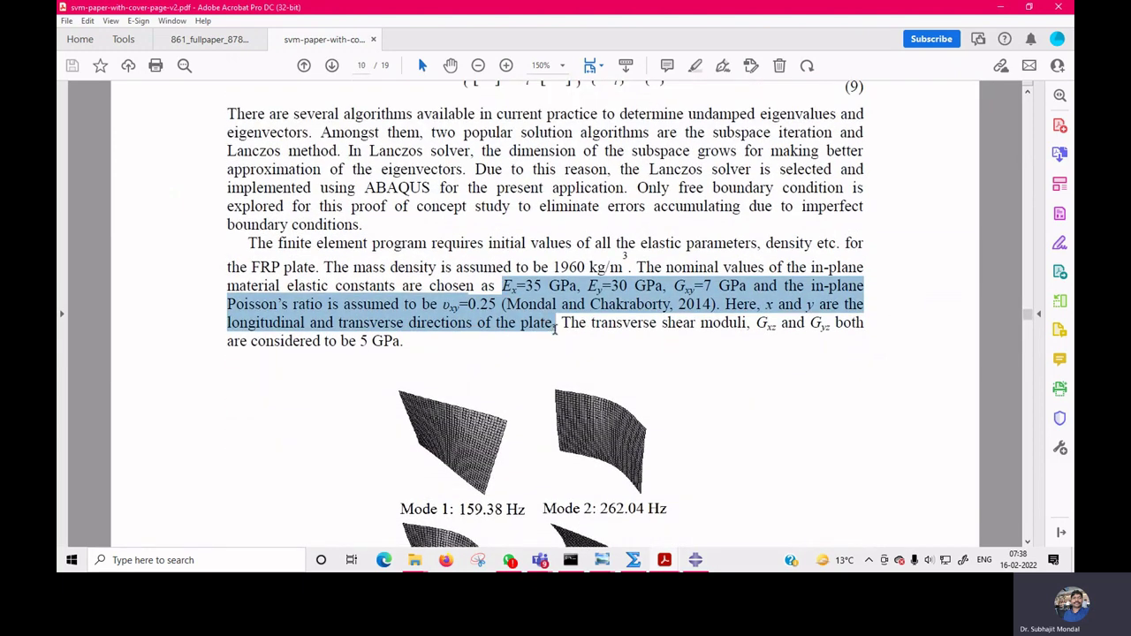
{"action": "left_click_drag", "start_coordinate": [533, 267], "coordinate": [606, 267]}
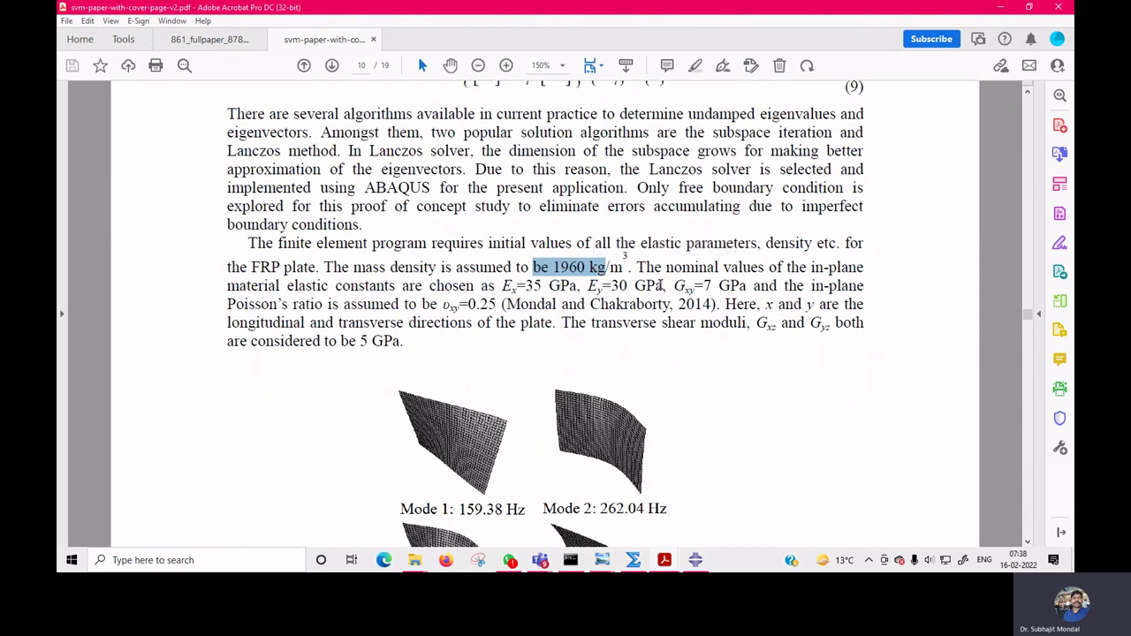
{"action": "left_click_drag", "start_coordinate": [674, 286], "coordinate": [718, 286]}
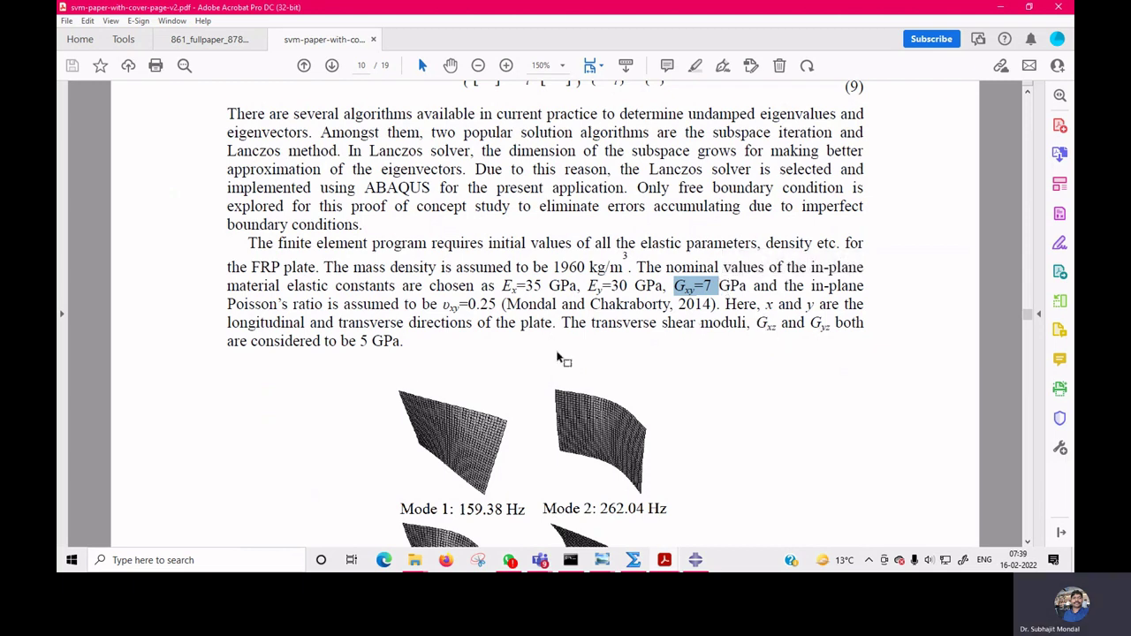
- Return to Abaqus/CAE and create a new material with a uniform mass density of 1960
{"action": "left_click", "coordinate": [695, 560]}
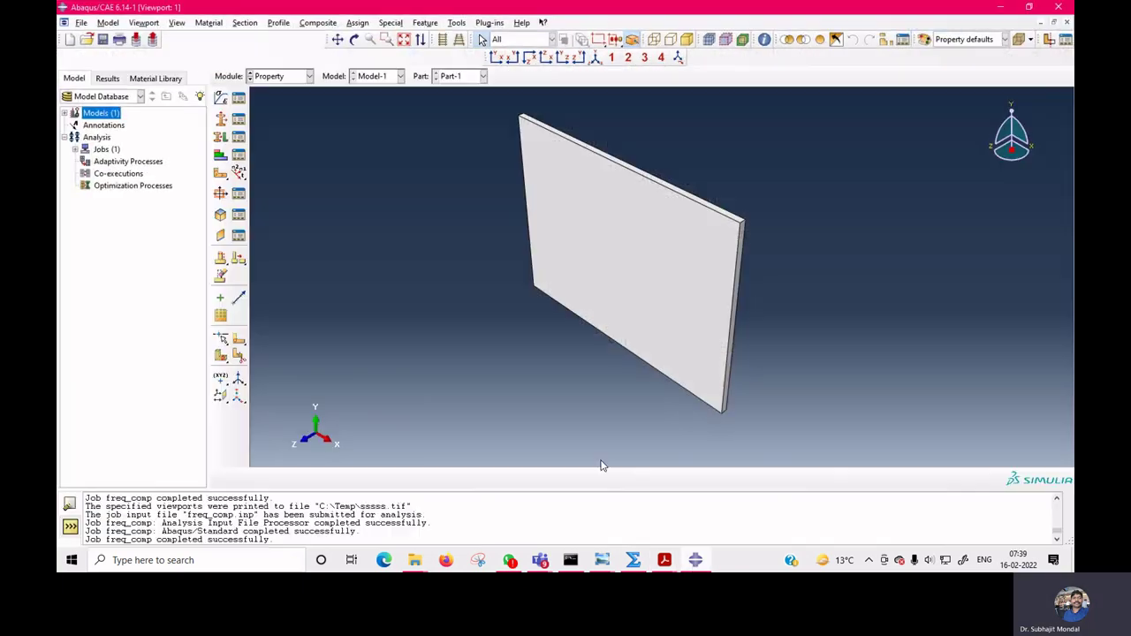
{"action": "left_click", "coordinate": [220, 102]}
{"action": "left_click", "coordinate": [145, 193]}
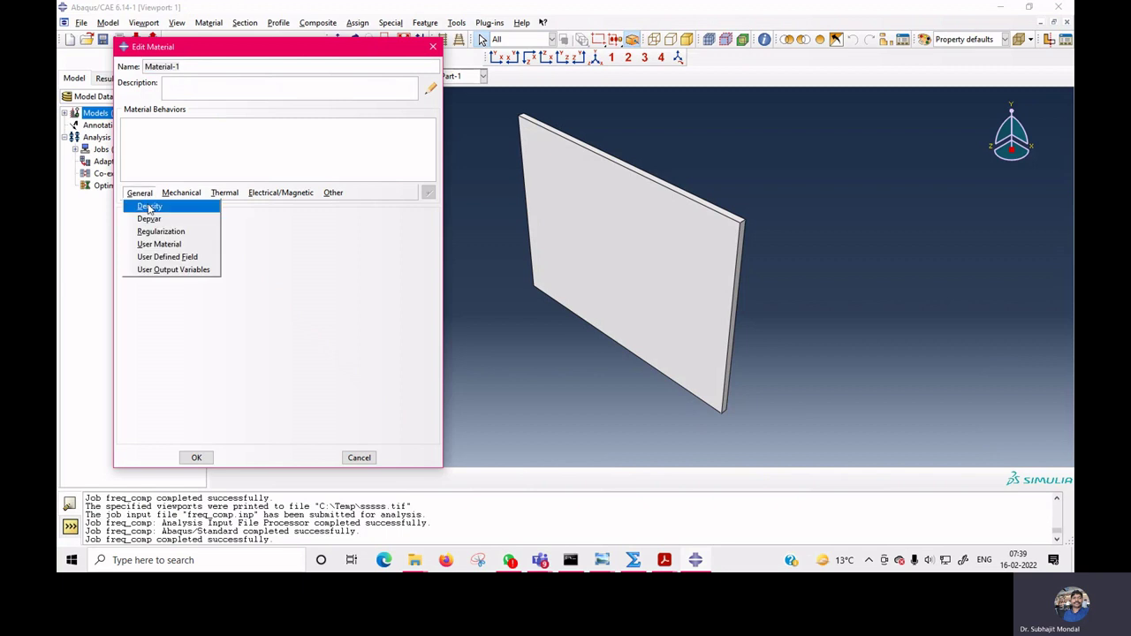
{"action": "left_click", "coordinate": [149, 206]}
{"action": "left_click", "coordinate": [168, 318]}
{"action": "type", "text": "1960"}
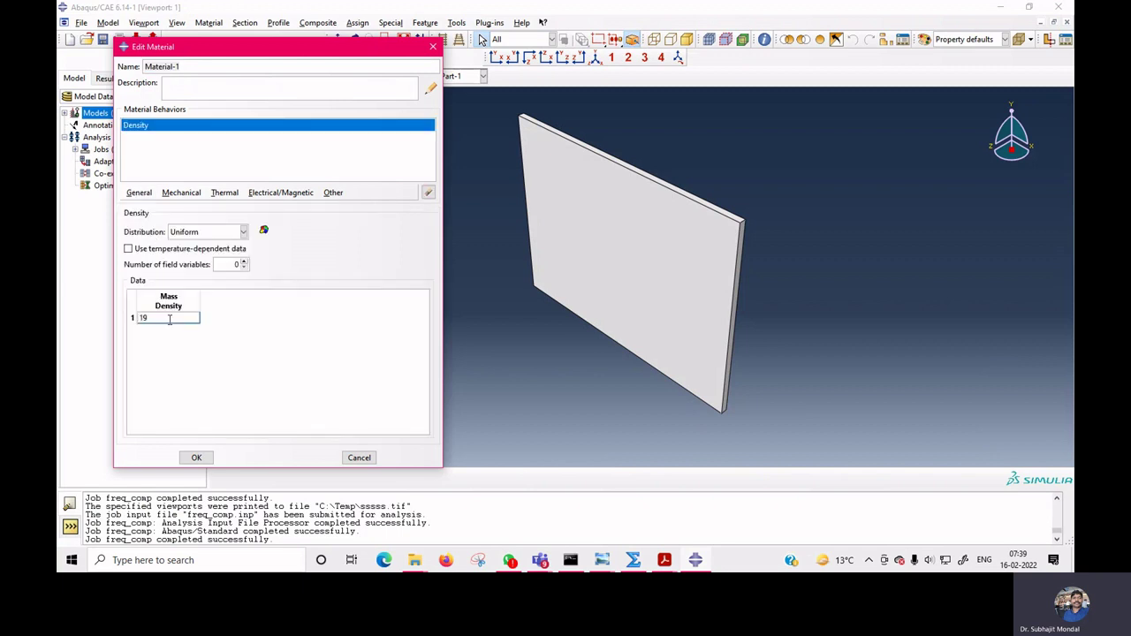
- Add an Elastic behavior to the material with its type set to Engineering Constants
{"action": "left_click", "coordinate": [184, 193]}
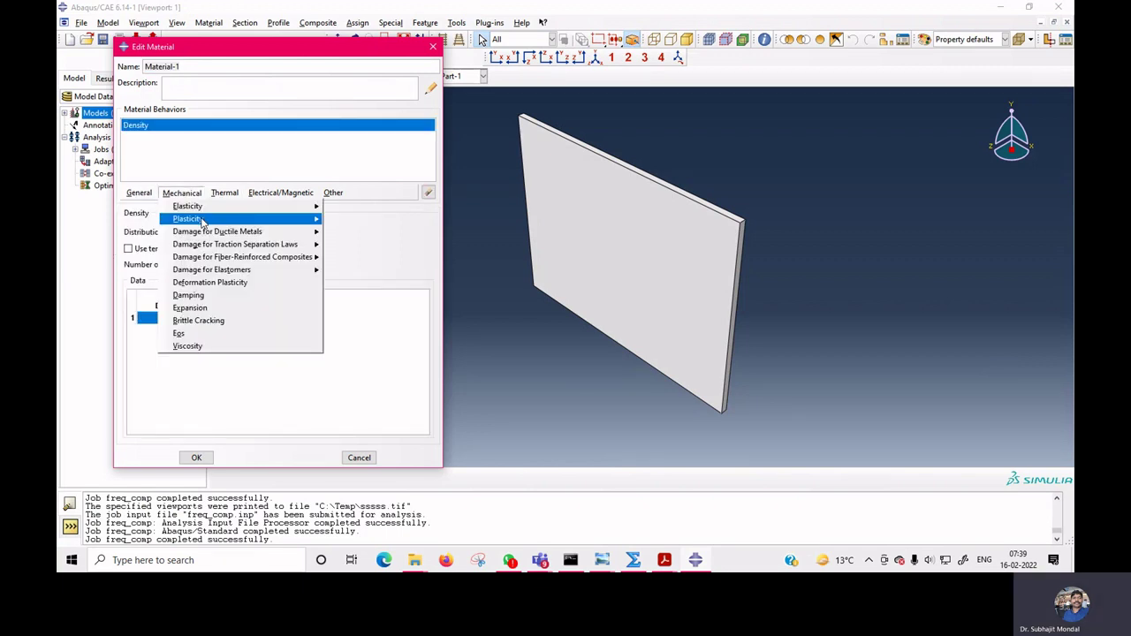
{"action": "mouse_move", "coordinate": [219, 209]}
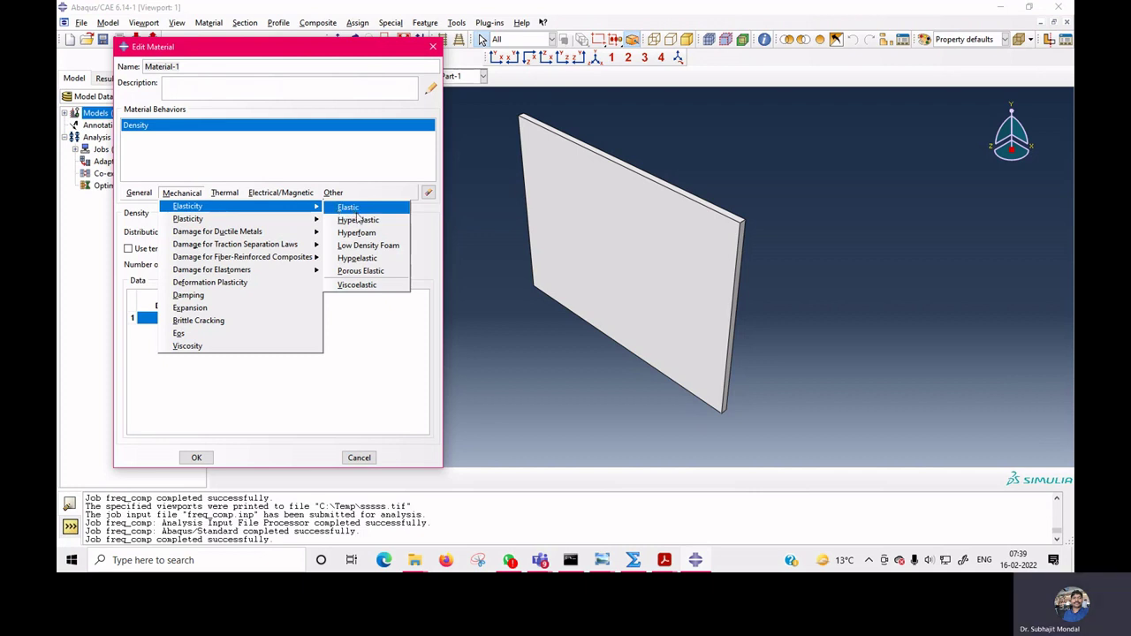
{"action": "left_click", "coordinate": [354, 210]}
{"action": "left_click", "coordinate": [211, 233]}
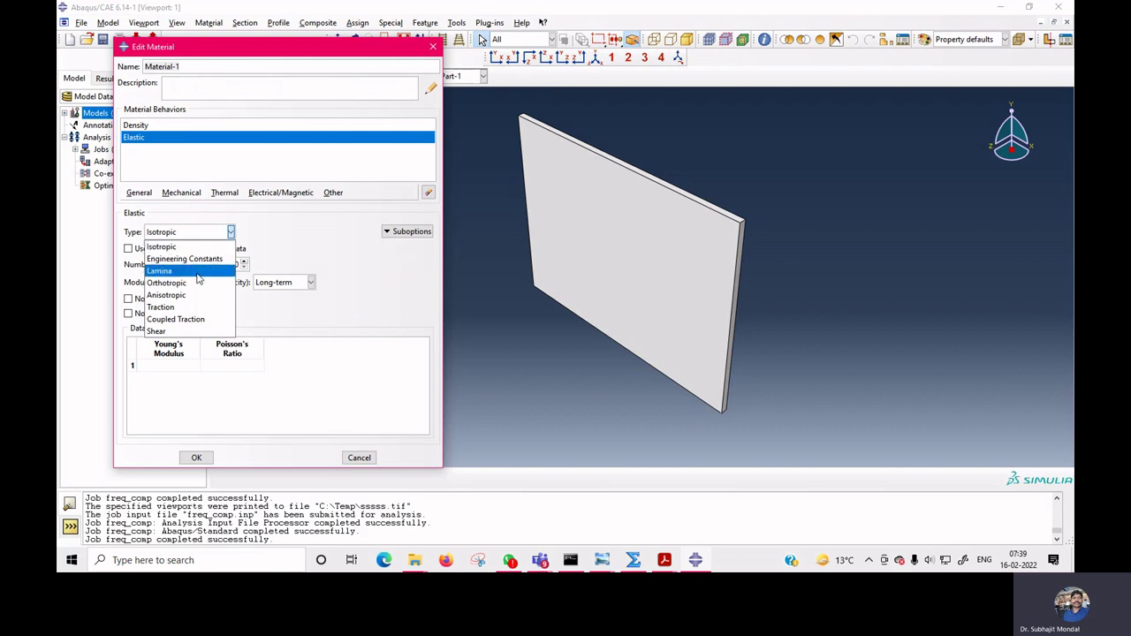
{"action": "left_click", "coordinate": [204, 259]}
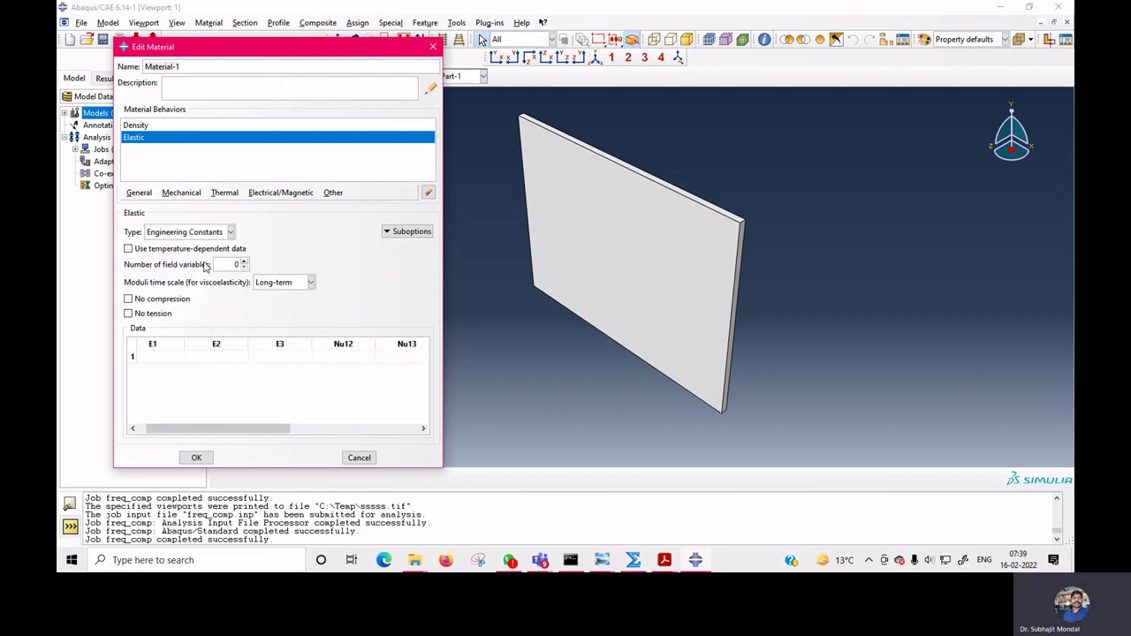
{"action": "left_click", "coordinate": [203, 234]}
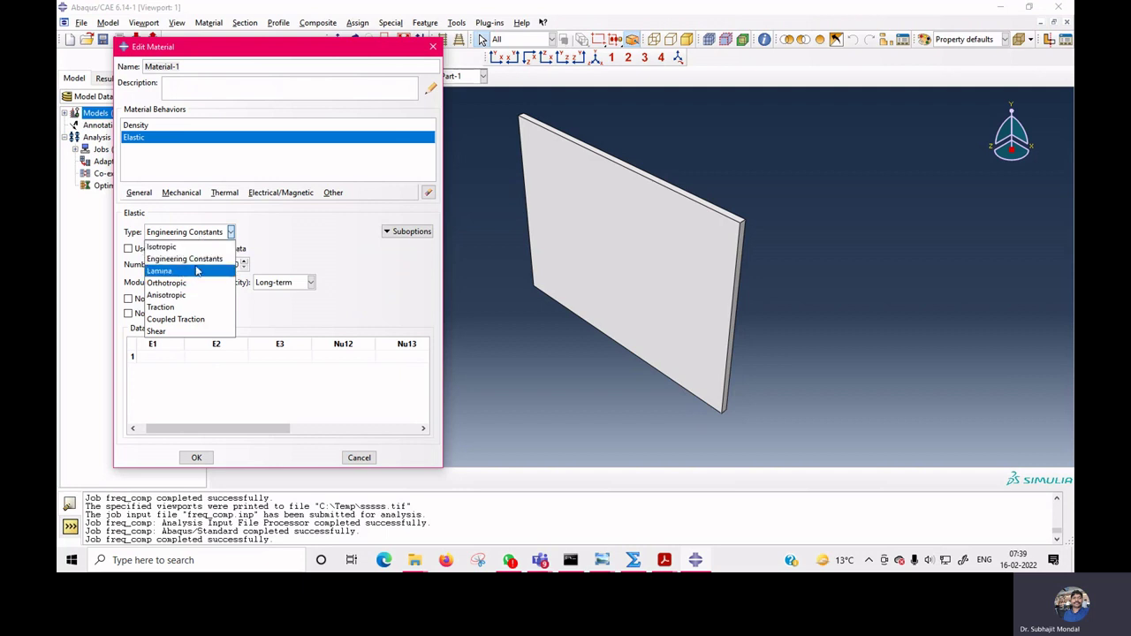
{"action": "left_click", "coordinate": [203, 262]}
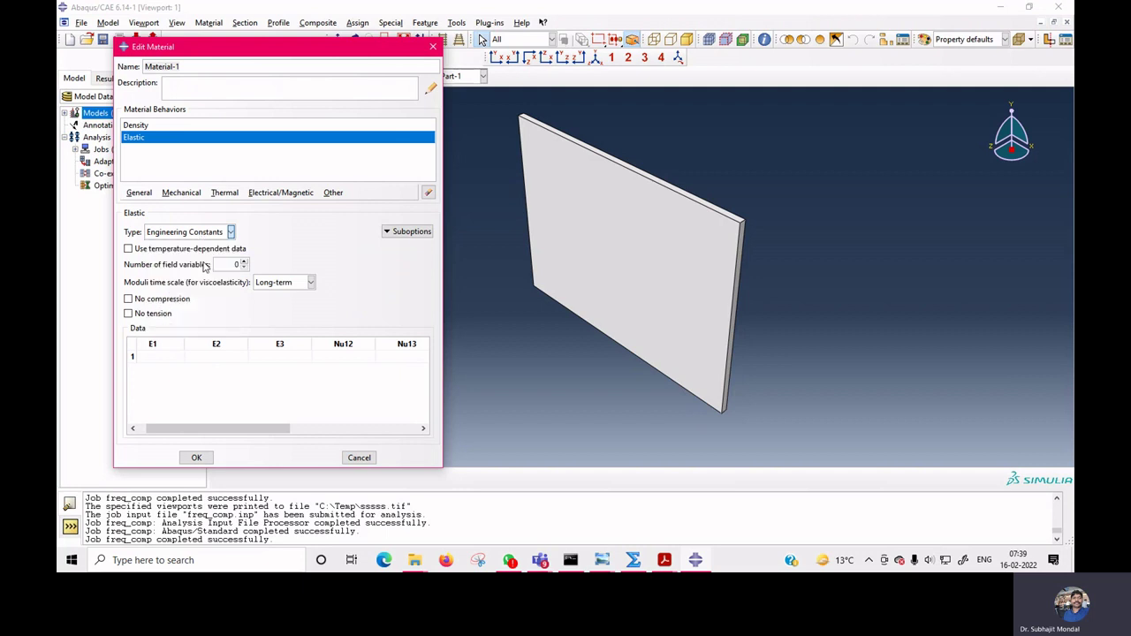
- Set the material's elastic moduli to E1 = 35e9, E2 = 30e9 and E3 = 20e9
{"action": "left_click", "coordinate": [168, 357]}
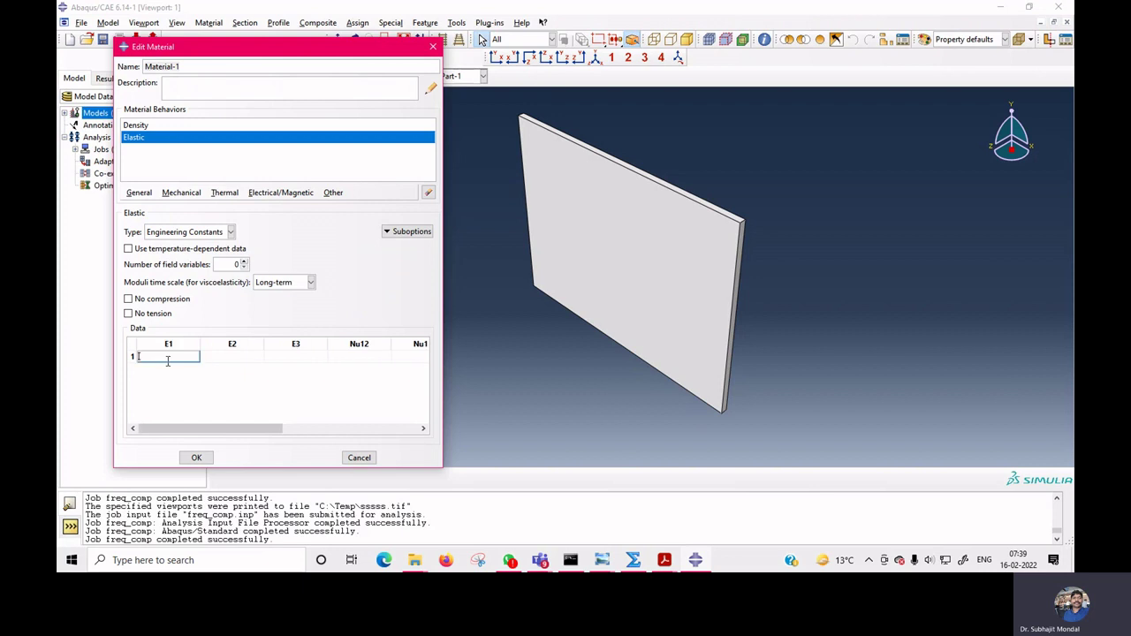
{"action": "type", "text": "35e9"}
{"action": "key", "text": "Tab"}
{"action": "type", "text": "30e9"}
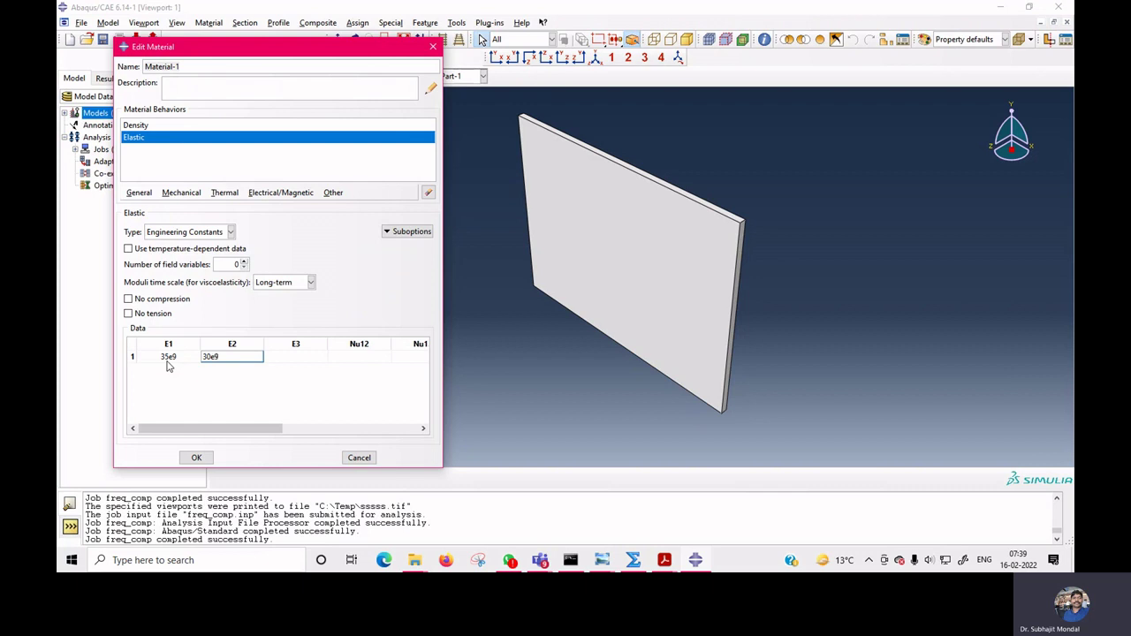
{"action": "key", "text": "Tab"}
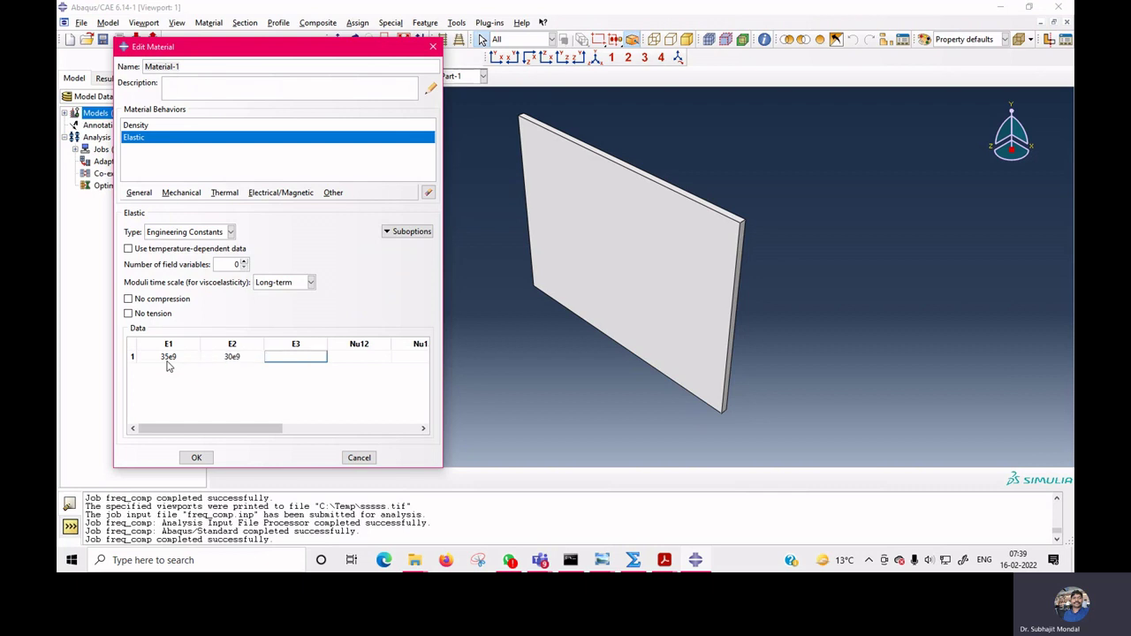
{"action": "type", "text": "20e9"}
{"action": "key", "text": "Tab"}
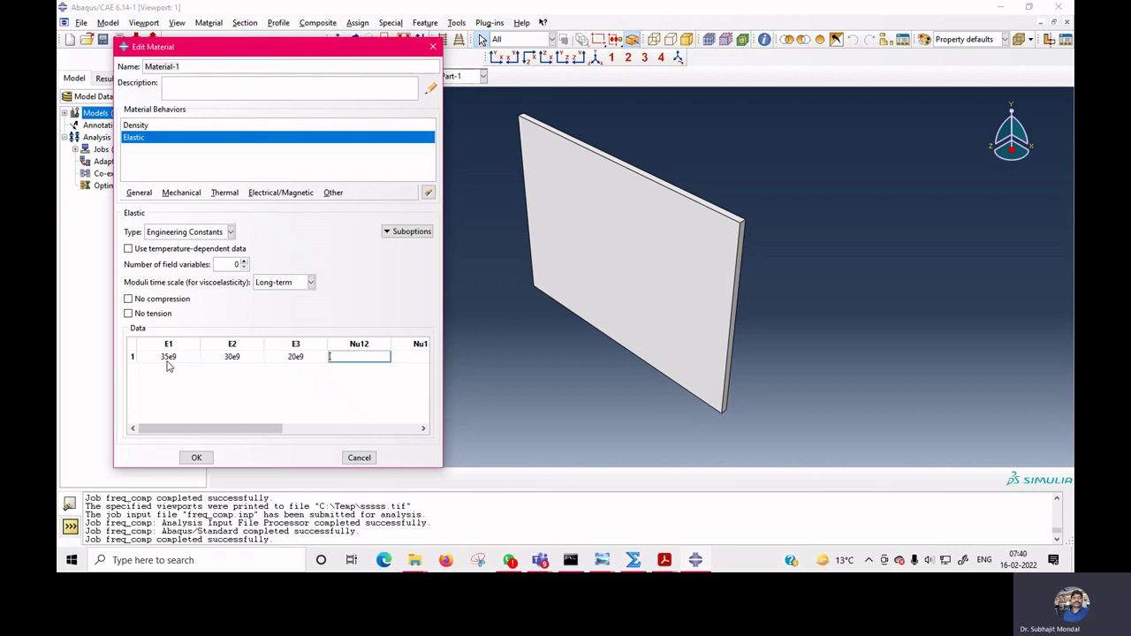
- Set the Poisson's ratios Nu12, Nu13 and Nu23 of the material to 0.15 each
{"action": "type", "text": "0.15"}
{"action": "key", "text": "Tab"}
{"action": "type", "text": "0.15"}
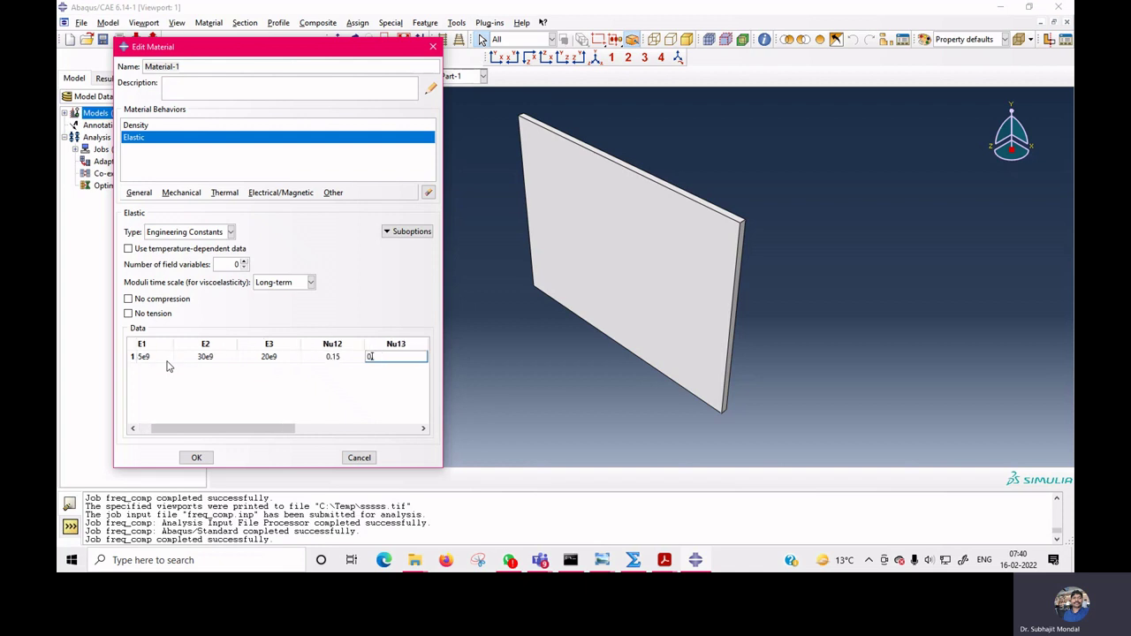
{"action": "key", "text": "Tab"}
{"action": "type", "text": "0.15"}
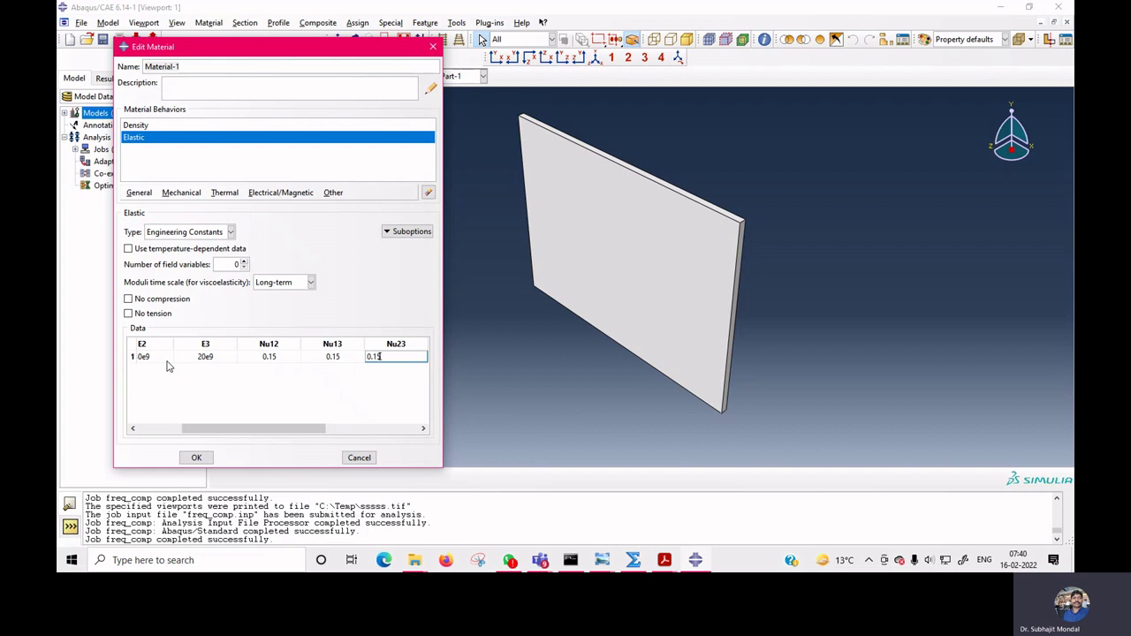
- Set the shear moduli to G12 = 7e9, G13 = 5e9 and G23 = 5e9 and save the material
{"action": "key", "text": "Tab"}
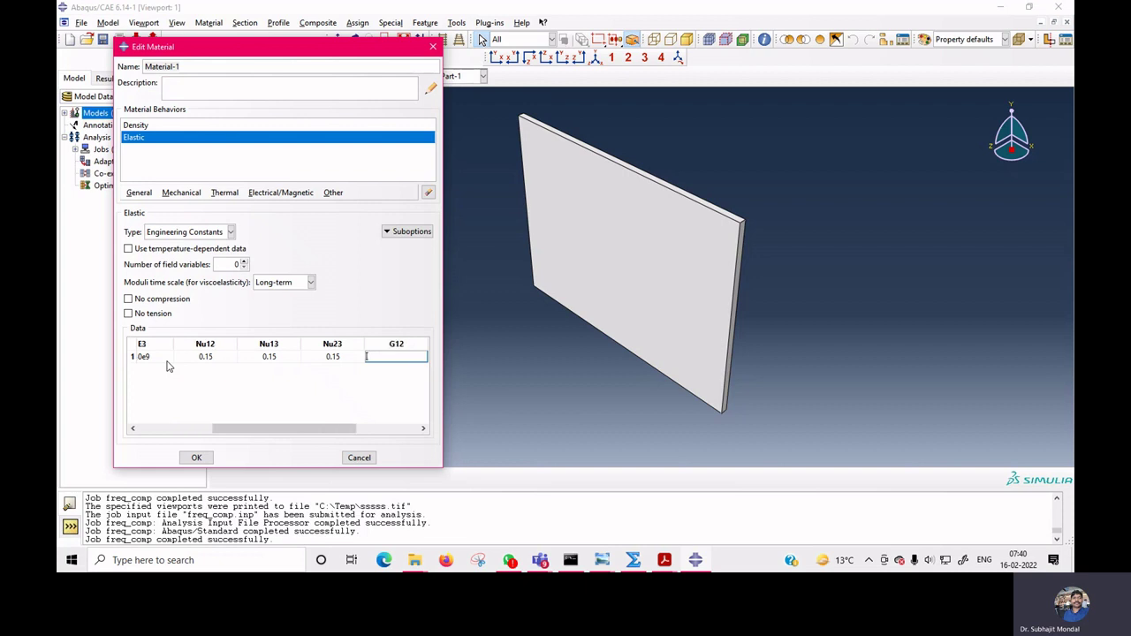
{"action": "type", "text": "1"}
{"action": "type", "text": "e"}
{"action": "type", "text": "9"}
{"action": "key", "text": "Tab"}
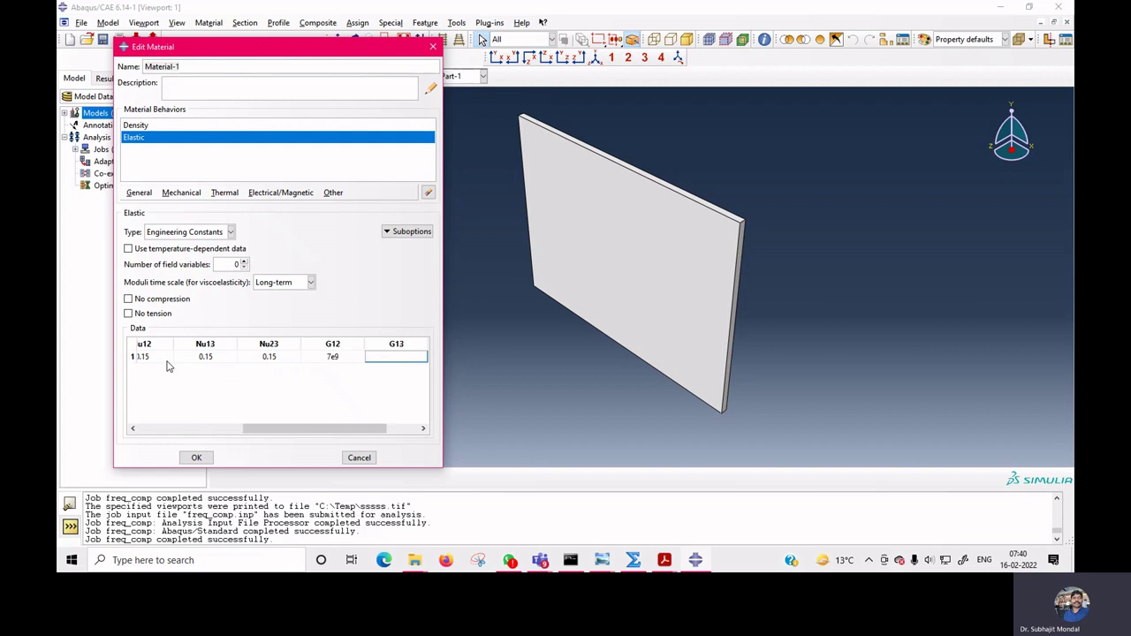
{"action": "key", "text": "Tab"}
{"action": "type", "text": "5e"}
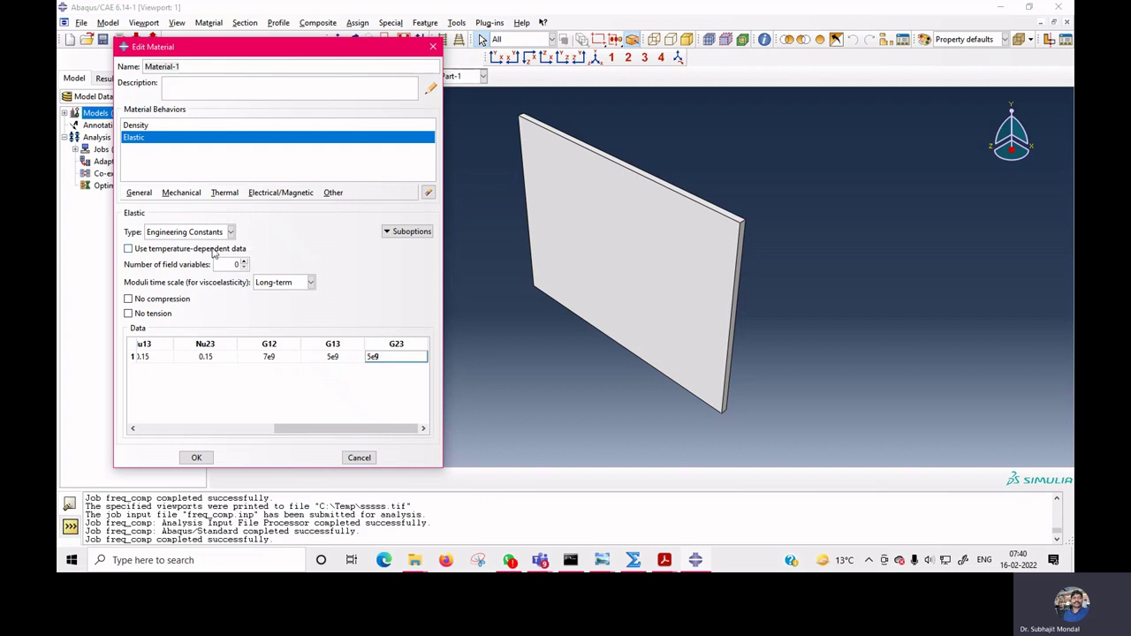
{"action": "left_click", "coordinate": [195, 457]}
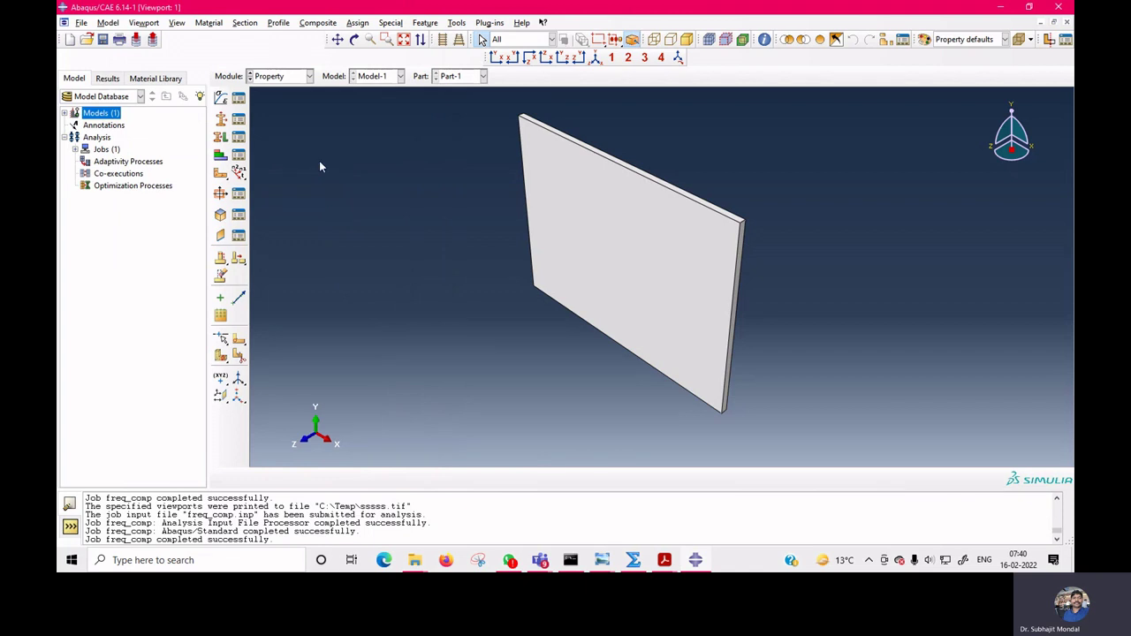
- Create a solid, homogeneous section that uses Material-1
{"action": "left_click", "coordinate": [220, 118]}
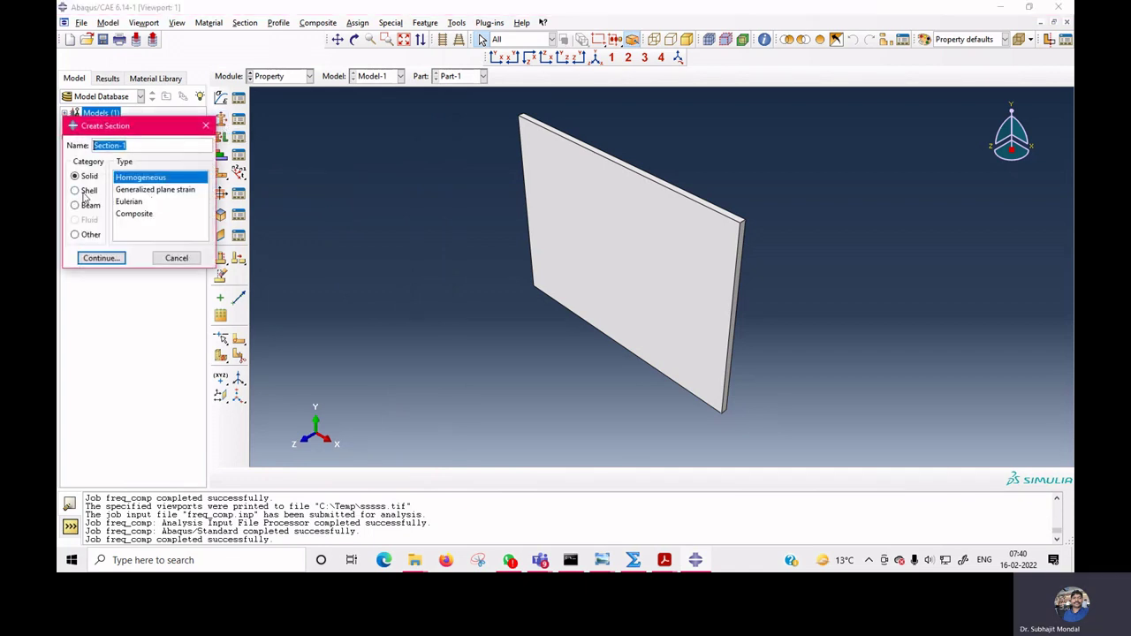
{"action": "left_click", "coordinate": [102, 258]}
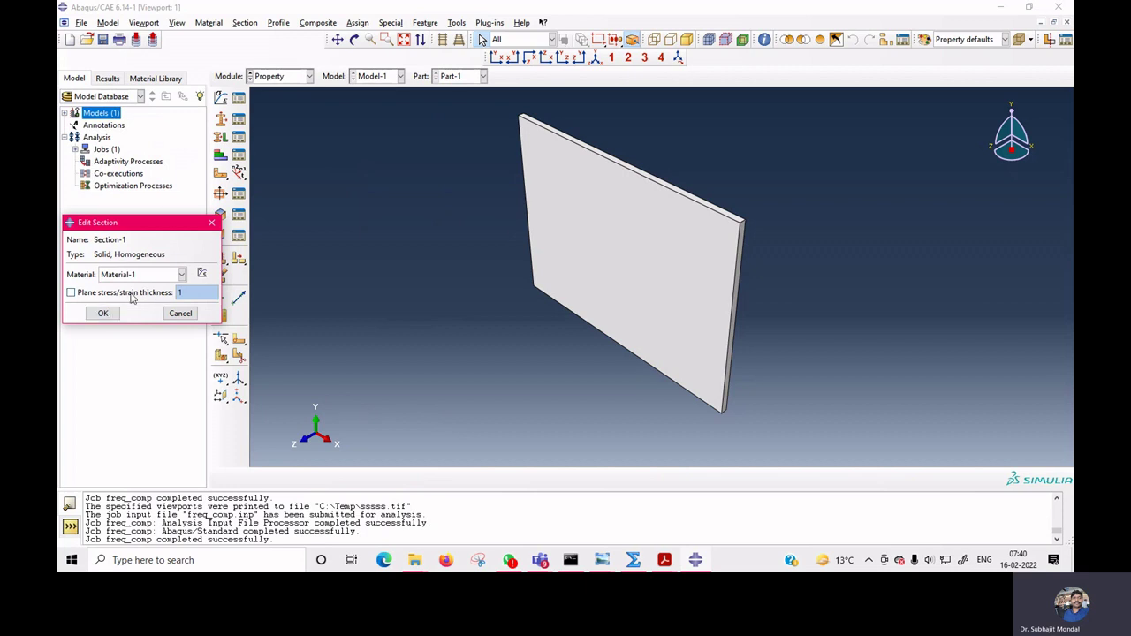
{"action": "left_click", "coordinate": [101, 314]}
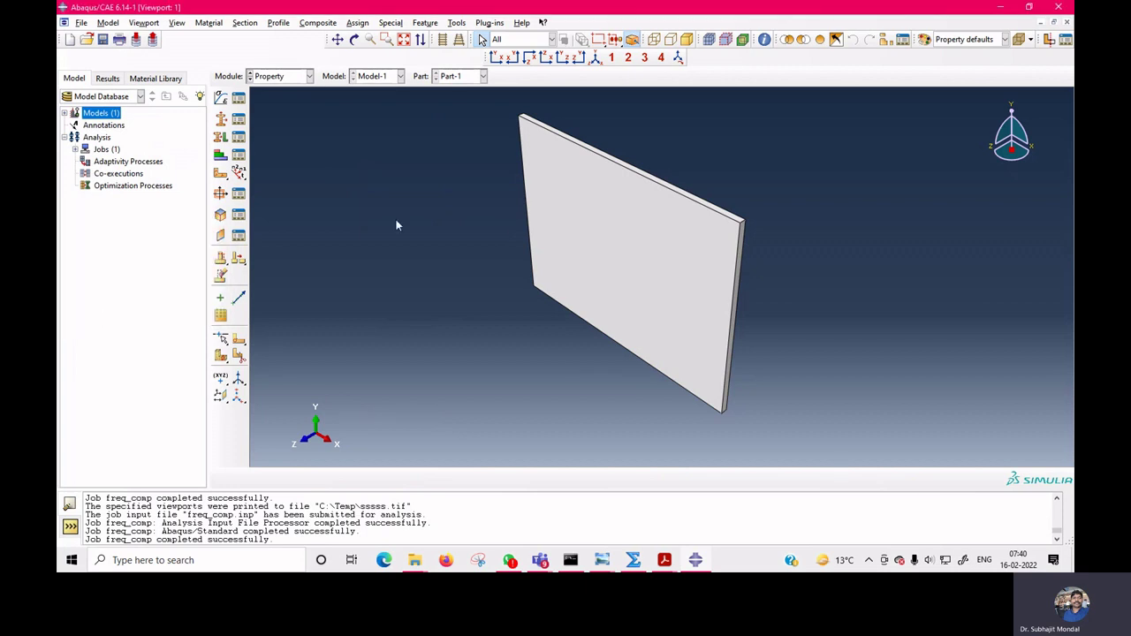
- Assign Section-1 to the whole plate
{"action": "left_click", "coordinate": [221, 138]}
{"action": "left_click", "coordinate": [580, 209]}
{"action": "left_click", "coordinate": [513, 475]}
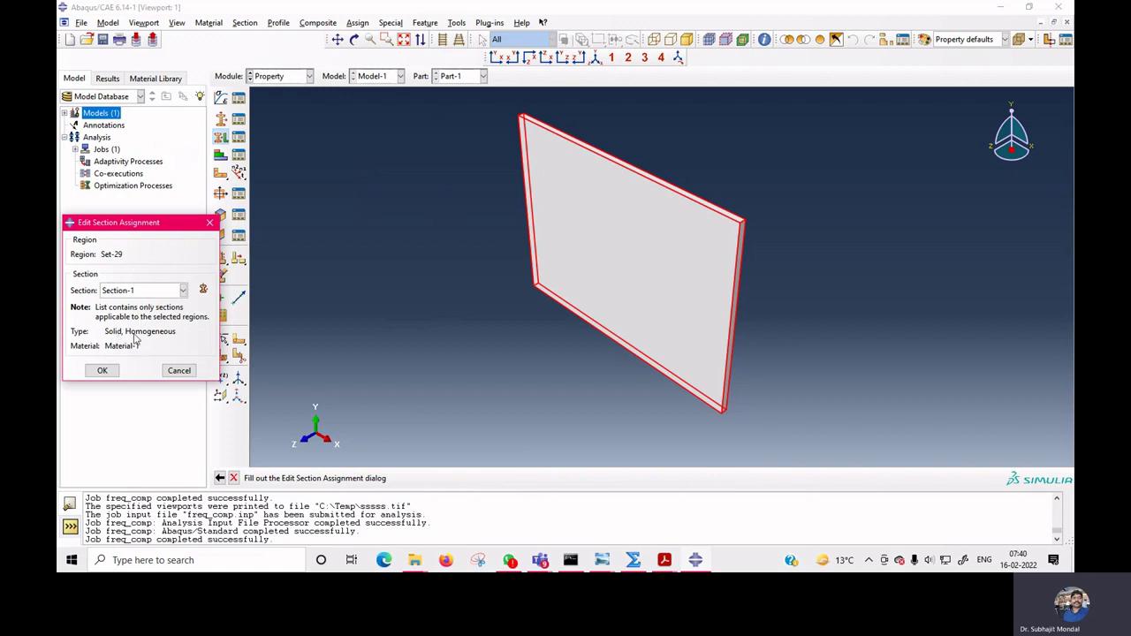
{"action": "left_click", "coordinate": [101, 370]}
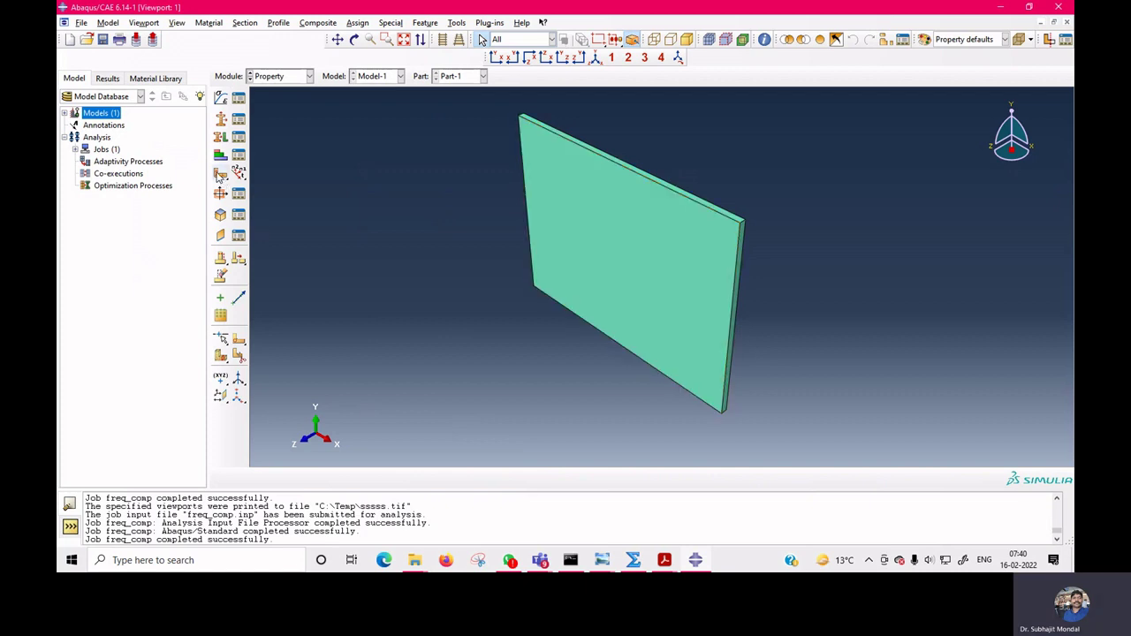
- Assign a Global material orientation to the plate with additional rotation about Axis 1 and stacking along element isoparametric direction 3
{"action": "left_click", "coordinate": [220, 174]}
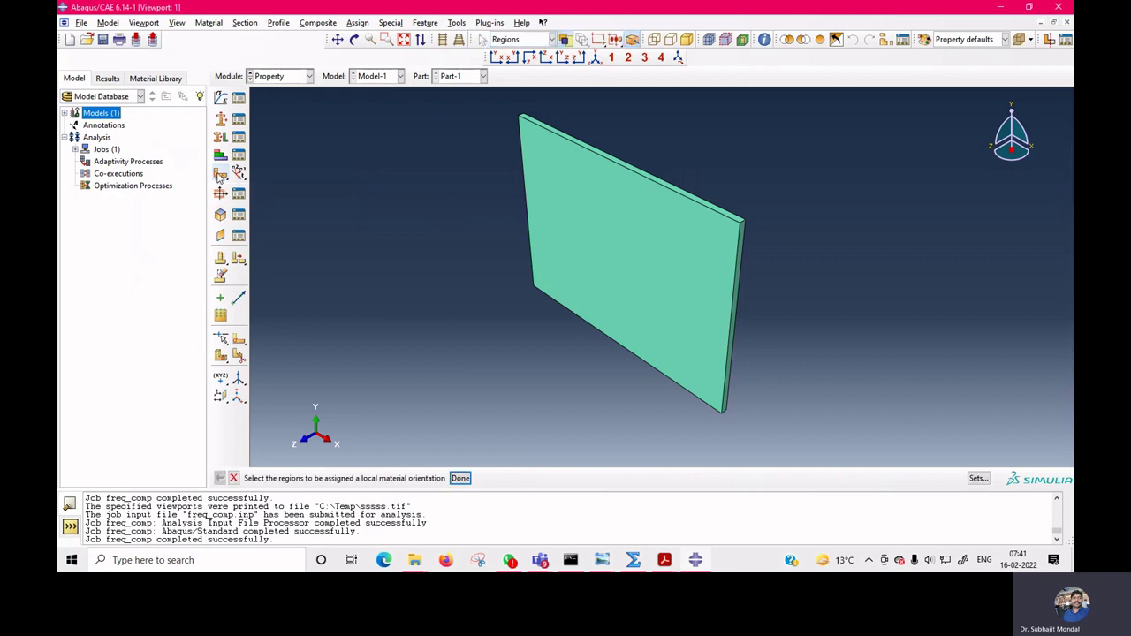
{"action": "left_click", "coordinate": [564, 222]}
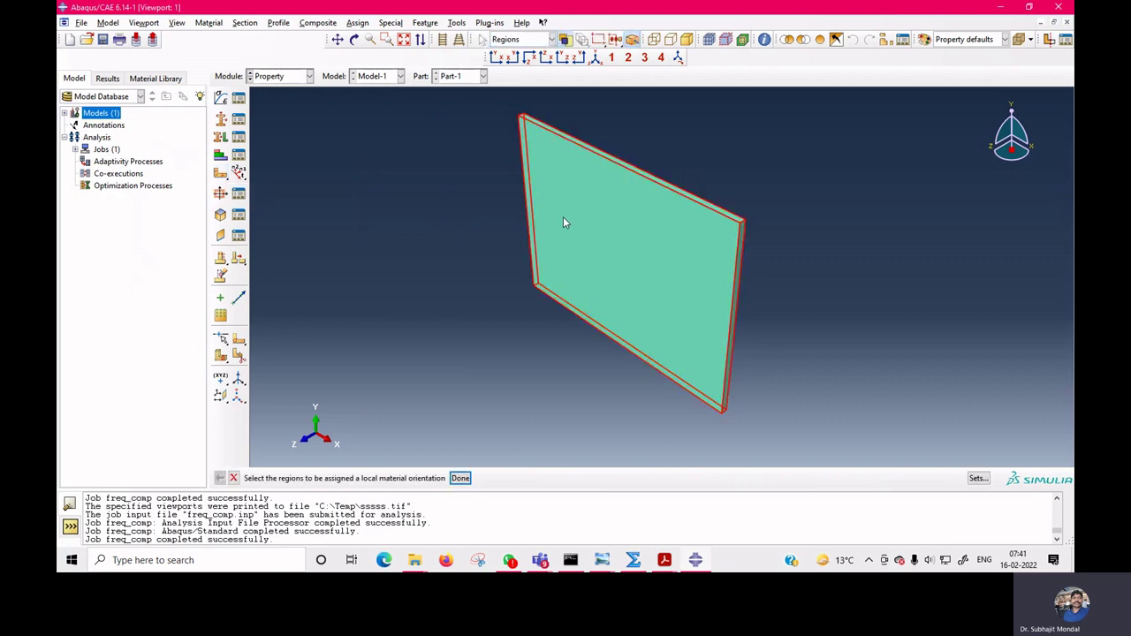
{"action": "left_click", "coordinate": [459, 478]}
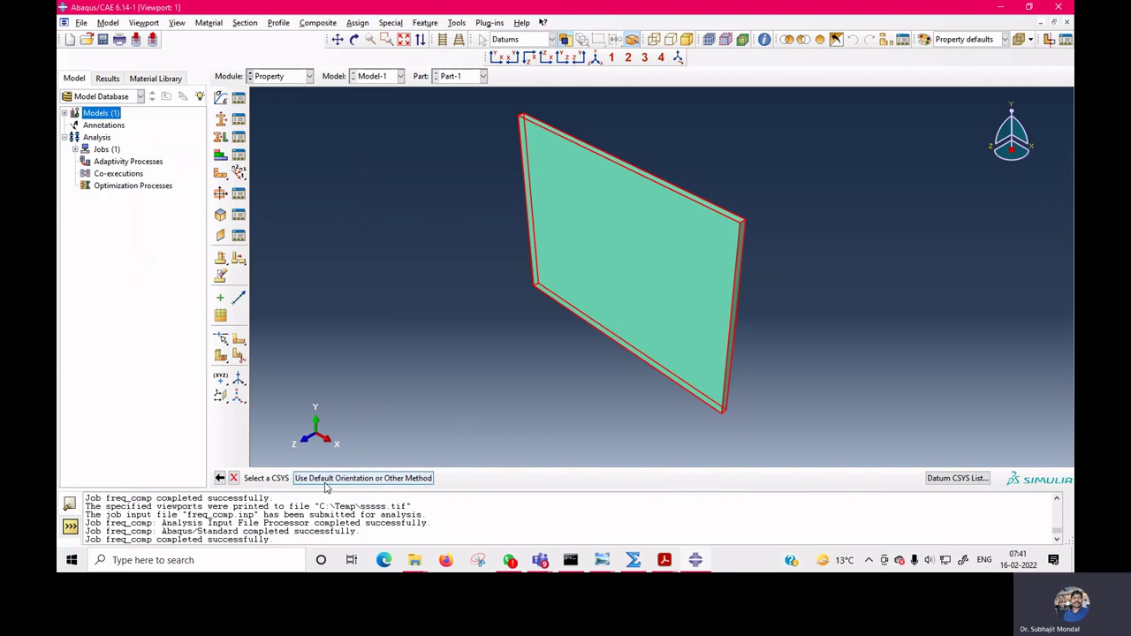
{"action": "left_click", "coordinate": [331, 478]}
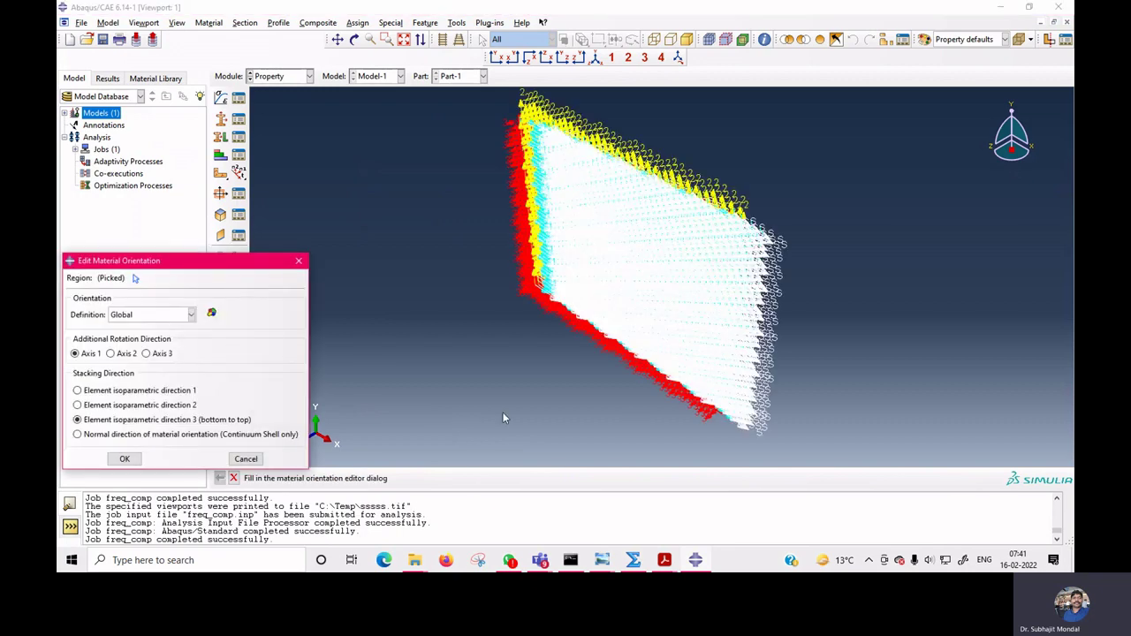
{"action": "scroll", "coordinate": [708, 363], "scroll_direction": "down", "scroll_amount": 1}
{"action": "scroll", "coordinate": [709, 369], "scroll_direction": "down", "scroll_amount": 3}
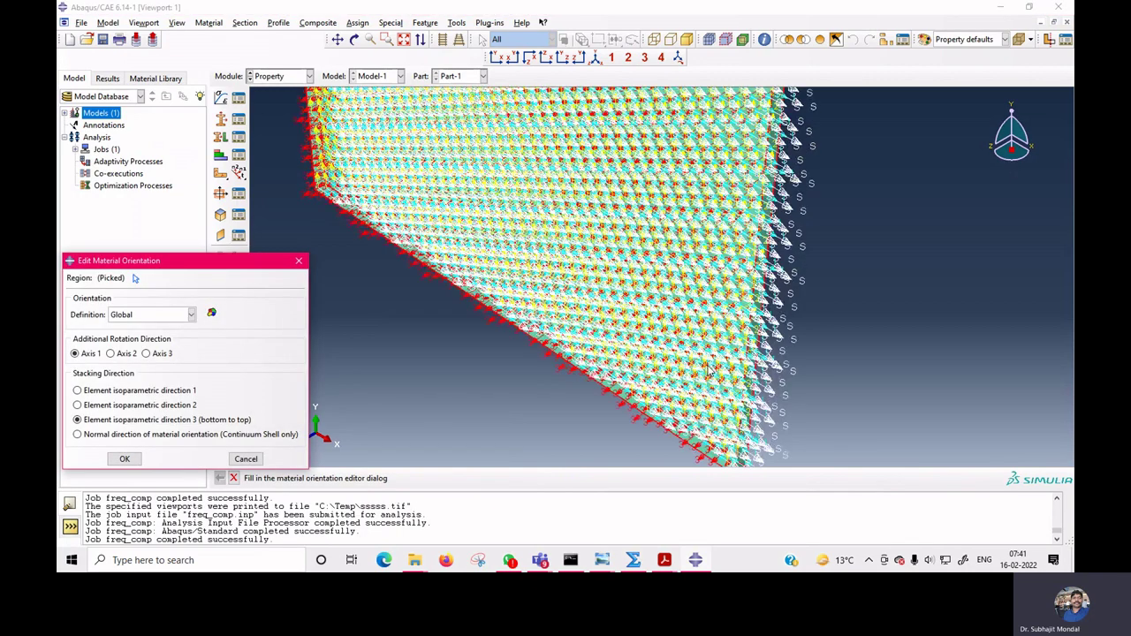
{"action": "scroll", "coordinate": [708, 370], "scroll_direction": "down", "scroll_amount": 5}
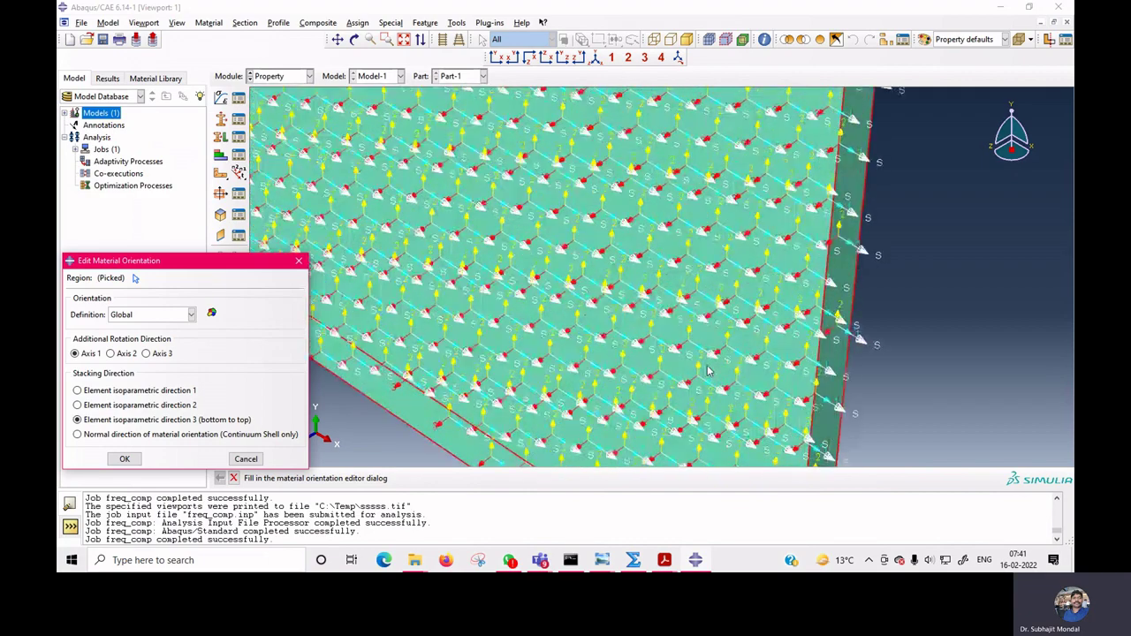
{"action": "scroll", "coordinate": [708, 369], "scroll_direction": "down", "scroll_amount": 2}
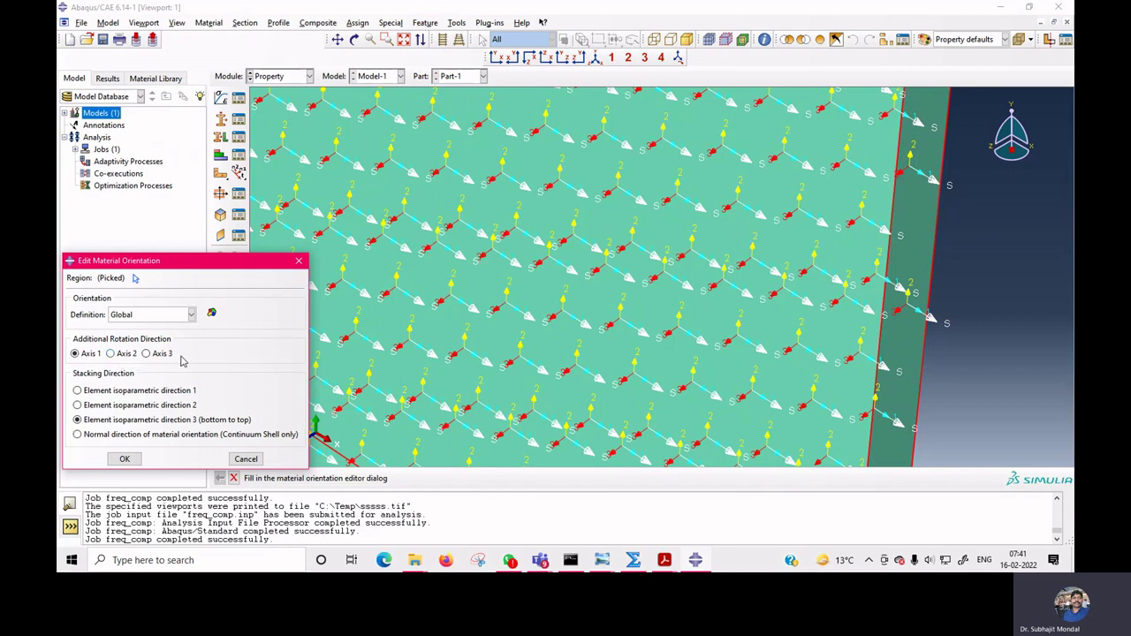
{"action": "left_click", "coordinate": [123, 459]}
{"action": "left_click", "coordinate": [277, 76]}
{"action": "left_click", "coordinate": [287, 183]}
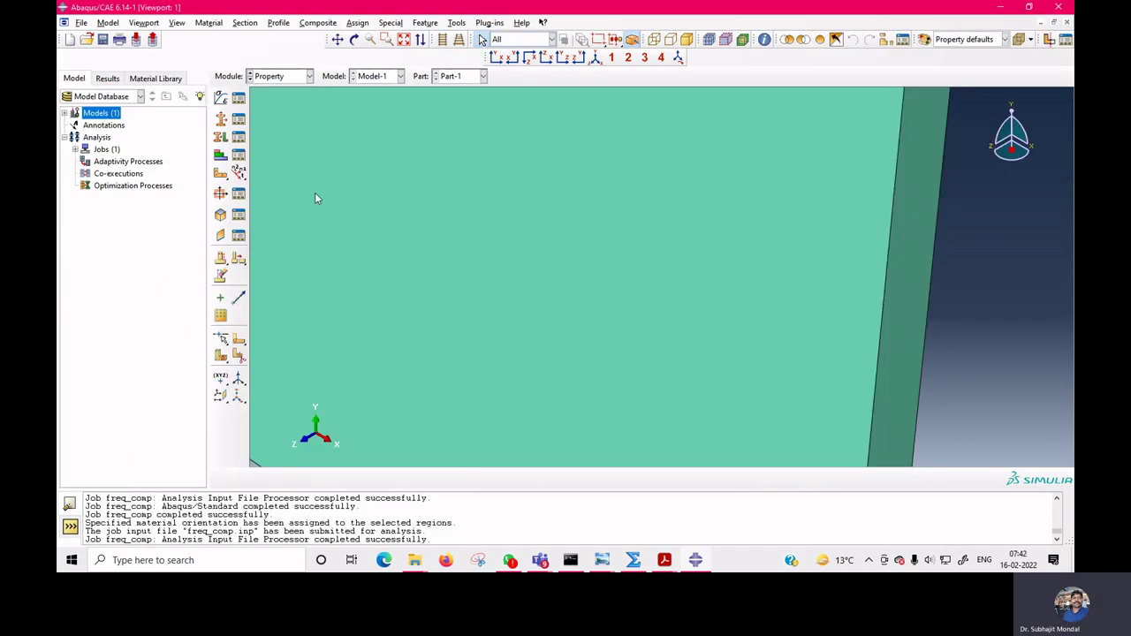
{"action": "left_click", "coordinate": [280, 78]}
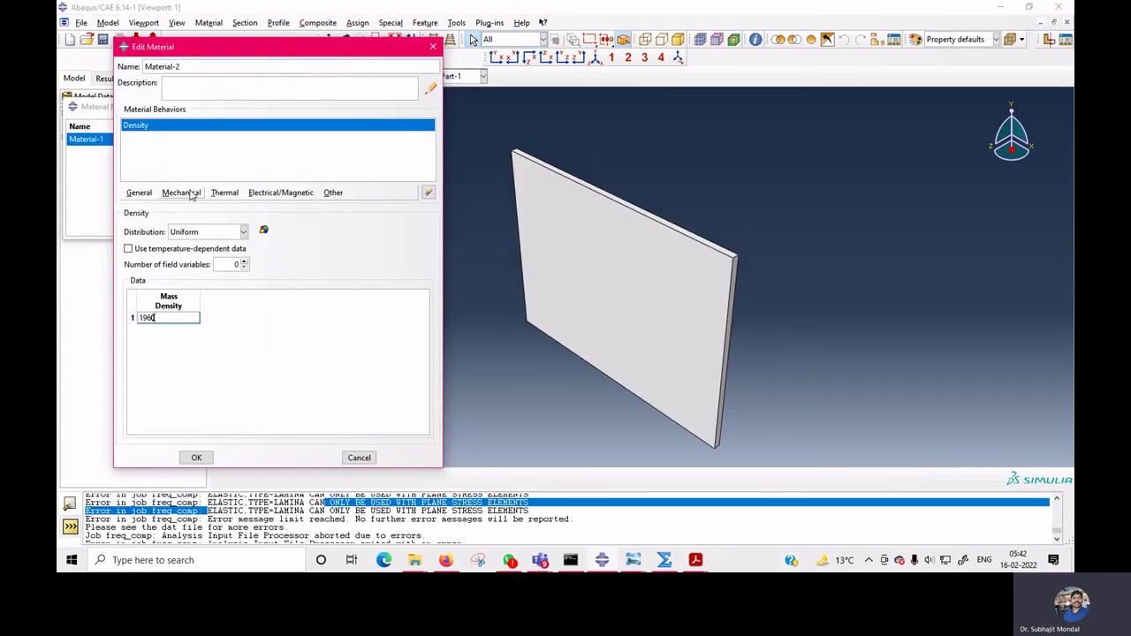
- Add an Elastic behavior to Material-2 and set its type to Engineering Constants
{"action": "left_click", "coordinate": [181, 193]}
{"action": "mouse_move", "coordinate": [201, 206]}
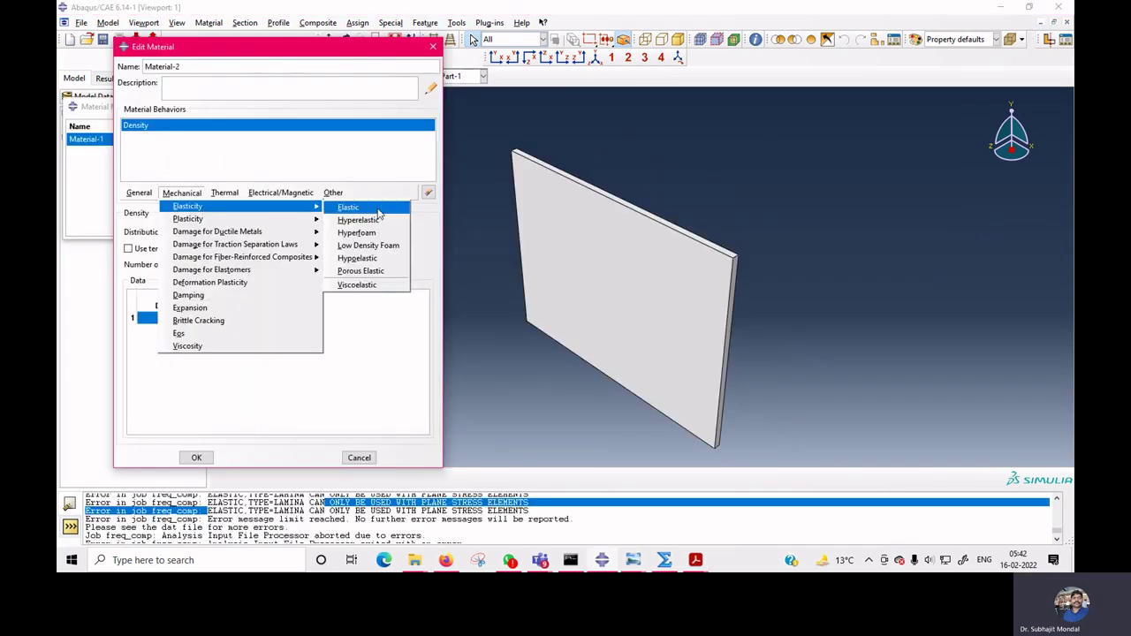
{"action": "left_click", "coordinate": [381, 214]}
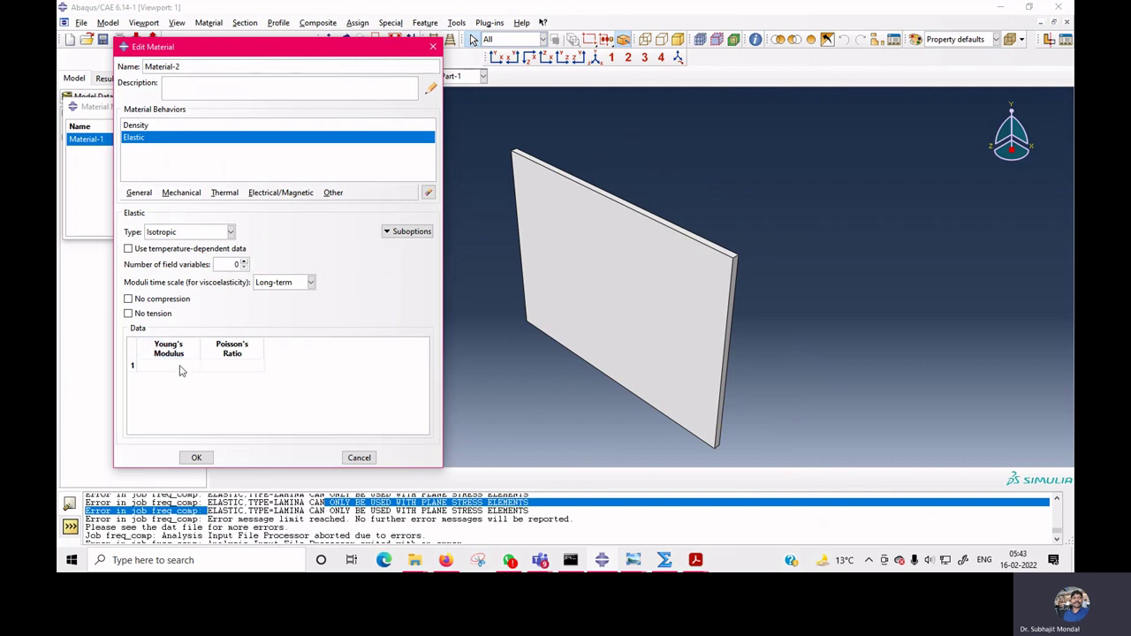
{"action": "left_click", "coordinate": [181, 233]}
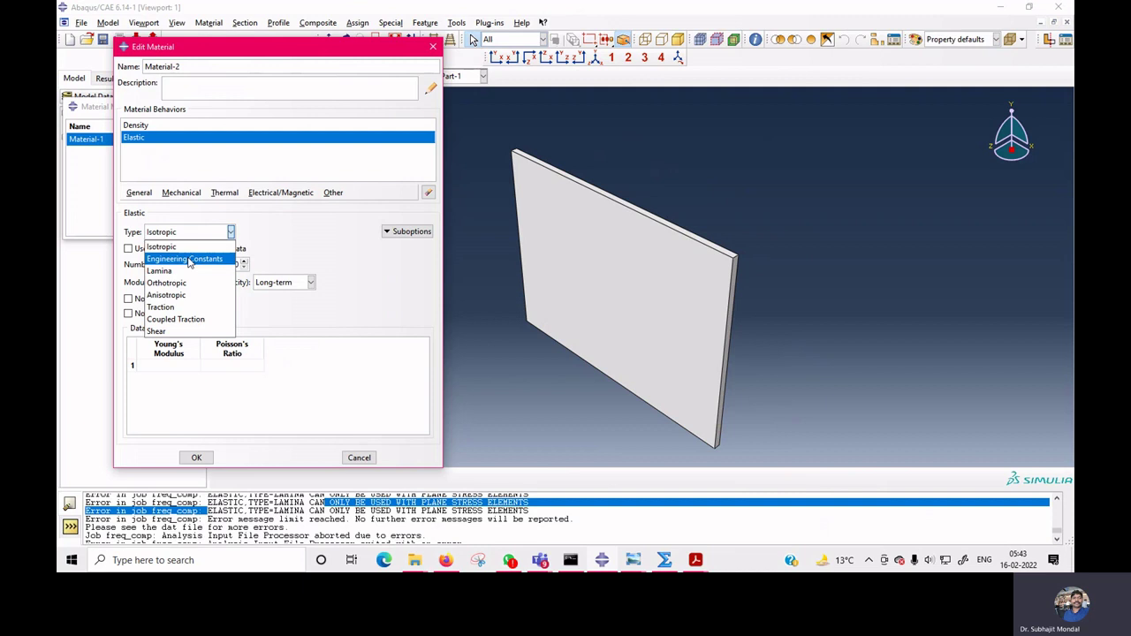
{"action": "left_click", "coordinate": [188, 258]}
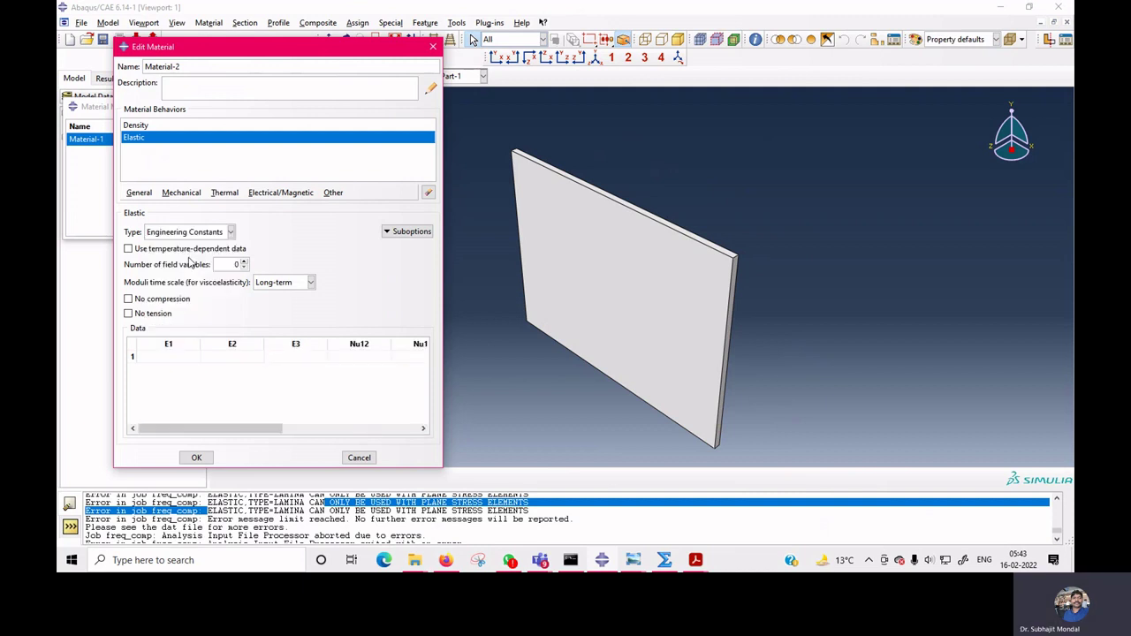
- Compare the constants required by the Engineering Constants, Orthotropic, Anisotropic and Lamina elastic types, ending on Engineering Constants
{"action": "left_click_drag", "start_coordinate": [238, 428], "coordinate": [208, 429]}
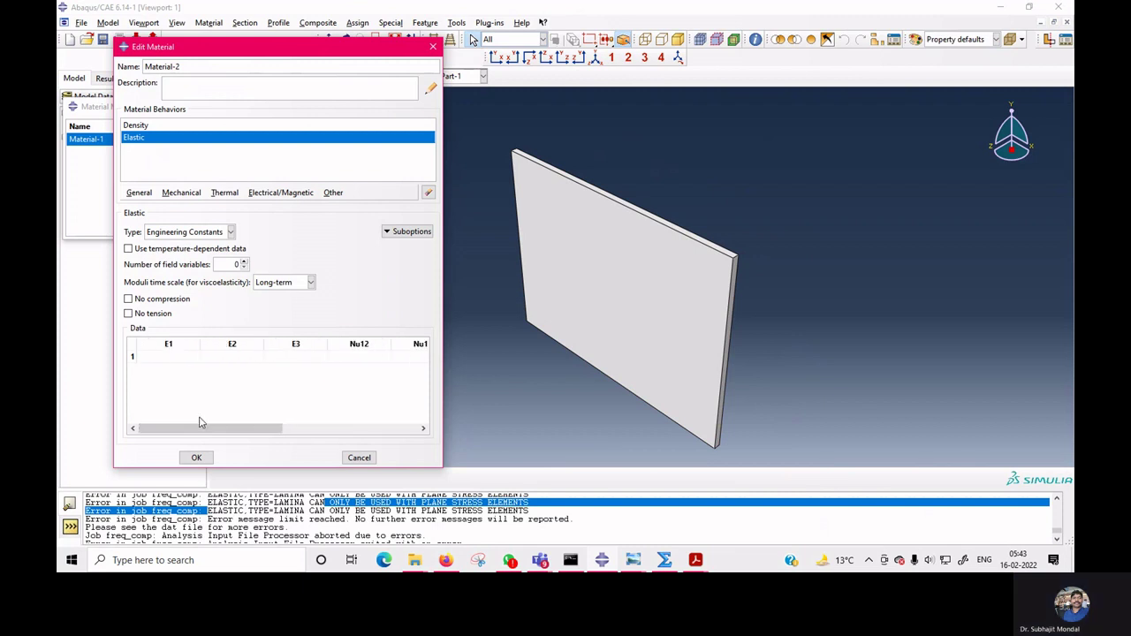
{"action": "left_click", "coordinate": [208, 233]}
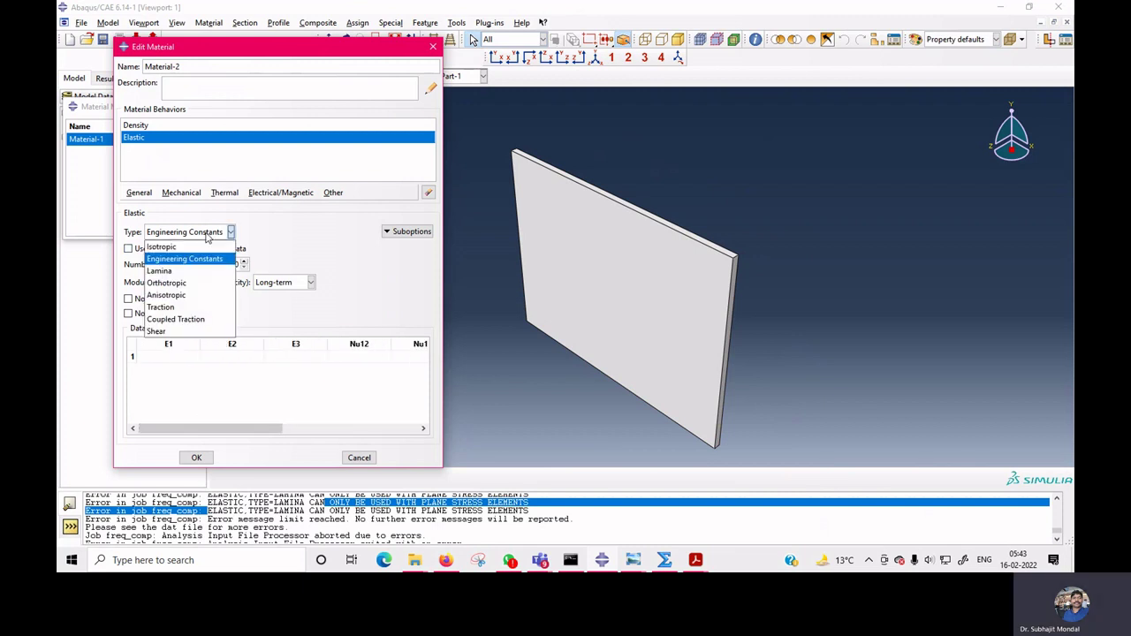
{"action": "left_click", "coordinate": [182, 283]}
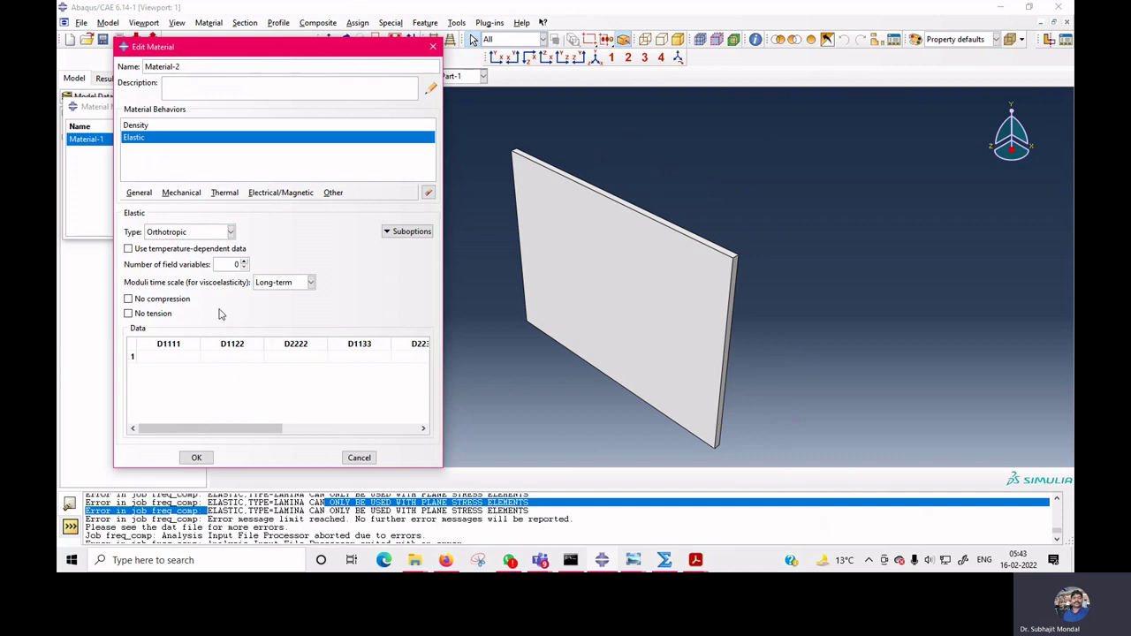
{"action": "left_click", "coordinate": [208, 233]}
{"action": "left_click", "coordinate": [187, 295]}
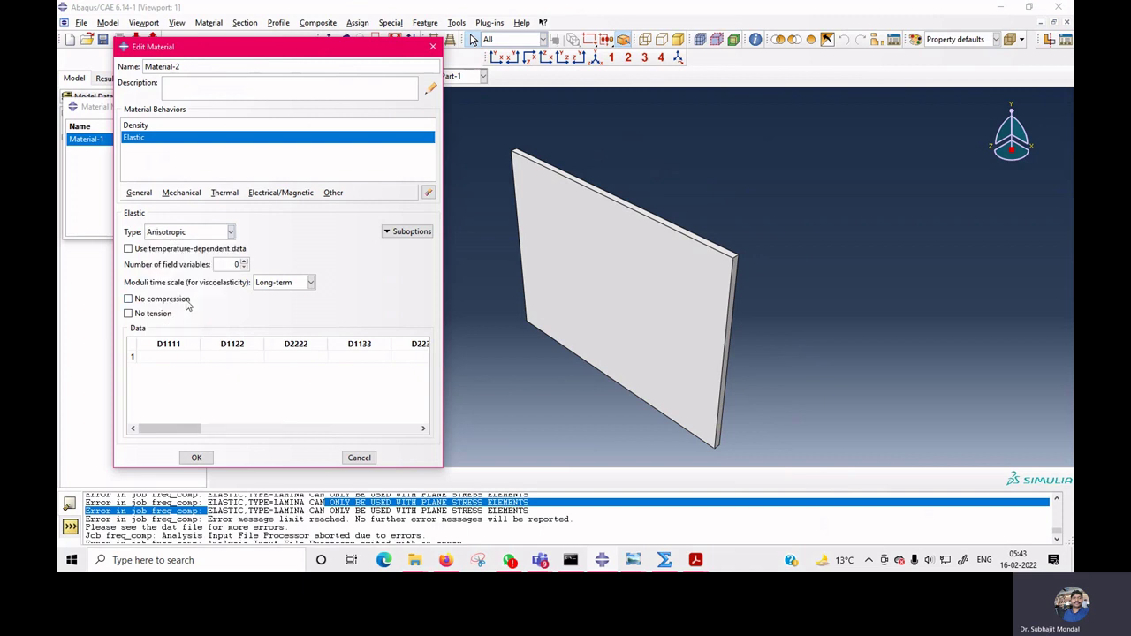
{"action": "mouse_move", "coordinate": [189, 428]}
{"action": "left_mouse_down"}
{"action": "mouse_move", "coordinate": [354, 426]}
{"action": "mouse_move", "coordinate": [178, 427]}
{"action": "left_mouse_up"}
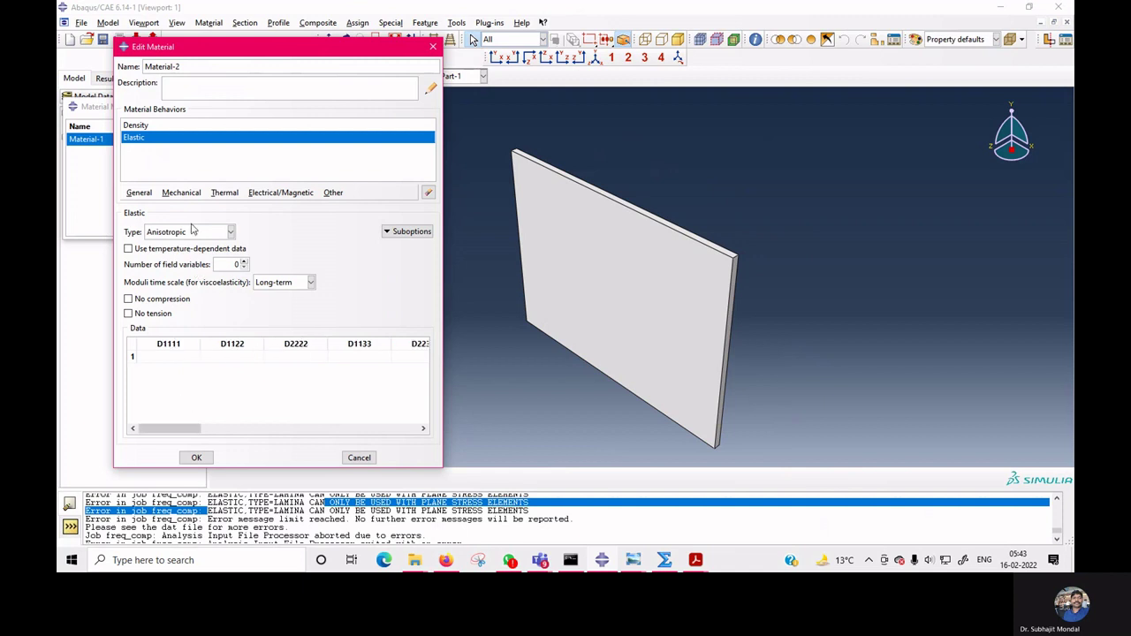
{"action": "left_click", "coordinate": [189, 232]}
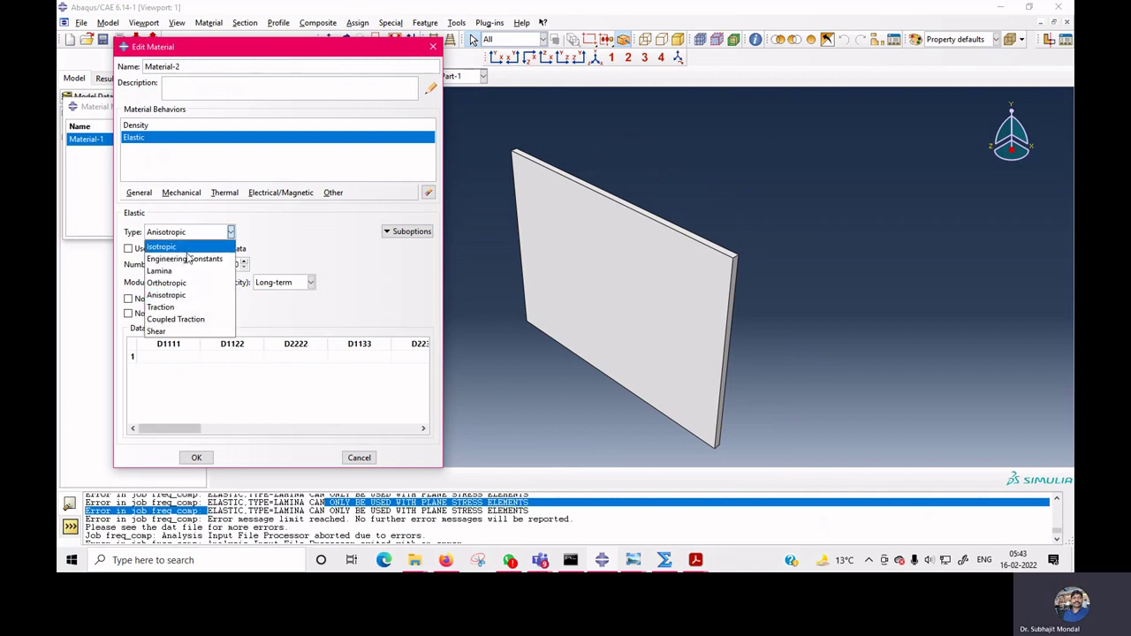
{"action": "left_click", "coordinate": [185, 271]}
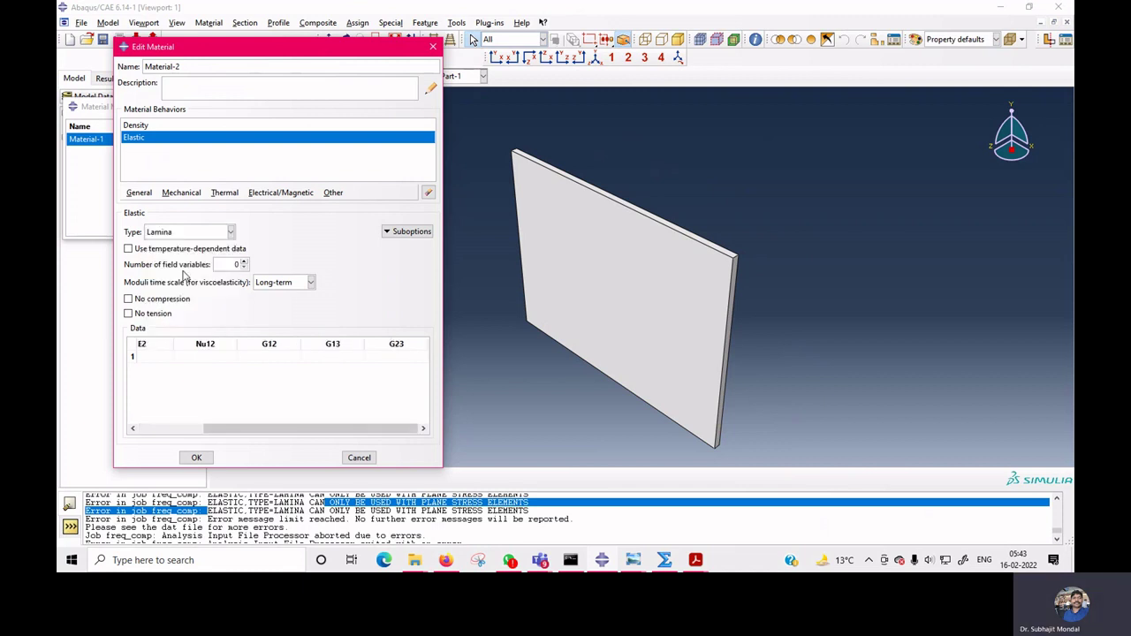
{"action": "left_click", "coordinate": [193, 233]}
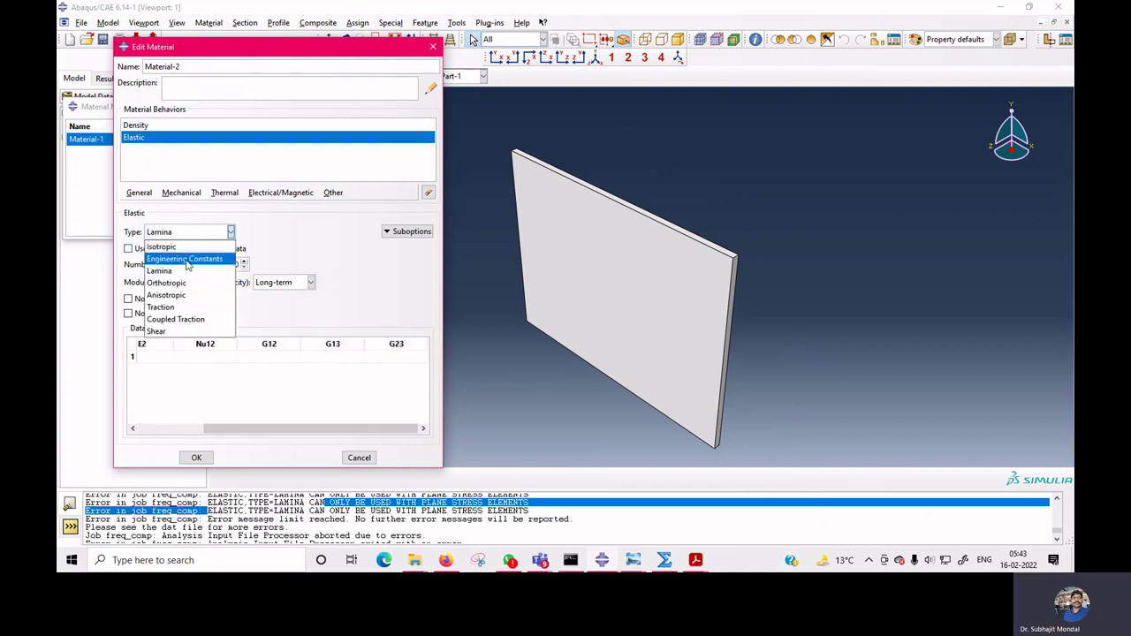
{"action": "left_click", "coordinate": [186, 260]}
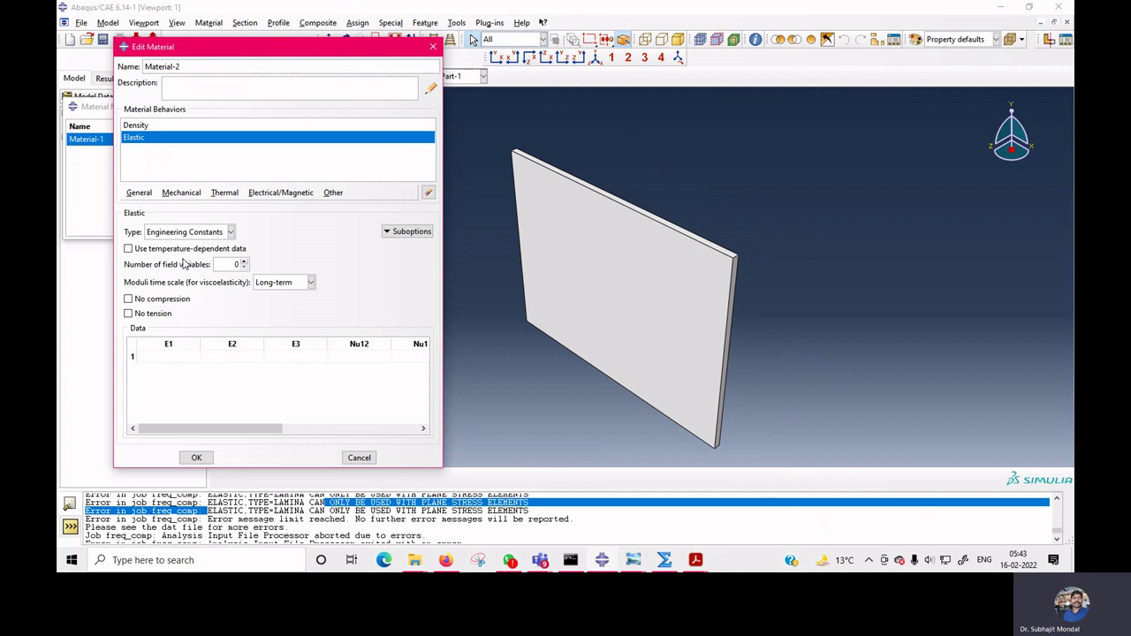
- Review the constants of the Anisotropic elastic type and return the type to Engineering Constants
{"action": "left_click", "coordinate": [200, 235]}
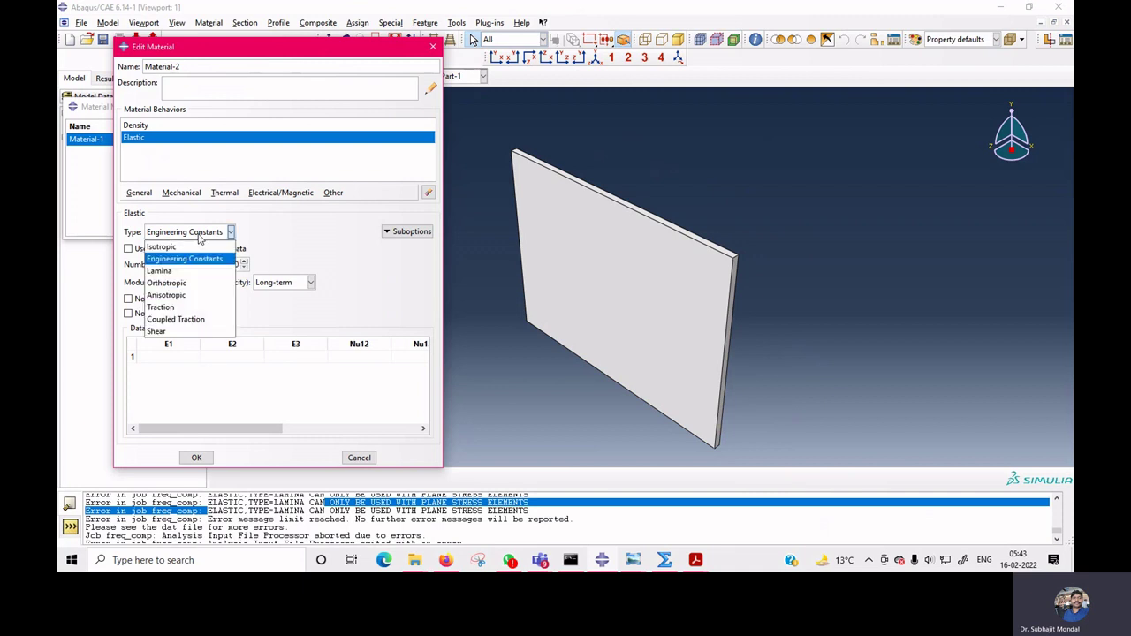
{"action": "left_click", "coordinate": [185, 301]}
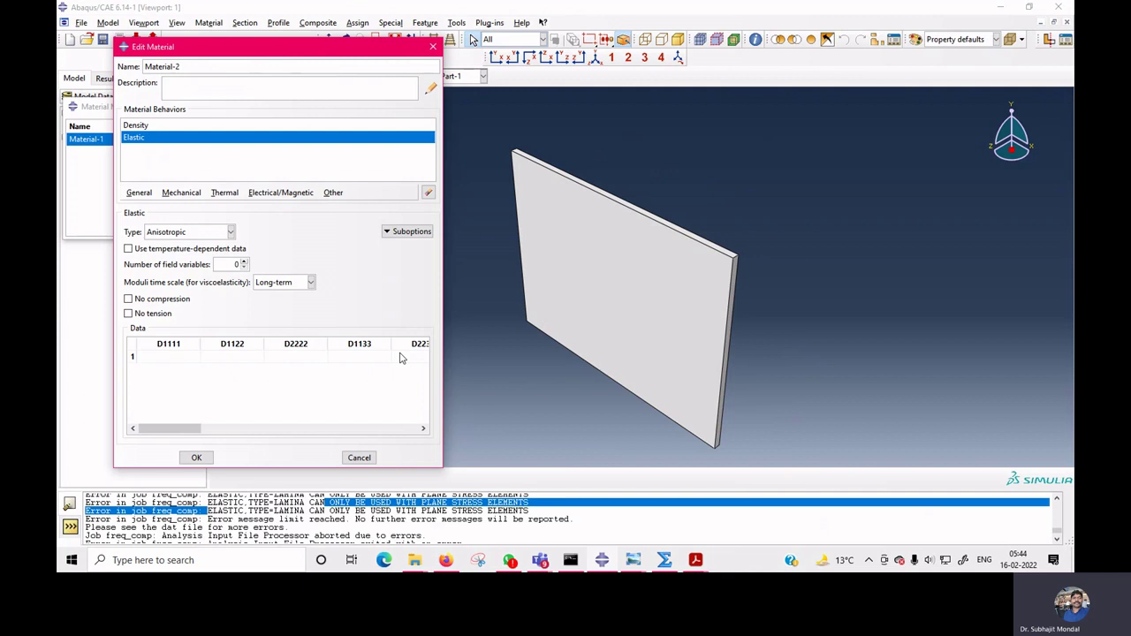
{"action": "left_click", "coordinate": [190, 234]}
{"action": "left_click", "coordinate": [187, 256]}
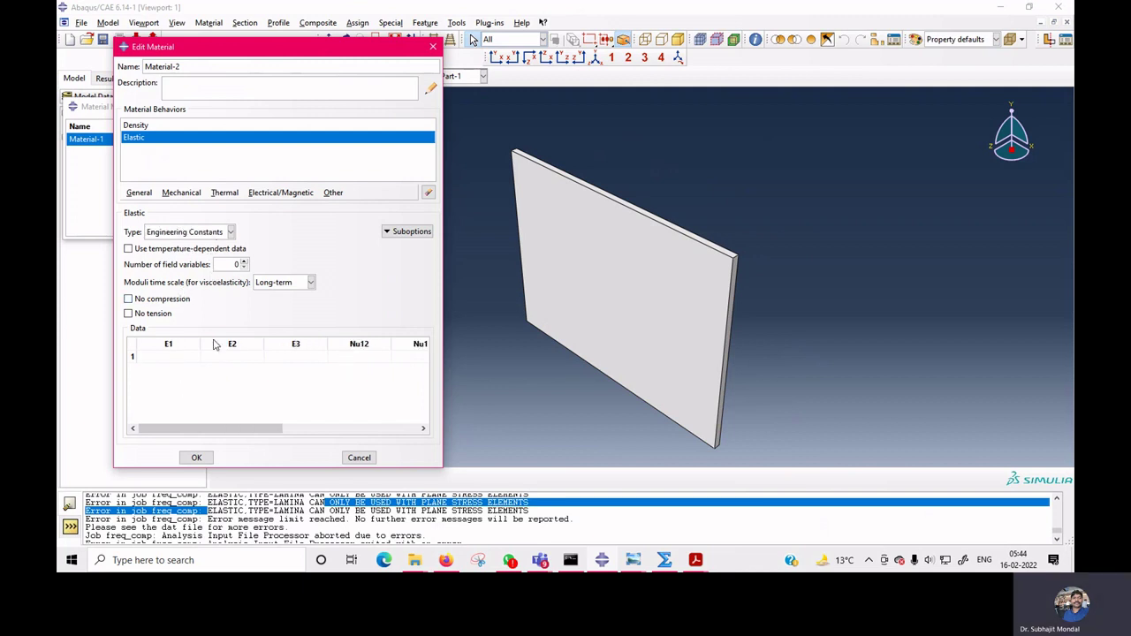
- Enter the elastic moduli E1 35E9, E2 30E9 and E3 20E9 in Material-2's engineering constants
{"action": "left_click", "coordinate": [180, 356]}
{"action": "type", "text": "35E9"}
{"action": "key", "text": "Tab"}
{"action": "type", "text": "30E9"}
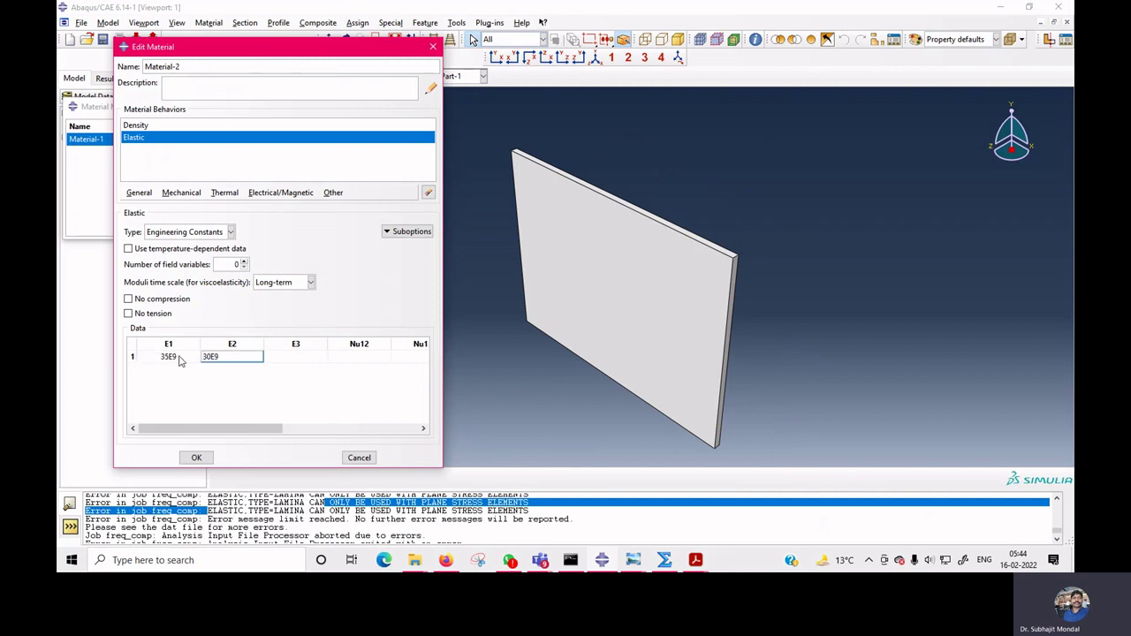
{"action": "key", "text": "Tab"}
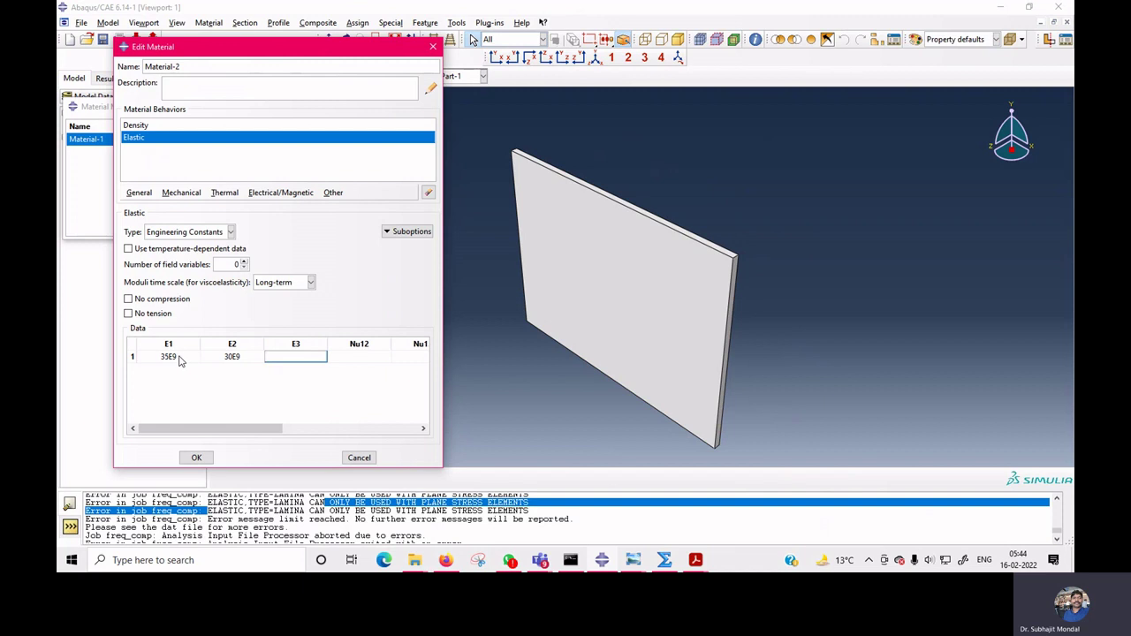
{"action": "type", "text": "0E9"}
{"action": "key", "text": "Tab"}
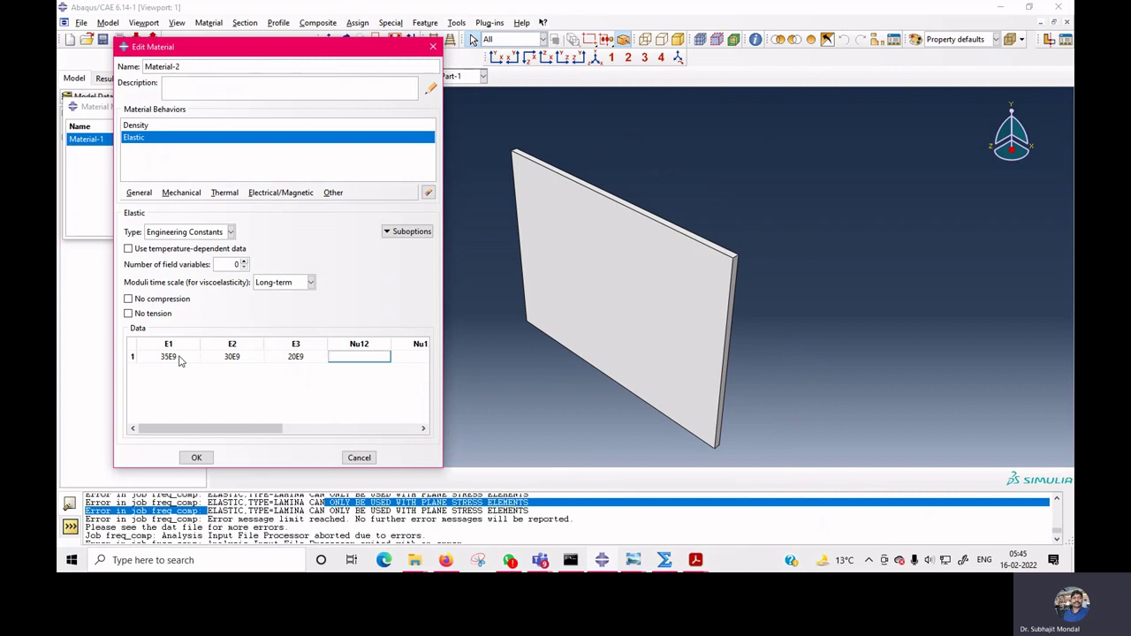
- Set the Poisson's ratios Nu12, Nu13 and Nu23 of Material-2 to 0.15 each
{"action": "type", "text": "0.15"}
{"action": "key", "text": "Tab"}
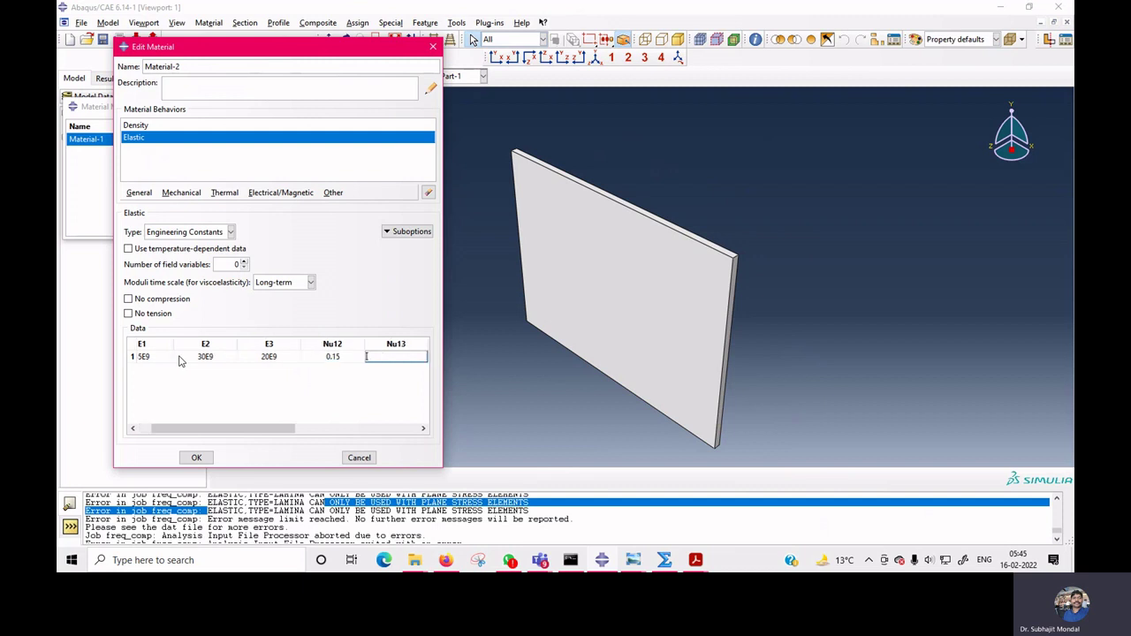
{"action": "type", "text": "0.15"}
{"action": "key", "text": "Tab"}
{"action": "type", "text": "0.15"}
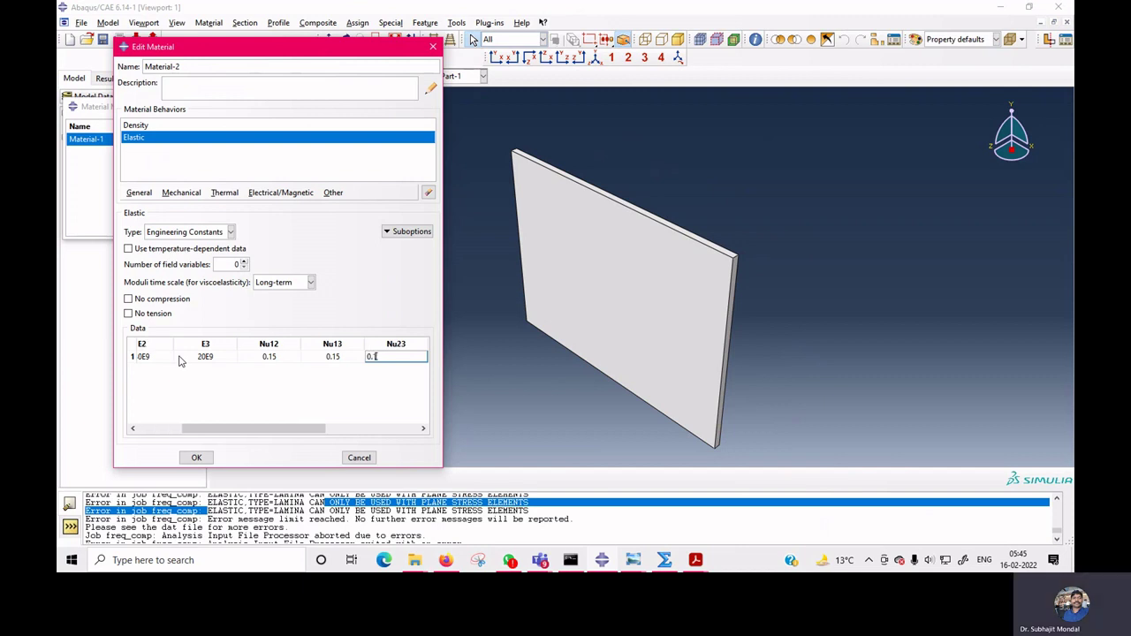
{"action": "key", "text": "Tab"}
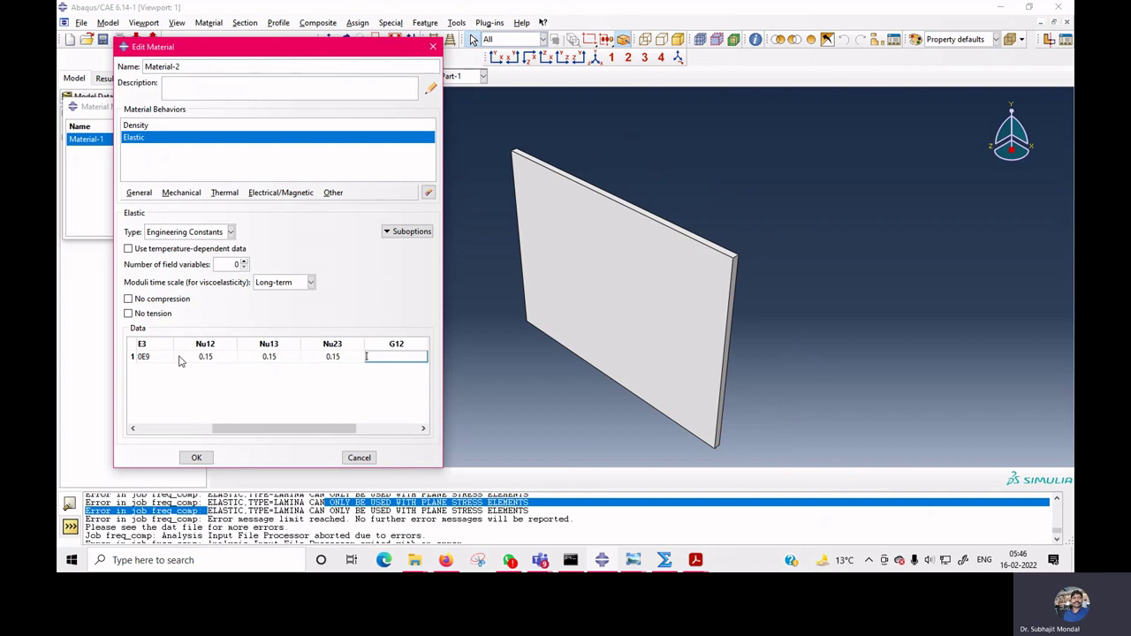
- Set Material-2's shear moduli to G12 7E9, G13 5E9 and G23 5E9, and save the material
{"action": "key", "text": "Tab"}
{"action": "type", "text": "1"}
{"action": "type", "text": "E9"}
{"action": "key", "text": "Tab"}
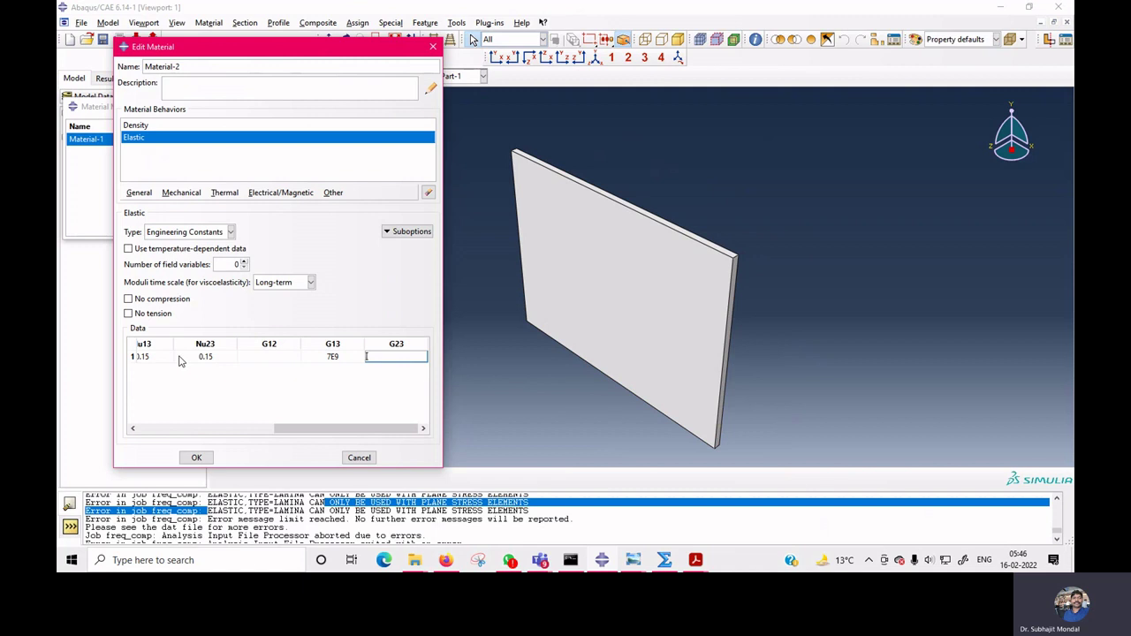
{"action": "type", "text": "5E9"}
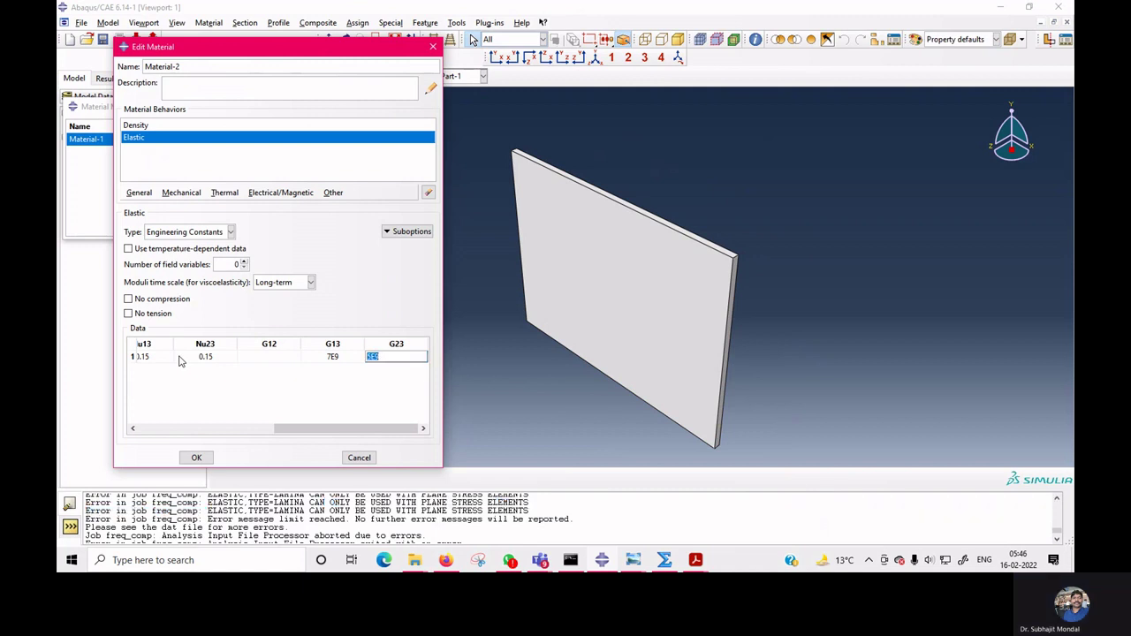
{"action": "left_click", "coordinate": [269, 357]}
{"action": "type", "text": "7E9"}
{"action": "key", "text": "Tab"}
{"action": "key", "text": "BackSpace"}
{"action": "type", "text": "5E9"}
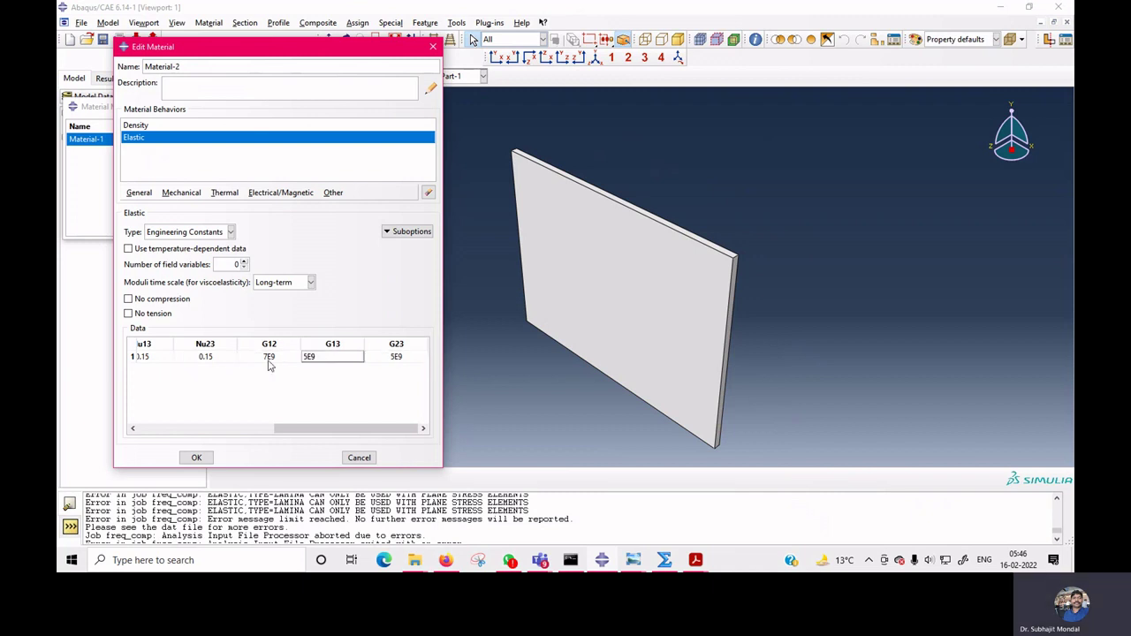
{"action": "left_click", "coordinate": [196, 458]}
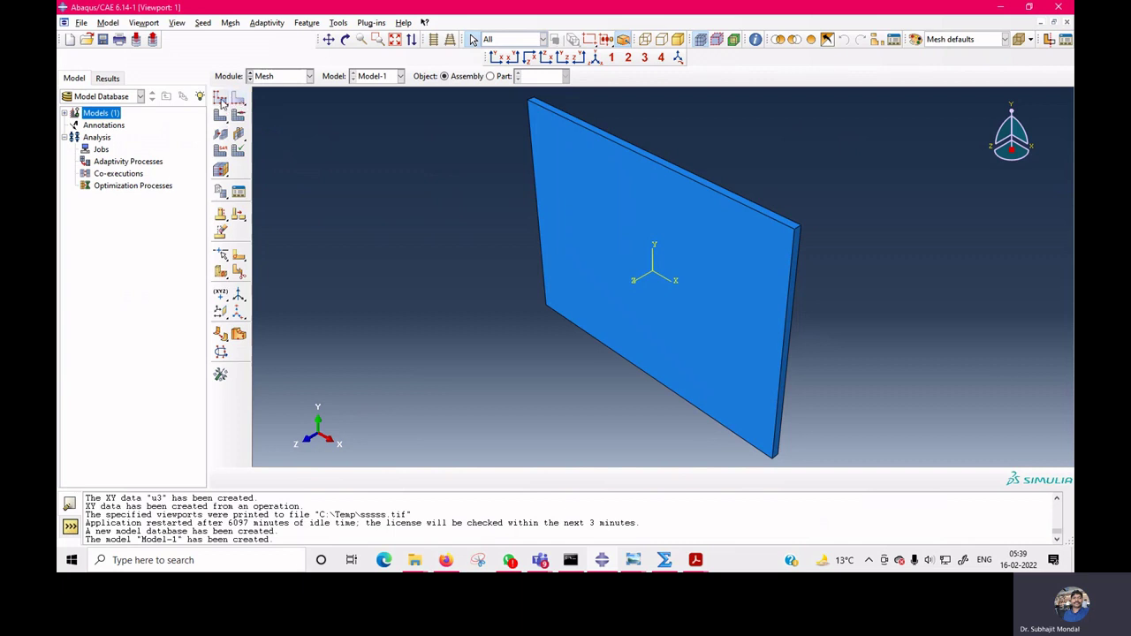
- Make Part-1 the meshing object instead of the assembly and assign it global seeds of size 0.02 with curvature control
{"action": "left_click", "coordinate": [221, 101]}
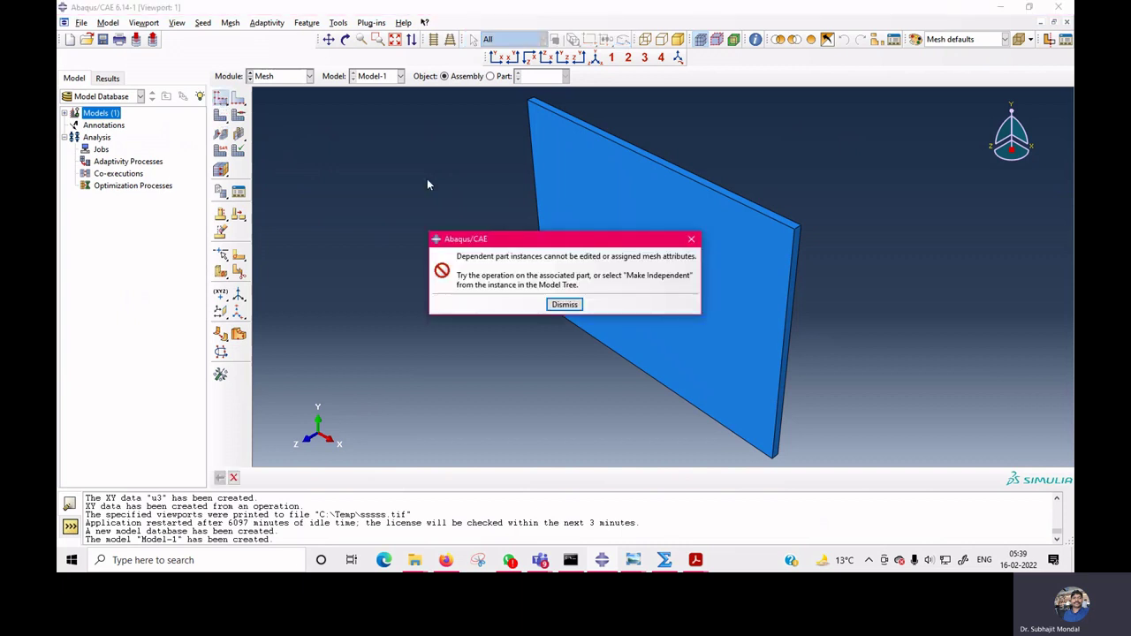
{"action": "left_click", "coordinate": [565, 304]}
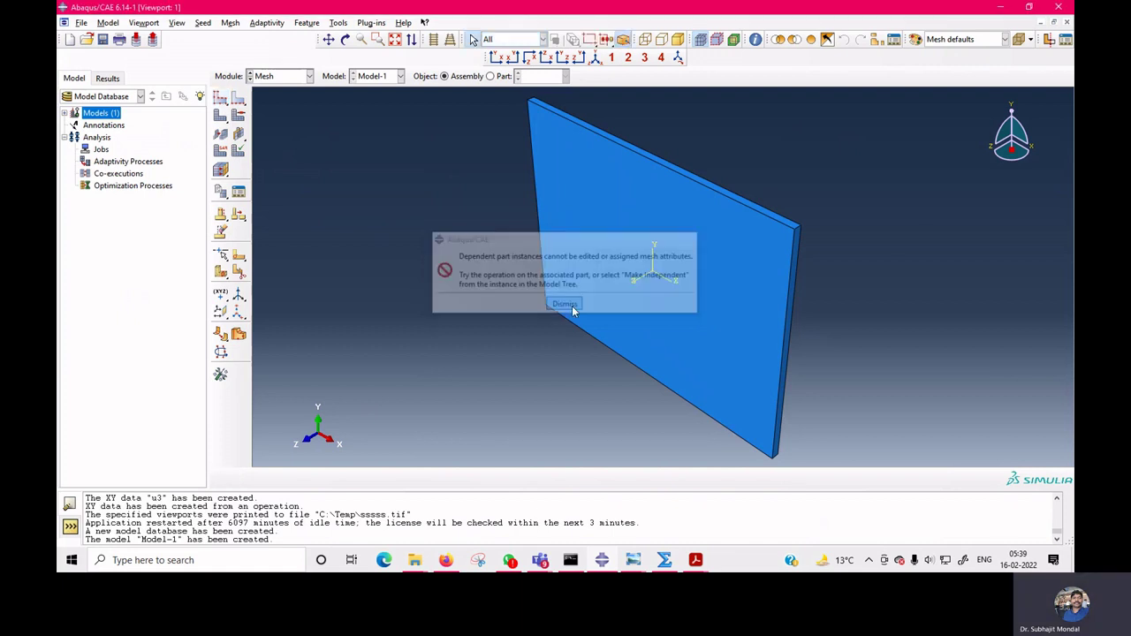
{"action": "left_click", "coordinate": [491, 76]}
{"action": "left_click", "coordinate": [221, 99]}
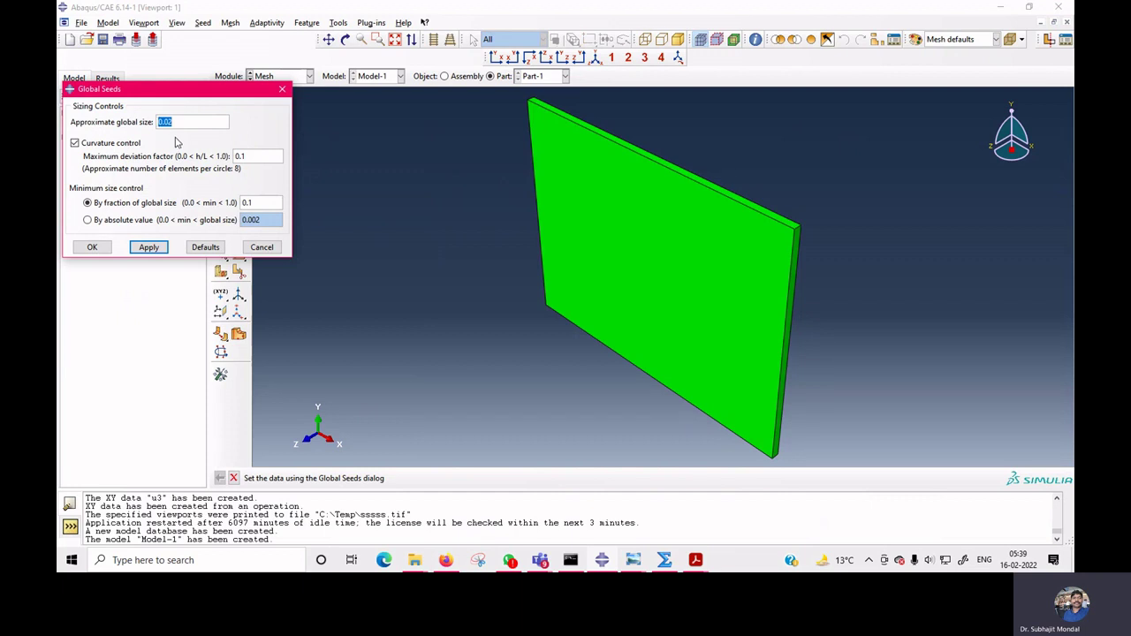
{"action": "left_click", "coordinate": [92, 246]}
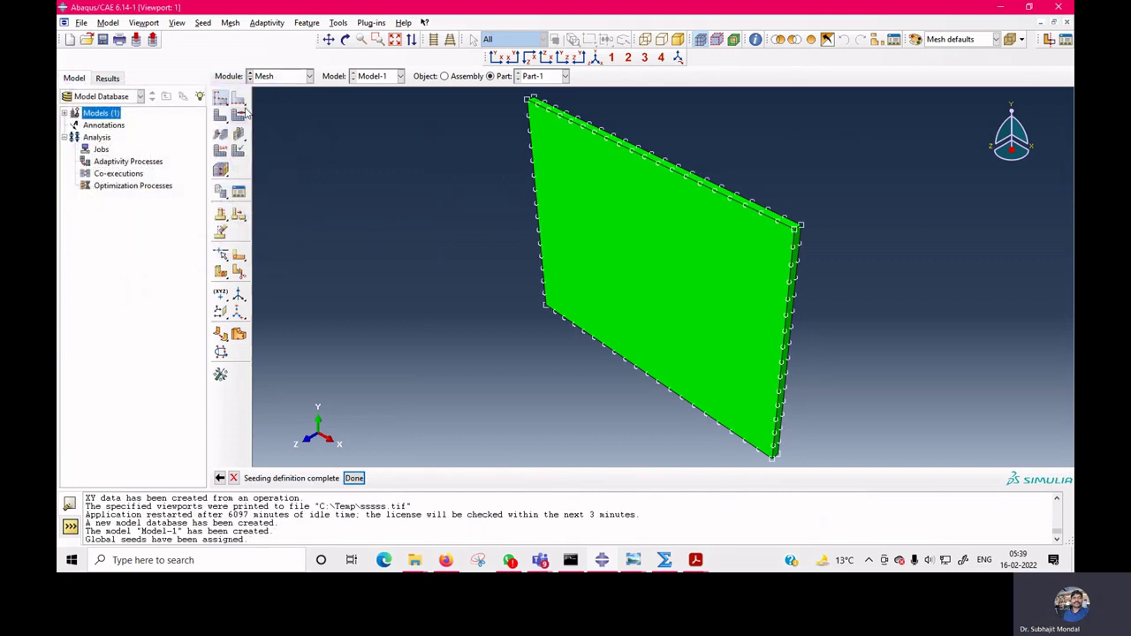
- Assign local seeds by number to the plate's four upper and lower long edges, with 20 elements and no bias
{"action": "left_click", "coordinate": [240, 101]}
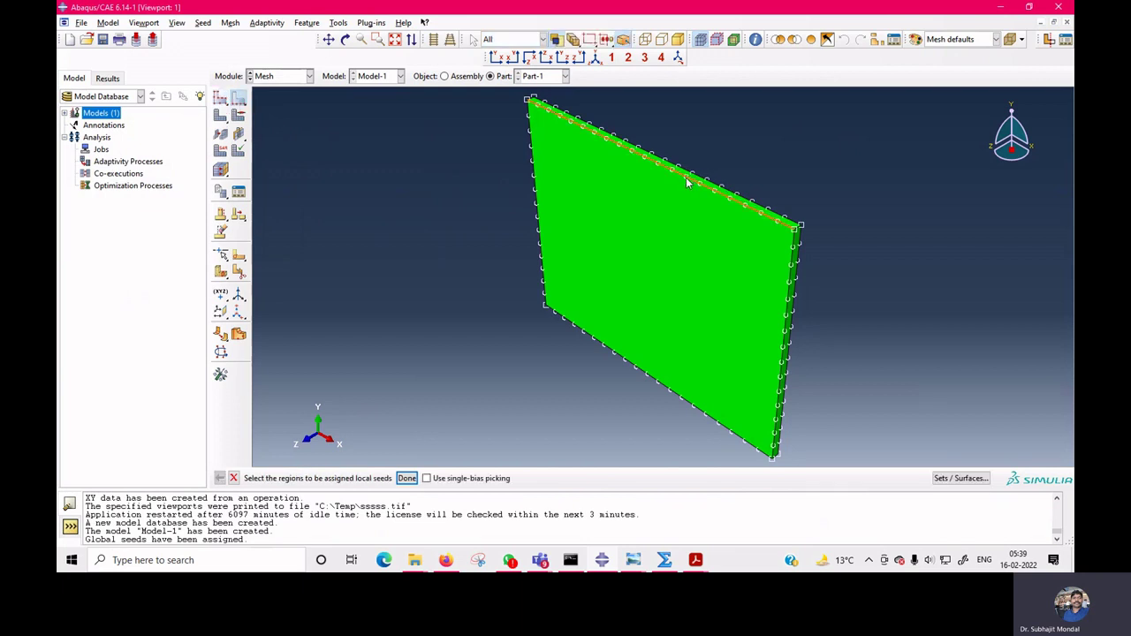
{"action": "left_click", "coordinate": [721, 190]}
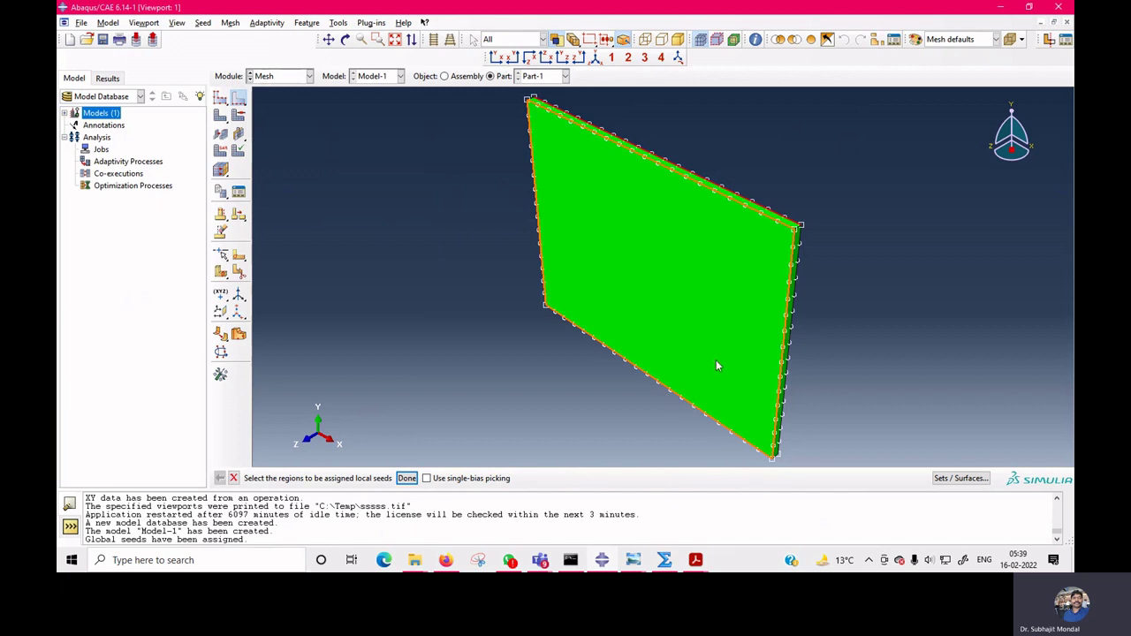
{"action": "left_click", "coordinate": [645, 40]}
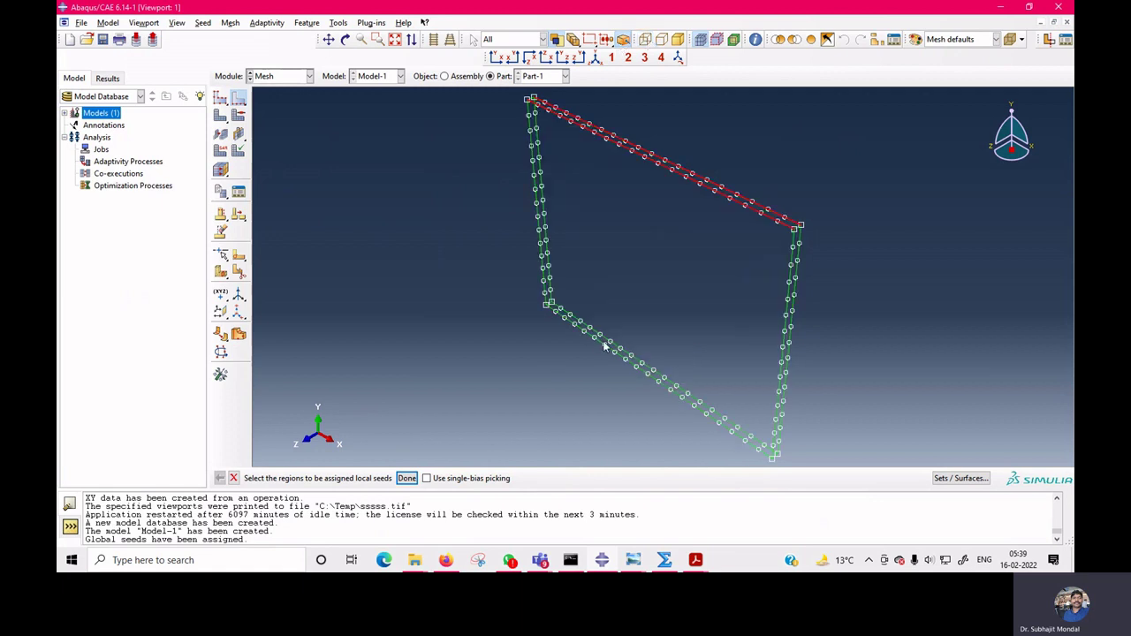
{"action": "left_click", "coordinate": [575, 313], "text": "shift"}
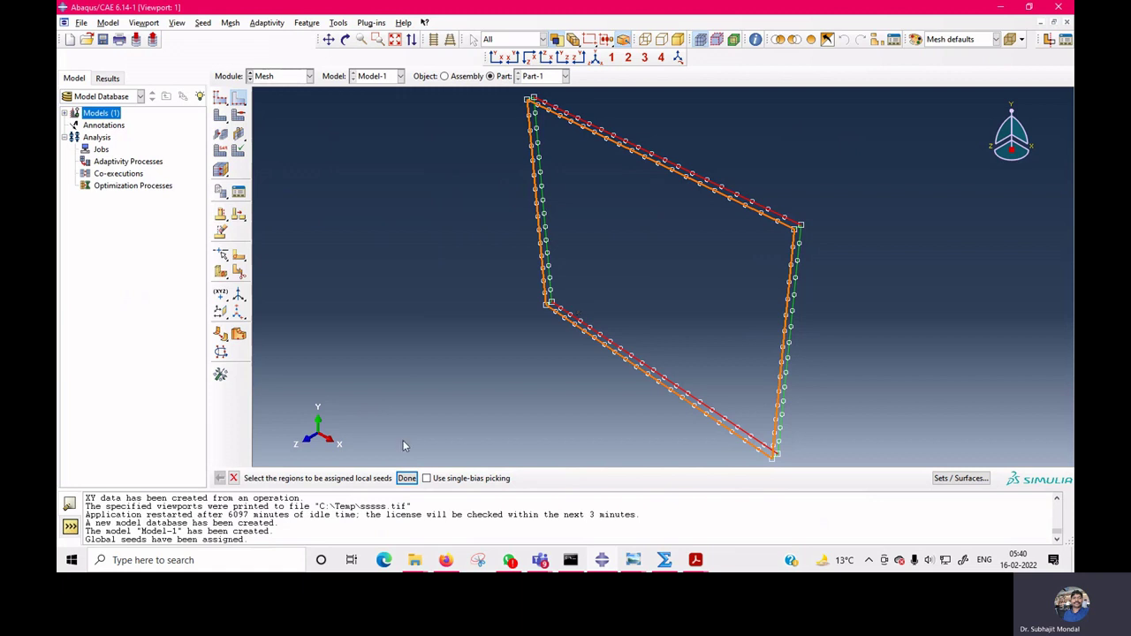
{"action": "left_click", "coordinate": [406, 478]}
{"action": "left_click", "coordinate": [79, 153]}
{"action": "double_click", "coordinate": [169, 192]}
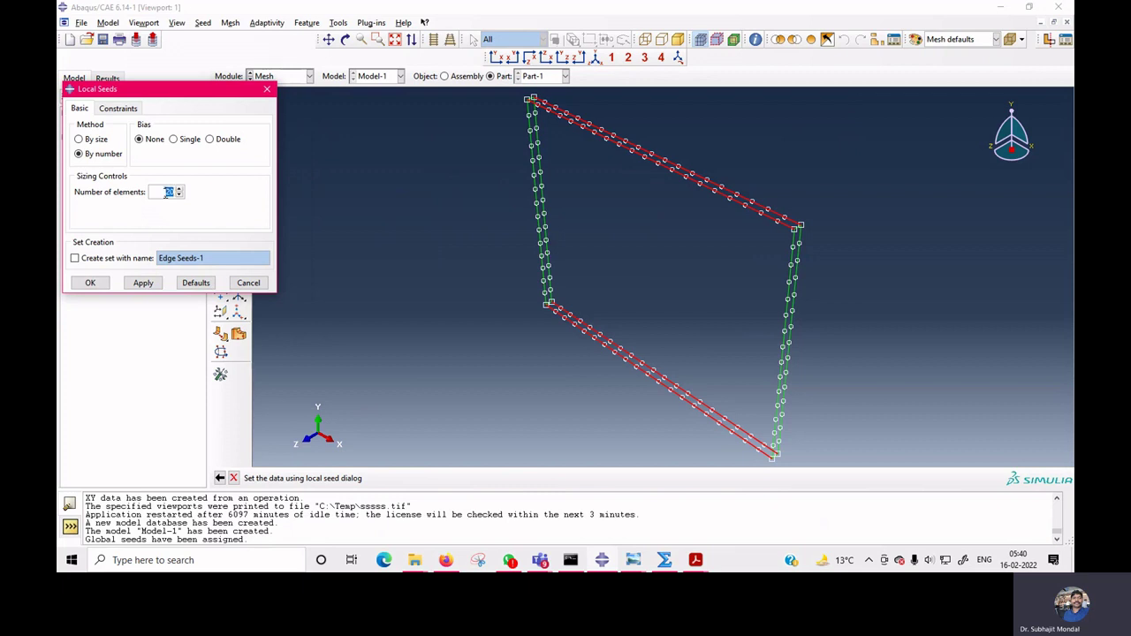
{"action": "left_click", "coordinate": [90, 283]}
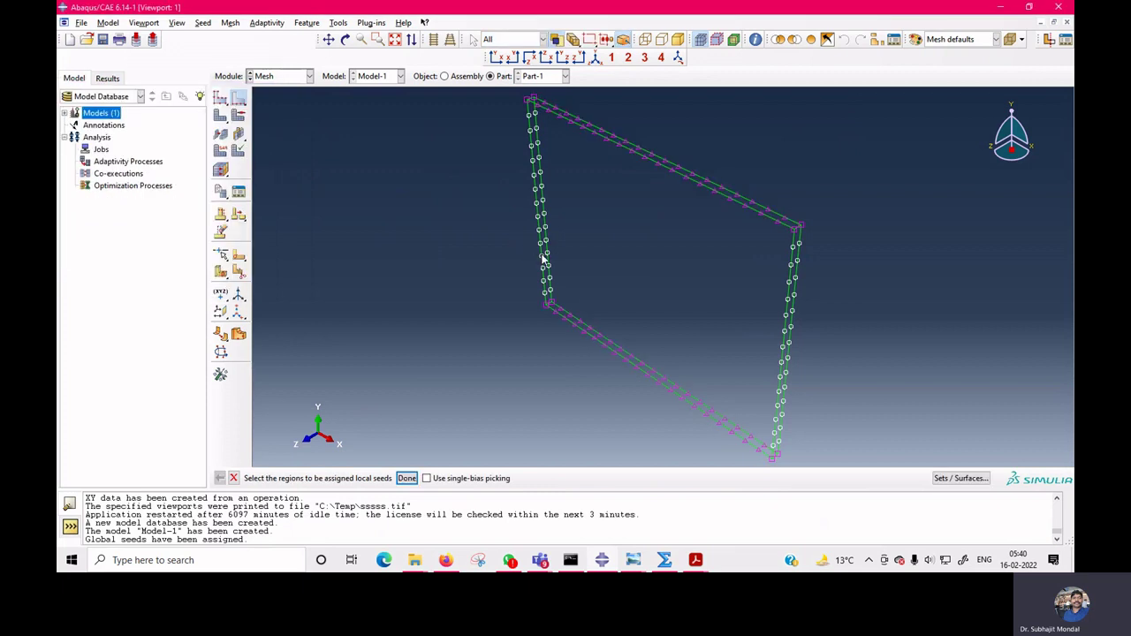
- Seed the plate's four vertical edges by number with 15 elements each and no bias
{"action": "left_click", "coordinate": [542, 258]}
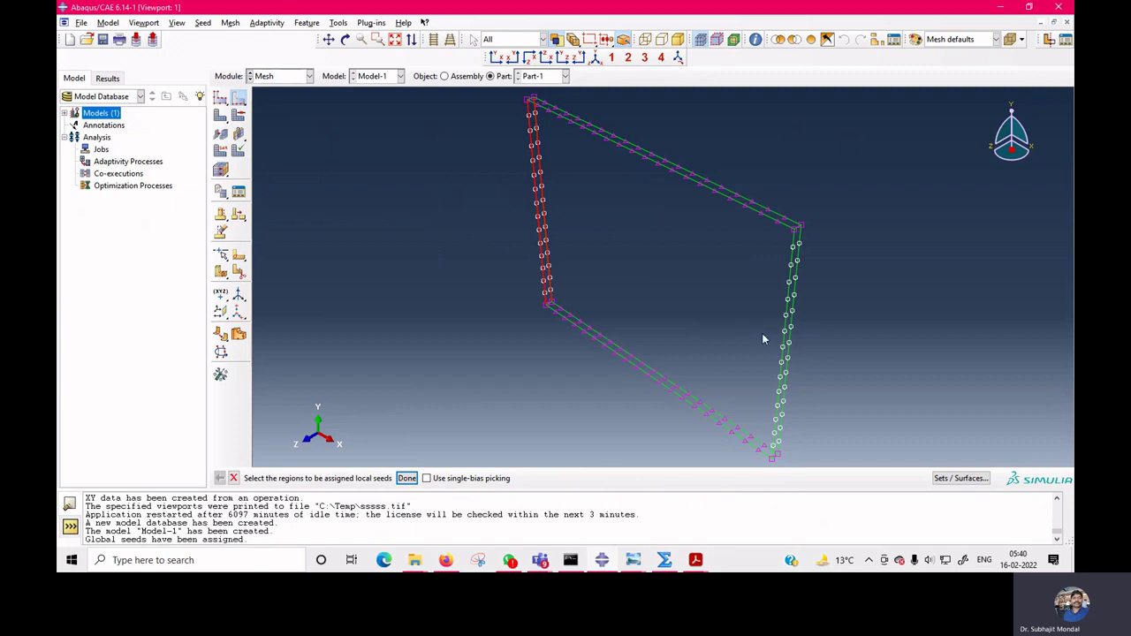
{"action": "left_click", "coordinate": [789, 346], "text": "shift"}
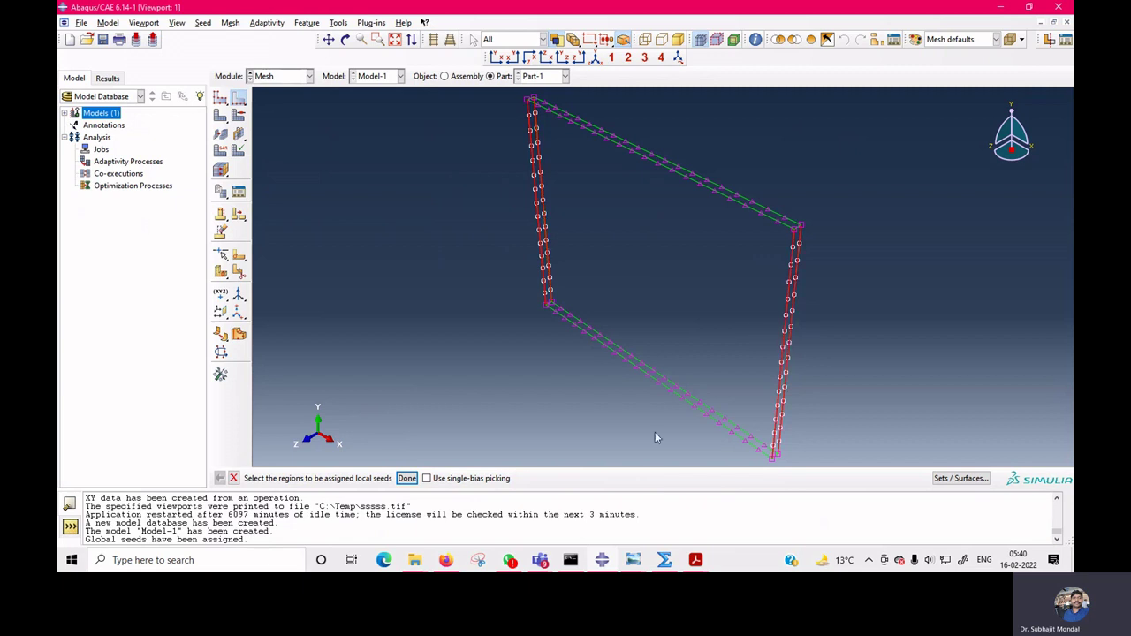
{"action": "left_click", "coordinate": [411, 478]}
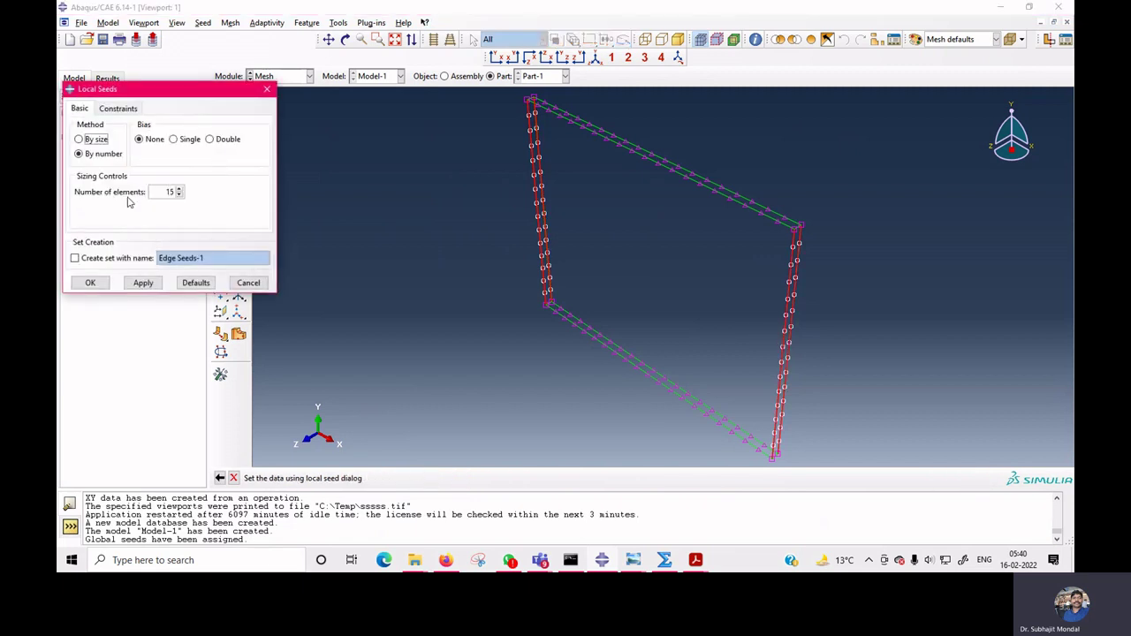
{"action": "left_click", "coordinate": [91, 283]}
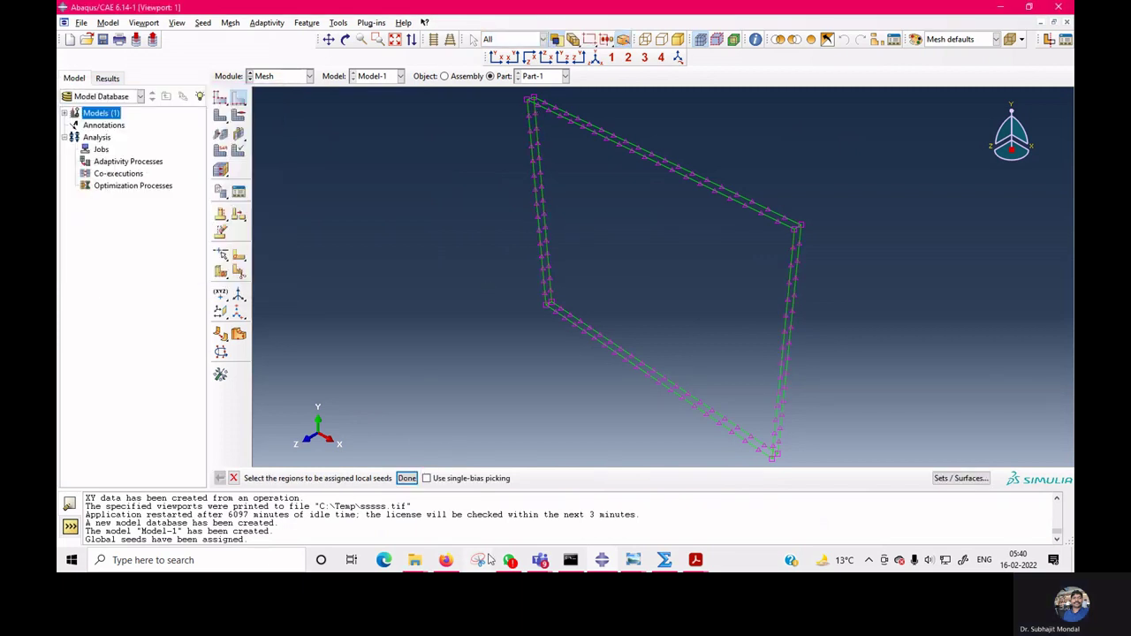
{"action": "left_click", "coordinate": [406, 478]}
- Mesh Part-1 with the assigned seeds and display the meshed plate shaded
{"action": "left_click", "coordinate": [221, 116]}
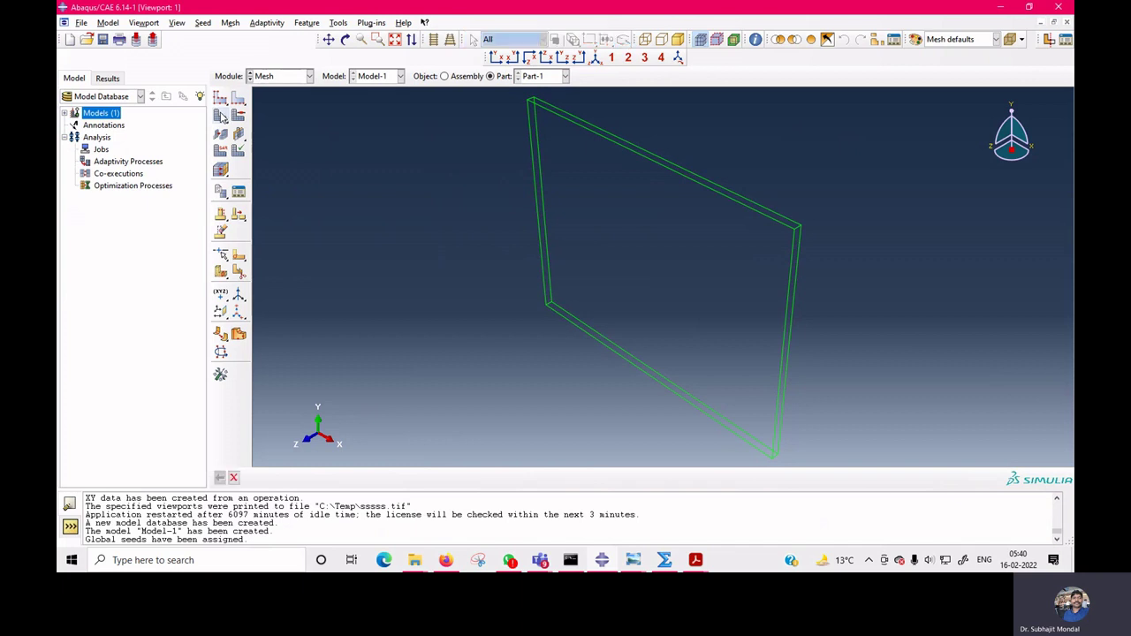
{"action": "left_click", "coordinate": [326, 479]}
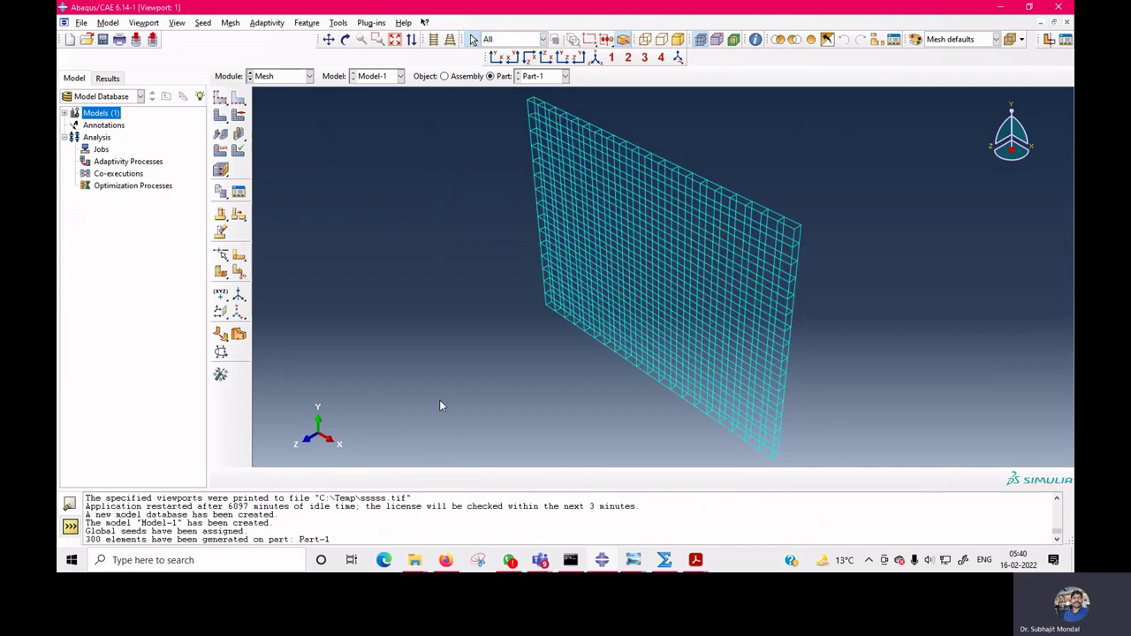
{"action": "scroll", "coordinate": [439, 399], "scroll_direction": "down", "scroll_amount": 1}
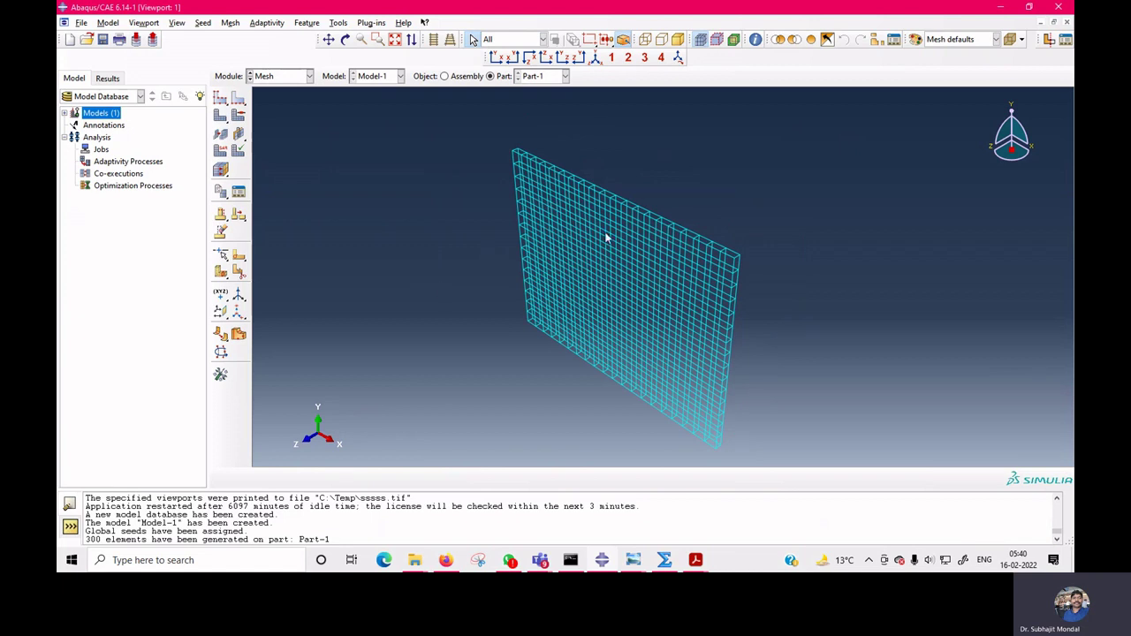
{"action": "left_click", "coordinate": [678, 40]}
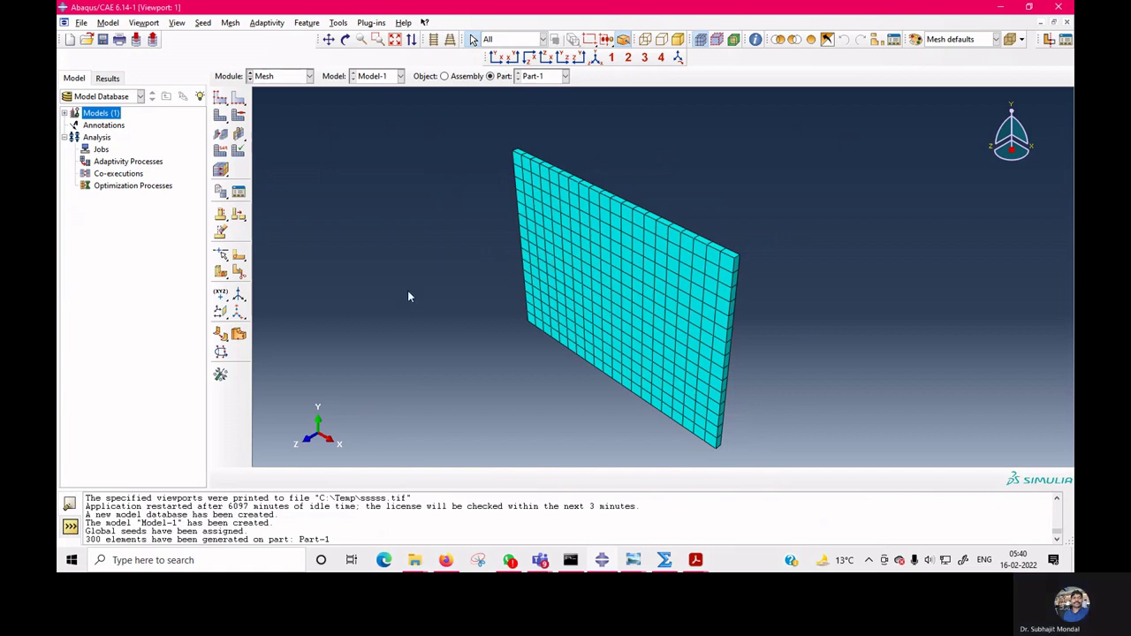
- Create a full-analysis job named freq_comp for Model-1 with the default settings and submit it
{"action": "left_click", "coordinate": [294, 76]}
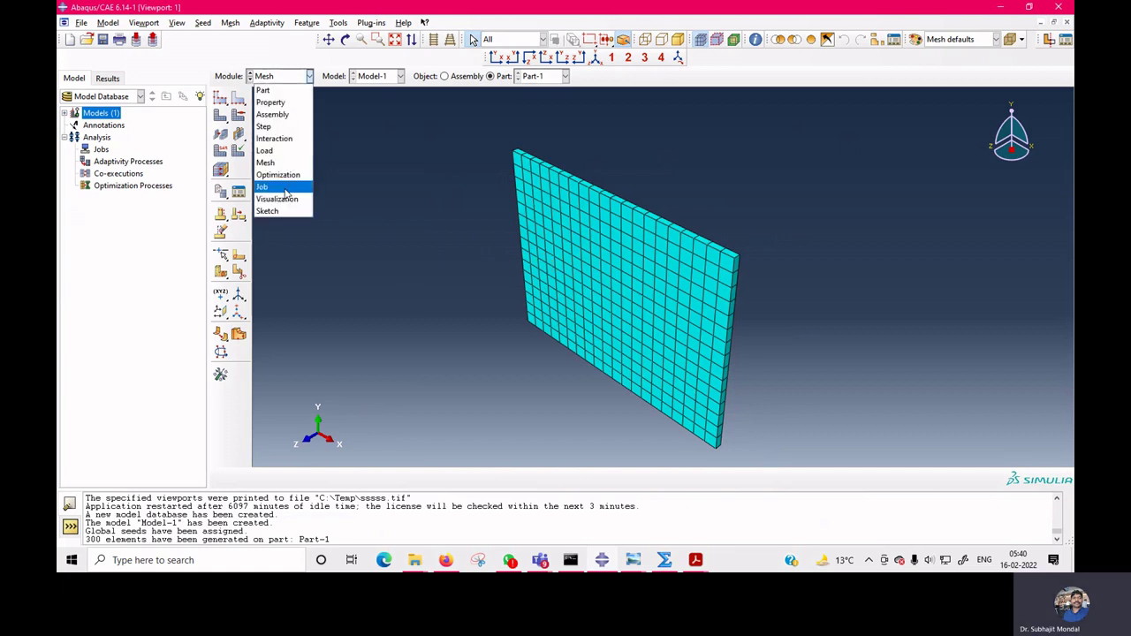
{"action": "left_click", "coordinate": [284, 191]}
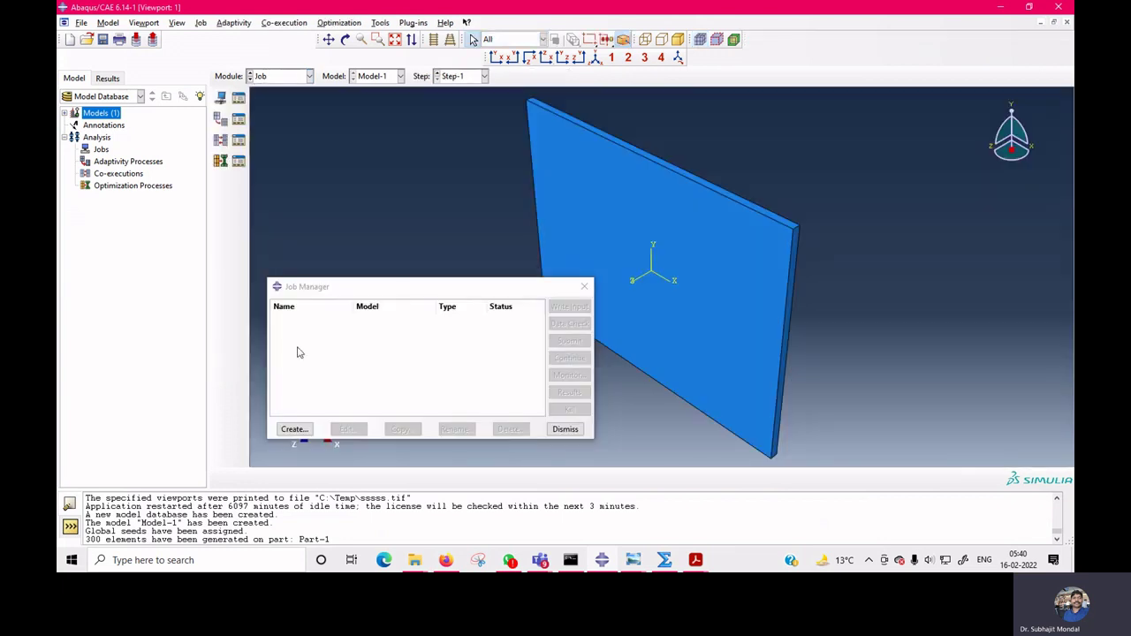
{"action": "left_click", "coordinate": [294, 429]}
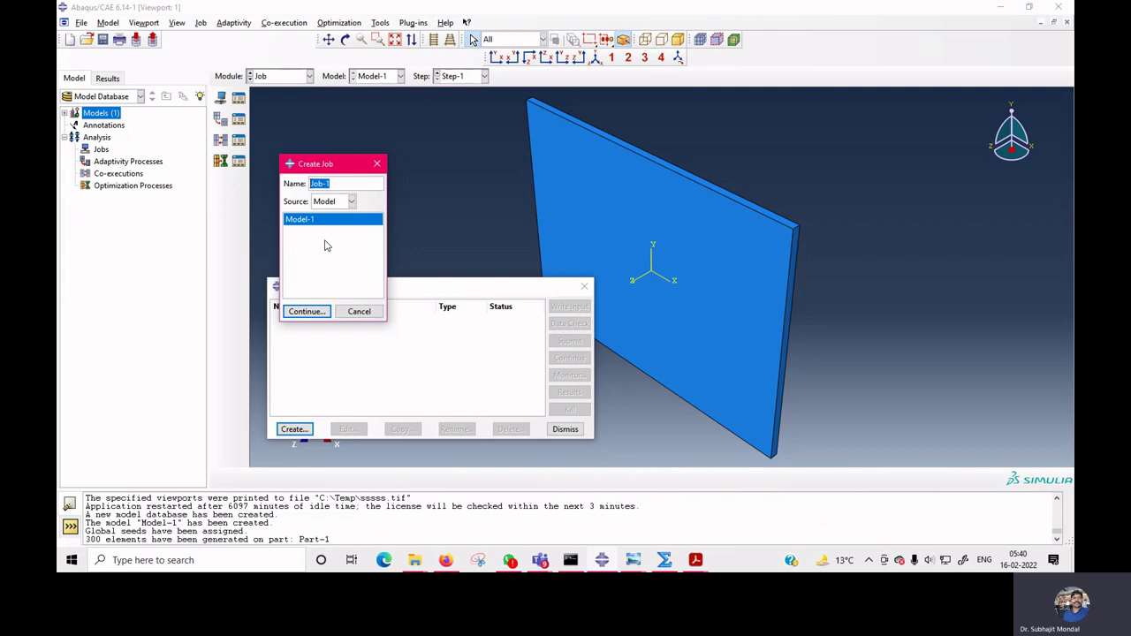
{"action": "type", "text": "freq_"}
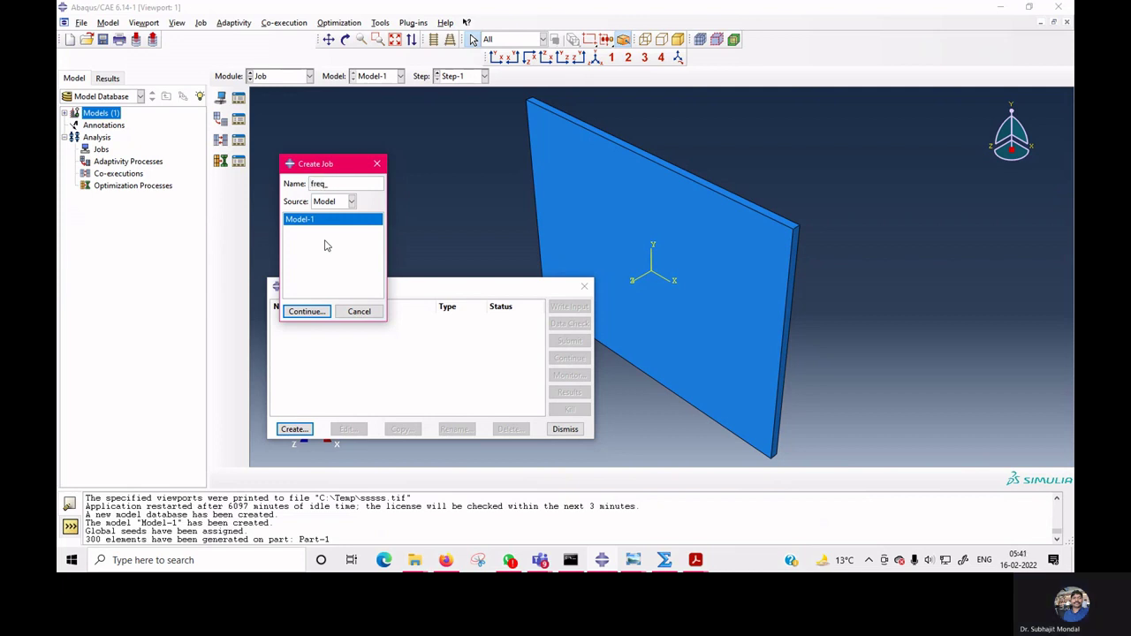
{"action": "type", "text": "compo"}
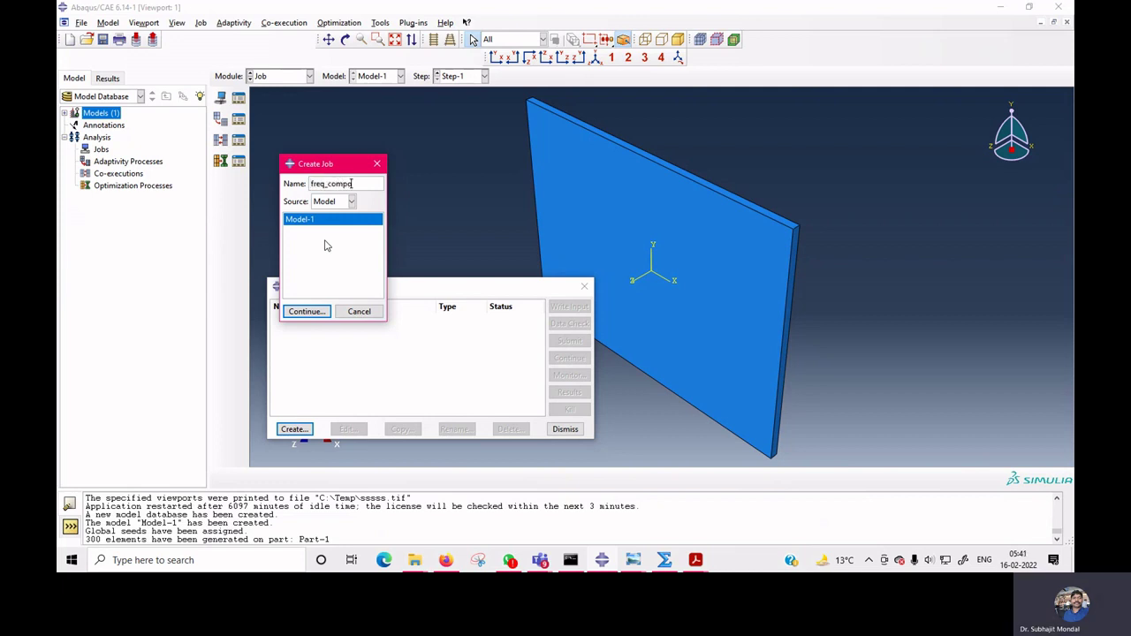
{"action": "key", "text": "BackSpace"}
{"action": "left_click", "coordinate": [306, 311]}
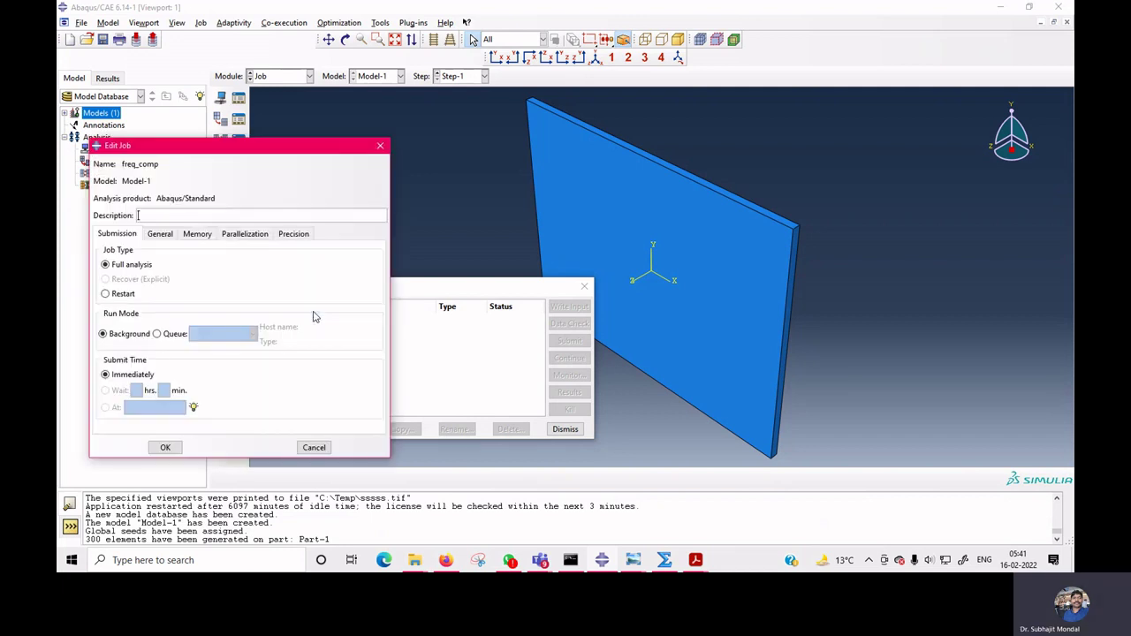
{"action": "left_click", "coordinate": [165, 445]}
{"action": "left_click", "coordinate": [570, 340]}
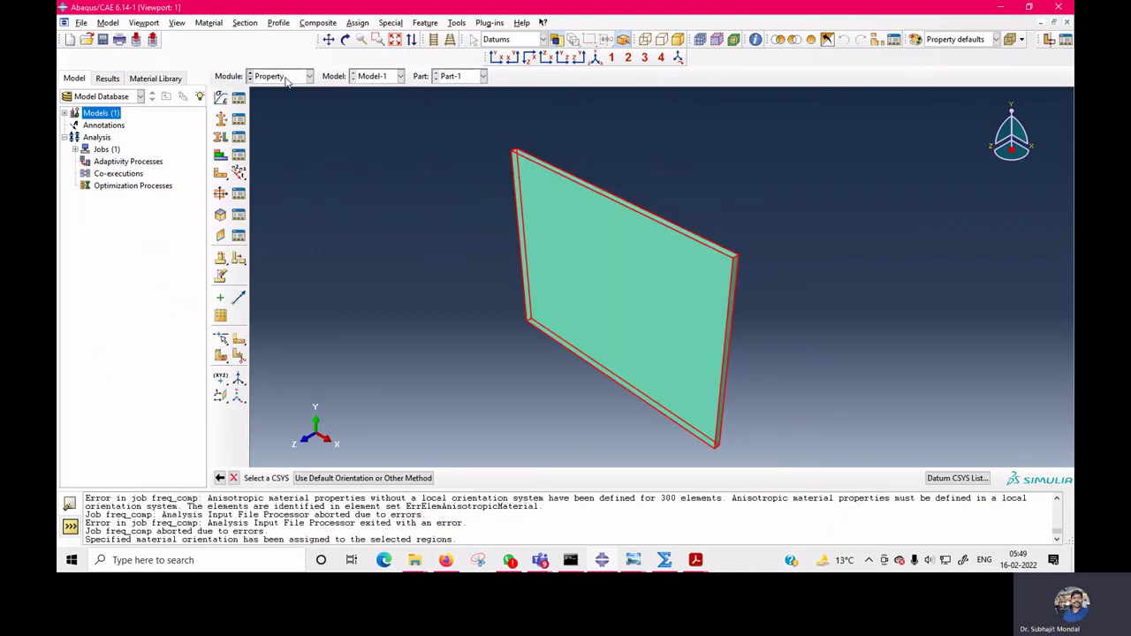
- Run a data check on the freq_comp job and submit it for full analysis, overwriting the existing job files
{"action": "left_click", "coordinate": [278, 76]}
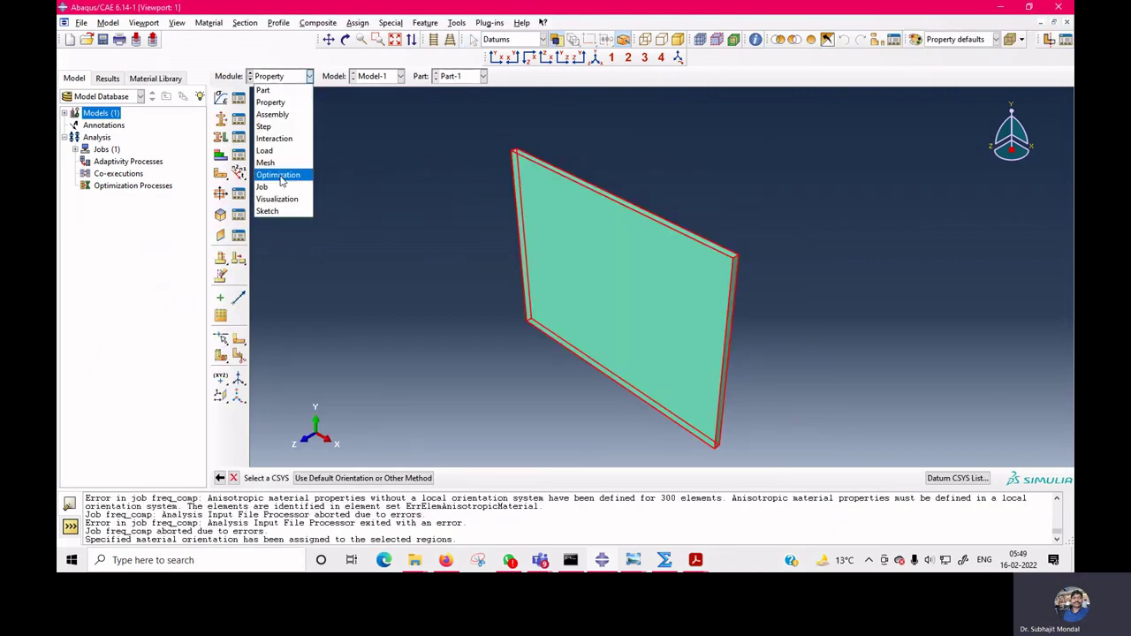
{"action": "left_click", "coordinate": [282, 192]}
{"action": "left_click", "coordinate": [238, 99]}
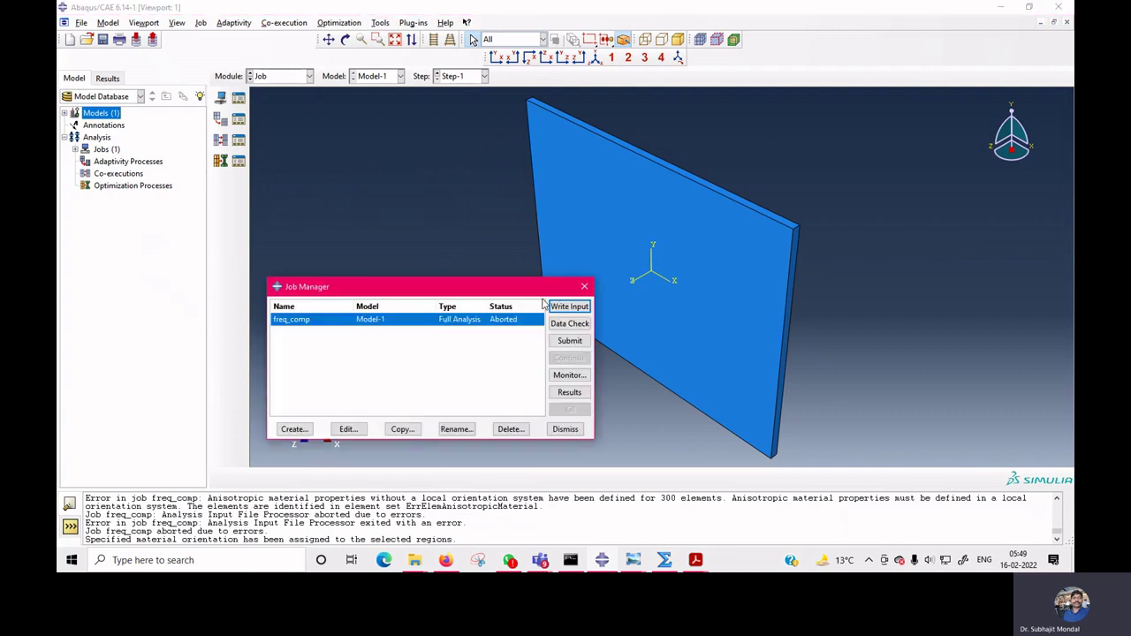
{"action": "left_click", "coordinate": [566, 324]}
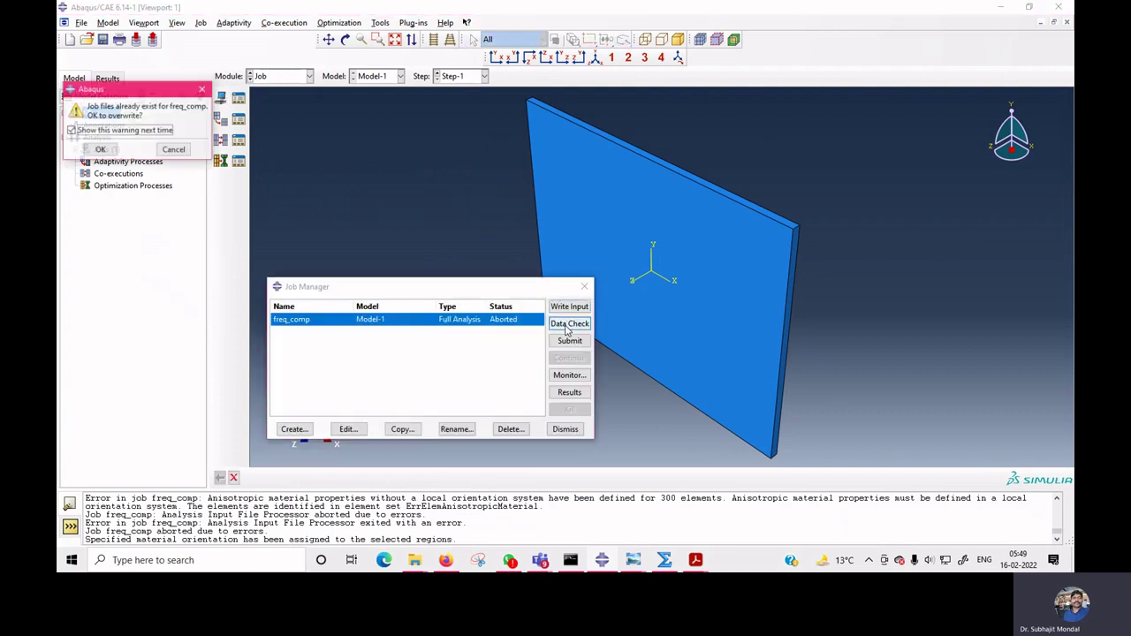
{"action": "left_click", "coordinate": [106, 149]}
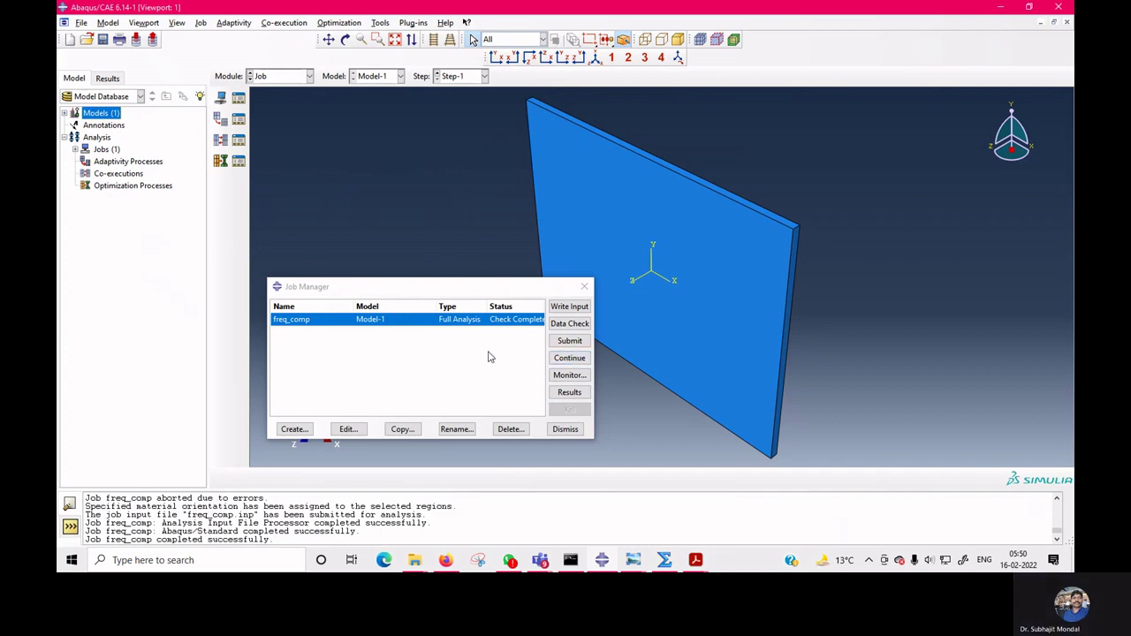
{"action": "left_click", "coordinate": [566, 343]}
{"action": "left_click", "coordinate": [100, 149]}
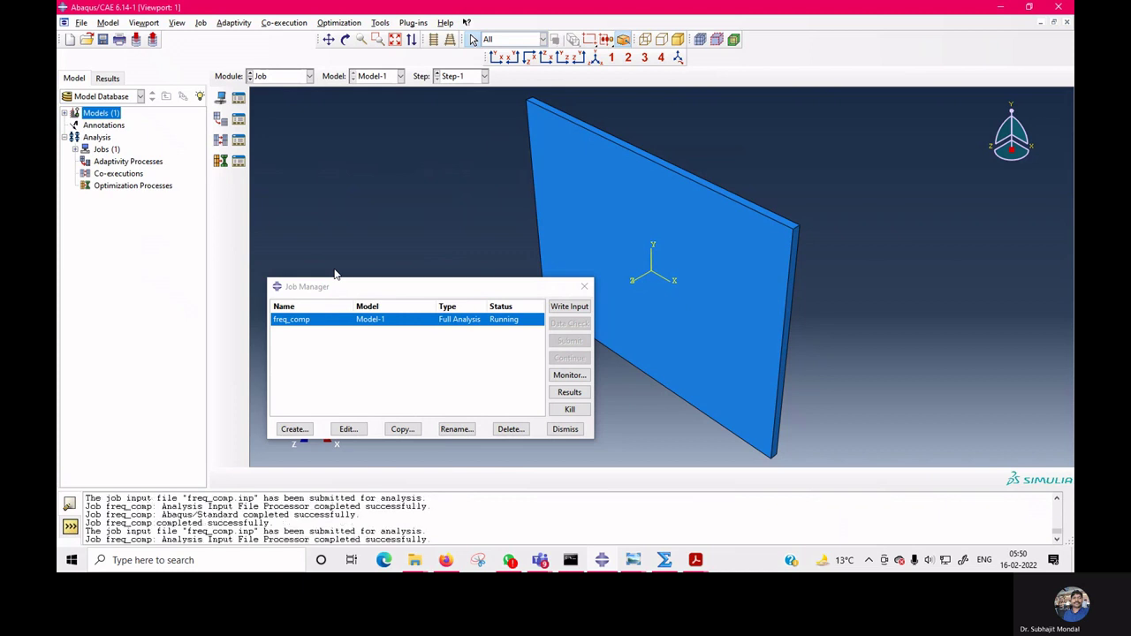
- Open the freq_comp results, plot displacement contours on the deformed shape and examine modes 1 to 6
{"action": "left_click", "coordinate": [566, 395]}
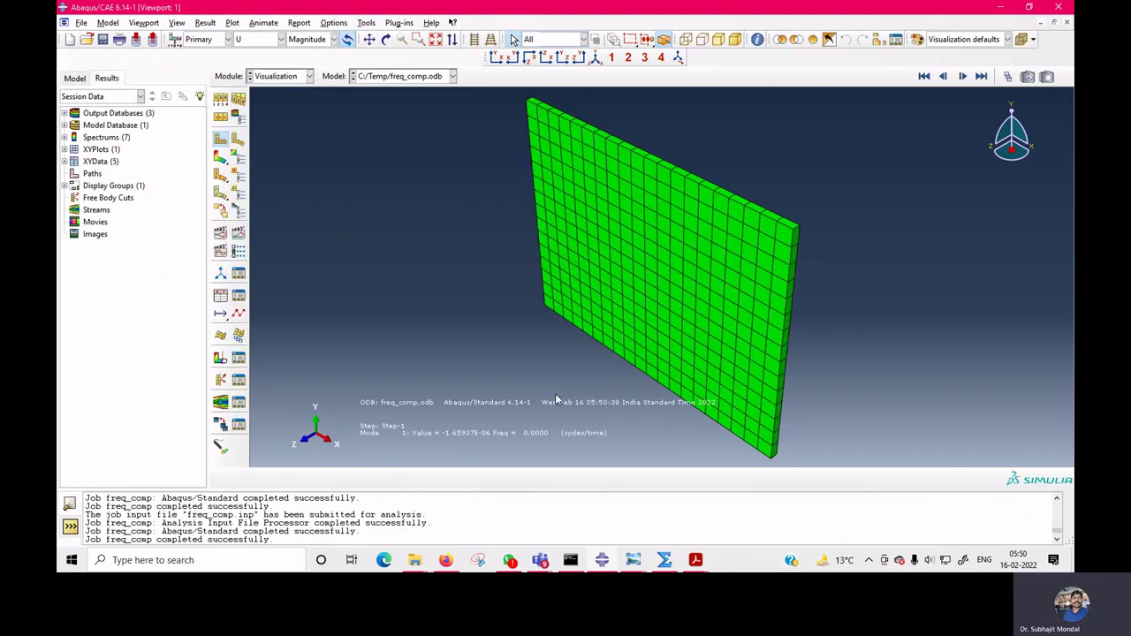
{"action": "left_click", "coordinate": [221, 158]}
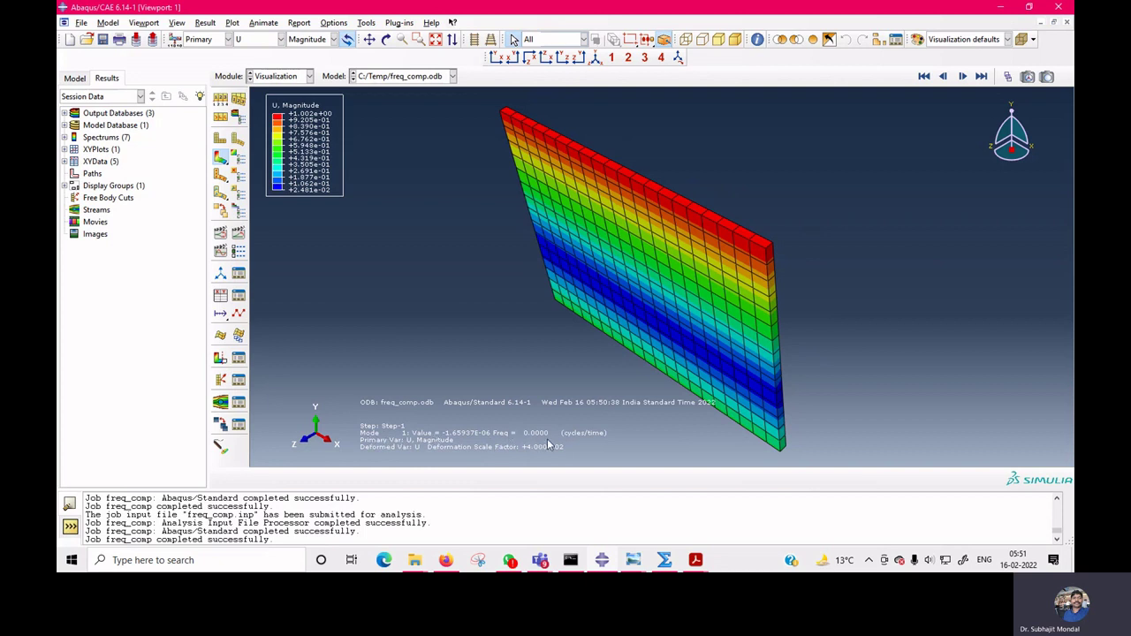
{"action": "left_click", "coordinate": [962, 76]}
{"action": "left_click", "coordinate": [962, 76]}
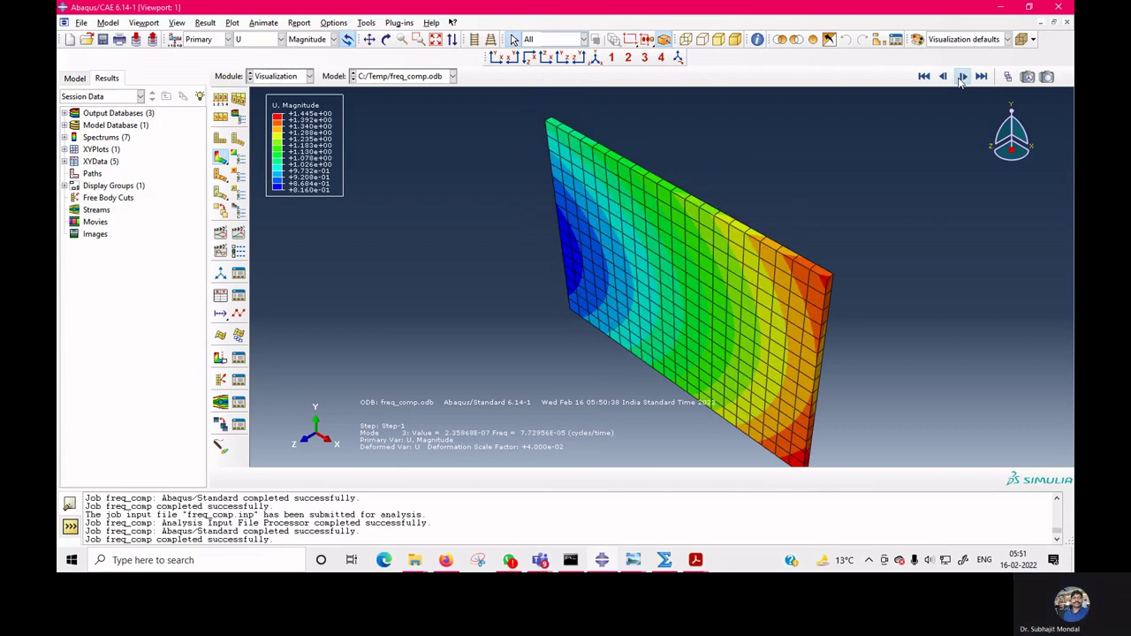
{"action": "left_click", "coordinate": [962, 76]}
{"action": "left_click", "coordinate": [962, 76]}
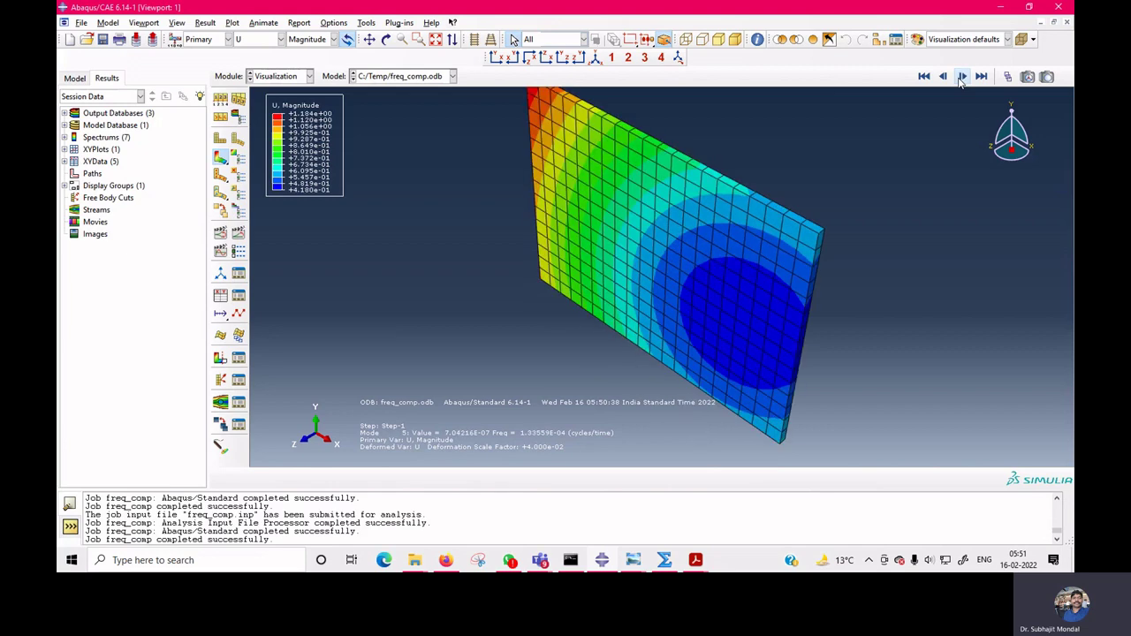
{"action": "left_click", "coordinate": [962, 76]}
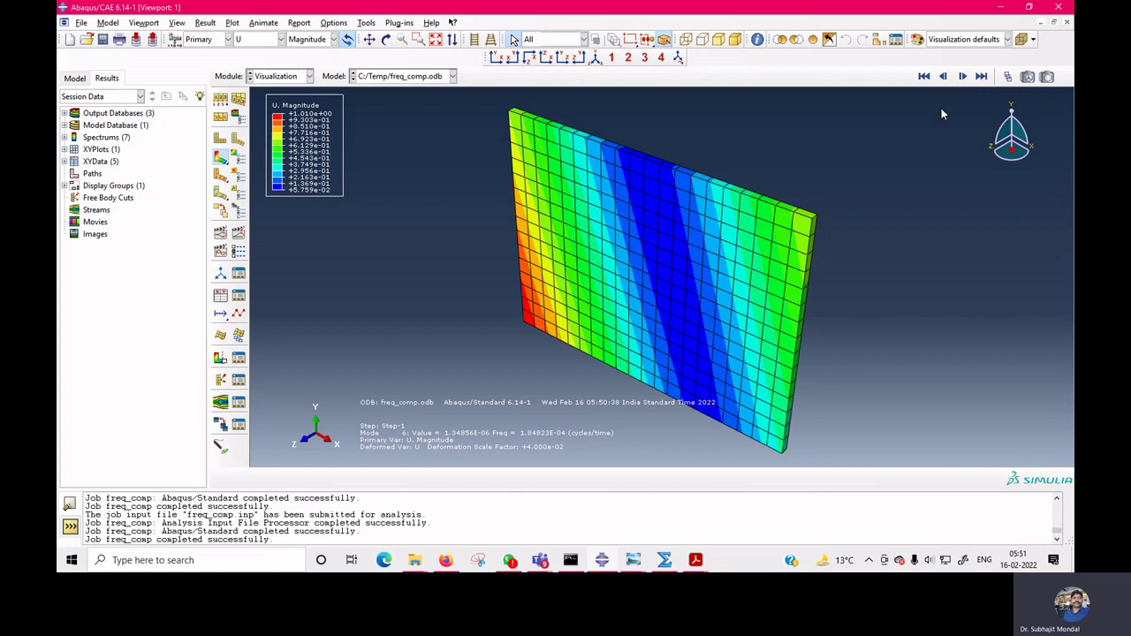
- Examine the deformed shapes and frequencies of modes 7 to 13, going back to compare neighbouring modes
{"action": "left_click", "coordinate": [964, 76]}
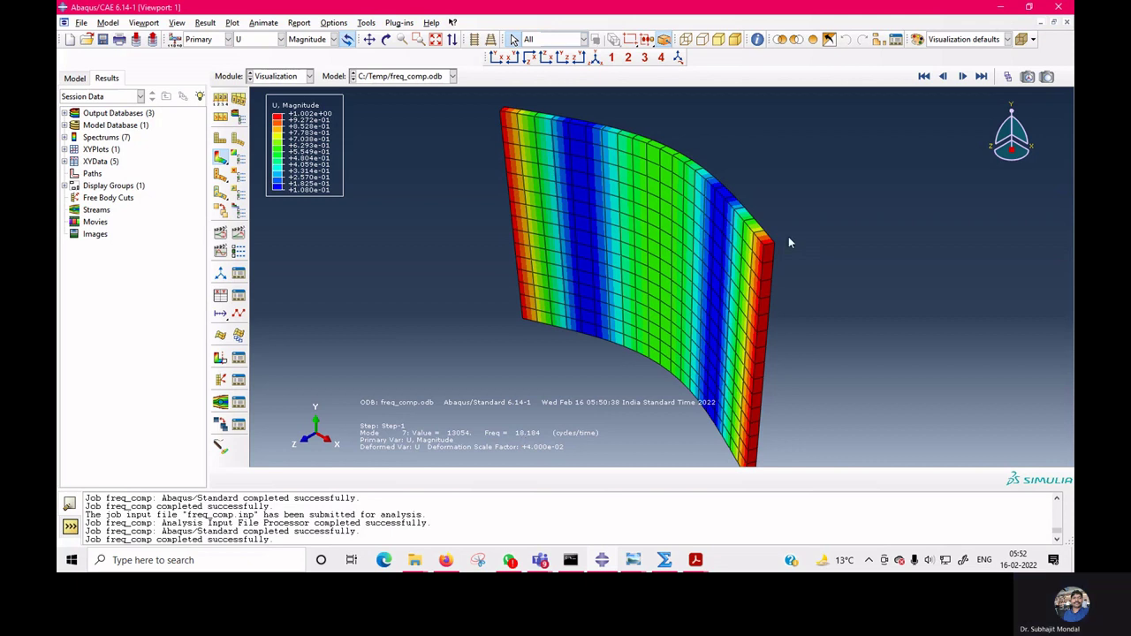
{"action": "left_click", "coordinate": [962, 77]}
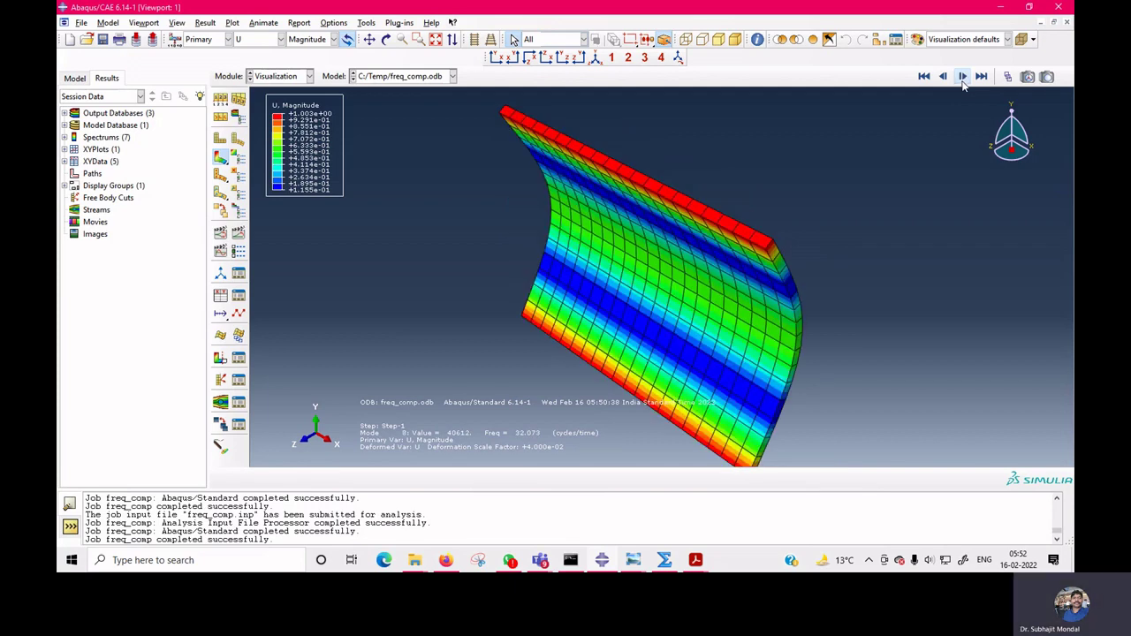
{"action": "left_click", "coordinate": [943, 77]}
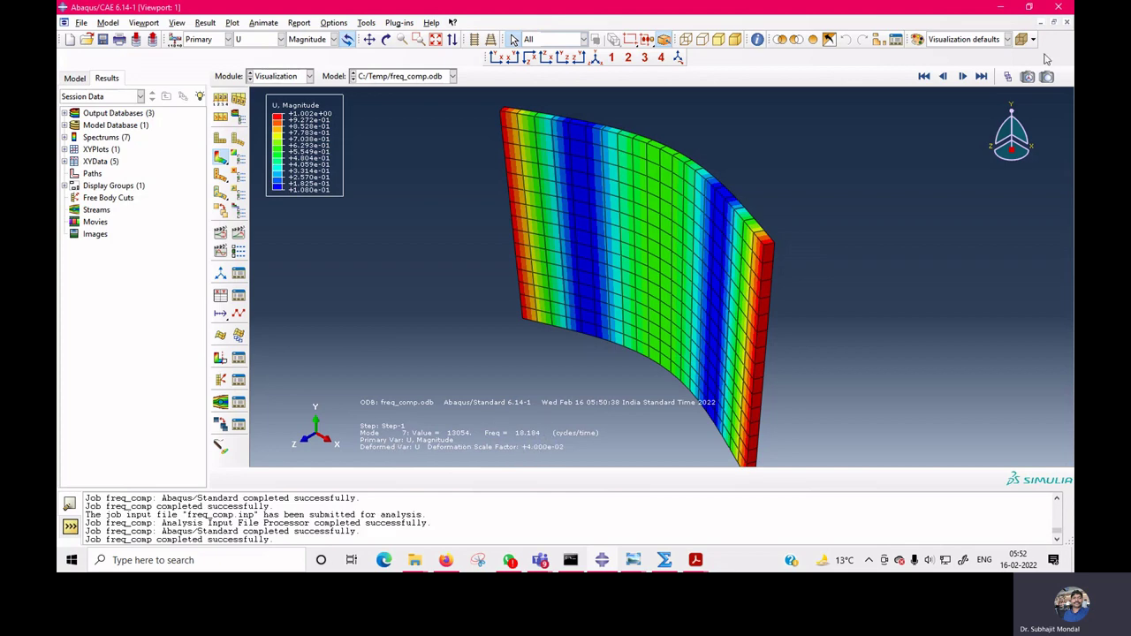
{"action": "left_click", "coordinate": [962, 77]}
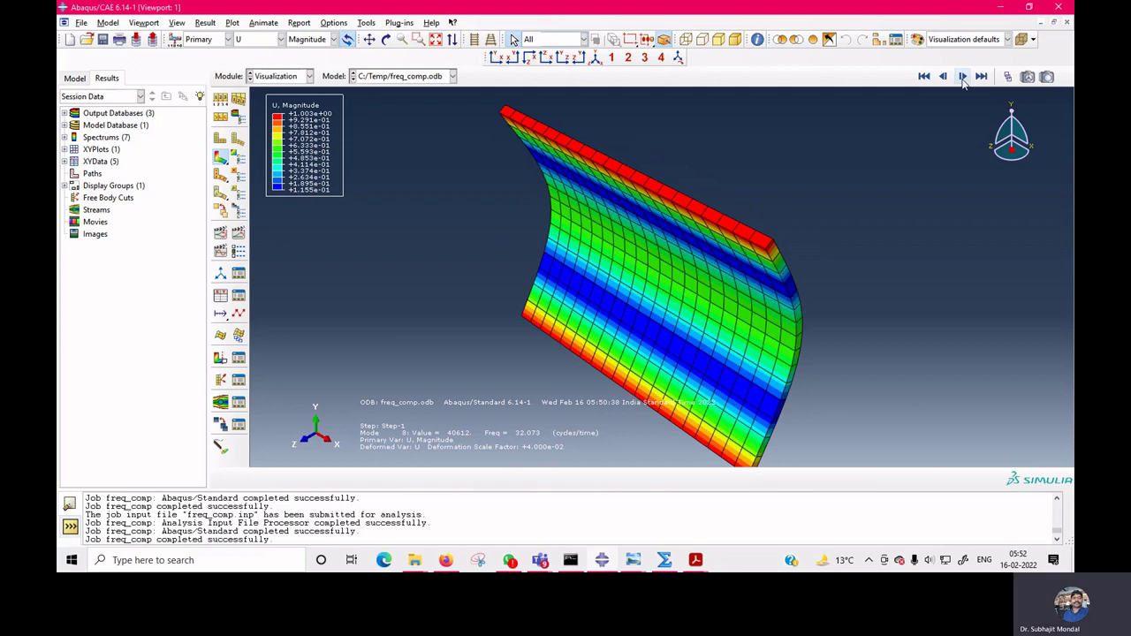
{"action": "left_click", "coordinate": [962, 77]}
{"action": "left_click", "coordinate": [962, 77]}
{"action": "left_click", "coordinate": [962, 77]}
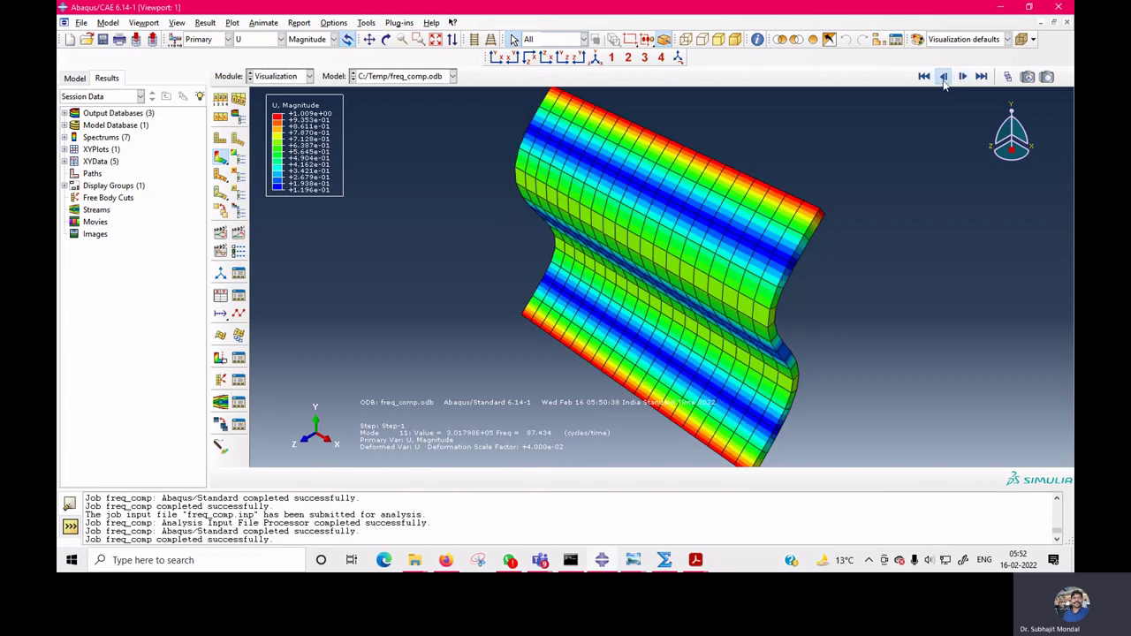
{"action": "left_click", "coordinate": [944, 78]}
{"action": "left_click", "coordinate": [963, 78]}
{"action": "left_click", "coordinate": [963, 77]}
{"action": "left_click", "coordinate": [963, 77]}
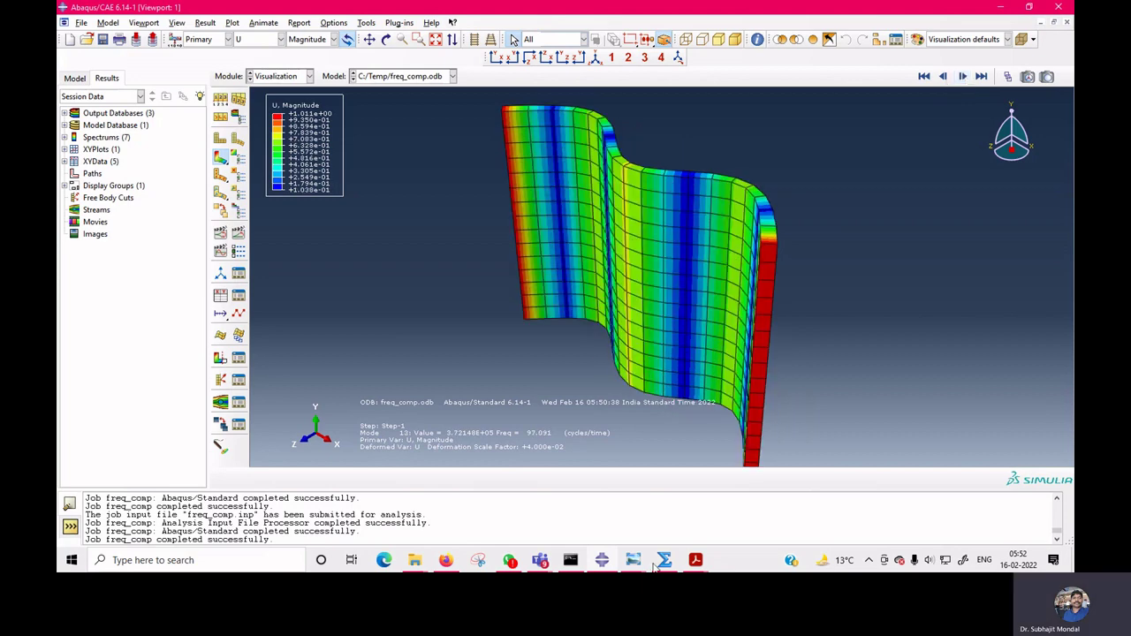
- Switch to the svm-paper PDF in Acrobat, examine the FRP plate's constants and mode frequencies, and check Material-2's engineering constants in Abaqus
{"action": "mouse_move", "coordinate": [695, 560]}
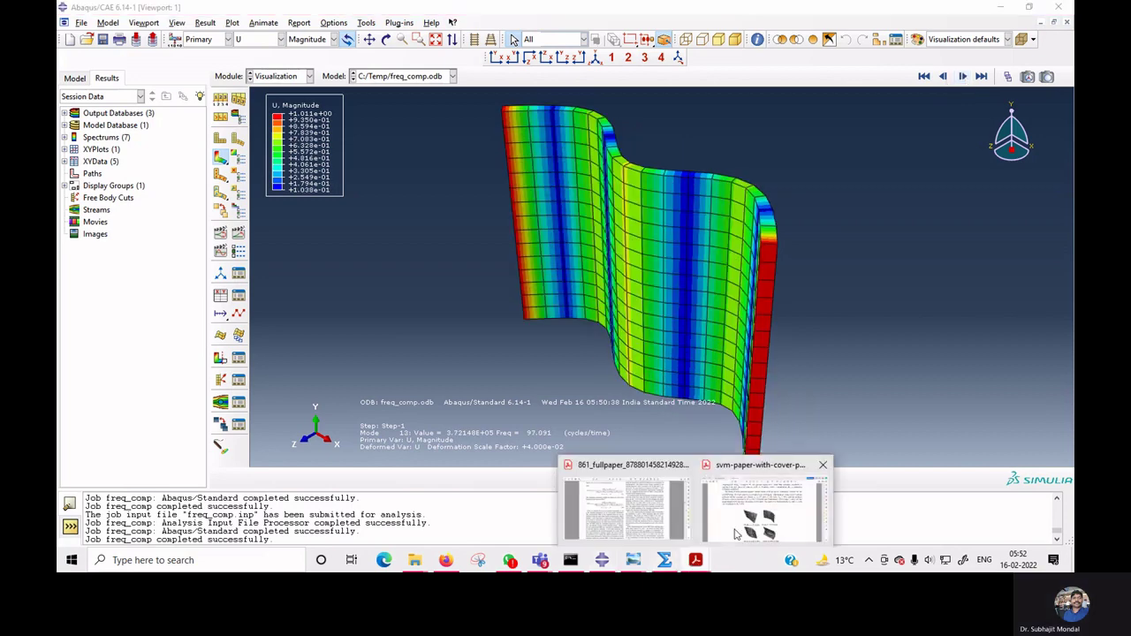
{"action": "left_click", "coordinate": [734, 530]}
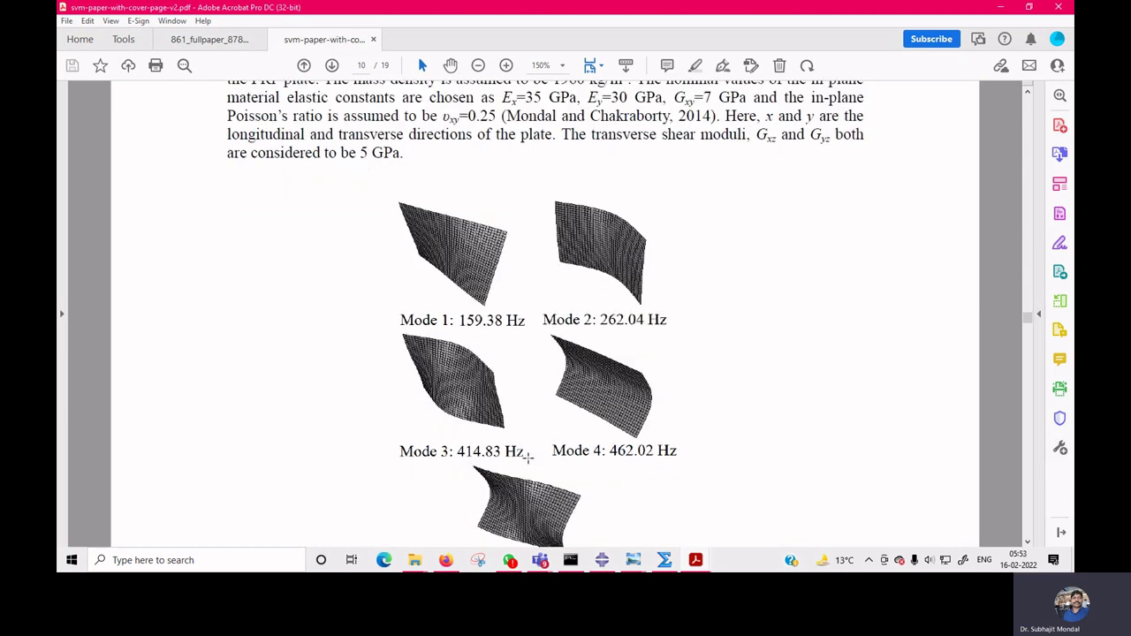
{"action": "scroll", "coordinate": [527, 456], "scroll_direction": "up", "scroll_amount": 1}
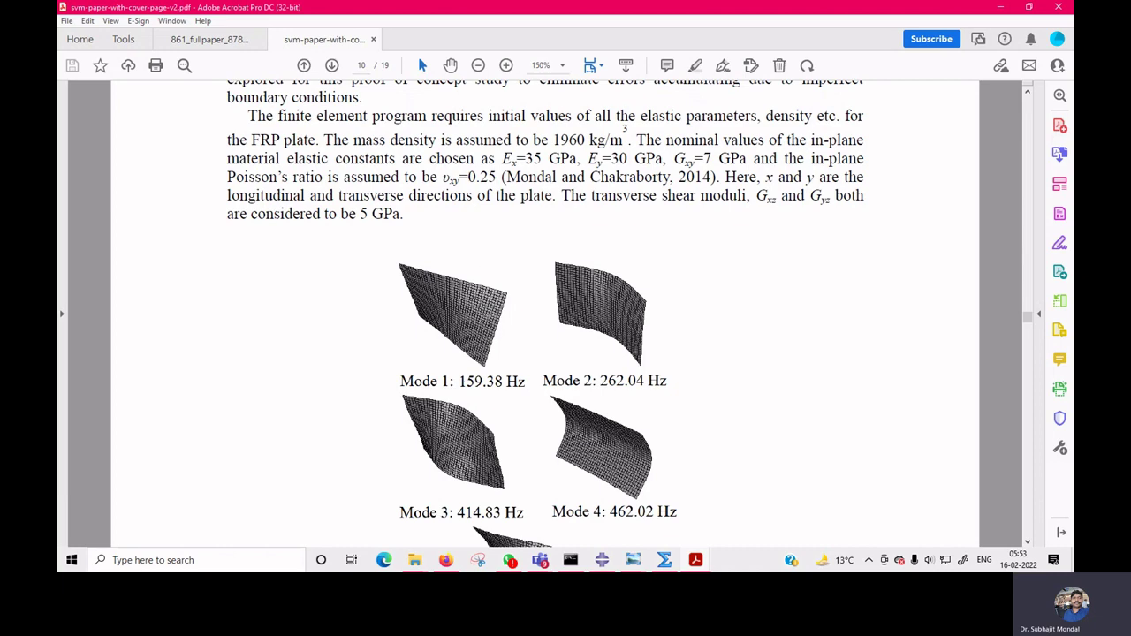
{"action": "scroll", "coordinate": [488, 353], "scroll_direction": "up", "scroll_amount": 5}
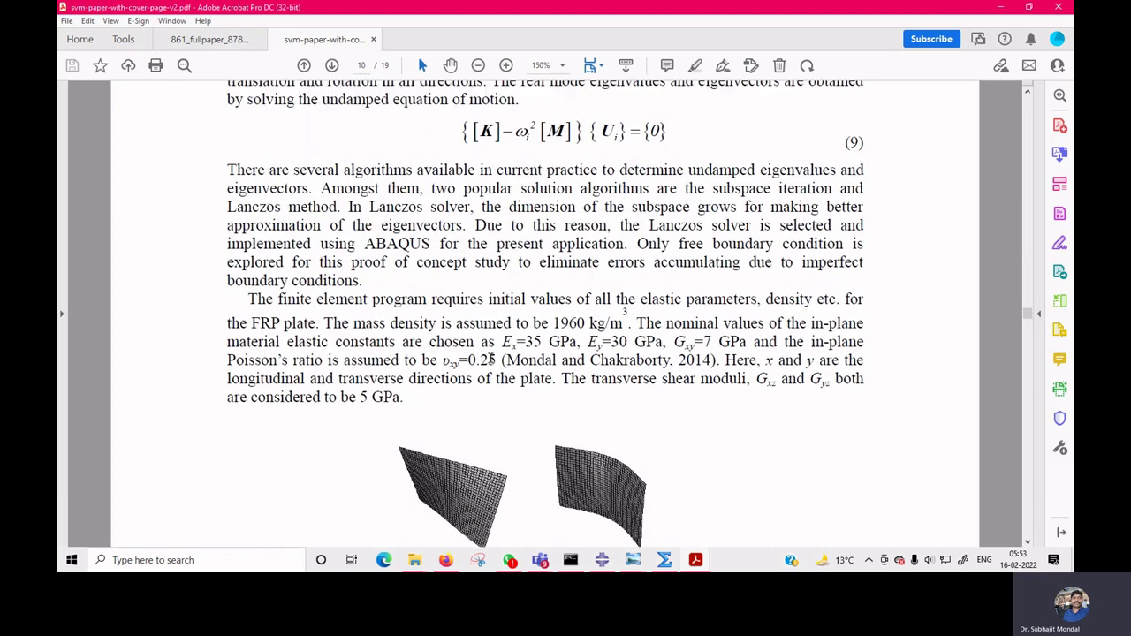
{"action": "scroll", "coordinate": [489, 361], "scroll_direction": "up", "scroll_amount": 12}
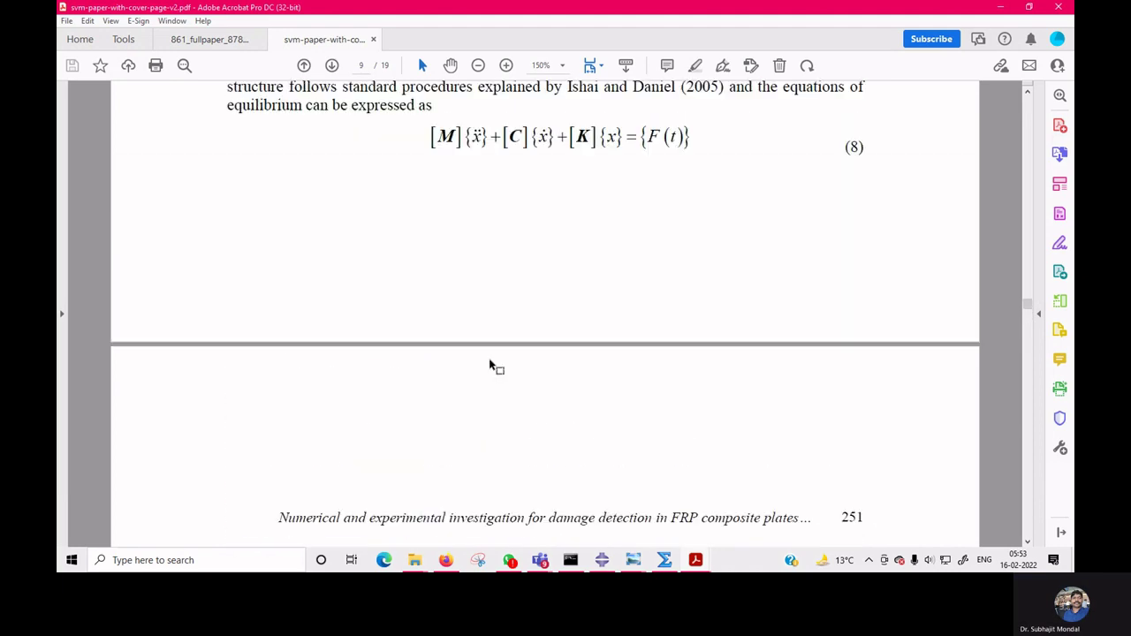
{"action": "scroll", "coordinate": [488, 360], "scroll_direction": "up", "scroll_amount": 5}
{"action": "scroll", "coordinate": [488, 360], "scroll_direction": "down", "scroll_amount": 20}
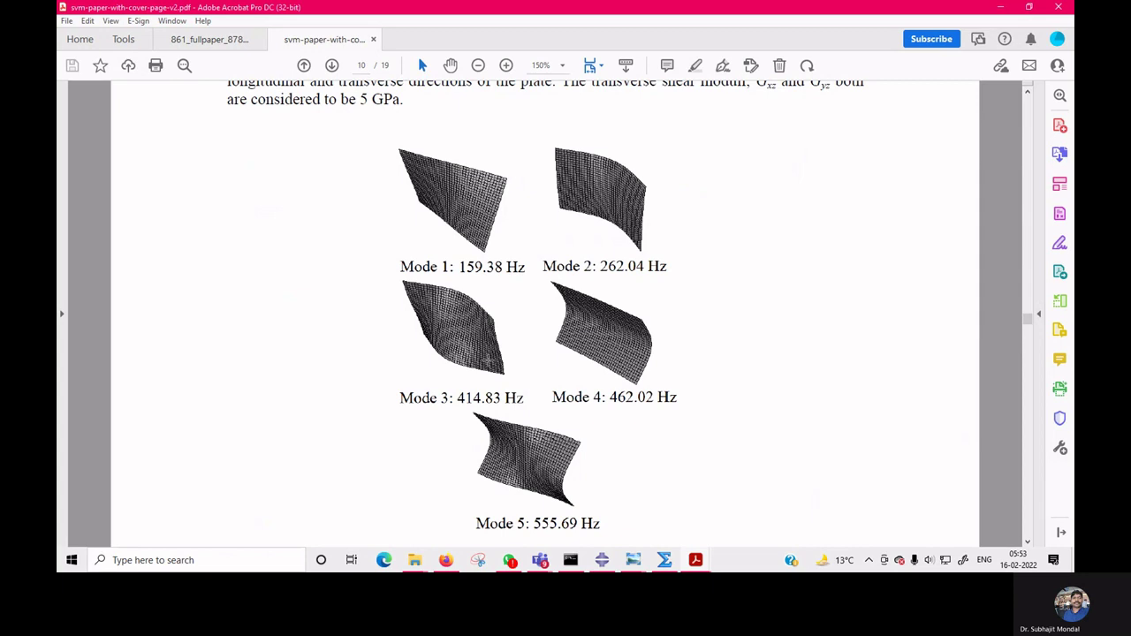
{"action": "scroll", "coordinate": [487, 360], "scroll_direction": "up", "scroll_amount": 9}
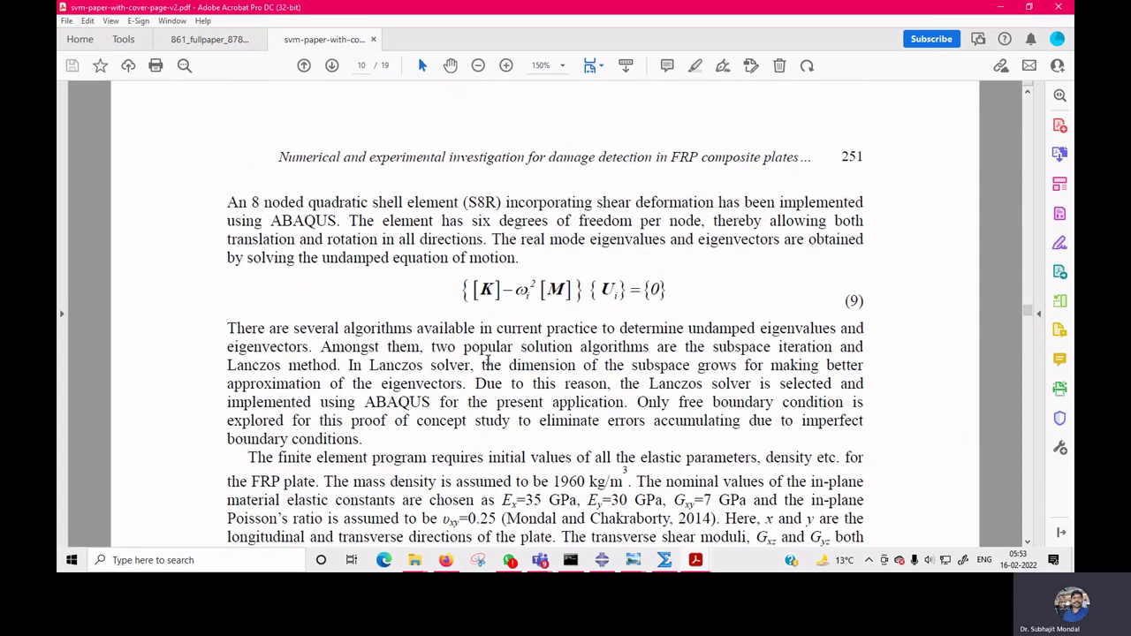
{"action": "left_click", "coordinate": [678, 559]}
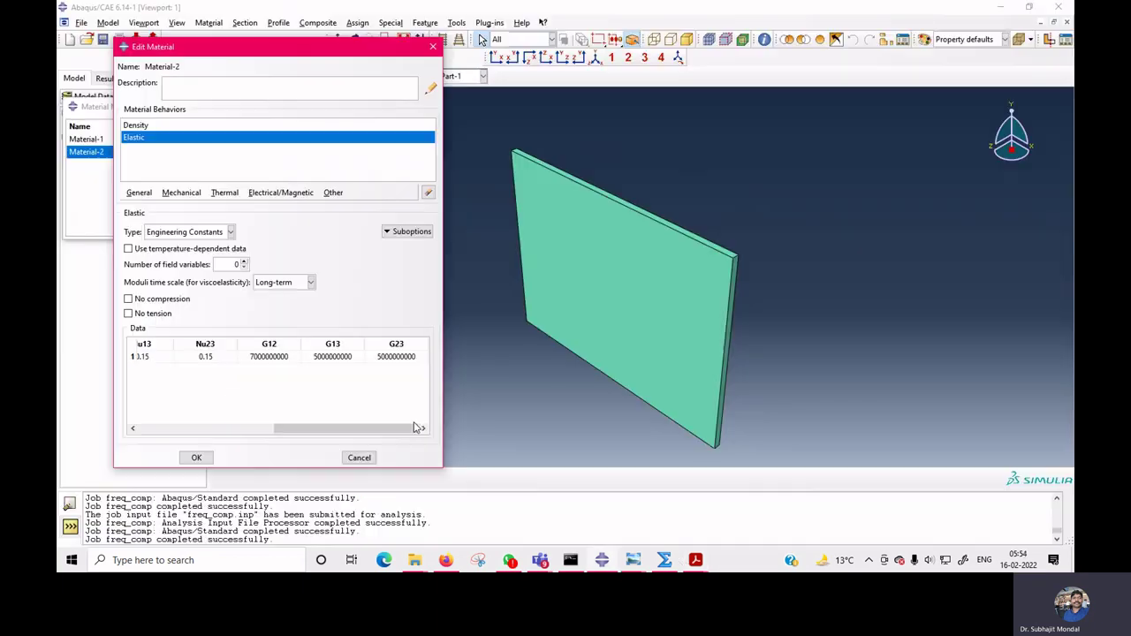
{"action": "left_click", "coordinate": [356, 457]}
- Return to the svm-paper PDF in Acrobat and examine which element type and plate dimensions the study uses
{"action": "mouse_move", "coordinate": [696, 559]}
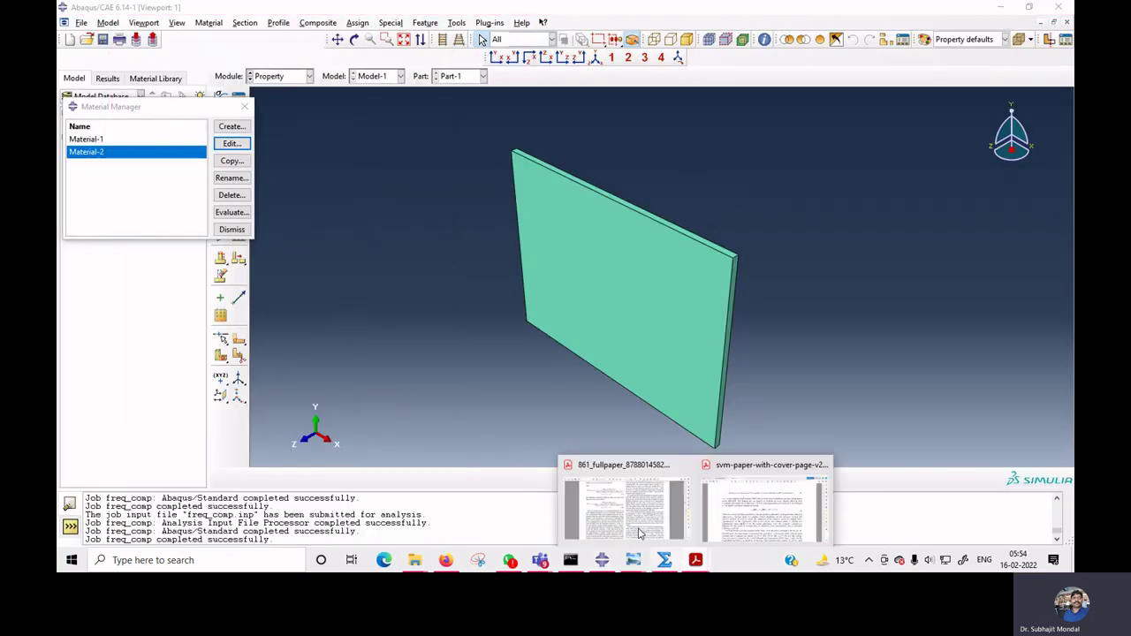
{"action": "left_click", "coordinate": [755, 508]}
{"action": "scroll", "coordinate": [504, 429], "scroll_direction": "up", "scroll_amount": 10}
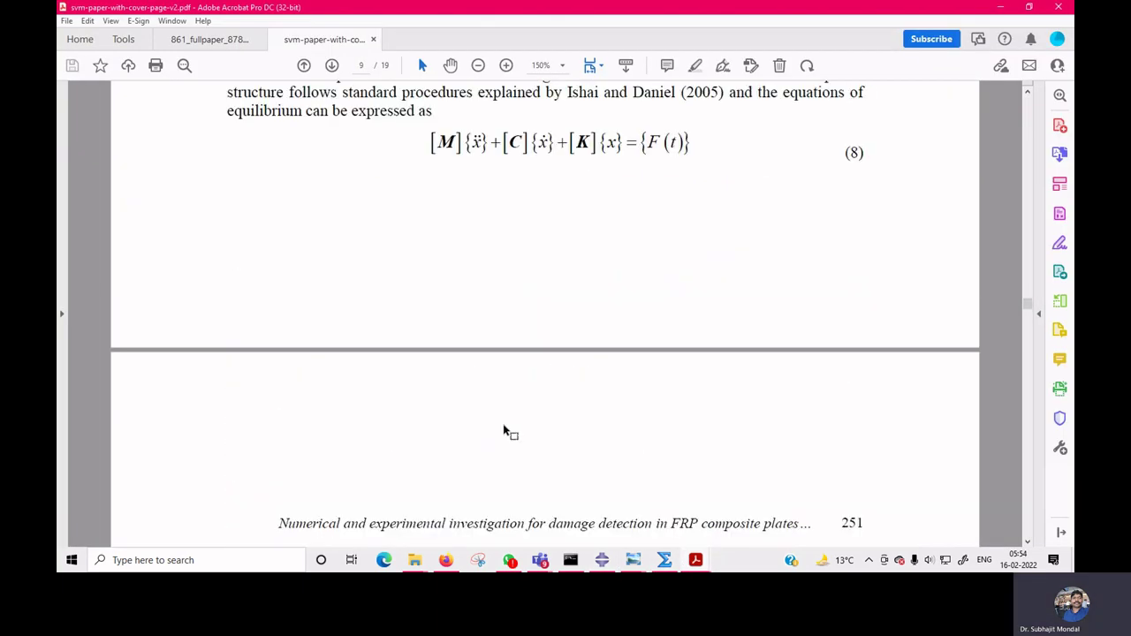
{"action": "scroll", "coordinate": [505, 432], "scroll_direction": "up", "scroll_amount": 10}
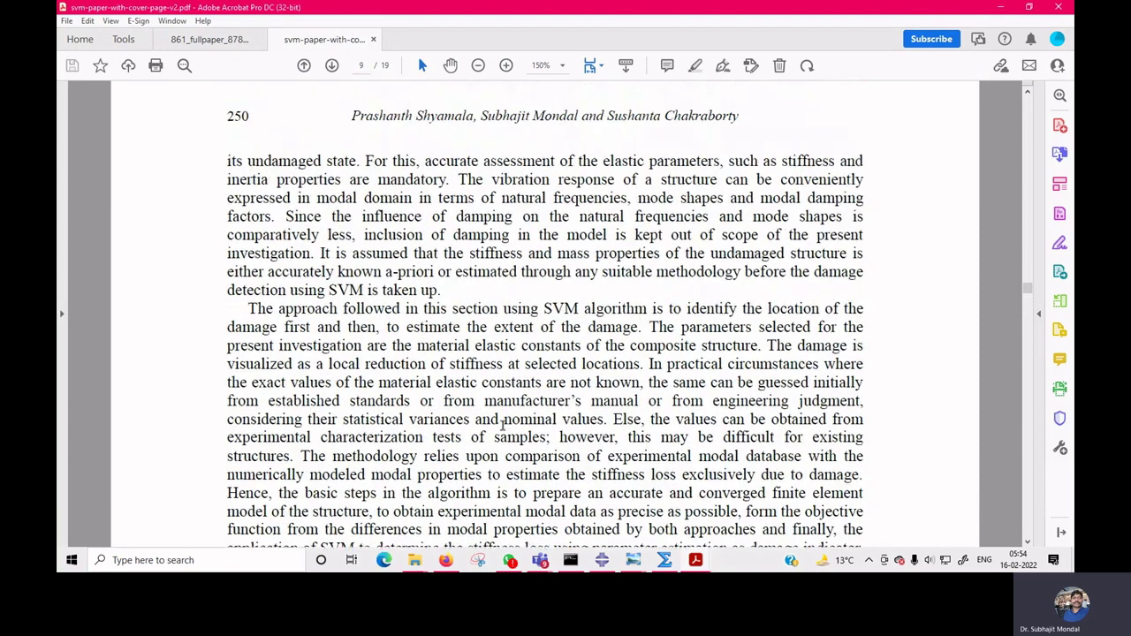
{"action": "scroll", "coordinate": [267, 142], "scroll_direction": "down", "scroll_amount": 15}
{"action": "left_click_drag", "start_coordinate": [229, 141], "coordinate": [500, 141]}
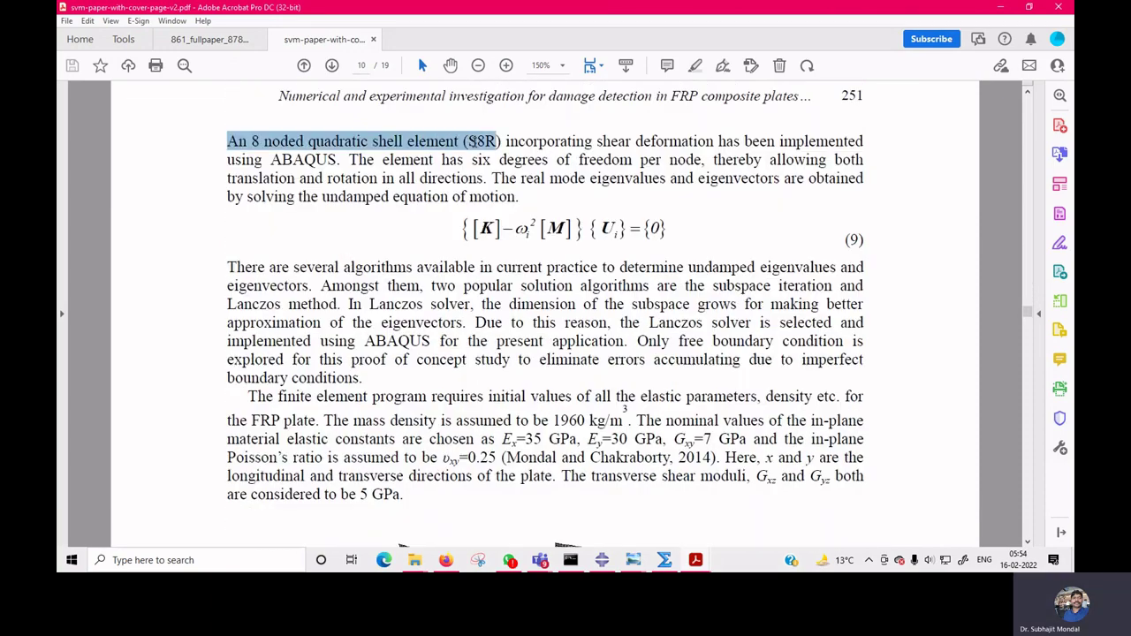
{"action": "scroll", "coordinate": [378, 252], "scroll_direction": "down", "scroll_amount": 3}
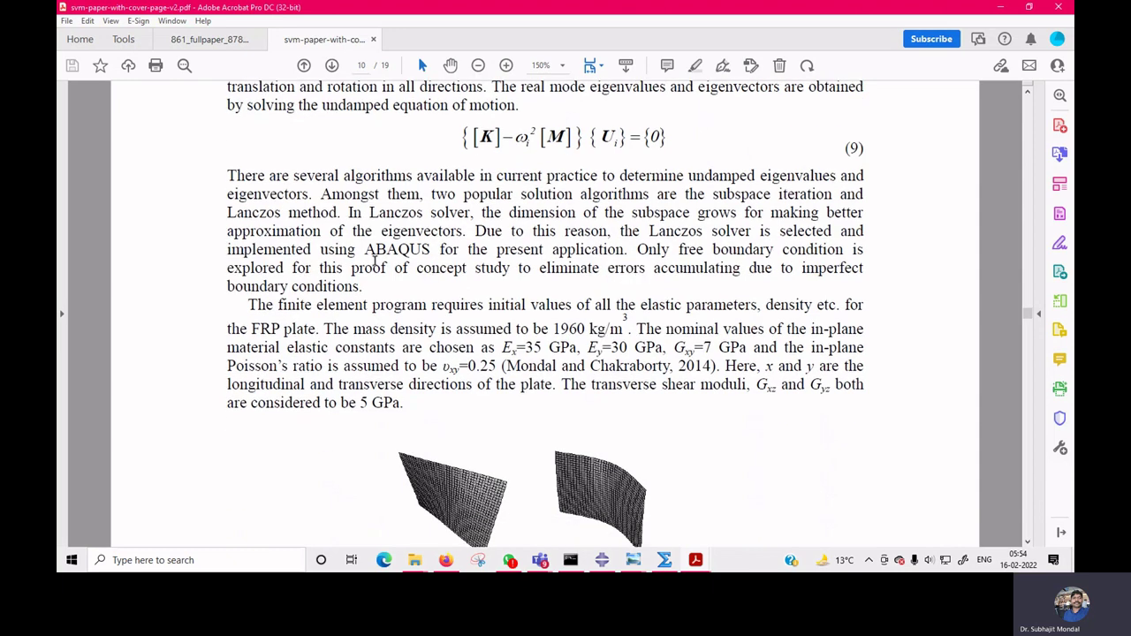
{"action": "scroll", "coordinate": [373, 258], "scroll_direction": "down", "scroll_amount": 3}
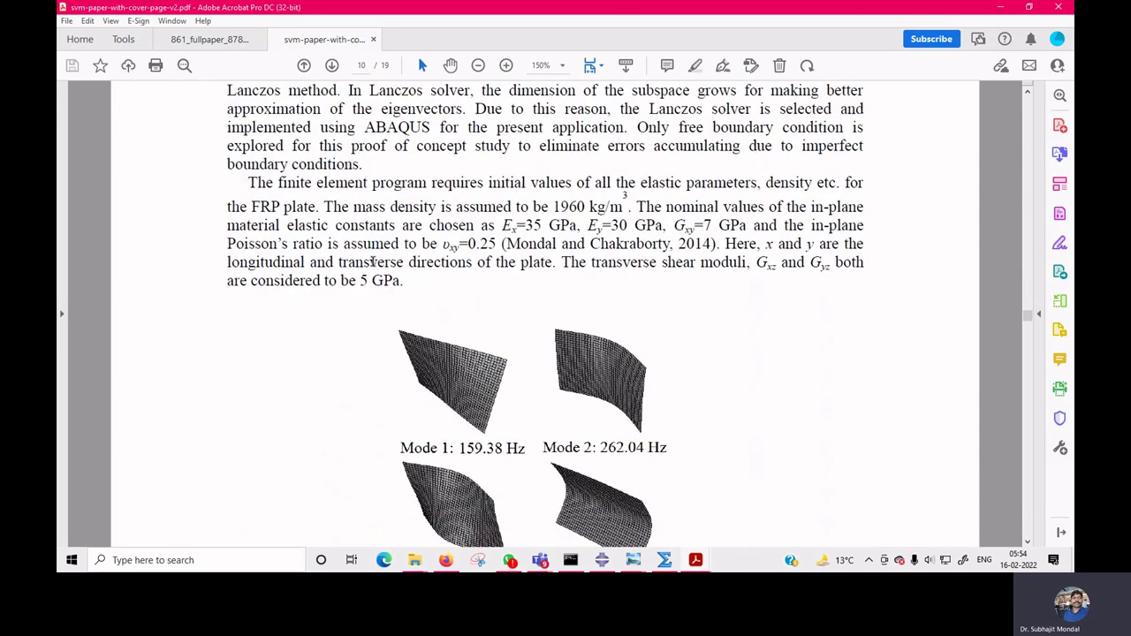
{"action": "scroll", "coordinate": [367, 263], "scroll_direction": "down", "scroll_amount": 10}
{"action": "left_click_drag", "start_coordinate": [624, 348], "coordinate": [846, 348]}
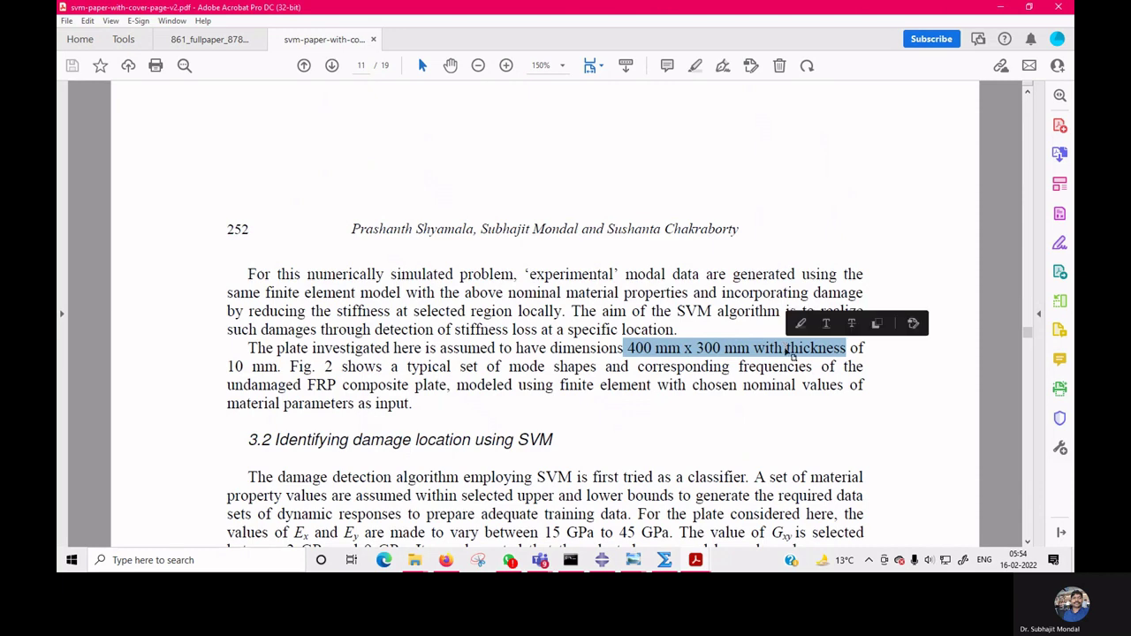
{"action": "scroll", "coordinate": [461, 385], "scroll_direction": "up", "scroll_amount": 10}
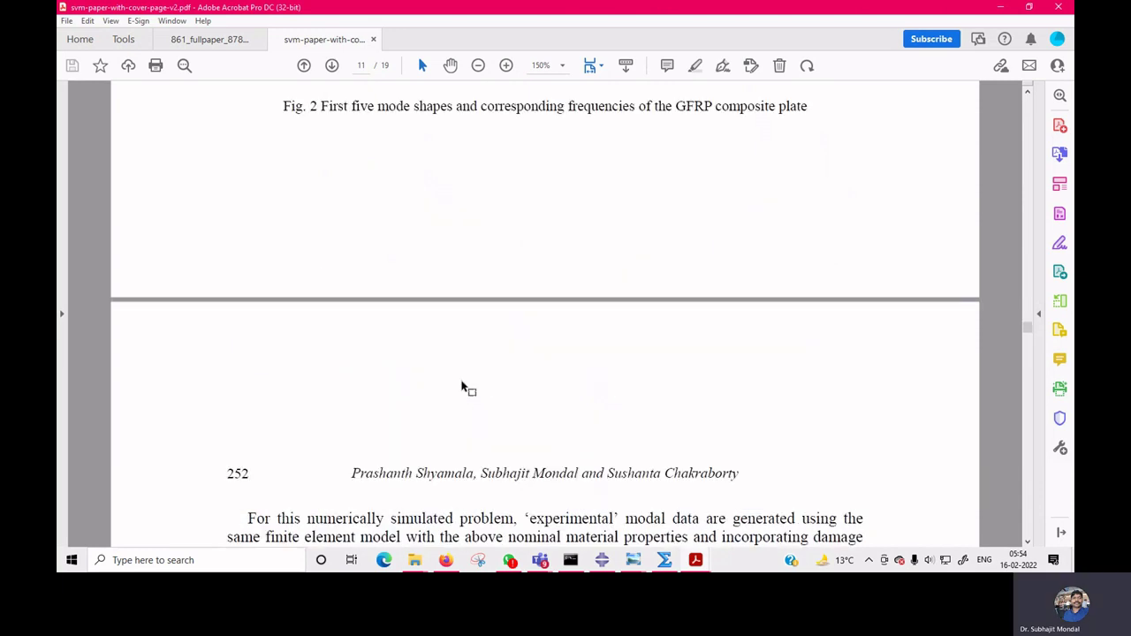
{"action": "scroll", "coordinate": [461, 387], "scroll_direction": "down", "scroll_amount": 10}
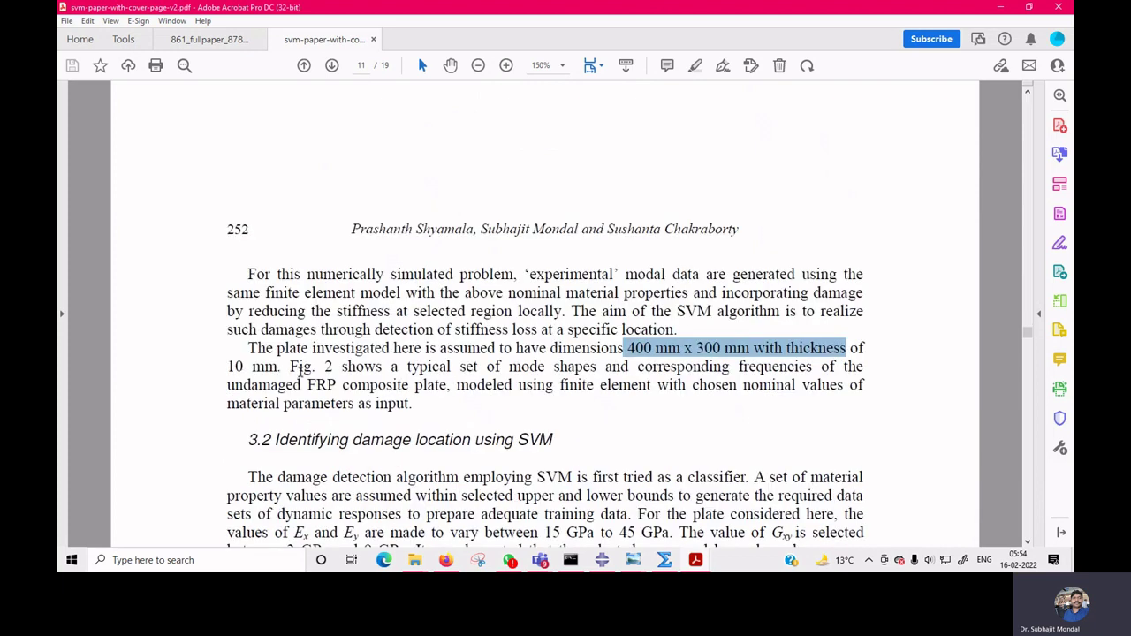
- Switch back to Abaqus and bring up the plate part's existing mesh in the Mesh module
{"action": "key", "text": "alt+Tab"}
{"action": "left_click", "coordinate": [291, 79]}
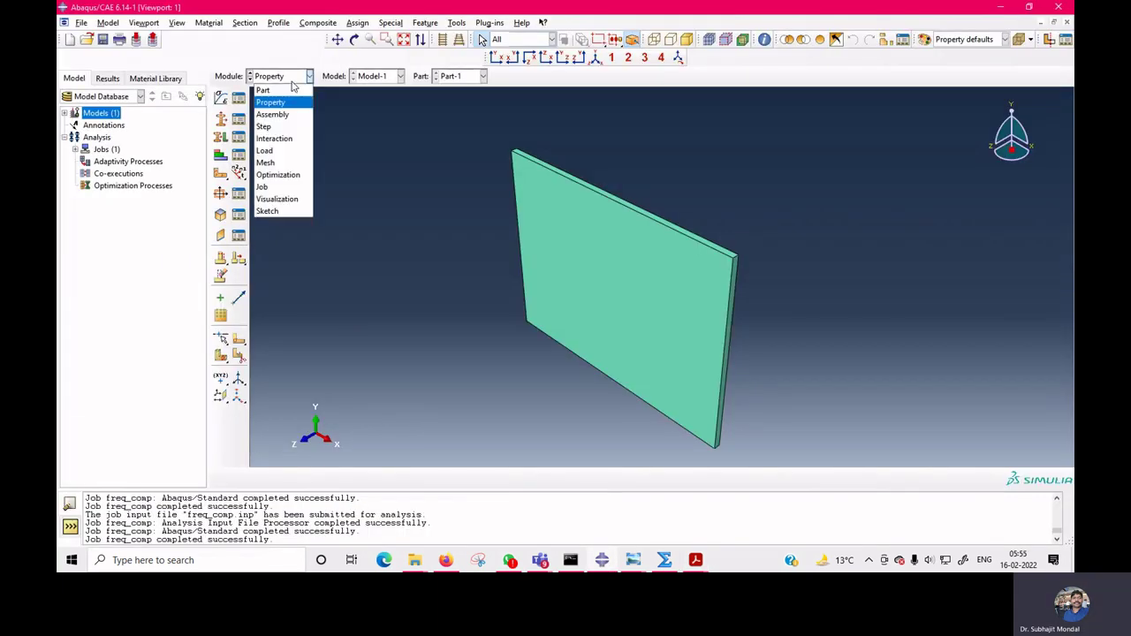
{"action": "left_click", "coordinate": [281, 164]}
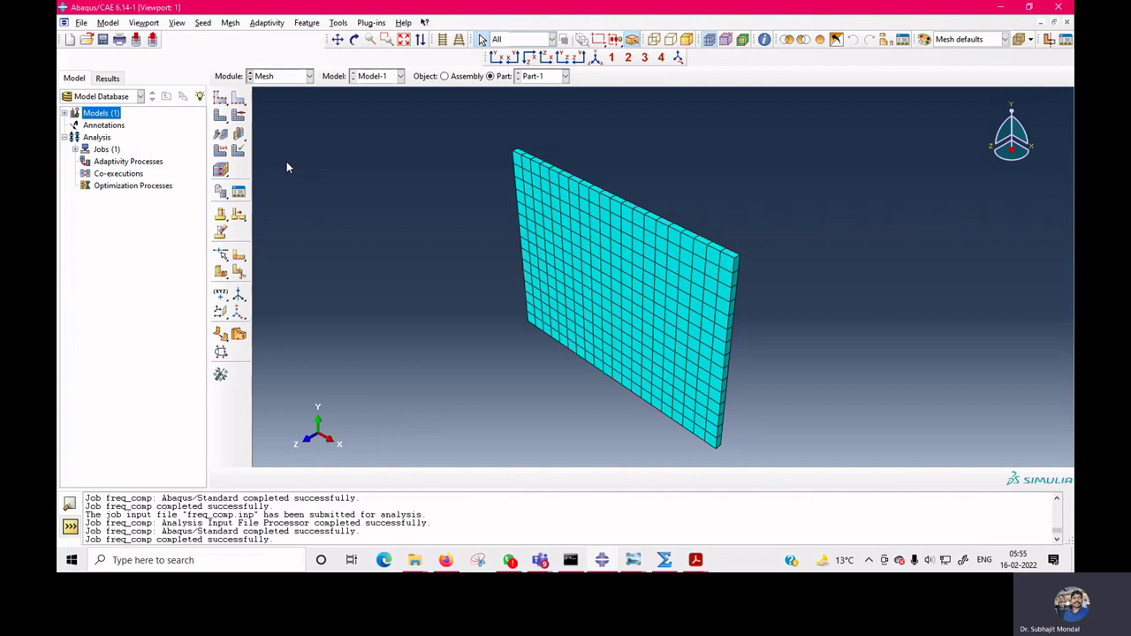
{"action": "left_click", "coordinate": [239, 98]}
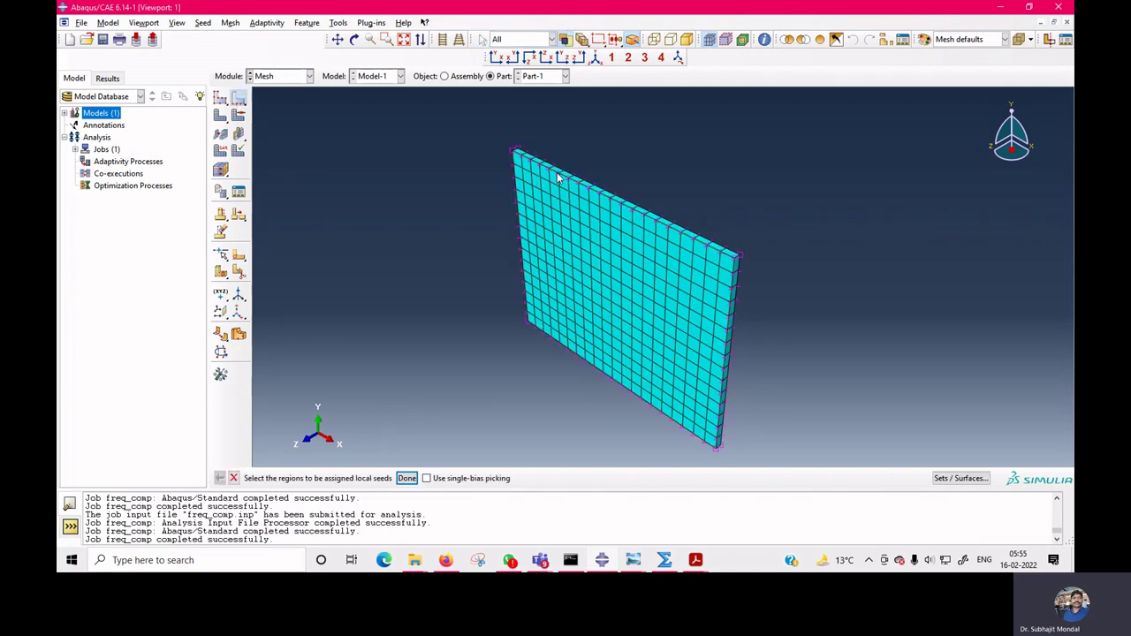
{"action": "left_click", "coordinate": [288, 78]}
{"action": "key", "text": "Escape"}
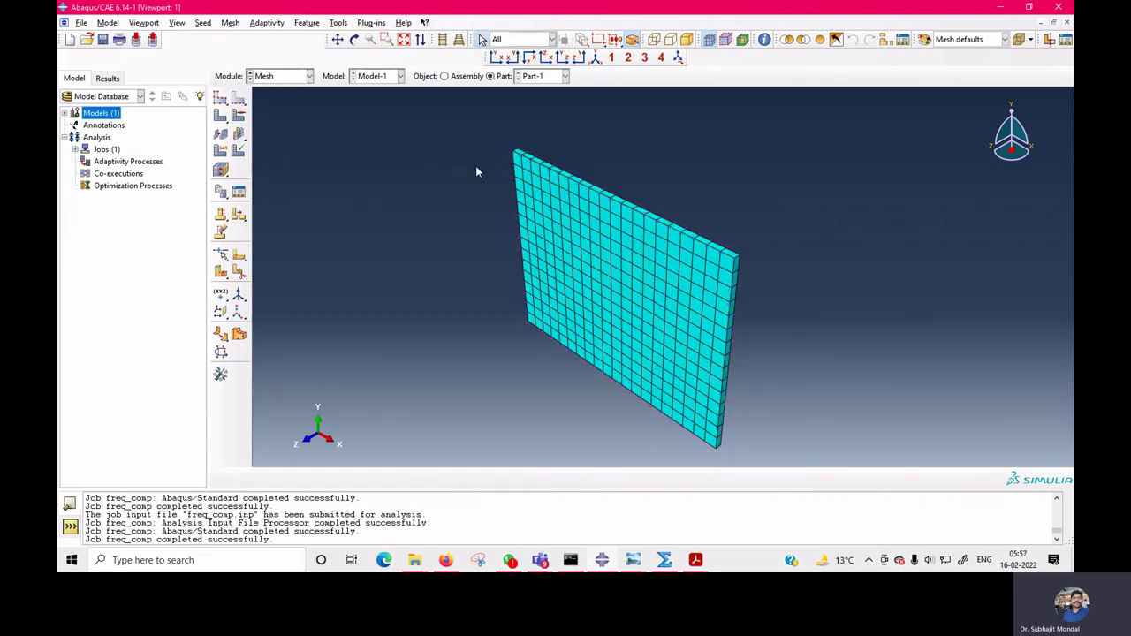
- In wireframe display, seed the top face's edges and the front lower long edge with 40 elements each, deleting the existing mesh
{"action": "left_click", "coordinate": [598, 193]}
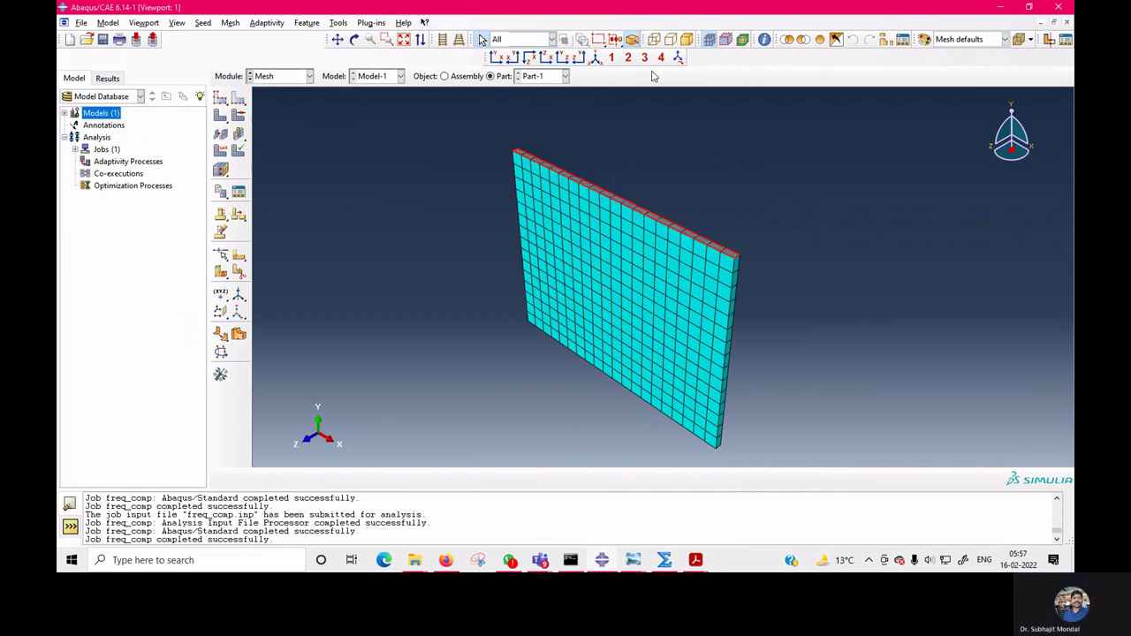
{"action": "left_click", "coordinate": [653, 41]}
{"action": "left_click", "coordinate": [594, 366], "text": "shift"}
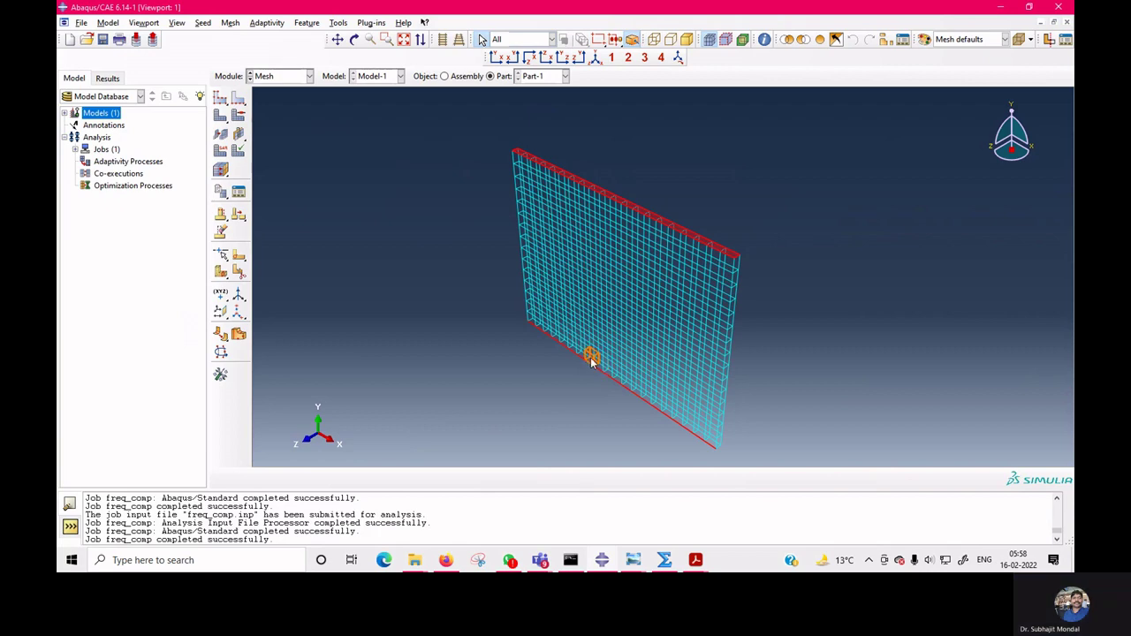
{"action": "scroll", "coordinate": [634, 384], "scroll_direction": "up", "scroll_amount": 5}
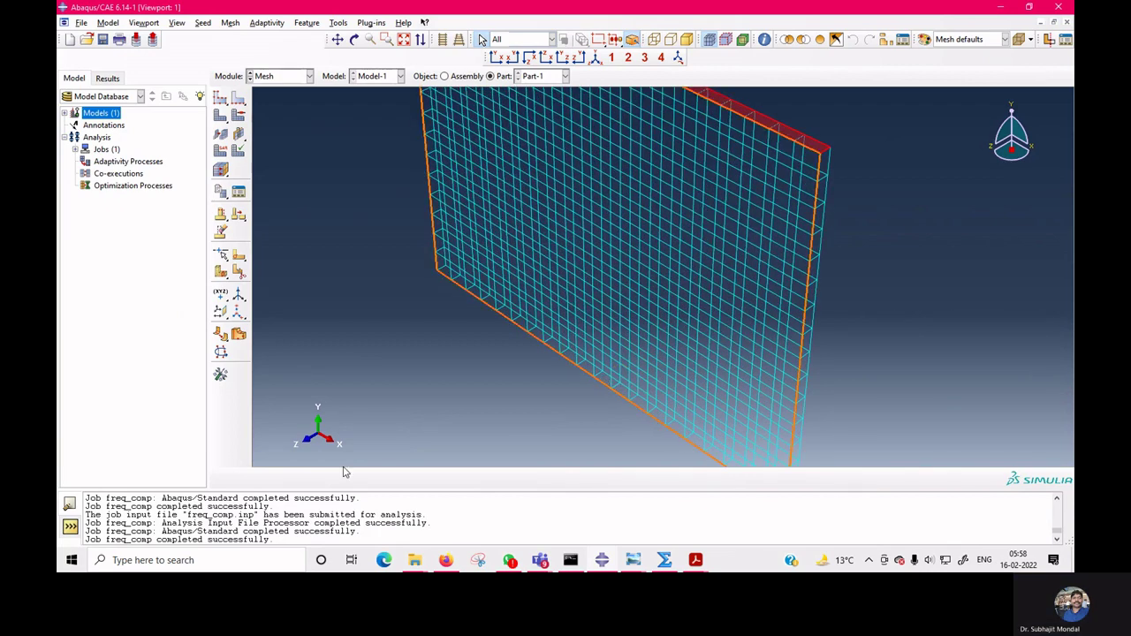
{"action": "left_click", "coordinate": [237, 133]}
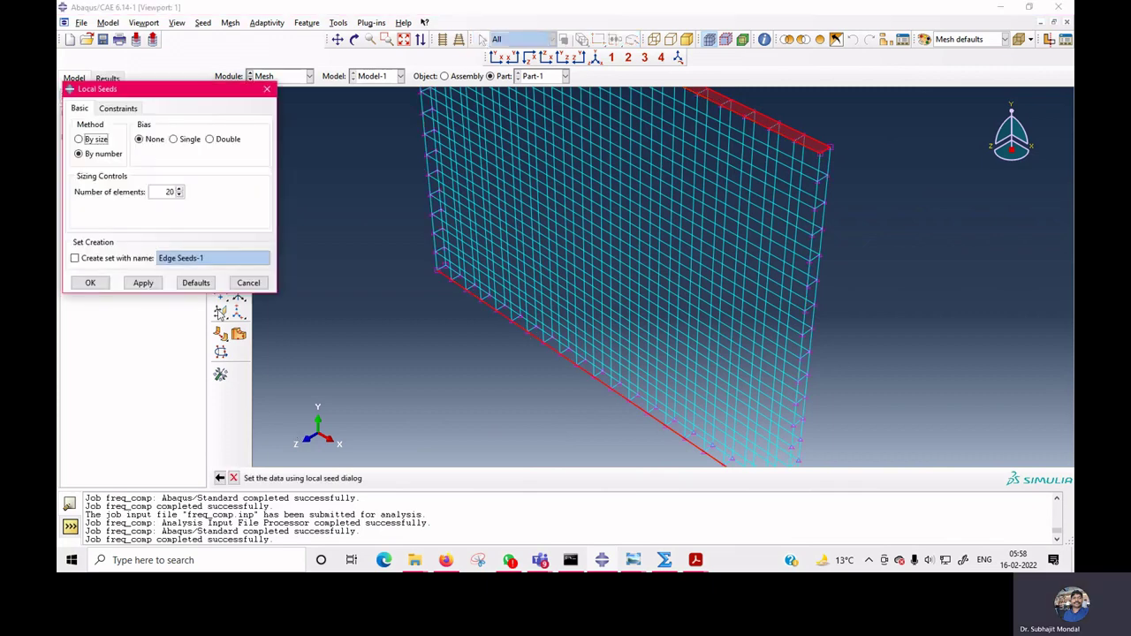
{"action": "double_click", "coordinate": [168, 192]}
{"action": "type", "text": "40"}
{"action": "left_click", "coordinate": [140, 284]}
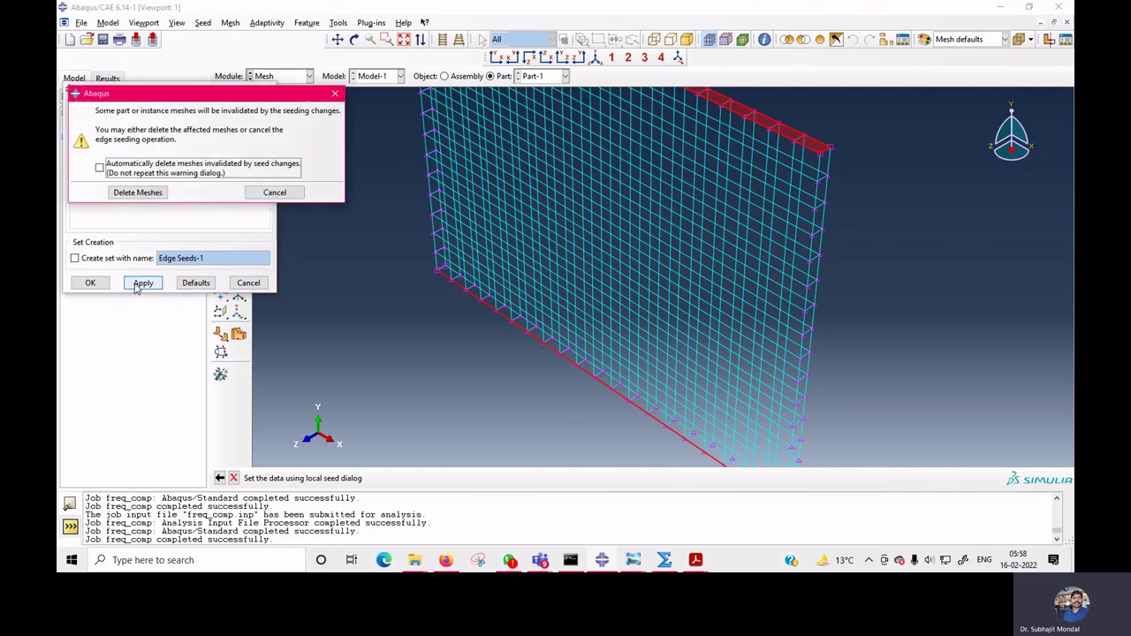
{"action": "left_click", "coordinate": [141, 189]}
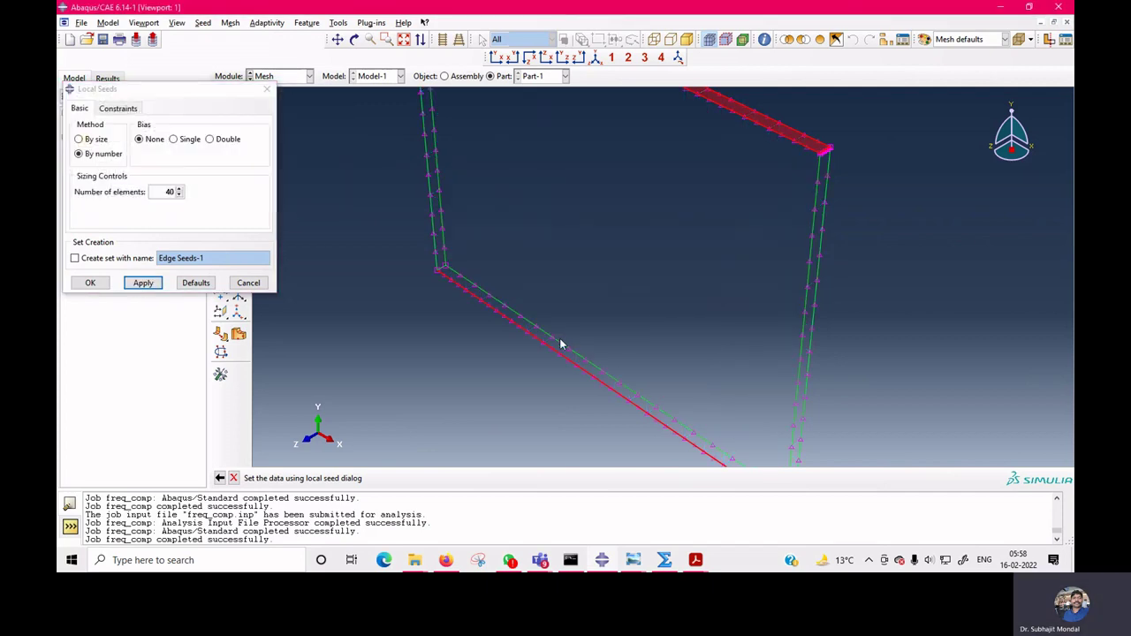
{"action": "left_click", "coordinate": [92, 285]}
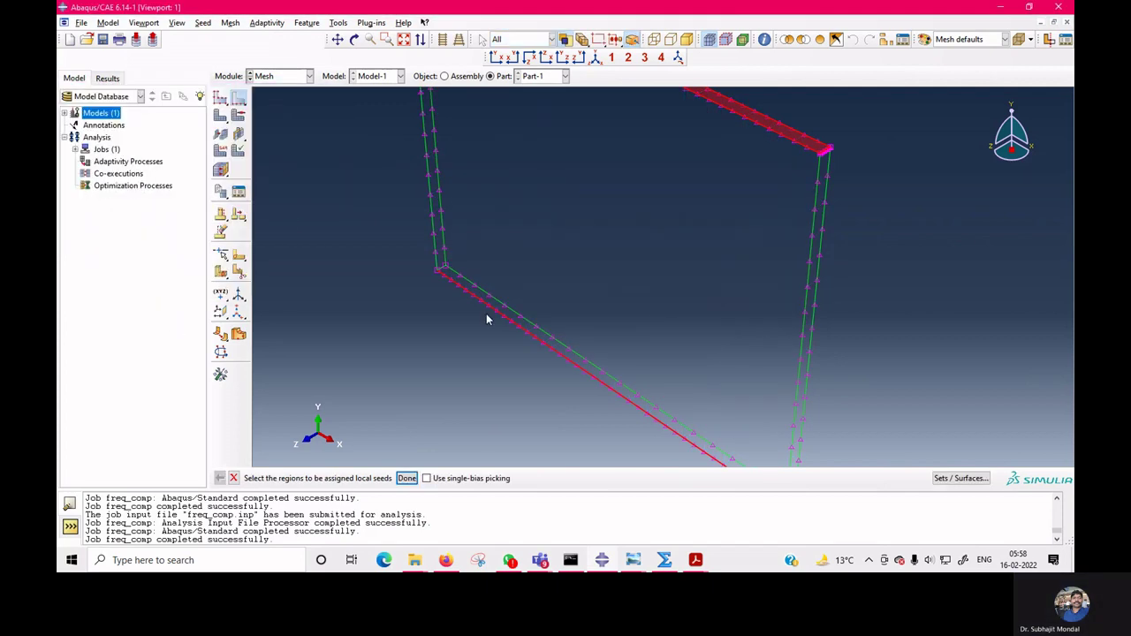
- Seed the plate's back lower long edge by number with 40 elements
{"action": "left_click", "coordinate": [406, 478]}
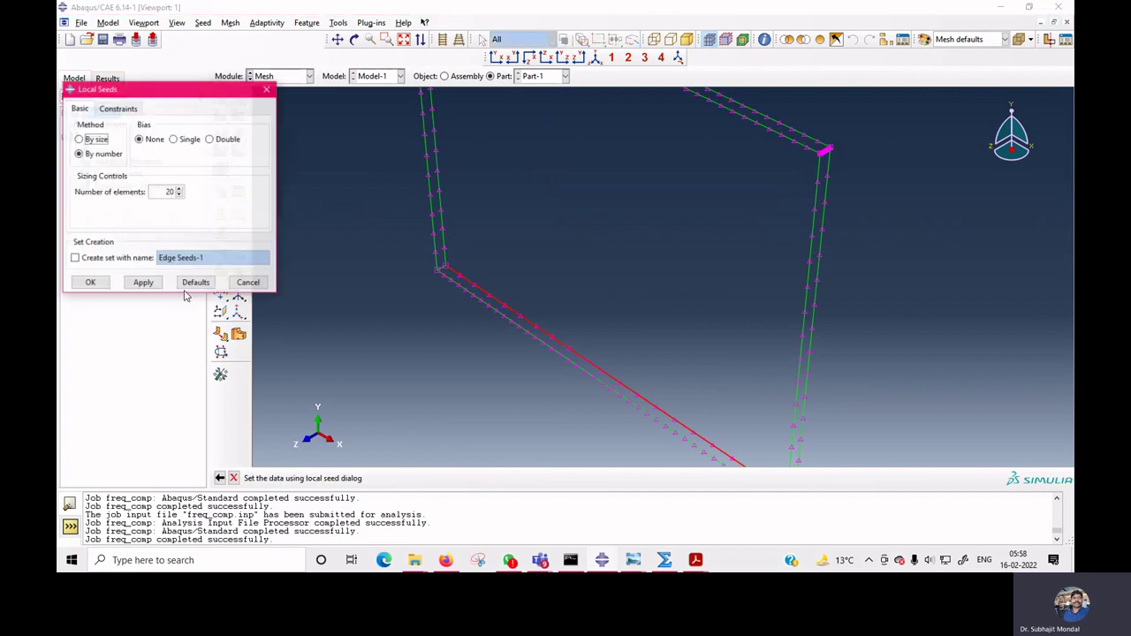
{"action": "double_click", "coordinate": [166, 191]}
{"action": "type", "text": "40"}
{"action": "left_click", "coordinate": [90, 282]}
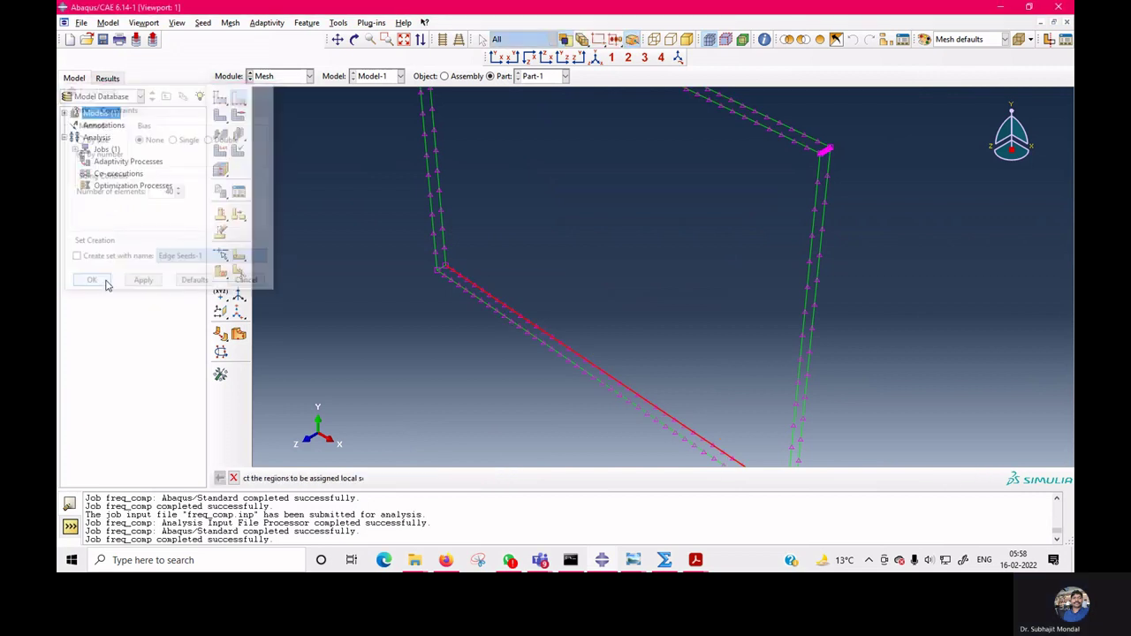
- Seed the plate's four vertical edges by number with 30 elements each
{"action": "left_click", "coordinate": [436, 227], "text": "shift"}
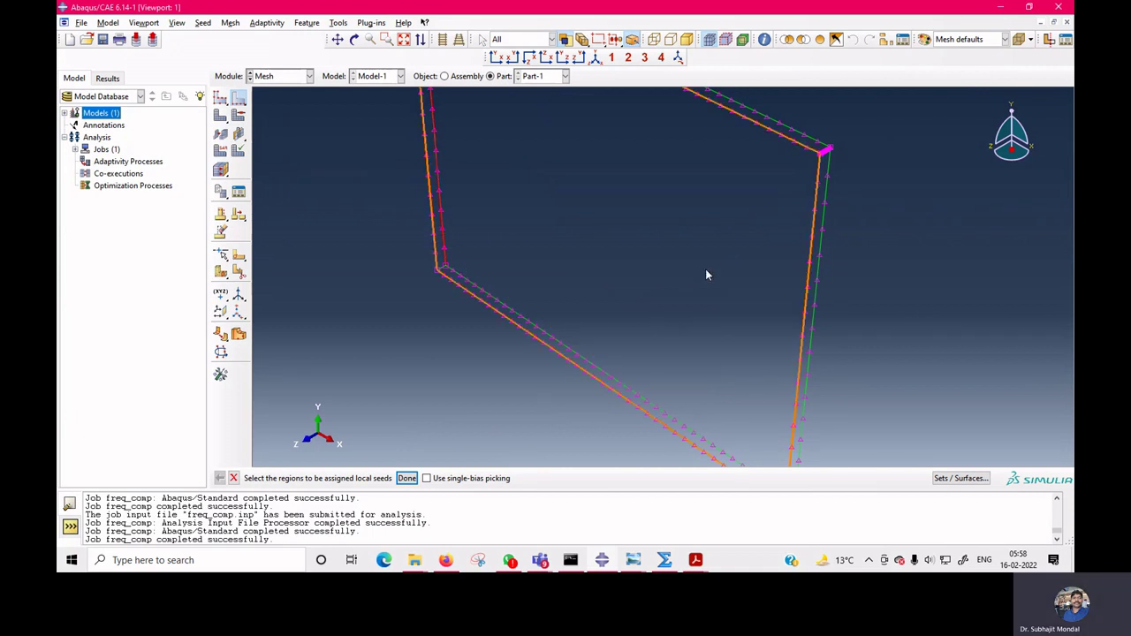
{"action": "left_click", "coordinate": [811, 326], "text": "shift"}
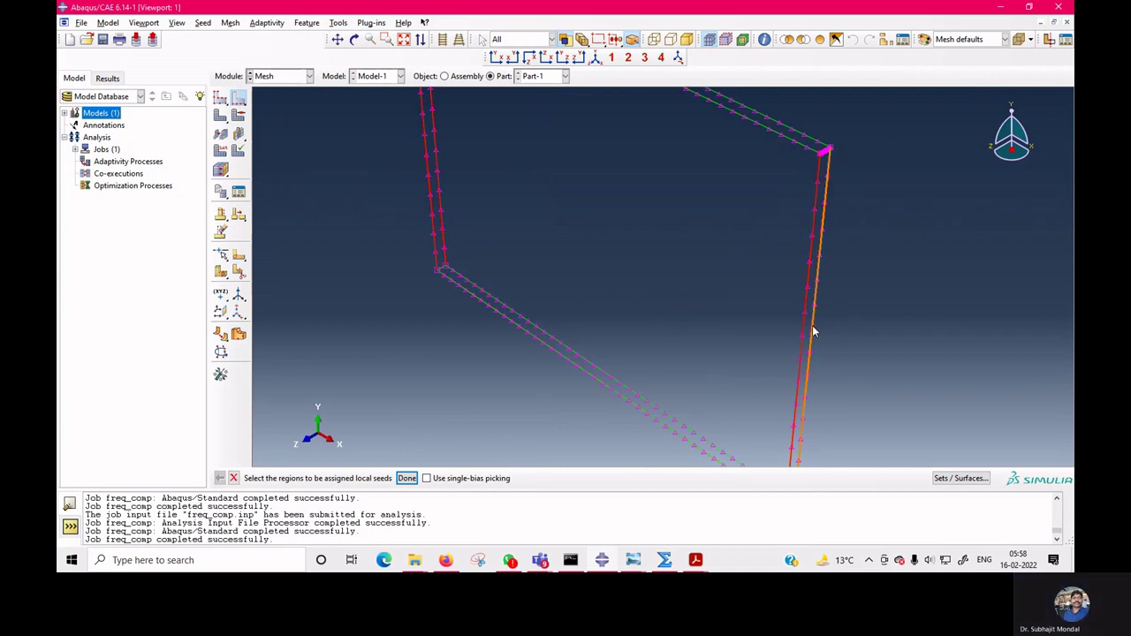
{"action": "left_click", "coordinate": [407, 478]}
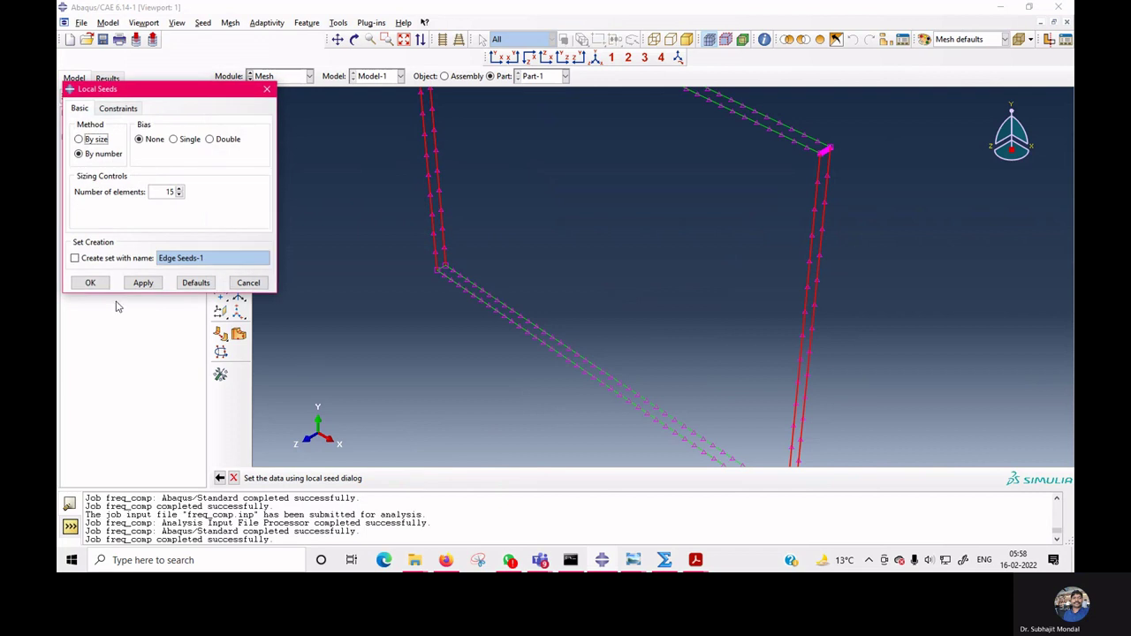
{"action": "double_click", "coordinate": [168, 192]}
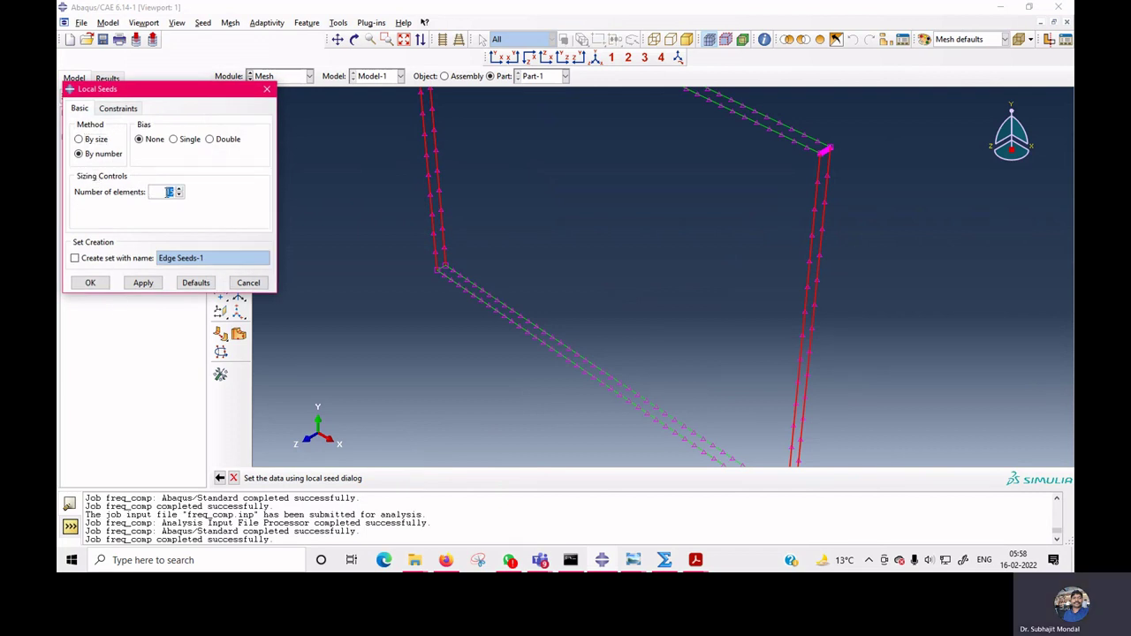
{"action": "type", "text": "1"}
{"action": "type", "text": "0"}
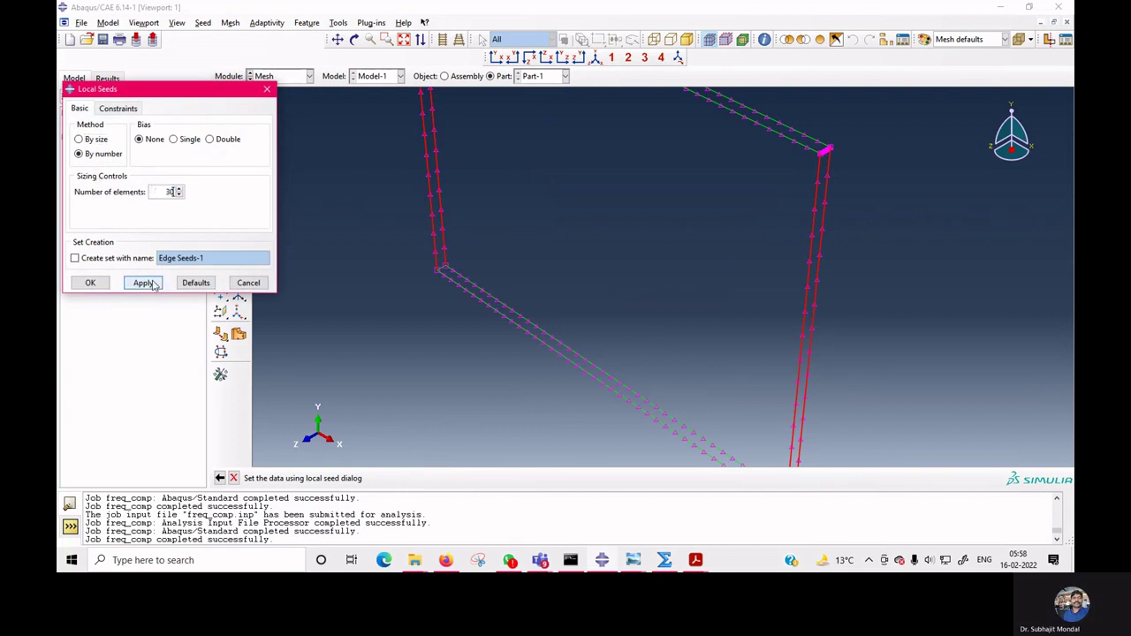
{"action": "left_click", "coordinate": [90, 283]}
- Seed the short thickness edge at the plate's lower left corner with 4 elements
{"action": "scroll", "coordinate": [442, 265], "scroll_direction": "down", "scroll_amount": 1}
{"action": "scroll", "coordinate": [444, 270], "scroll_direction": "up", "scroll_amount": 3}
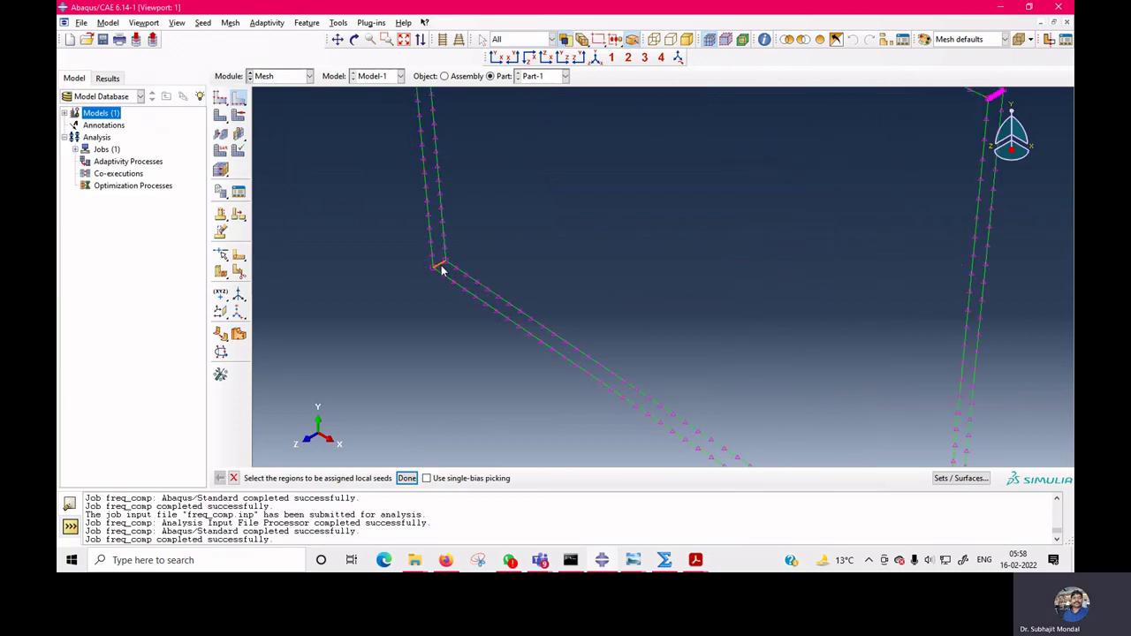
{"action": "left_click", "coordinate": [441, 267]}
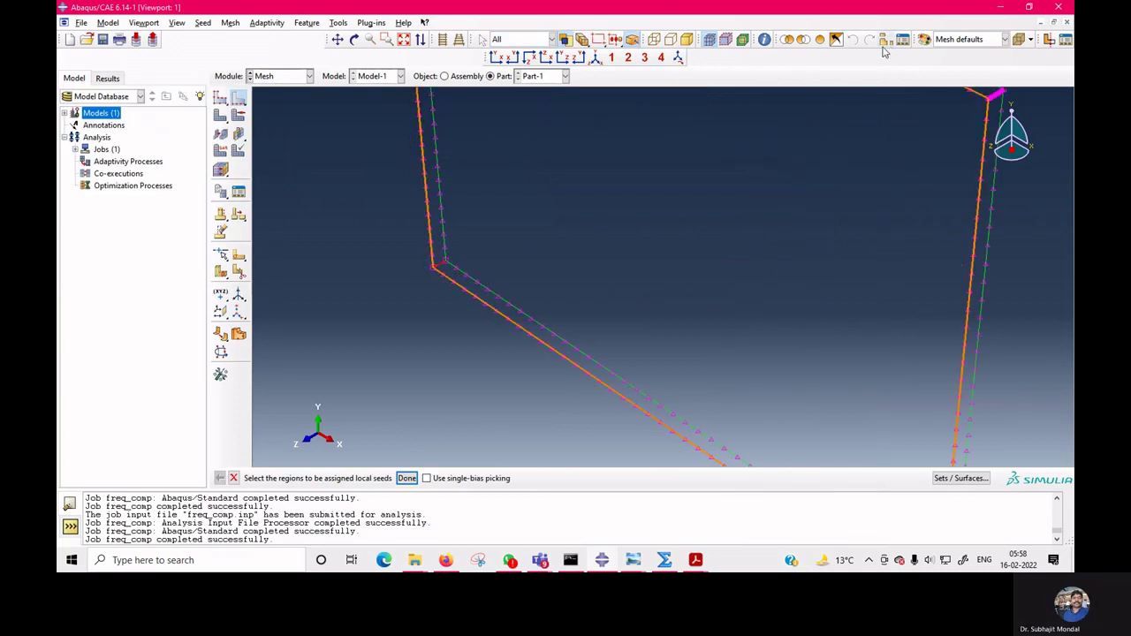
{"action": "scroll", "coordinate": [607, 268], "scroll_direction": "up", "scroll_amount": 1}
{"action": "scroll", "coordinate": [608, 268], "scroll_direction": "down", "scroll_amount": 3}
{"action": "scroll", "coordinate": [609, 267], "scroll_direction": "down", "scroll_amount": 1}
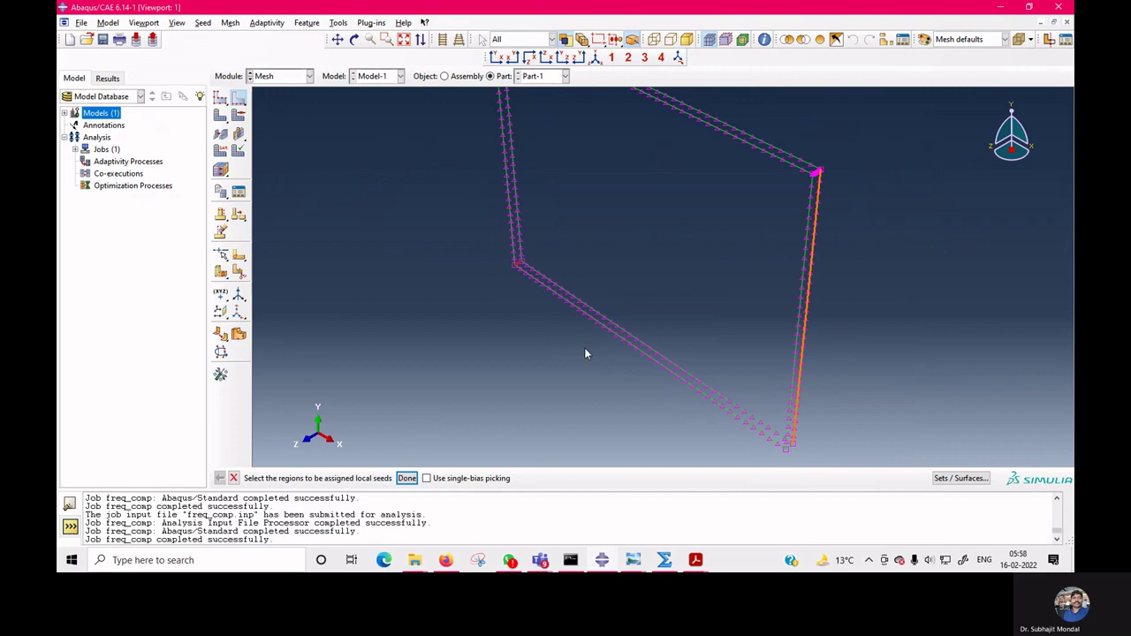
{"action": "scroll", "coordinate": [584, 344], "scroll_direction": "up", "scroll_amount": 1}
{"action": "left_click", "coordinate": [405, 476]}
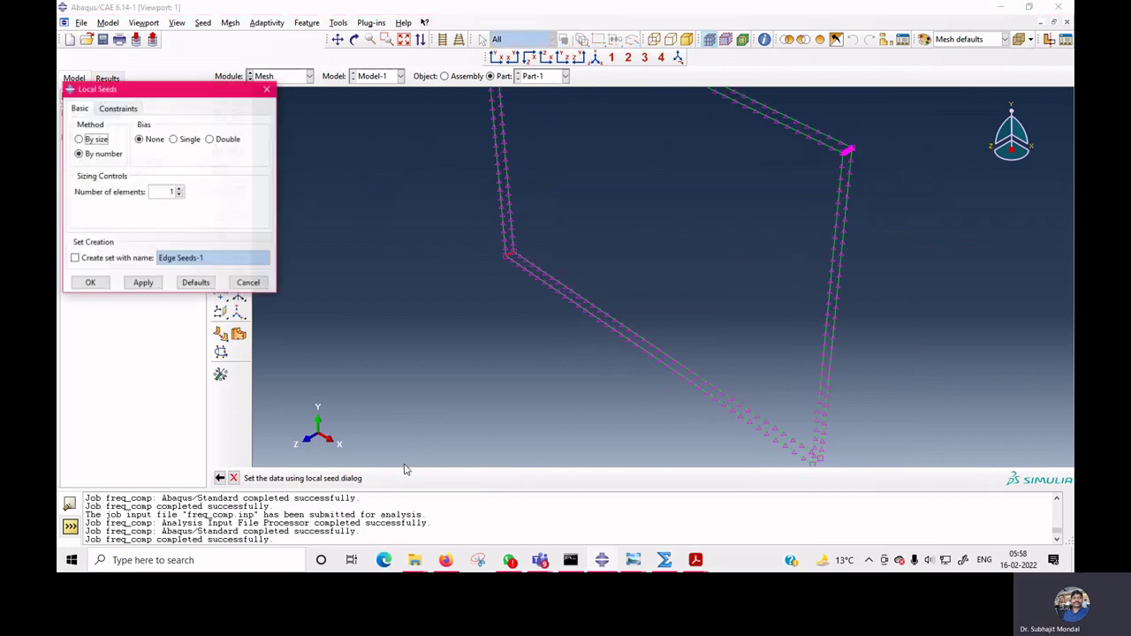
{"action": "double_click", "coordinate": [174, 192]}
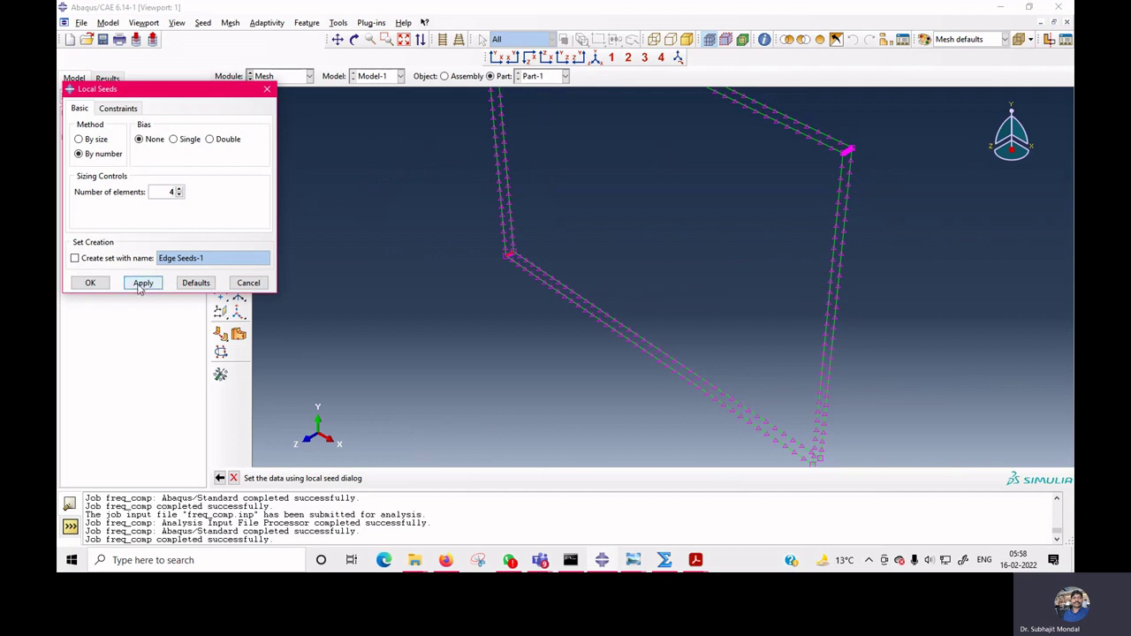
{"action": "left_click", "coordinate": [101, 285]}
- Seed the short thickness edge at the plate's lower right corner with 4 elements
{"action": "scroll", "coordinate": [680, 355], "scroll_direction": "up", "scroll_amount": 2}
{"action": "scroll", "coordinate": [825, 409], "scroll_direction": "up", "scroll_amount": 2}
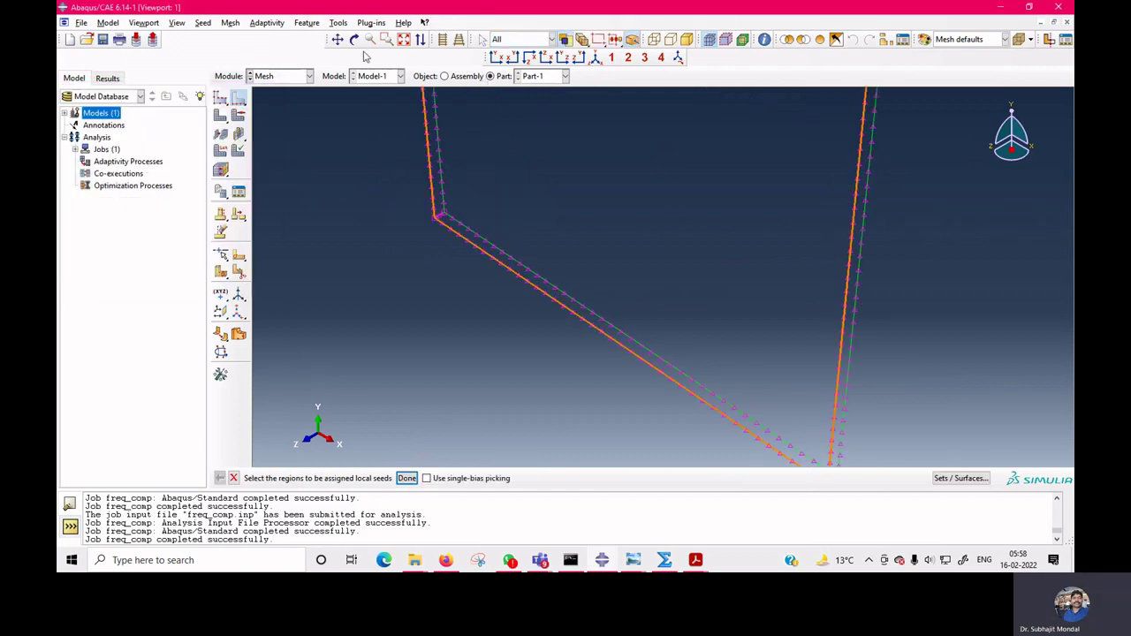
{"action": "left_click", "coordinate": [337, 39]}
{"action": "left_click_drag", "start_coordinate": [585, 244], "coordinate": [414, 191]}
{"action": "right_click", "coordinate": [739, 346]}
{"action": "left_click", "coordinate": [775, 399]}
{"action": "right_click", "coordinate": [776, 399]}
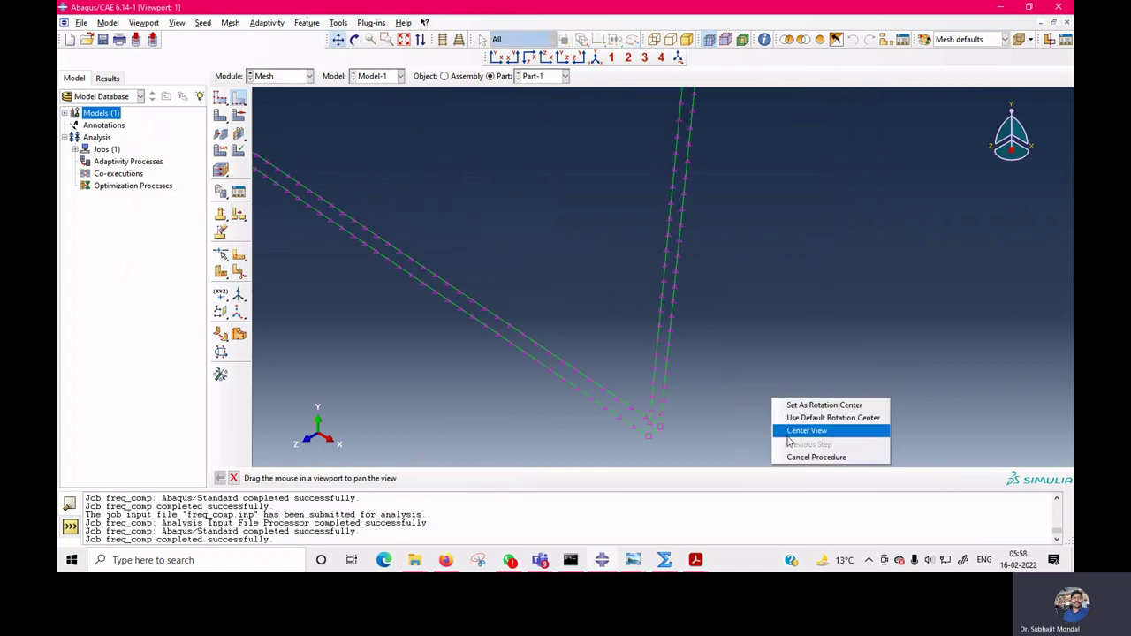
{"action": "left_click", "coordinate": [799, 457]}
{"action": "left_click", "coordinate": [654, 431]}
{"action": "left_click", "coordinate": [406, 478]}
{"action": "double_click", "coordinate": [171, 192]}
{"action": "key", "text": "BackSpace"}
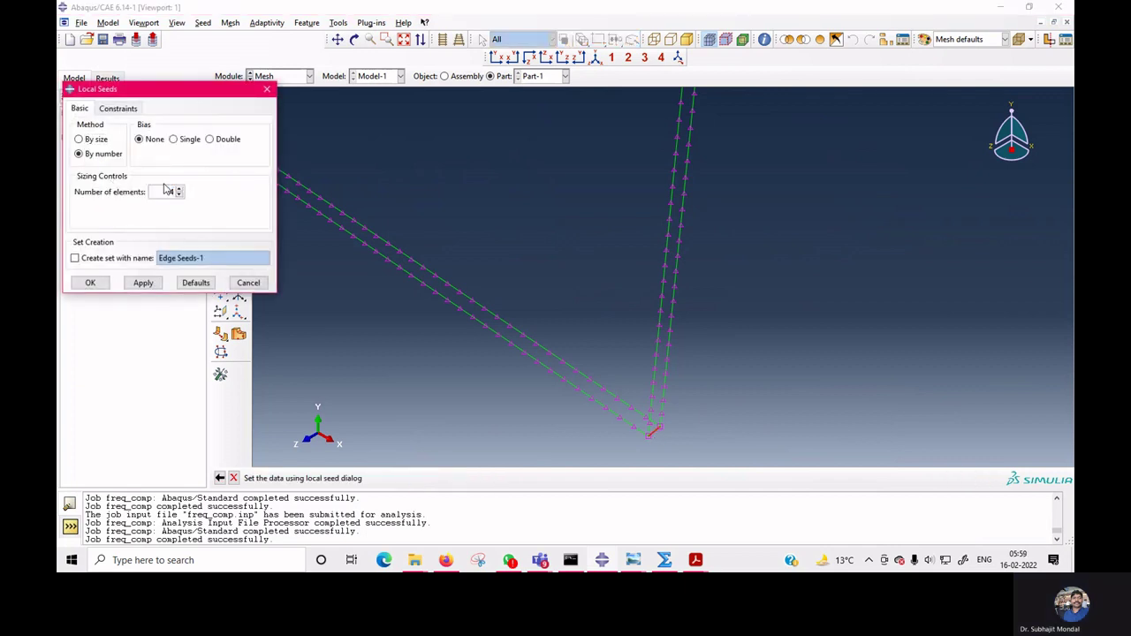
{"action": "left_click", "coordinate": [90, 283]}
- Reseed the two upper thickness edges of the plate with 4 elements each and mesh the part
{"action": "scroll", "coordinate": [788, 373], "scroll_direction": "down", "scroll_amount": 1}
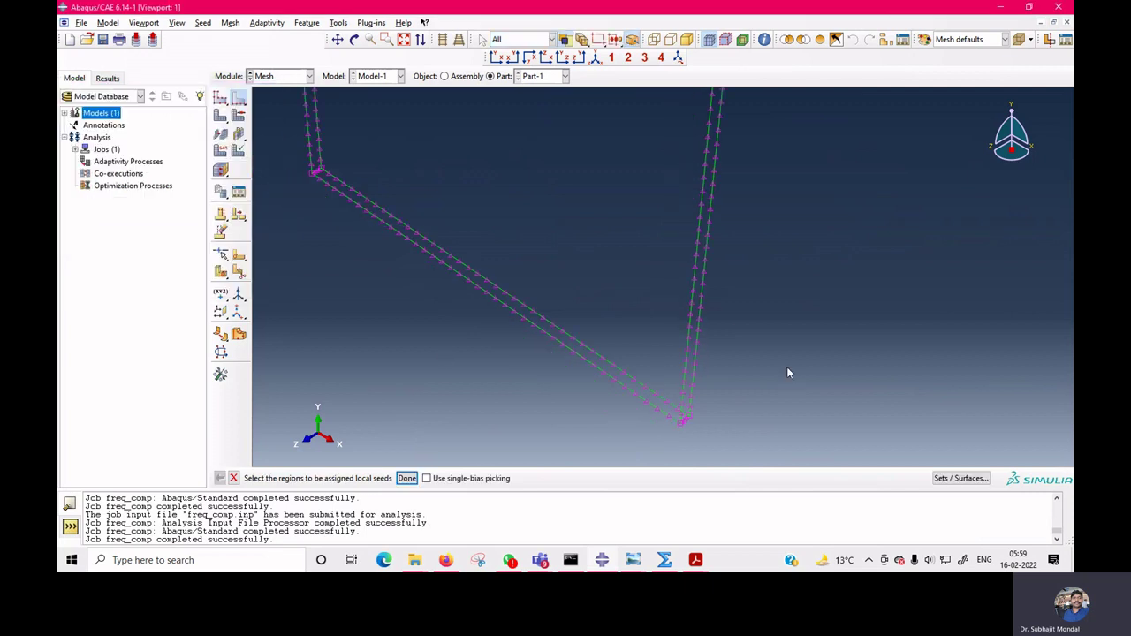
{"action": "scroll", "coordinate": [786, 367], "scroll_direction": "down", "scroll_amount": 2}
{"action": "left_click", "coordinate": [593, 306]}
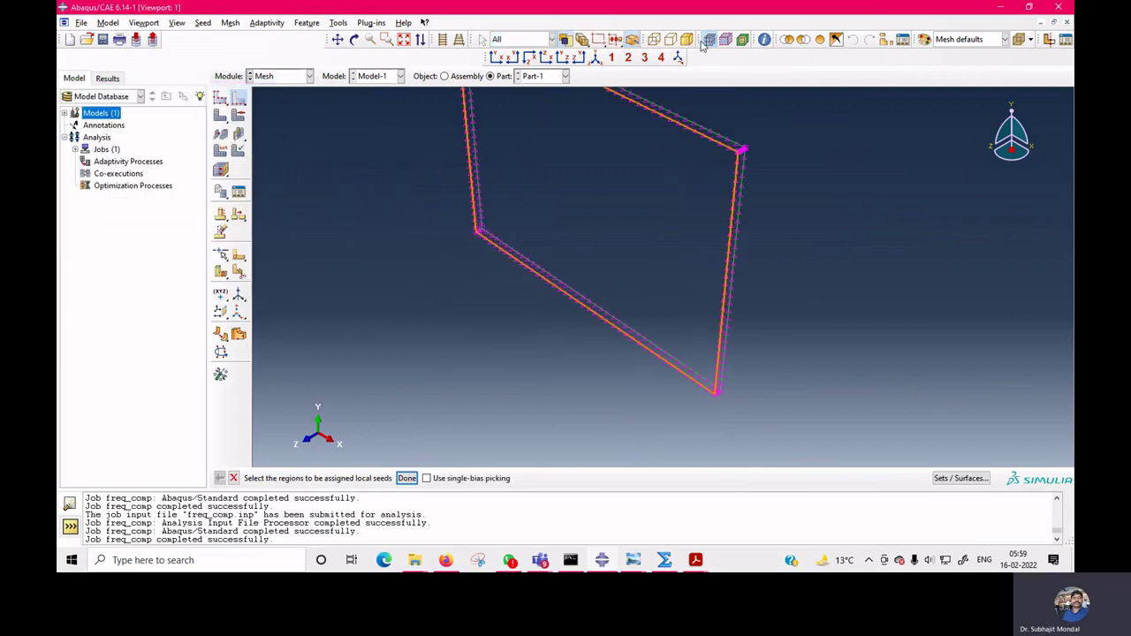
{"action": "left_click", "coordinate": [337, 39]}
{"action": "left_click_drag", "start_coordinate": [514, 202], "coordinate": [470, 366]}
{"action": "scroll", "coordinate": [574, 306], "scroll_direction": "up", "scroll_amount": 4}
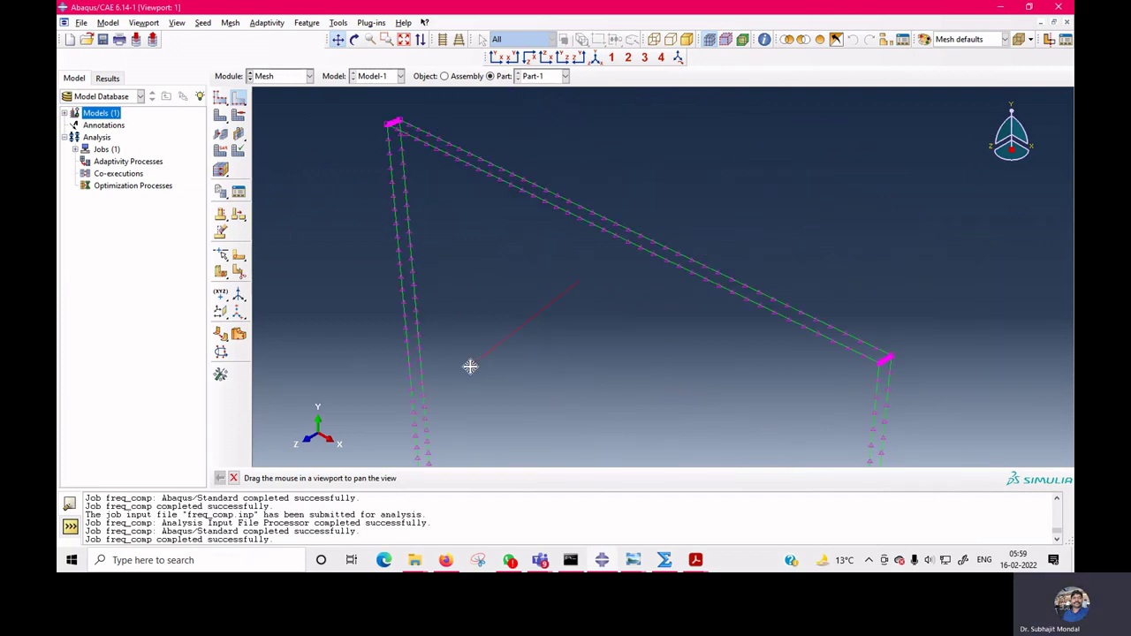
{"action": "right_click", "coordinate": [639, 337]}
{"action": "left_click", "coordinate": [666, 389]}
{"action": "right_click", "coordinate": [669, 390]}
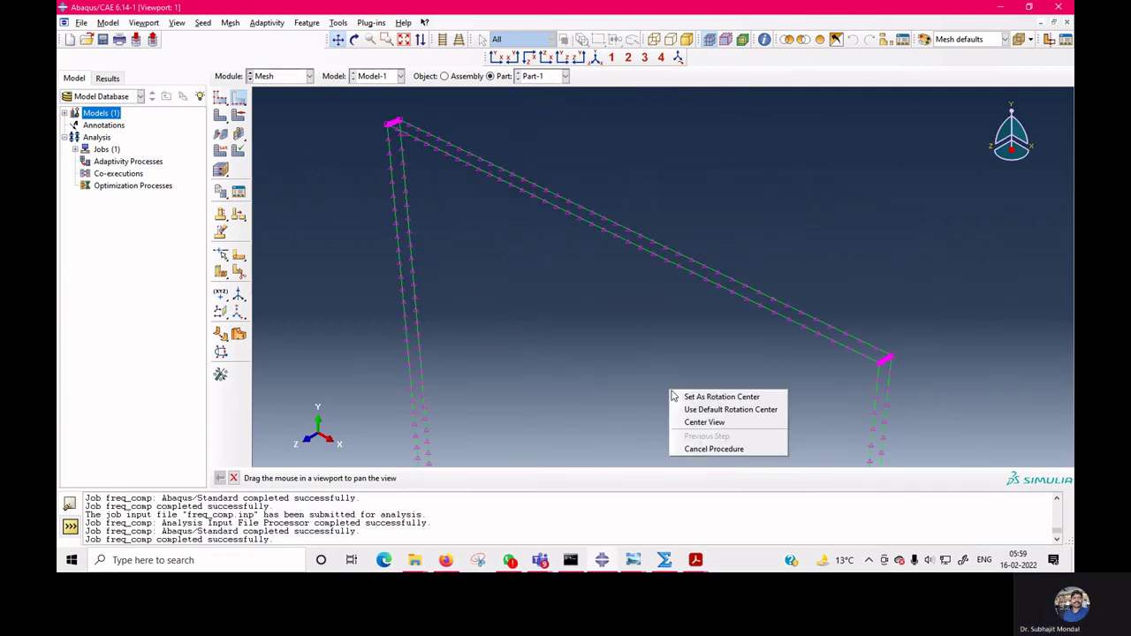
{"action": "left_click", "coordinate": [711, 449]}
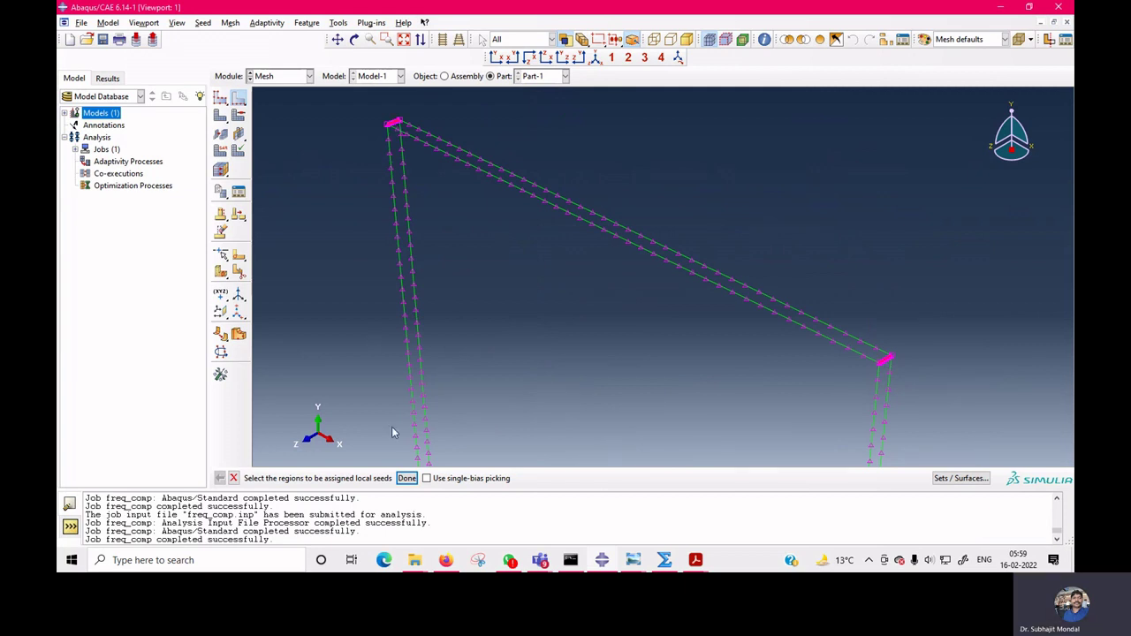
{"action": "left_click", "coordinate": [406, 477]}
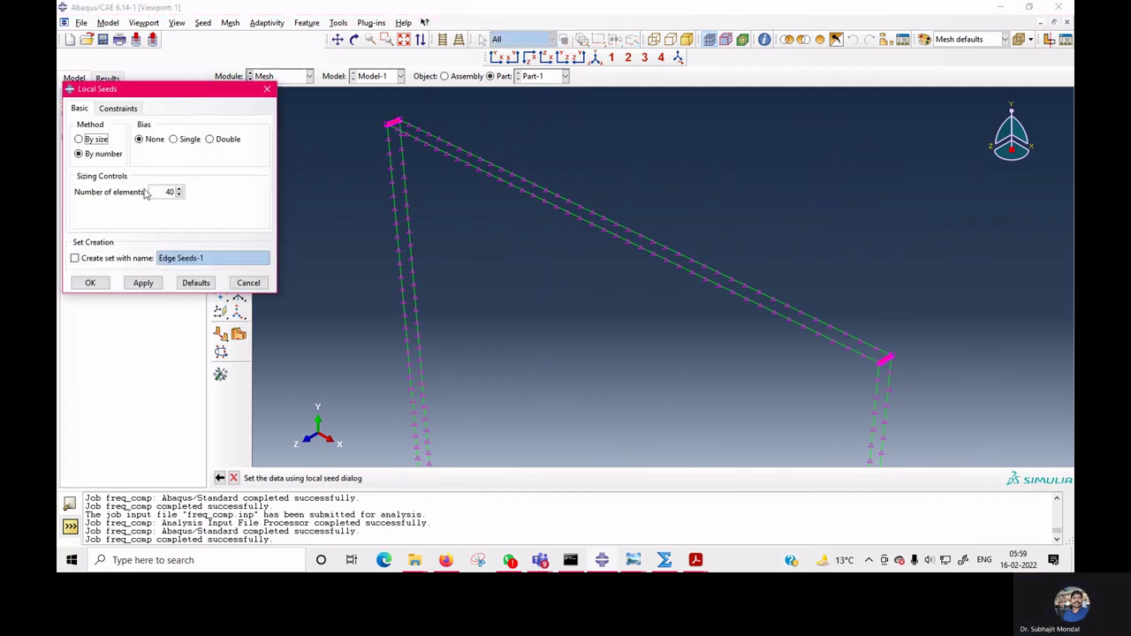
{"action": "left_click", "coordinate": [171, 191]}
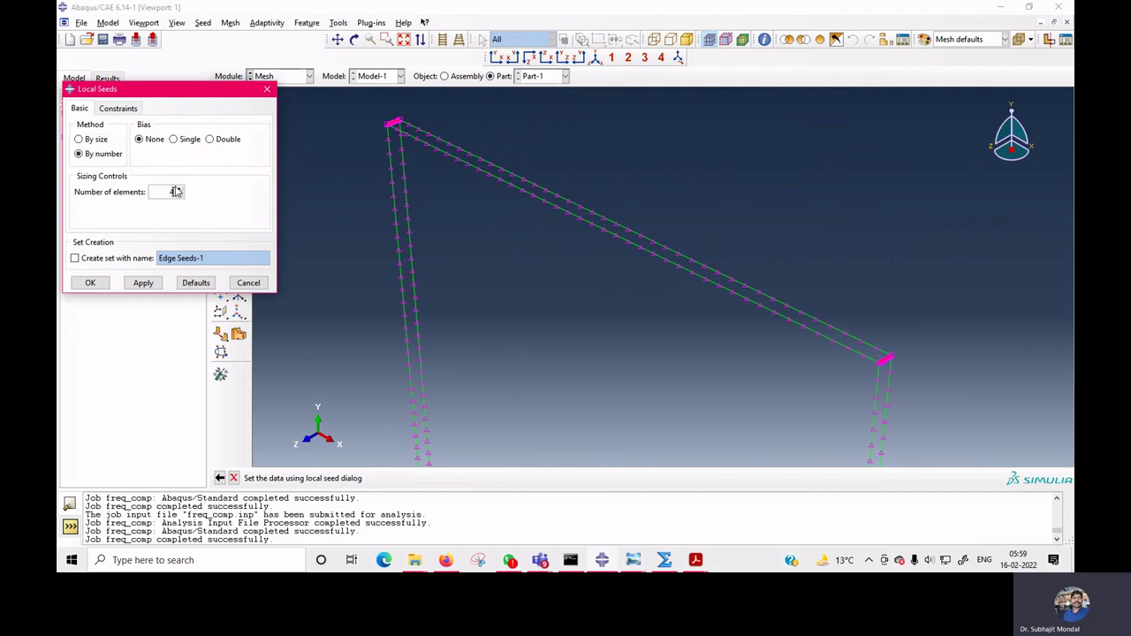
{"action": "left_click", "coordinate": [86, 285]}
{"action": "left_click", "coordinate": [221, 116]}
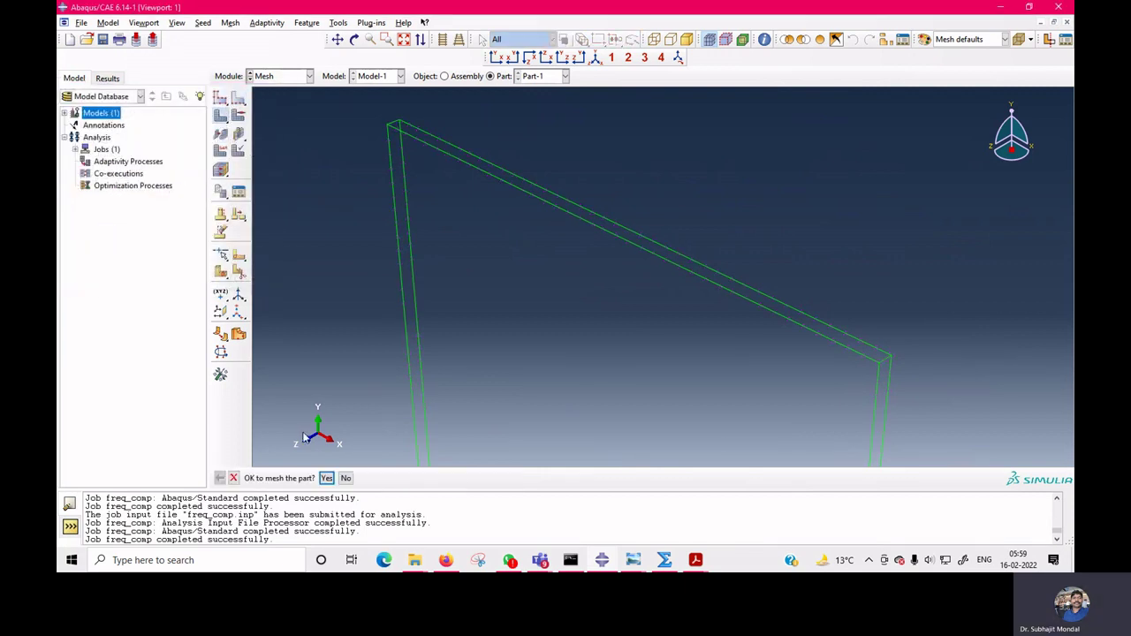
{"action": "left_click", "coordinate": [324, 478]}
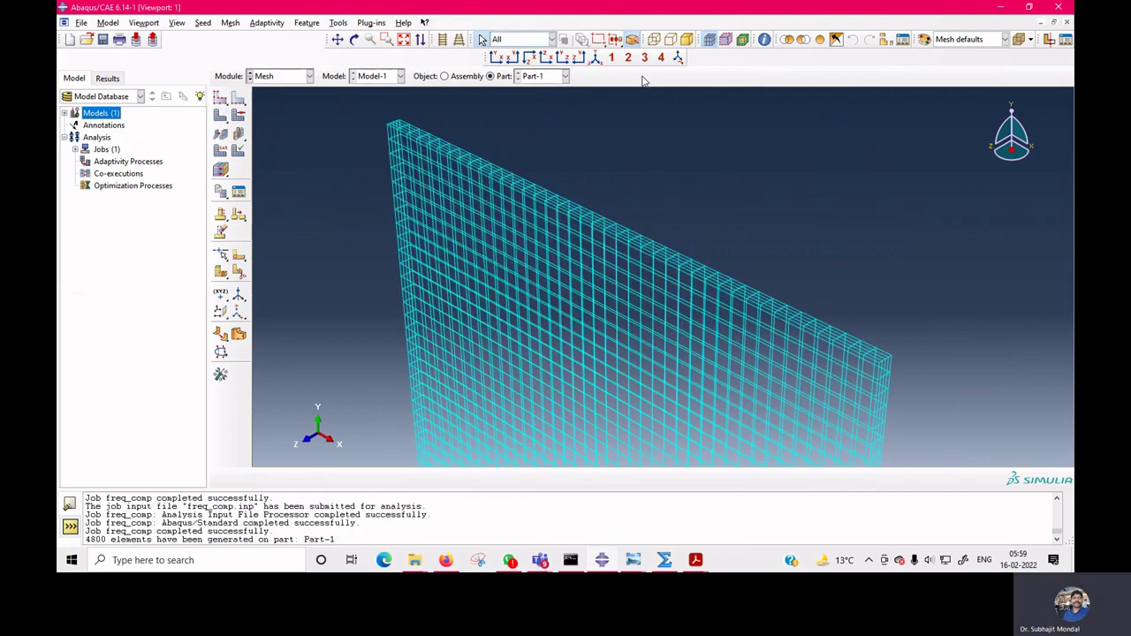
- Show the refined plate mesh shaded, submit the freq_comp job for analysis and open its results
{"action": "left_click", "coordinate": [686, 40]}
{"action": "scroll", "coordinate": [749, 261], "scroll_direction": "up", "scroll_amount": 1}
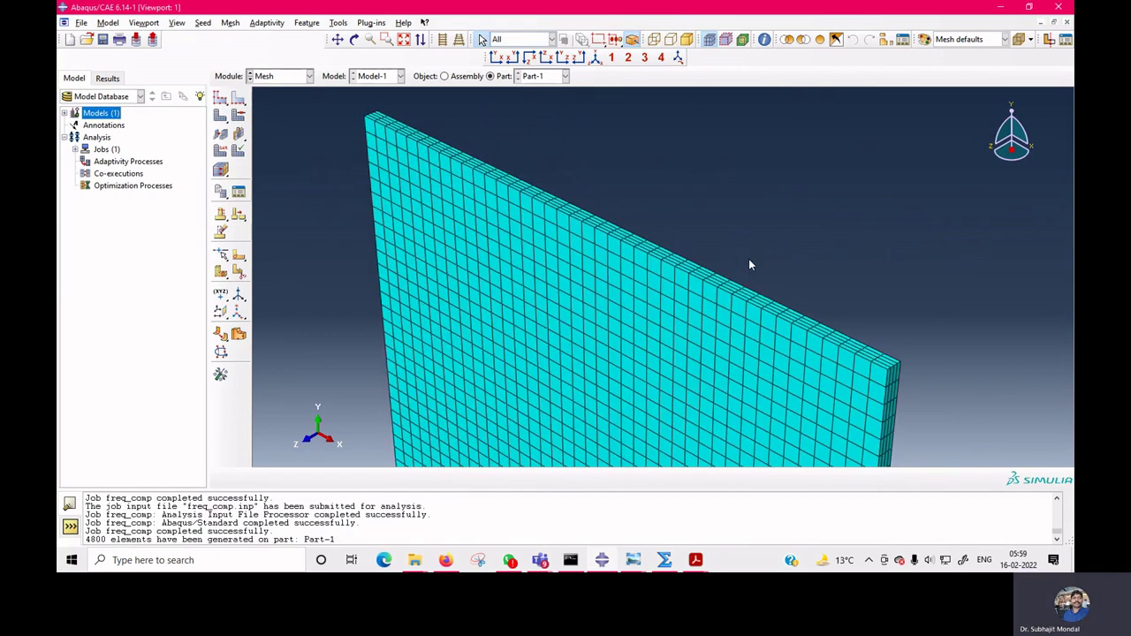
{"action": "scroll", "coordinate": [748, 265], "scroll_direction": "up", "scroll_amount": 1}
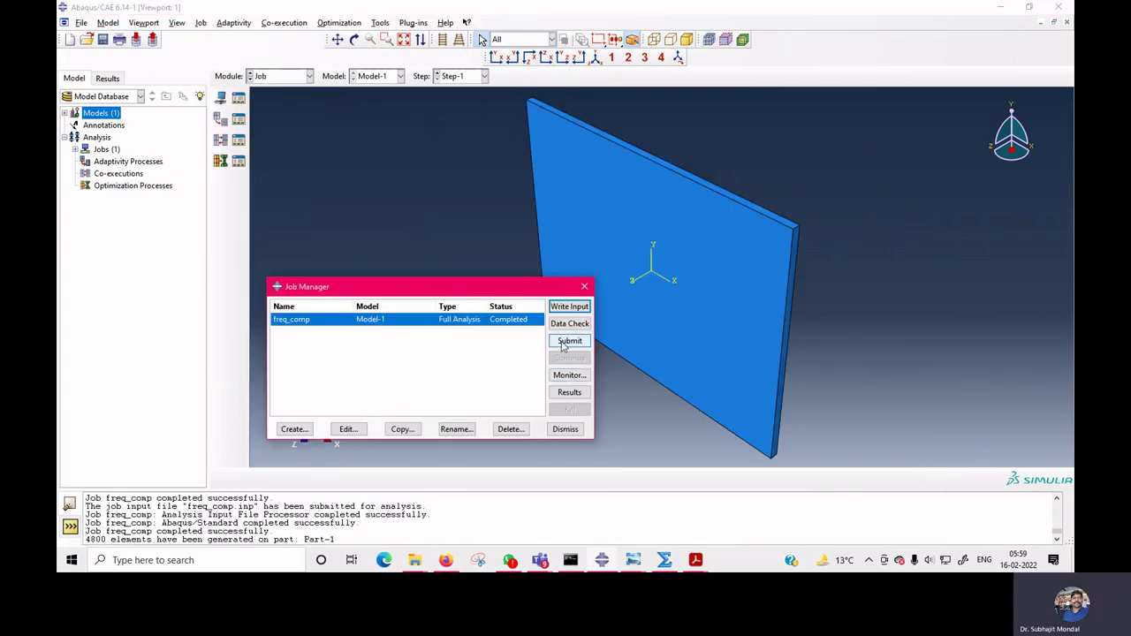
{"action": "left_click", "coordinate": [569, 340]}
{"action": "left_click", "coordinate": [103, 150]}
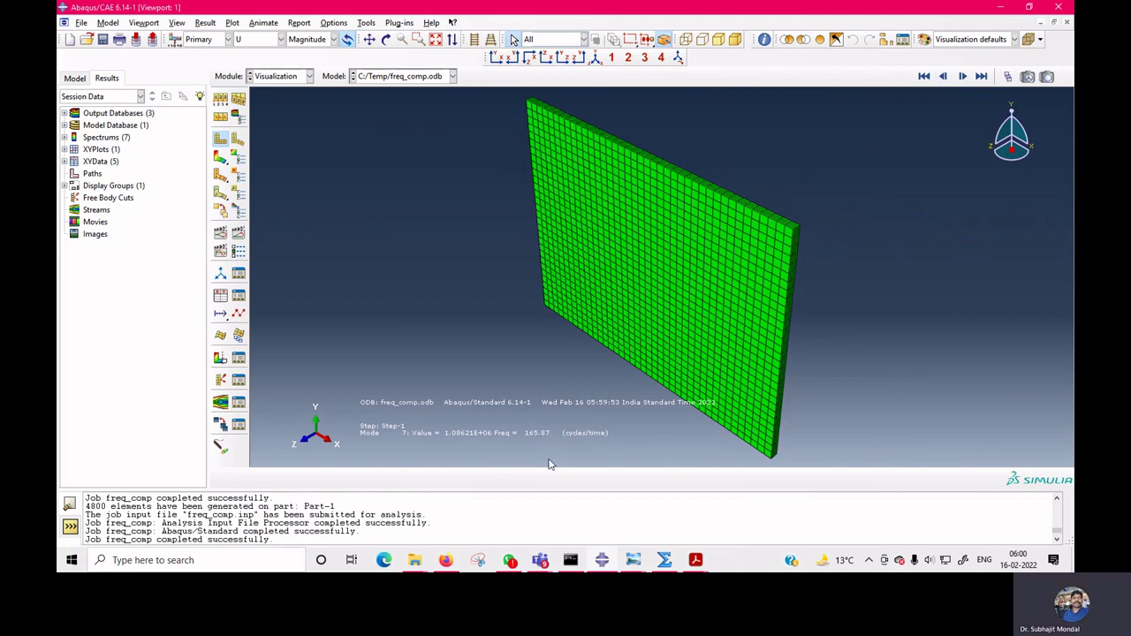
- Check the published mode shapes and frequencies on page 10 of the SVM paper, then return to the Abaqus results
{"action": "mouse_move", "coordinate": [695, 559]}
{"action": "left_click", "coordinate": [756, 506]}
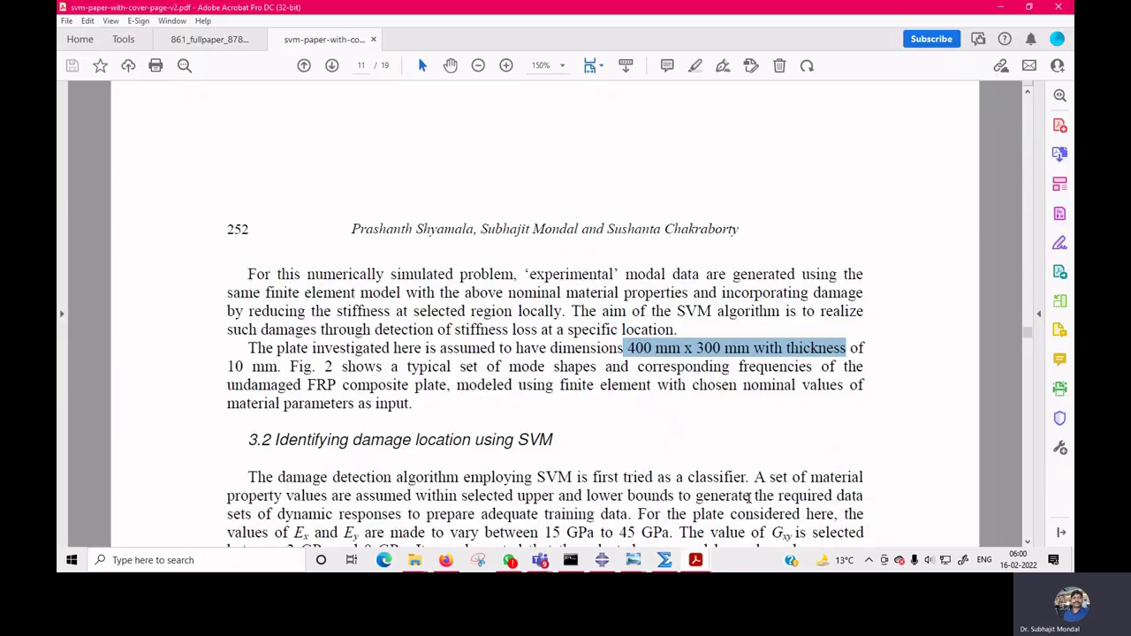
{"action": "scroll", "coordinate": [605, 430], "scroll_direction": "down", "scroll_amount": 2}
{"action": "scroll", "coordinate": [595, 440], "scroll_direction": "down", "scroll_amount": 1, "text": "ctrl"}
{"action": "scroll", "coordinate": [594, 439], "scroll_direction": "up", "scroll_amount": 6}
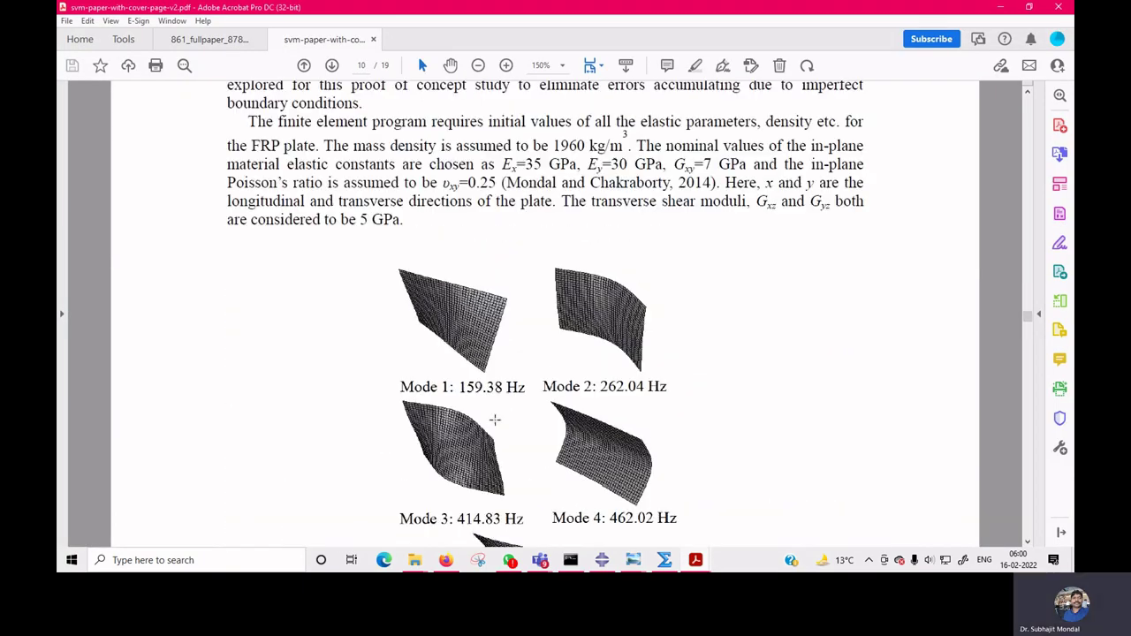
{"action": "mouse_move", "coordinate": [600, 568]}
{"action": "left_click", "coordinate": [603, 530]}
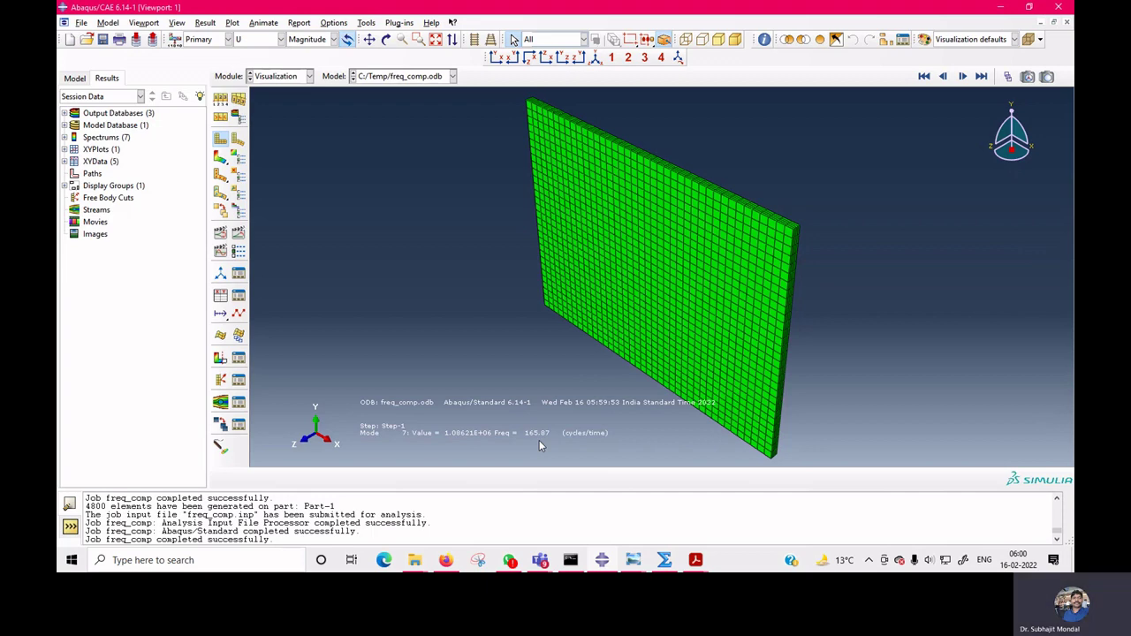
- Plot displacement magnitude contours on the deformed plate and examine modes 8 to 11 one after another
{"action": "left_click", "coordinate": [962, 76]}
{"action": "left_click", "coordinate": [221, 157]}
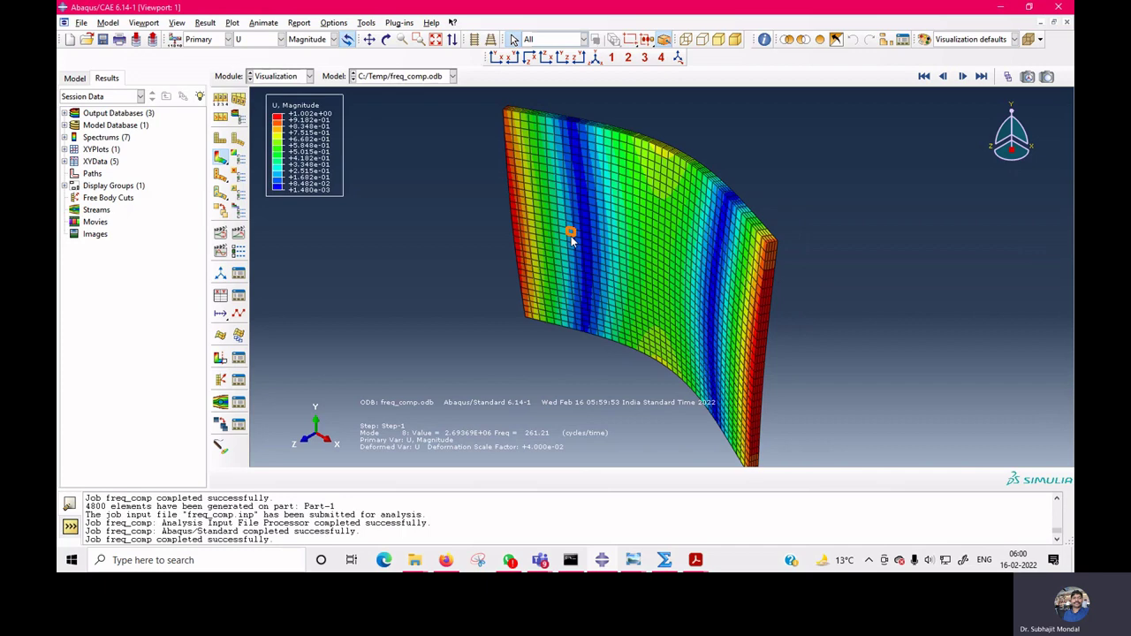
{"action": "left_click", "coordinate": [962, 77]}
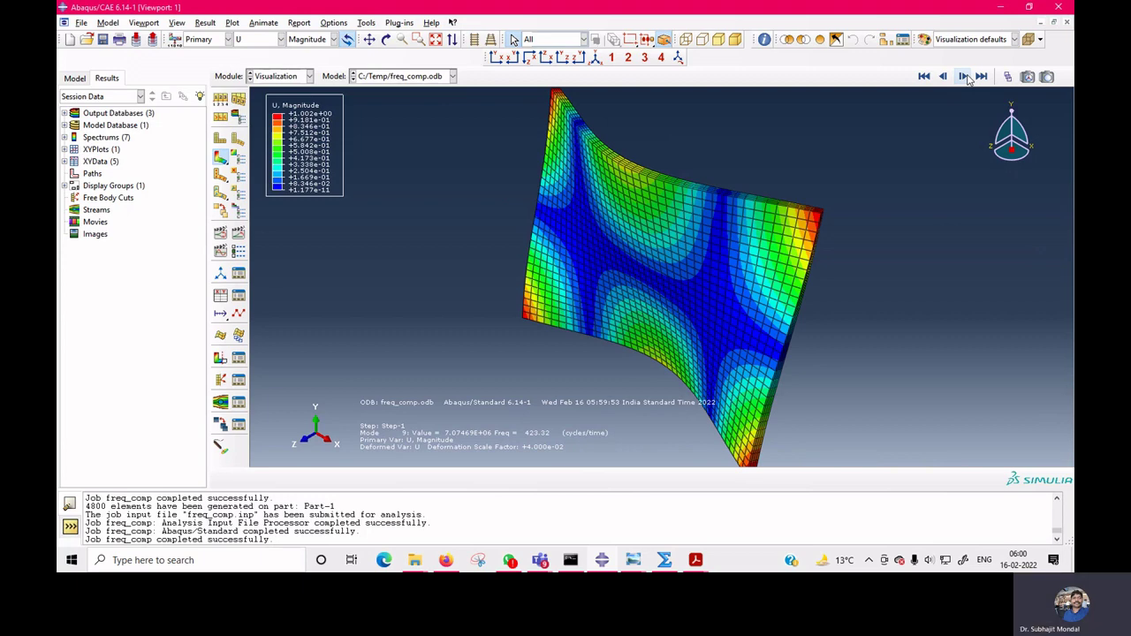
{"action": "left_click", "coordinate": [964, 77]}
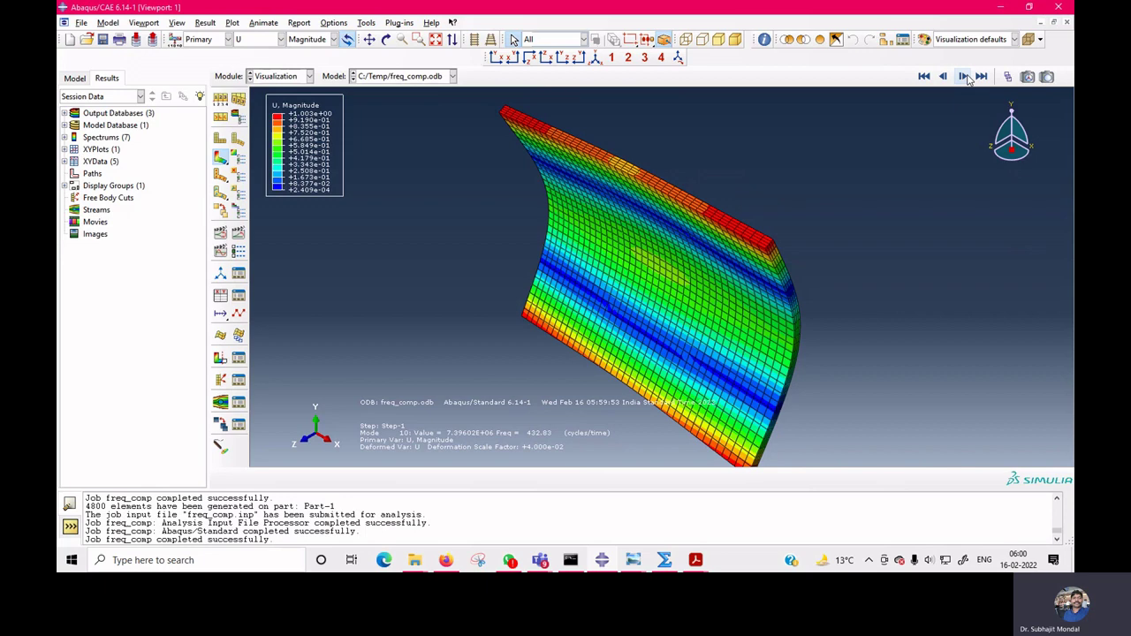
{"action": "left_click", "coordinate": [963, 77]}
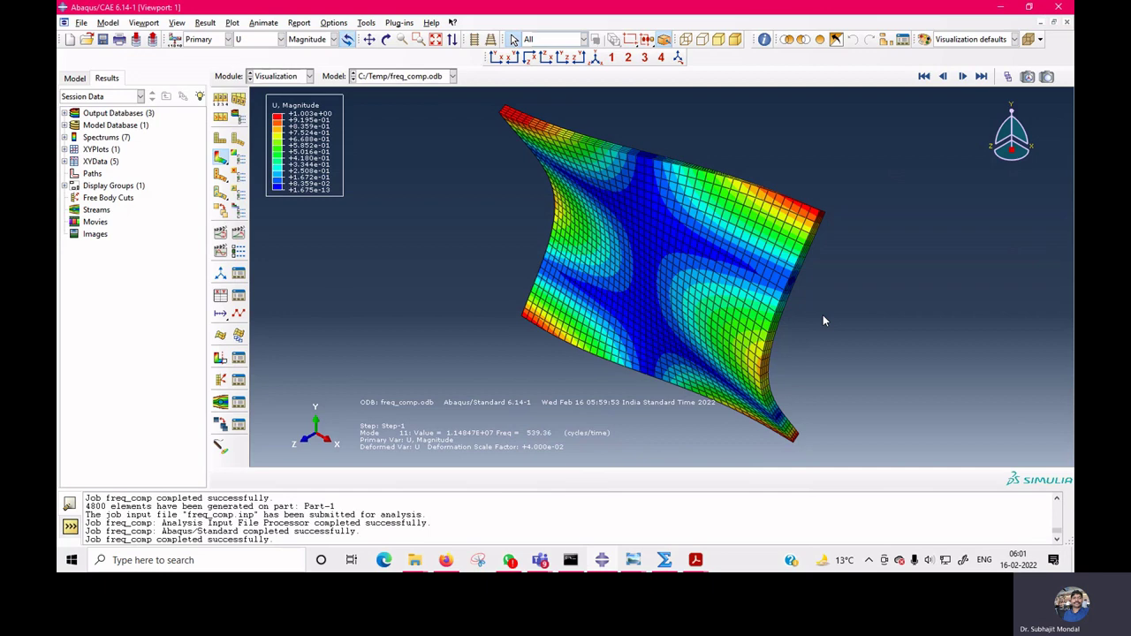
- In the Mesh module, show the plate in wireframe and seed its two upper long edges by number with 80 elements each
{"action": "left_click", "coordinate": [295, 77]}
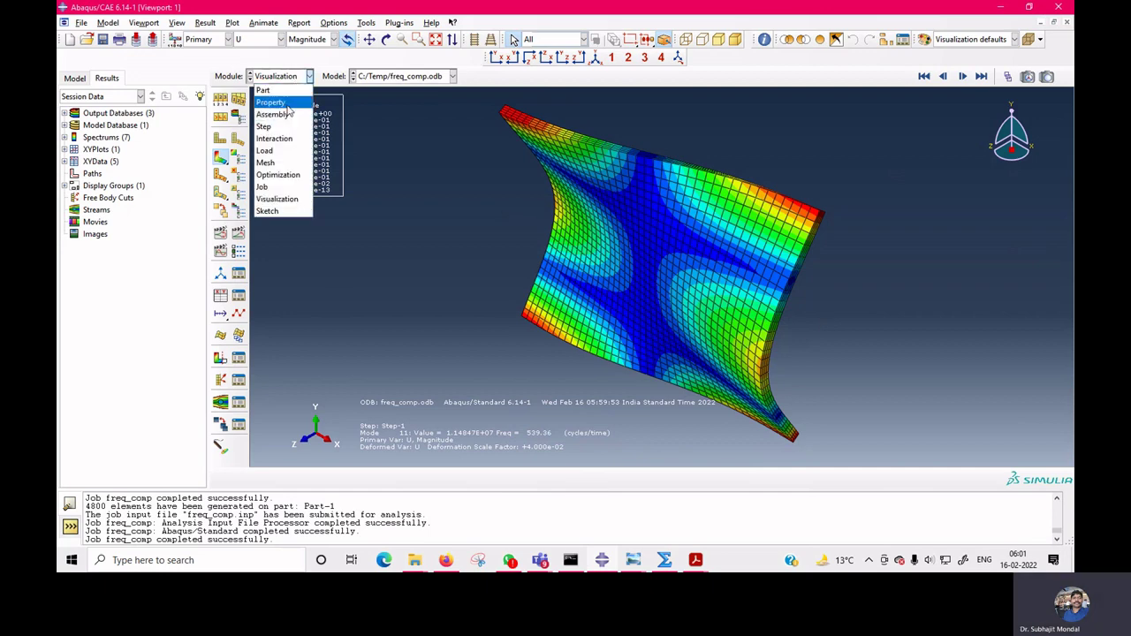
{"action": "left_click", "coordinate": [276, 164]}
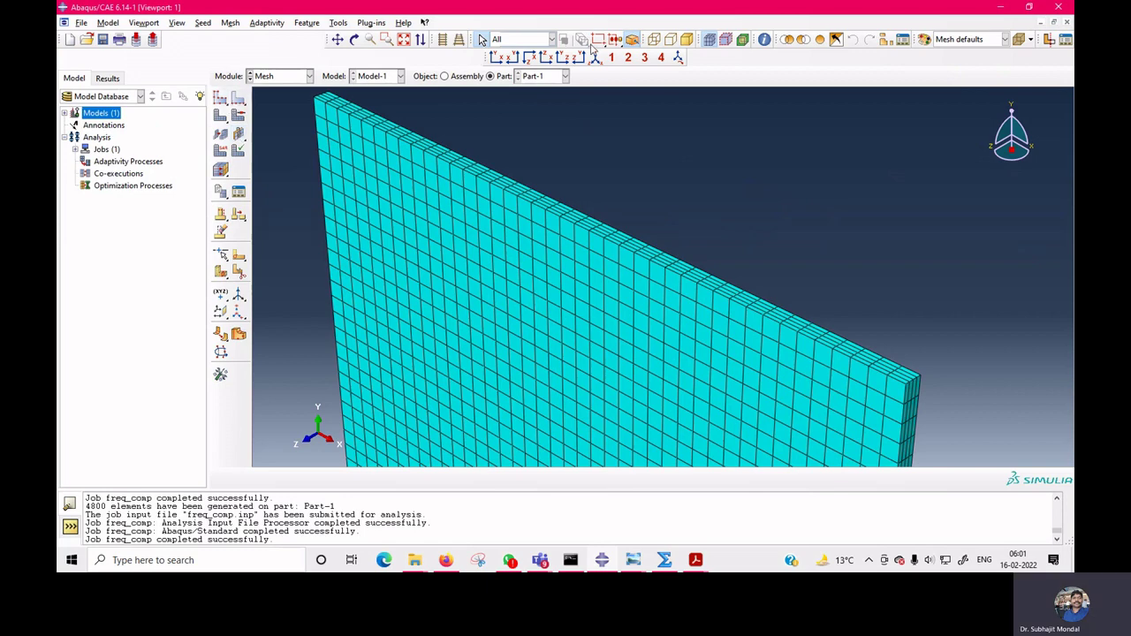
{"action": "left_click", "coordinate": [653, 41]}
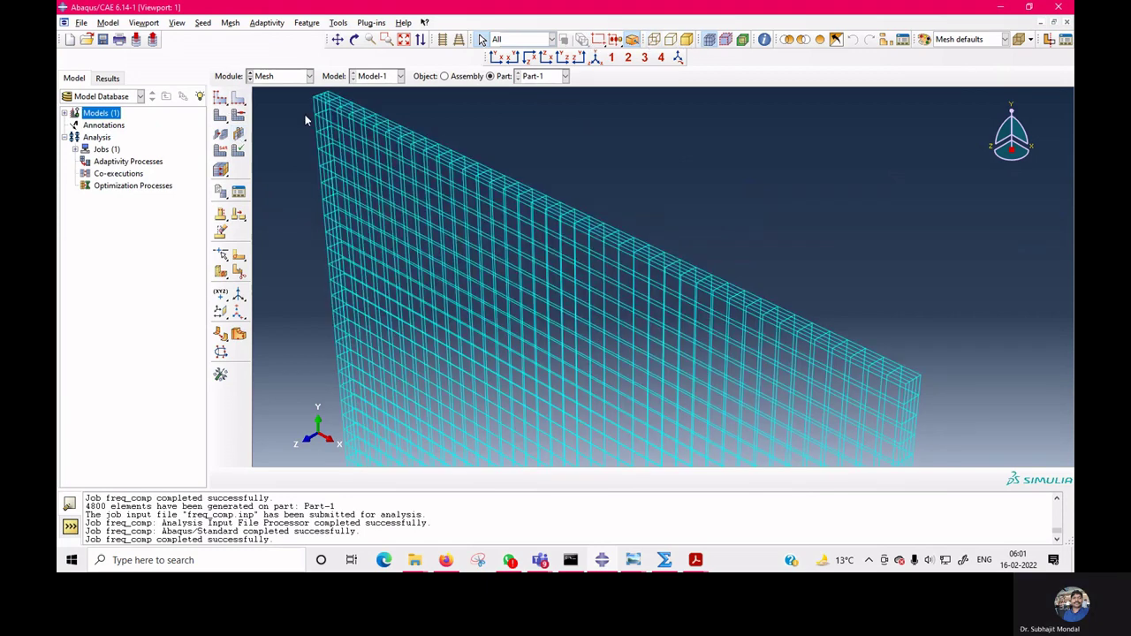
{"action": "left_click", "coordinate": [238, 99]}
{"action": "left_click", "coordinate": [344, 121]}
{"action": "left_click", "coordinate": [345, 115]}
{"action": "left_click", "coordinate": [363, 110], "text": "shift"}
{"action": "left_click", "coordinate": [406, 478]}
{"action": "left_click", "coordinate": [79, 154]}
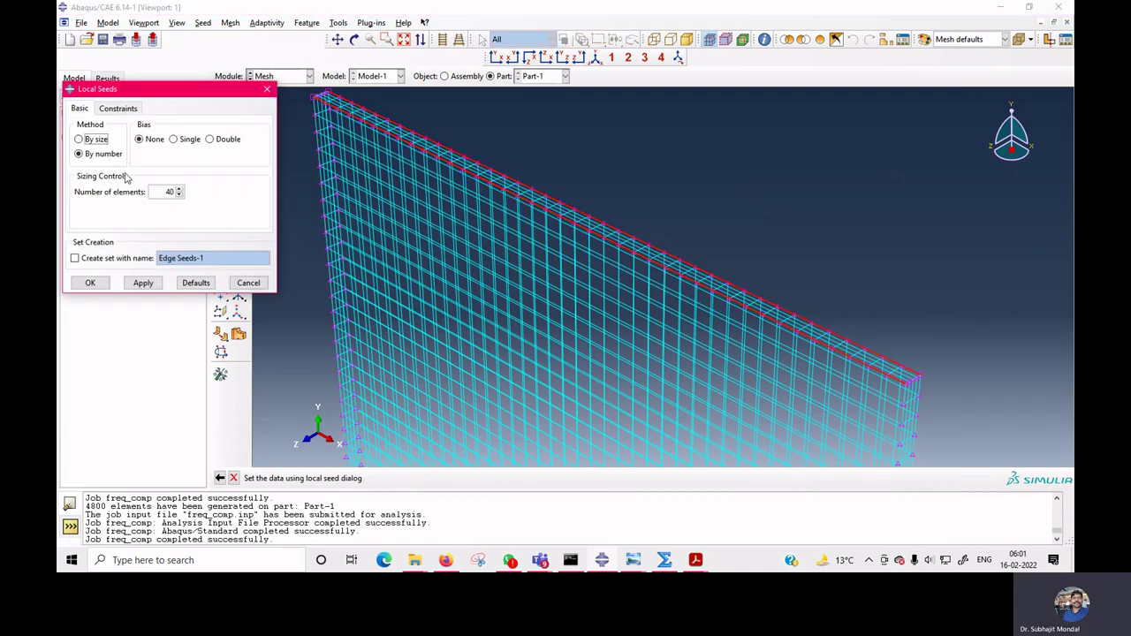
{"action": "left_click_drag", "start_coordinate": [165, 191], "coordinate": [170, 191]}
{"action": "left_click", "coordinate": [142, 283]}
{"action": "left_click", "coordinate": [131, 193]}
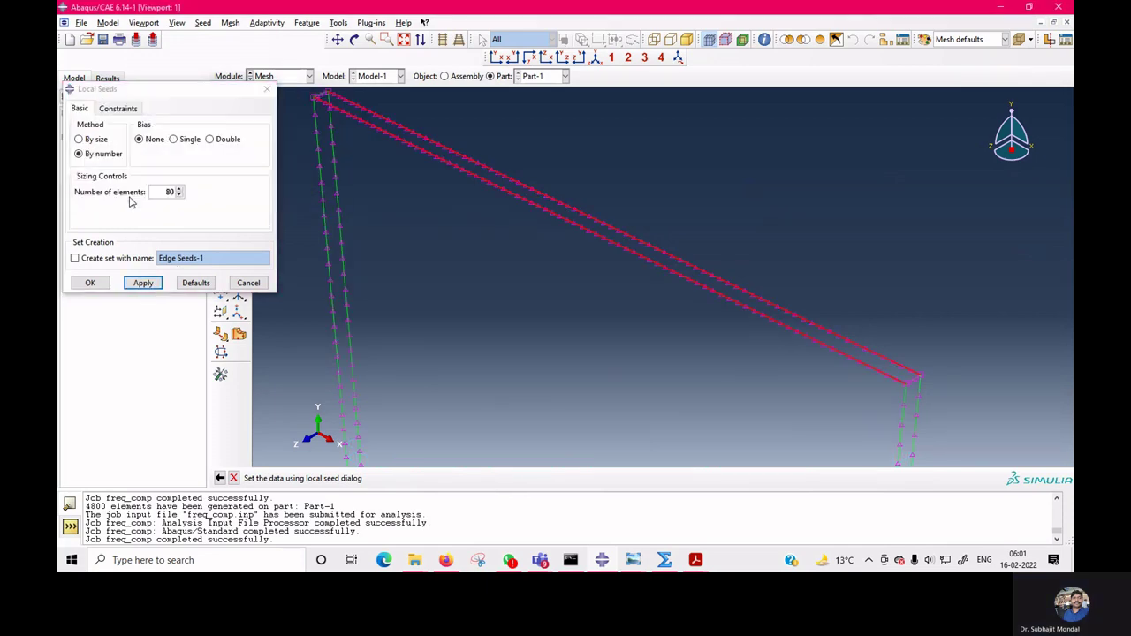
- Seed the plate's two lower long edges by number with 80 elements each
{"action": "scroll", "coordinate": [415, 242], "scroll_direction": "up", "scroll_amount": 2}
{"action": "scroll", "coordinate": [409, 240], "scroll_direction": "down", "scroll_amount": 3}
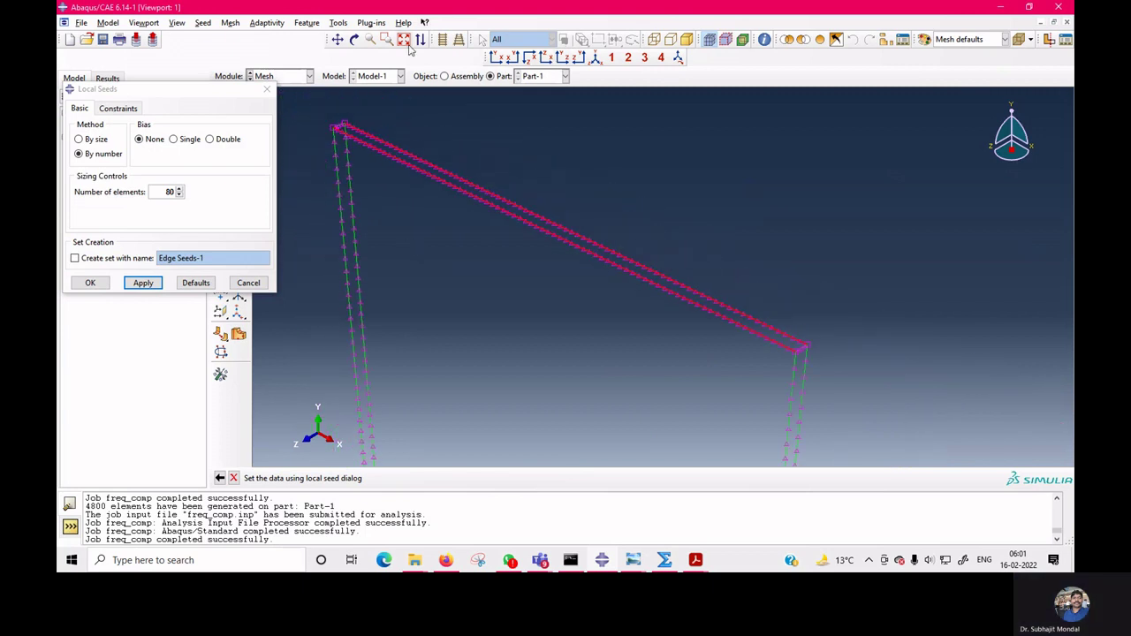
{"action": "left_click", "coordinate": [338, 39]}
{"action": "left_click_drag", "start_coordinate": [399, 269], "coordinate": [504, 265]}
{"action": "right_click", "coordinate": [499, 300]}
{"action": "left_click", "coordinate": [537, 360]}
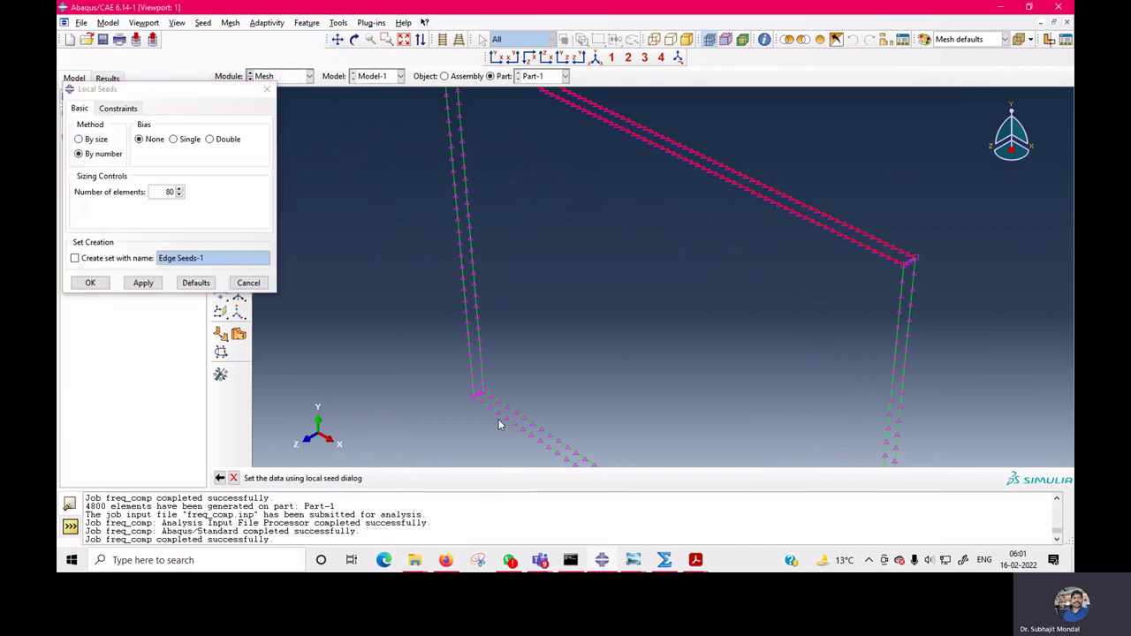
{"action": "left_click", "coordinate": [92, 282]}
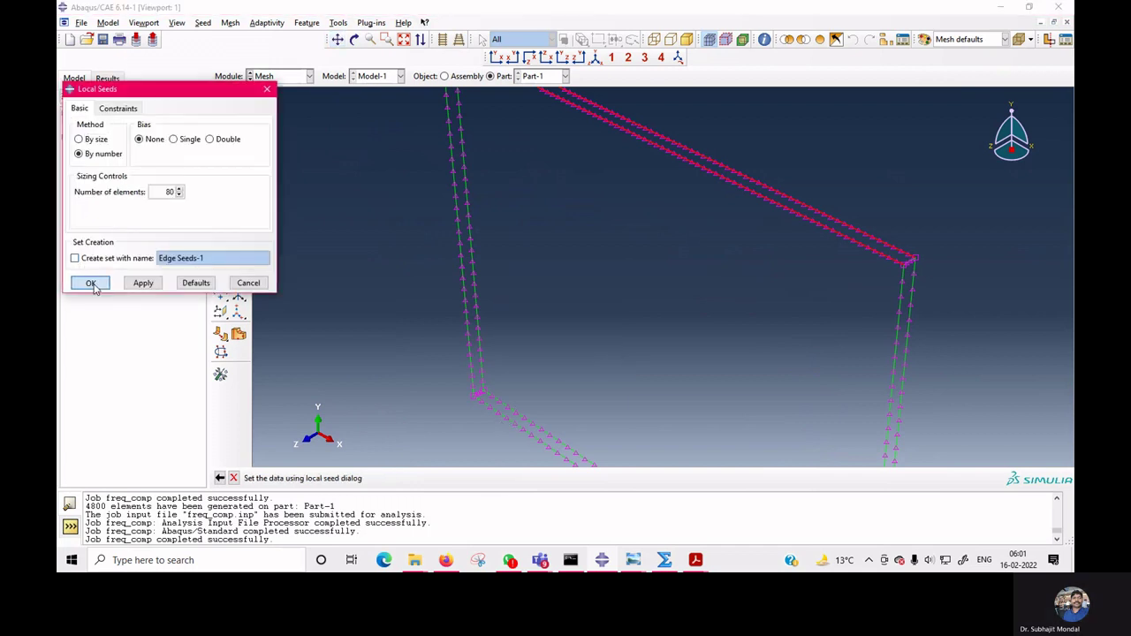
{"action": "left_click", "coordinate": [506, 412]}
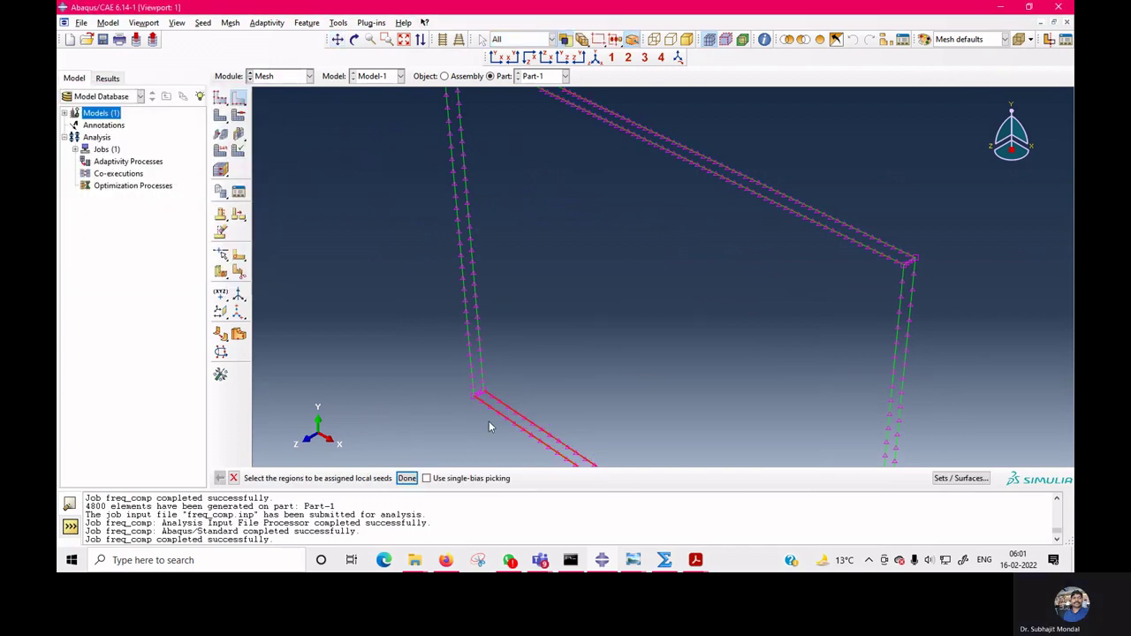
{"action": "left_click", "coordinate": [406, 478]}
{"action": "double_click", "coordinate": [170, 192]}
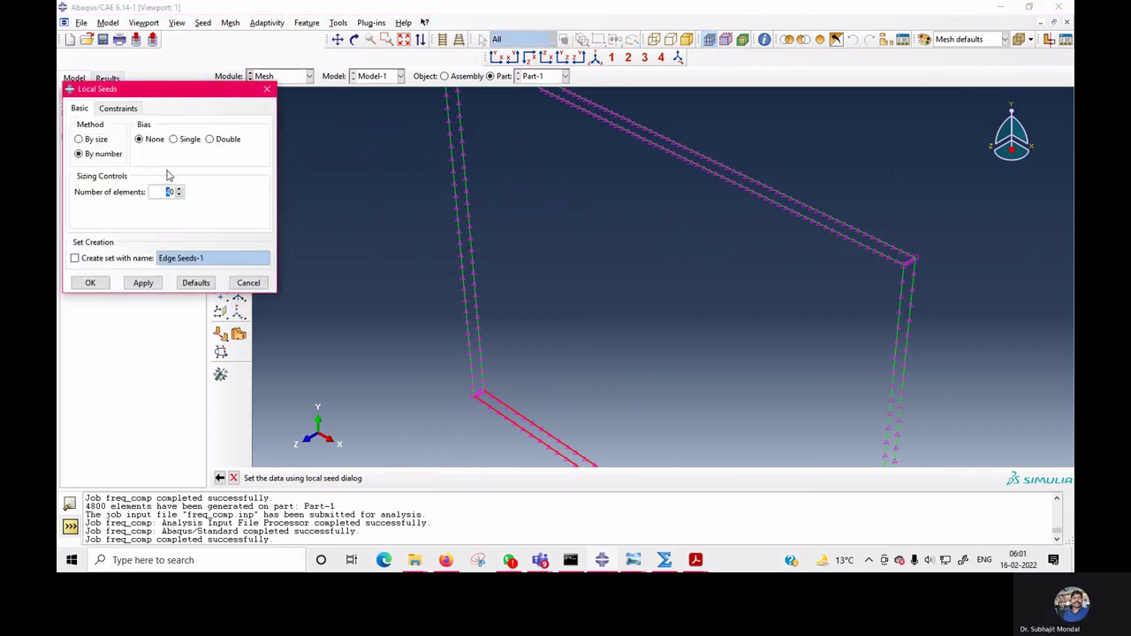
{"action": "type", "text": "80"}
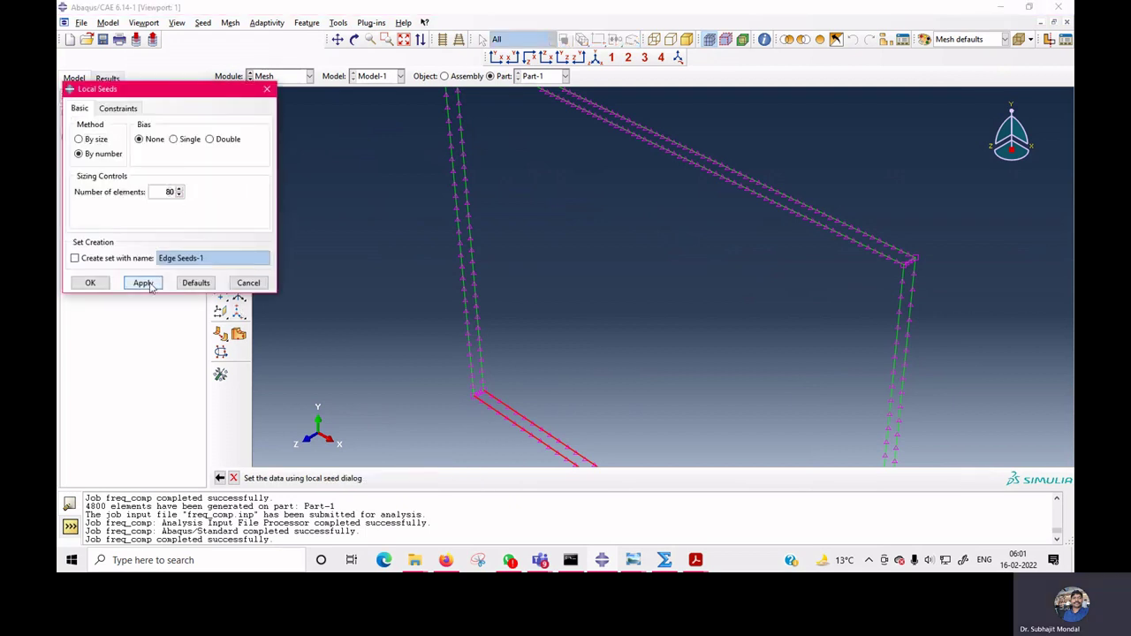
{"action": "left_click", "coordinate": [92, 283]}
- Seed the two vertical edges at the plate's left end by number with 60 elements each
{"action": "left_click", "coordinate": [462, 276]}
{"action": "left_click", "coordinate": [475, 287], "text": "shift"}
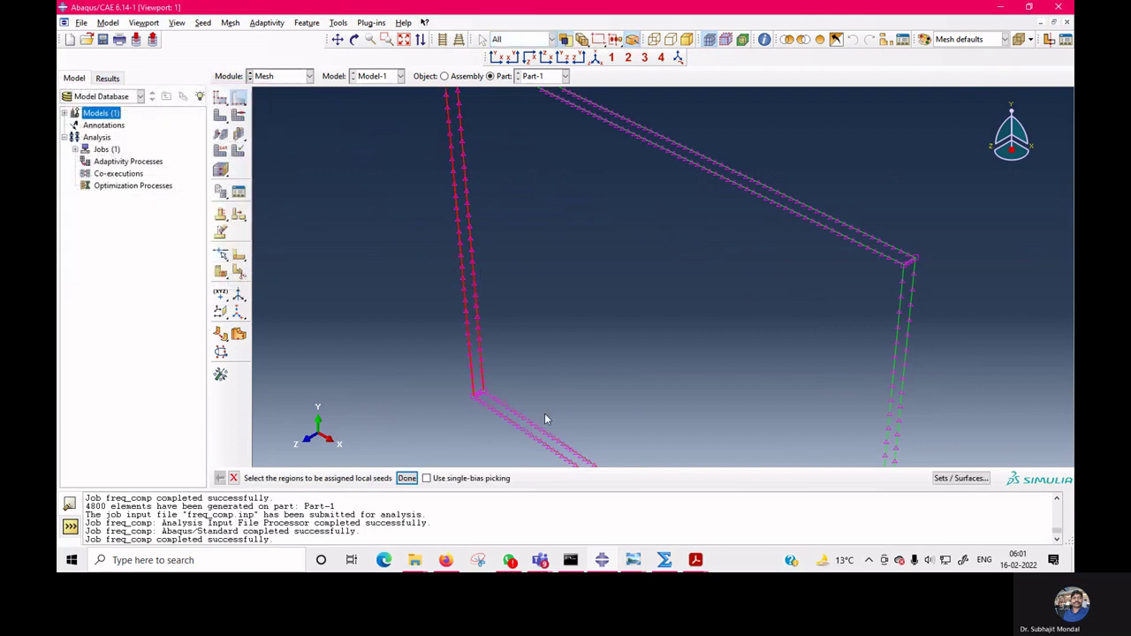
{"action": "left_click", "coordinate": [407, 478]}
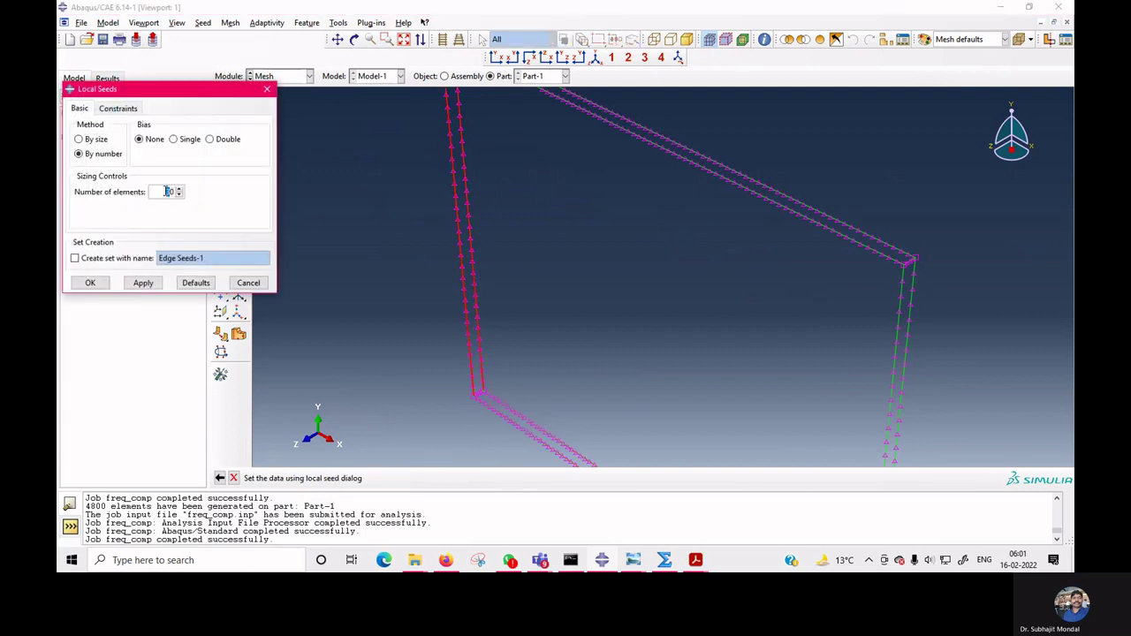
{"action": "type", "text": "6"}
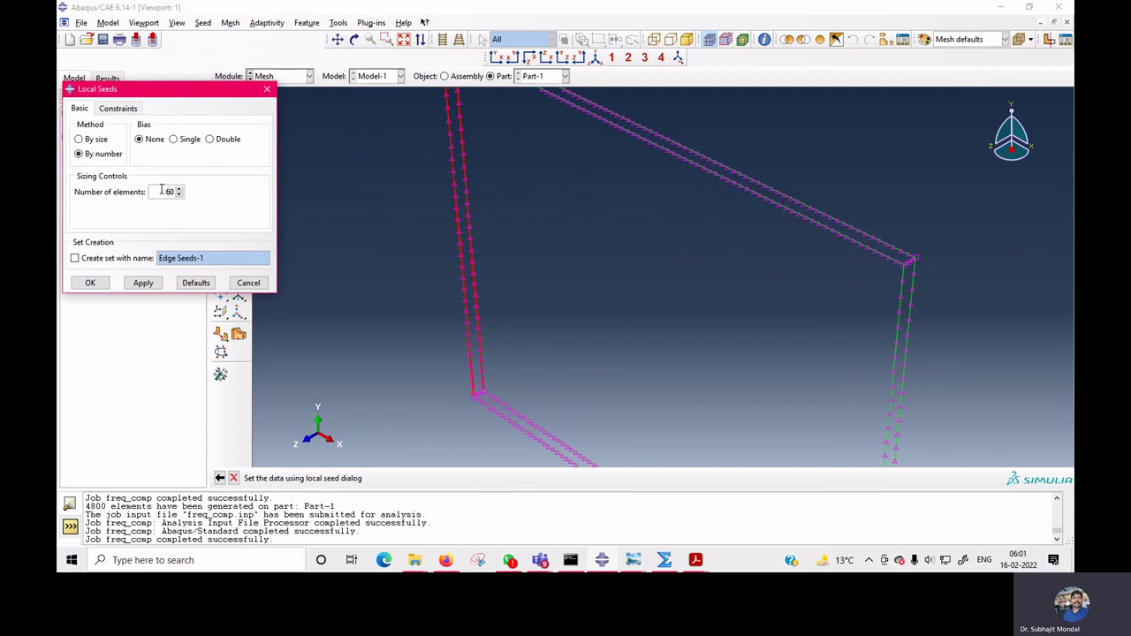
{"action": "left_click", "coordinate": [144, 284]}
{"action": "left_click", "coordinate": [92, 284]}
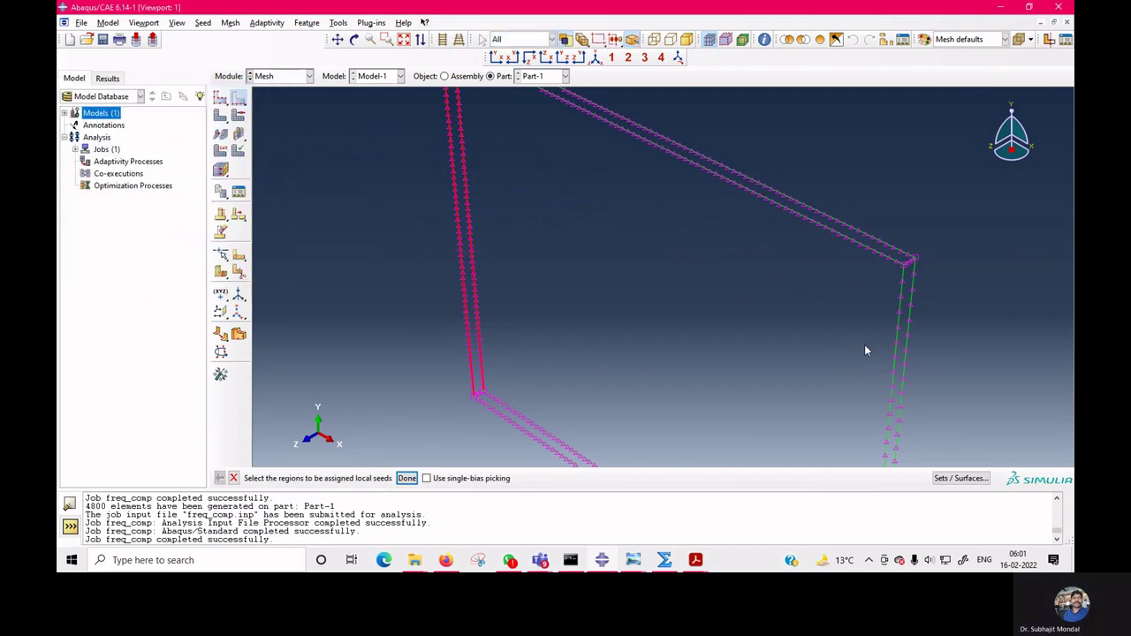
- Seed the two vertical edges at the plate's right end by number with 60 elements each
{"action": "left_click", "coordinate": [905, 364]}
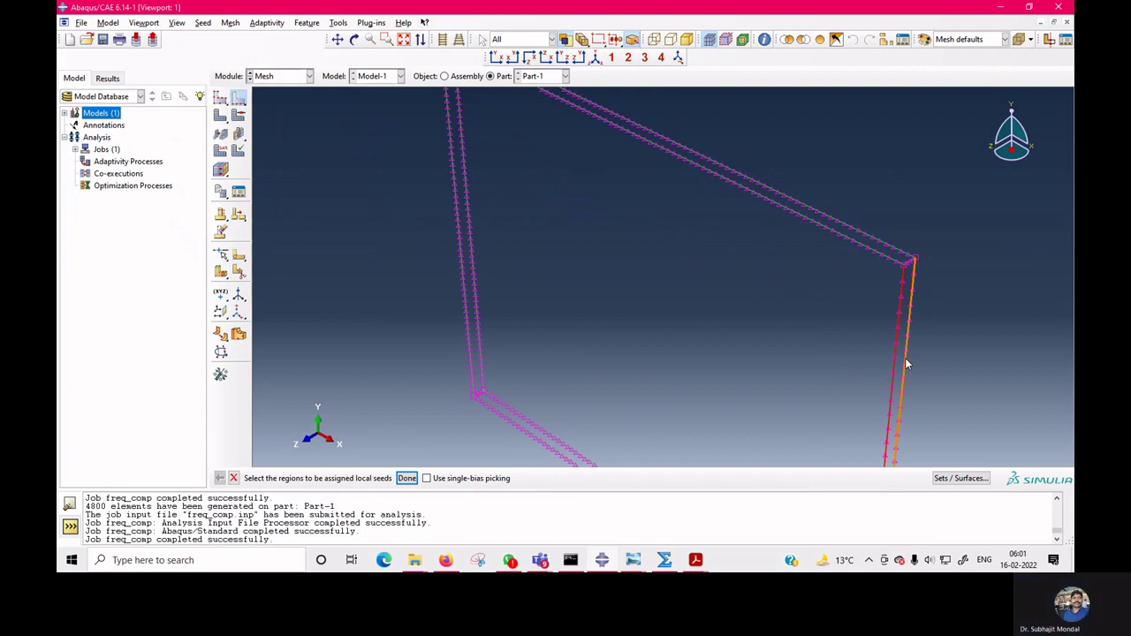
{"action": "left_click", "coordinate": [407, 478]}
{"action": "left_click", "coordinate": [168, 192]}
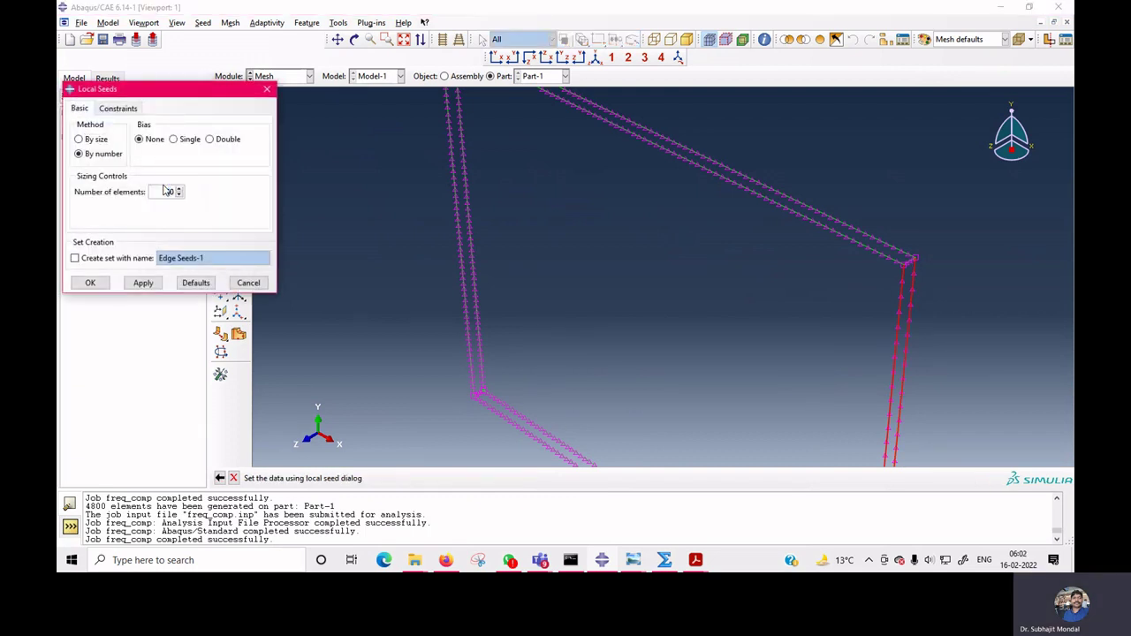
{"action": "left_click", "coordinate": [96, 285]}
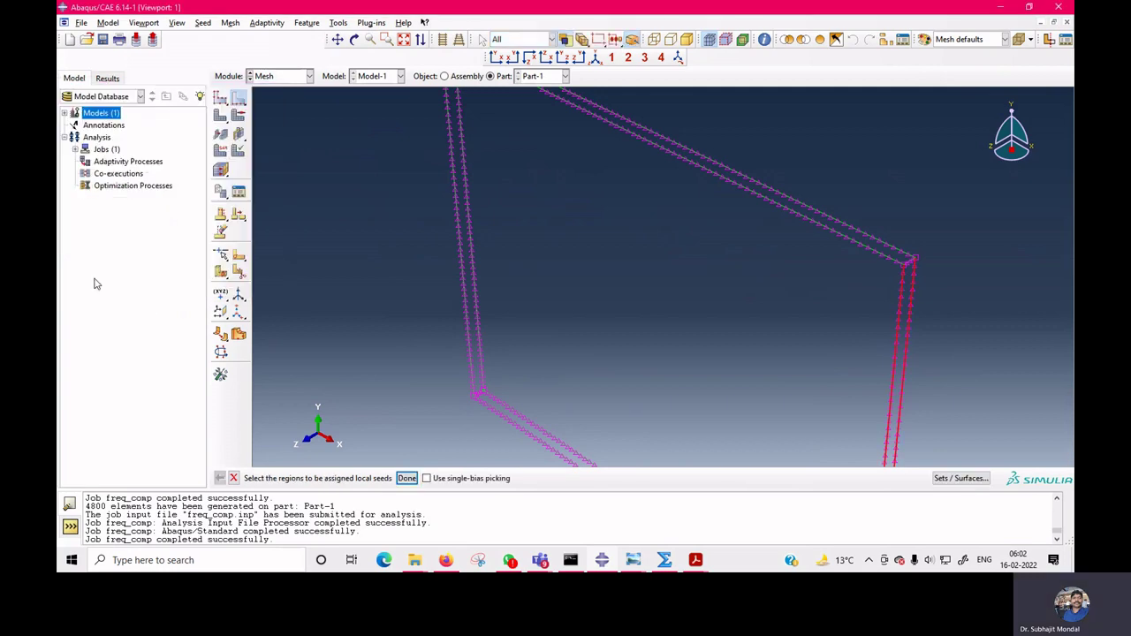
- Mesh the part with the new edge seeds and display the mesh shaded
{"action": "left_click", "coordinate": [220, 117]}
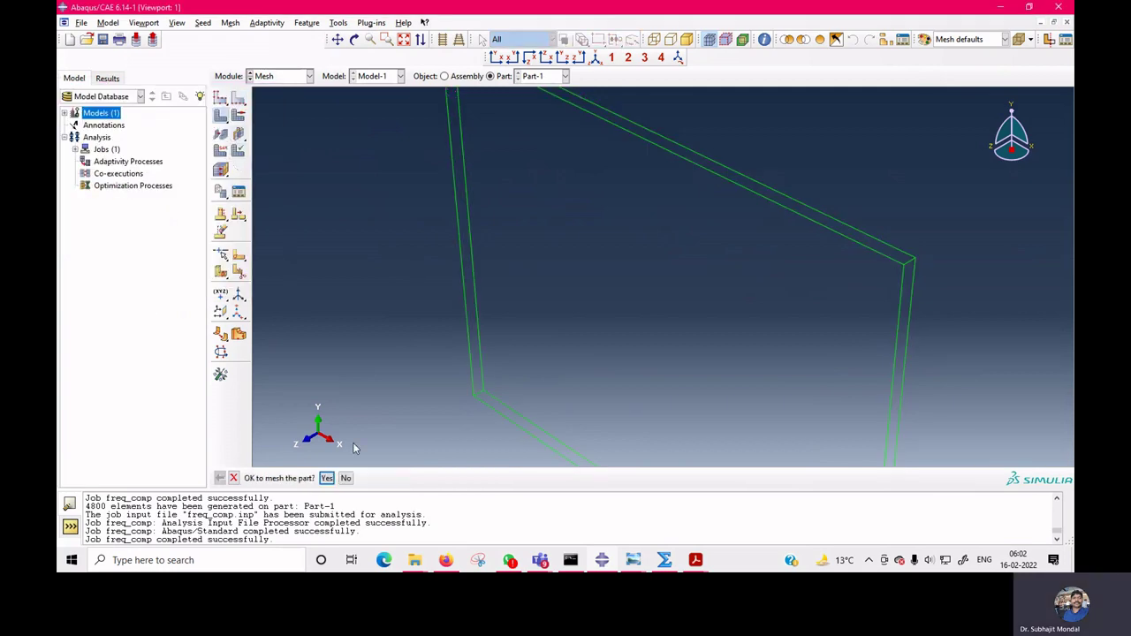
{"action": "left_click", "coordinate": [326, 478]}
{"action": "scroll", "coordinate": [861, 289], "scroll_direction": "down", "scroll_amount": 3}
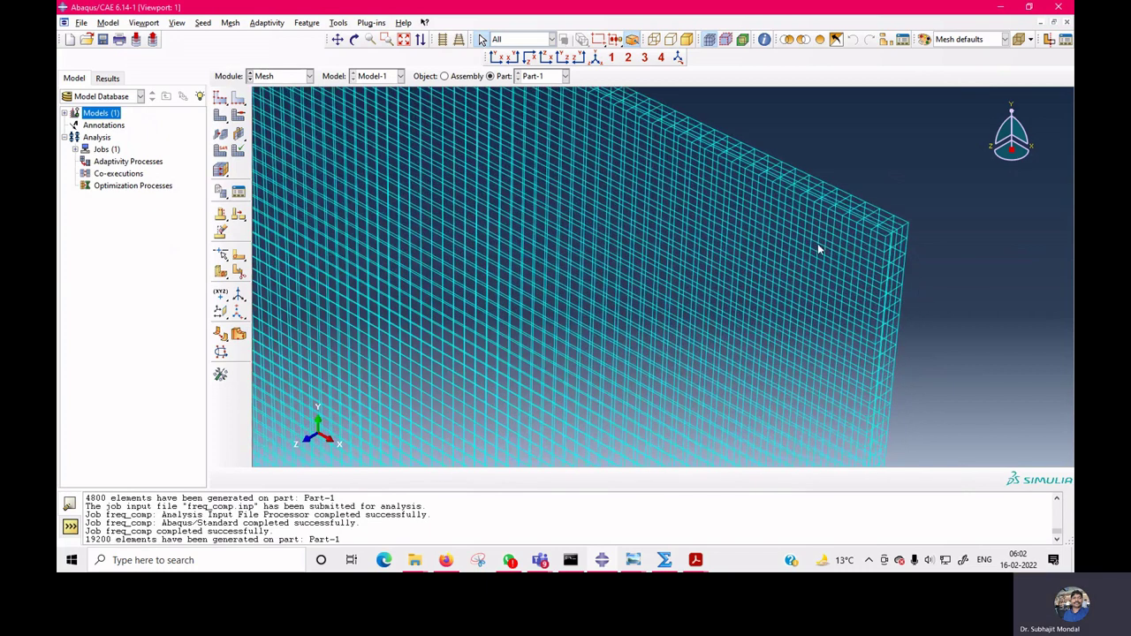
{"action": "left_click", "coordinate": [689, 40]}
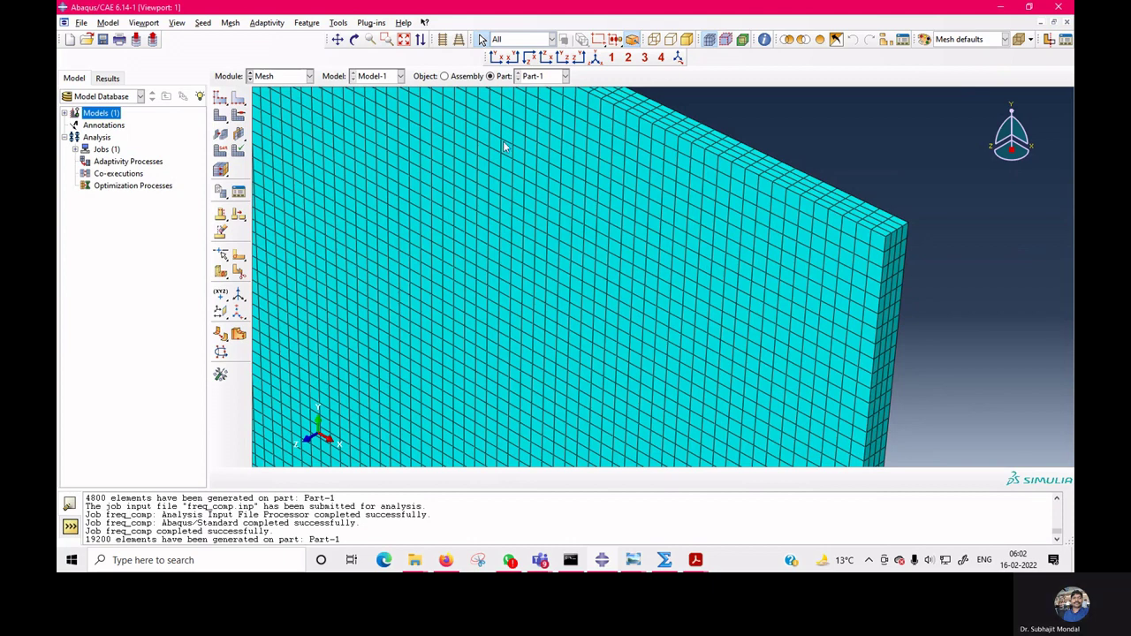
- Edit the frequency step Step-1 to use a minimum frequency of interest of 1 cycle/time
{"action": "left_click", "coordinate": [283, 78]}
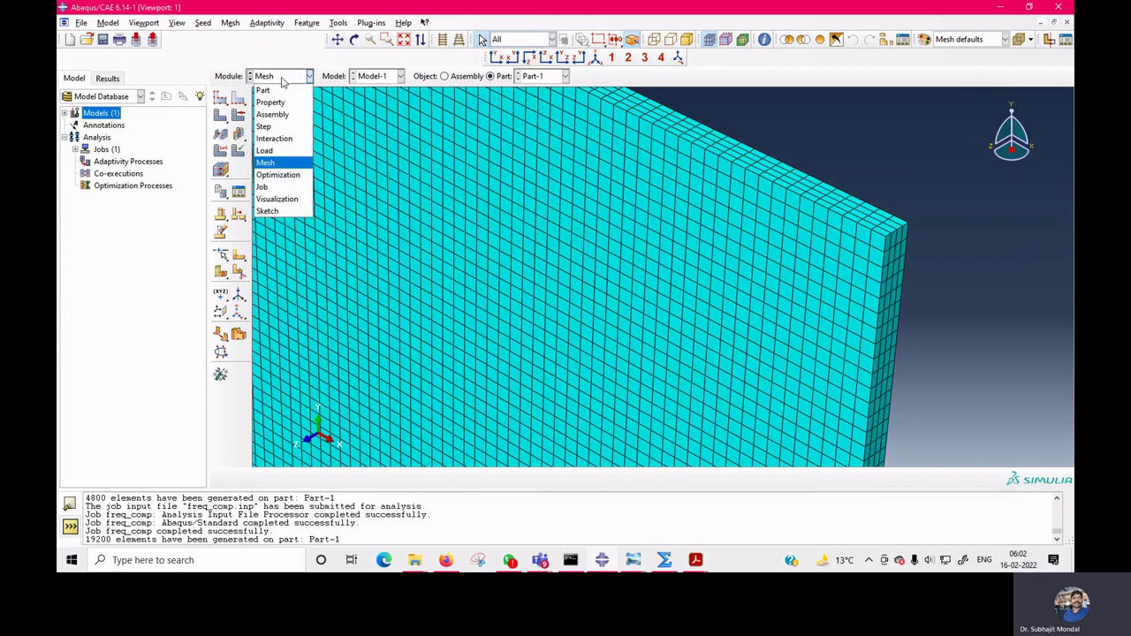
{"action": "left_click", "coordinate": [272, 127]}
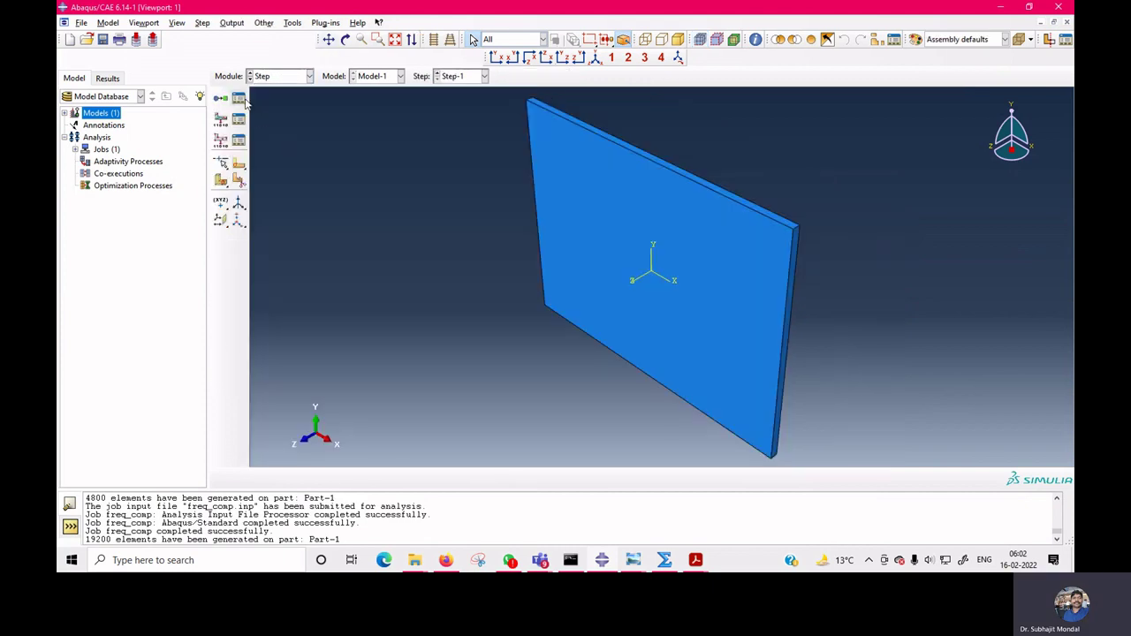
{"action": "left_click", "coordinate": [239, 98]}
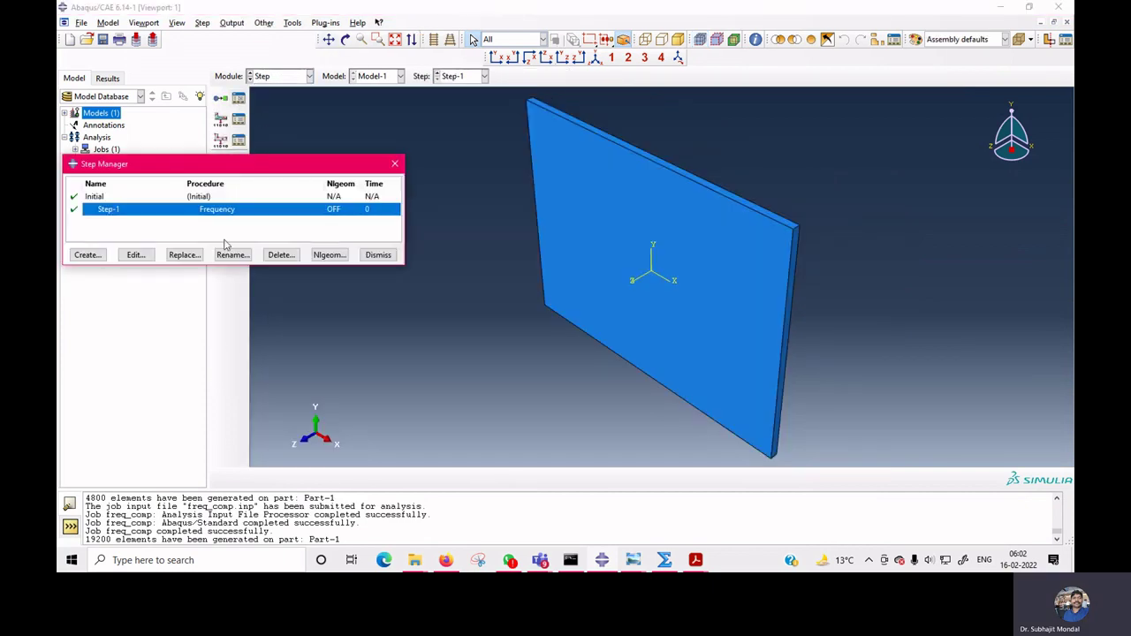
{"action": "left_click", "coordinate": [135, 254]}
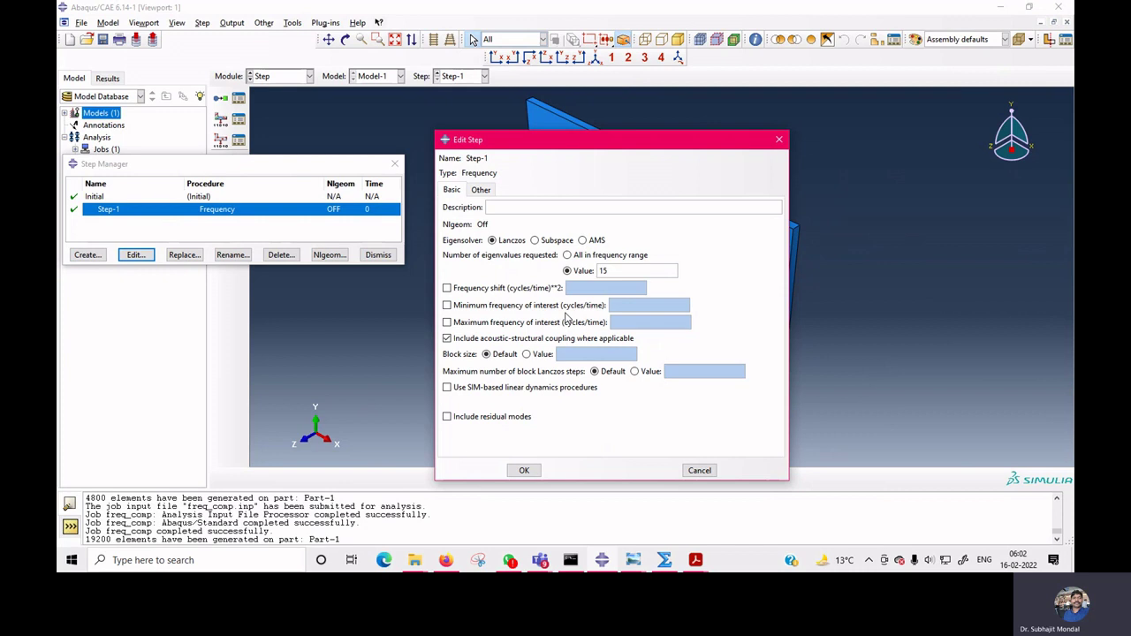
{"action": "left_click", "coordinate": [565, 305]}
{"action": "left_click", "coordinate": [654, 309]}
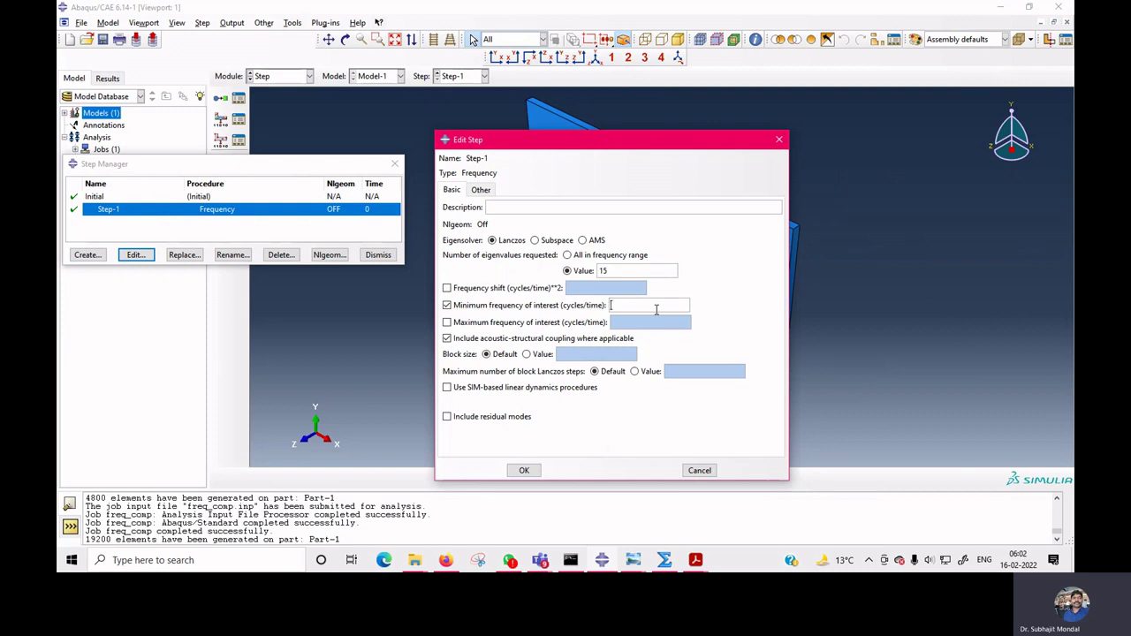
{"action": "type", "text": "1"}
{"action": "left_click", "coordinate": [524, 471]}
{"action": "left_click", "coordinate": [378, 256]}
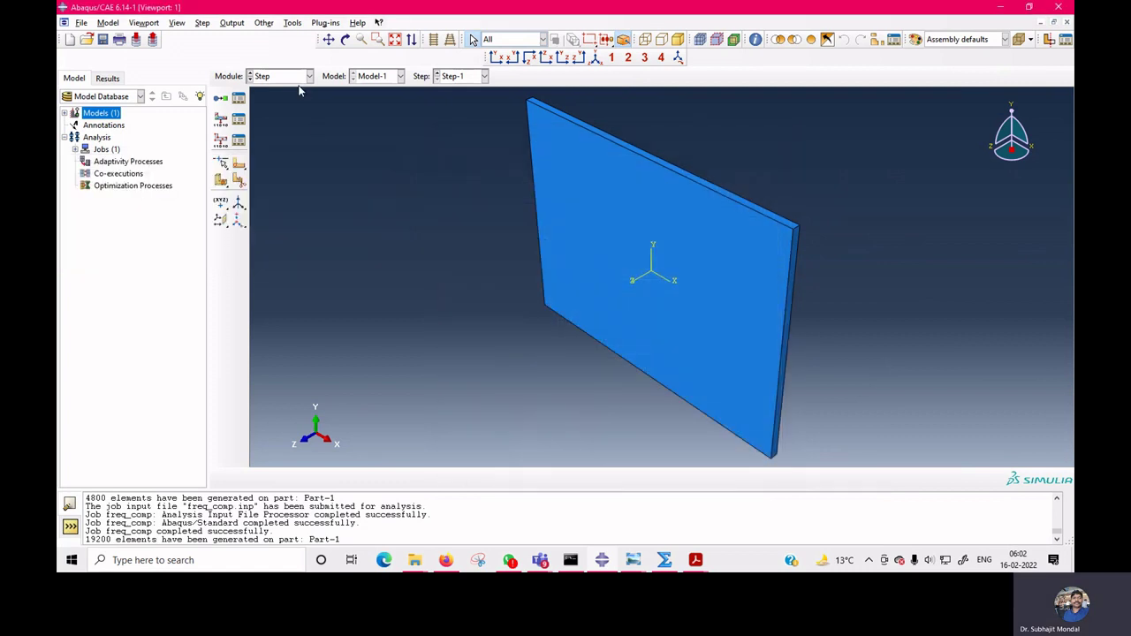
- Resubmit the freq_comp job for analysis and open its results
{"action": "left_click", "coordinate": [279, 76]}
{"action": "left_click", "coordinate": [267, 185]}
{"action": "left_click", "coordinate": [570, 341]}
{"action": "left_click", "coordinate": [100, 150]}
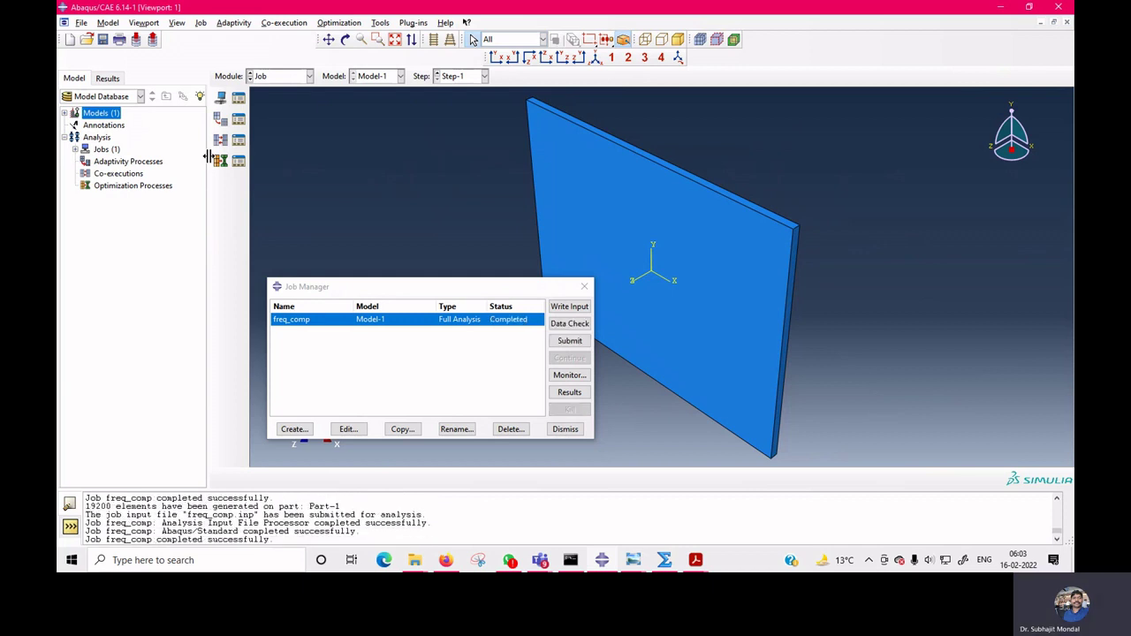
{"action": "left_click", "coordinate": [572, 391]}
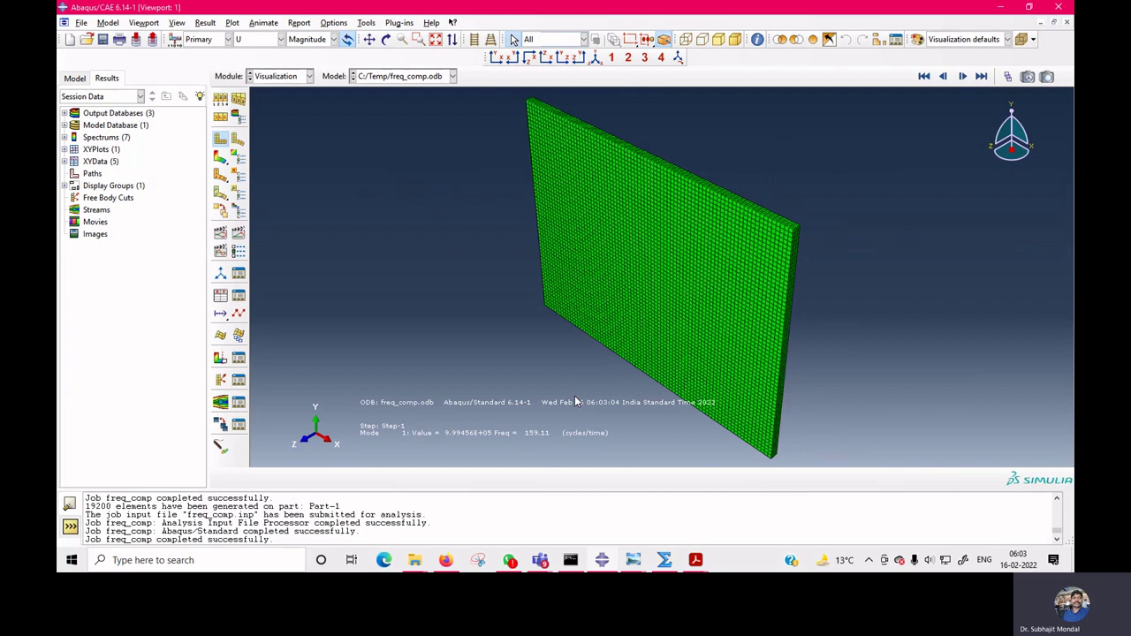
- Step through the frequencies of modes 1 to 5 and bring up the SVM paper for comparison
{"action": "left_click", "coordinate": [959, 77]}
{"action": "left_click", "coordinate": [961, 77]}
{"action": "left_click", "coordinate": [962, 76]}
{"action": "left_click", "coordinate": [962, 77]}
{"action": "left_click", "coordinate": [695, 560]}
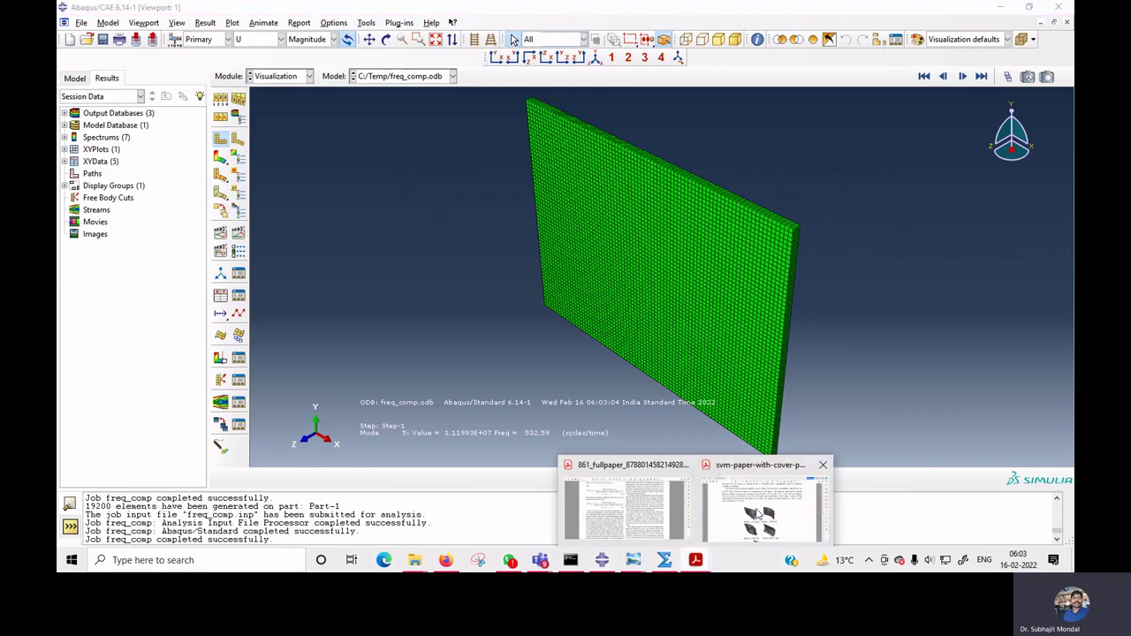
- Examine the published mode shapes and frequencies of modes 1 to 5 in the svm-paper PDF in Acrobat, and return to Abaqus
{"action": "left_click", "coordinate": [757, 511]}
{"action": "scroll", "coordinate": [749, 456], "scroll_direction": "down", "scroll_amount": 3}
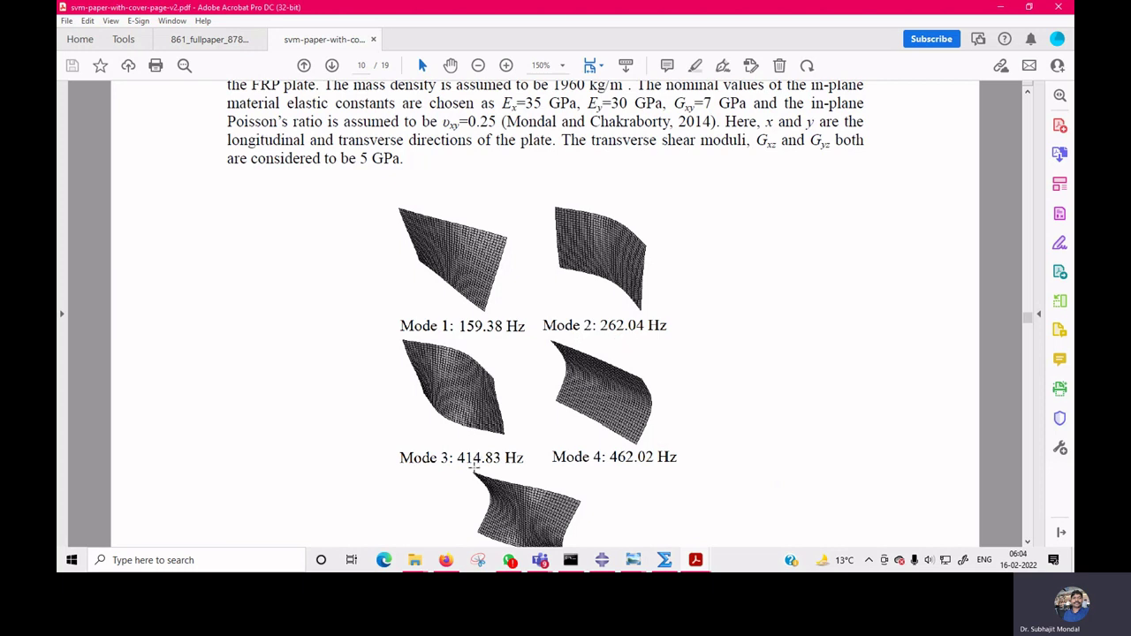
{"action": "scroll", "coordinate": [632, 467], "scroll_direction": "down", "scroll_amount": 1}
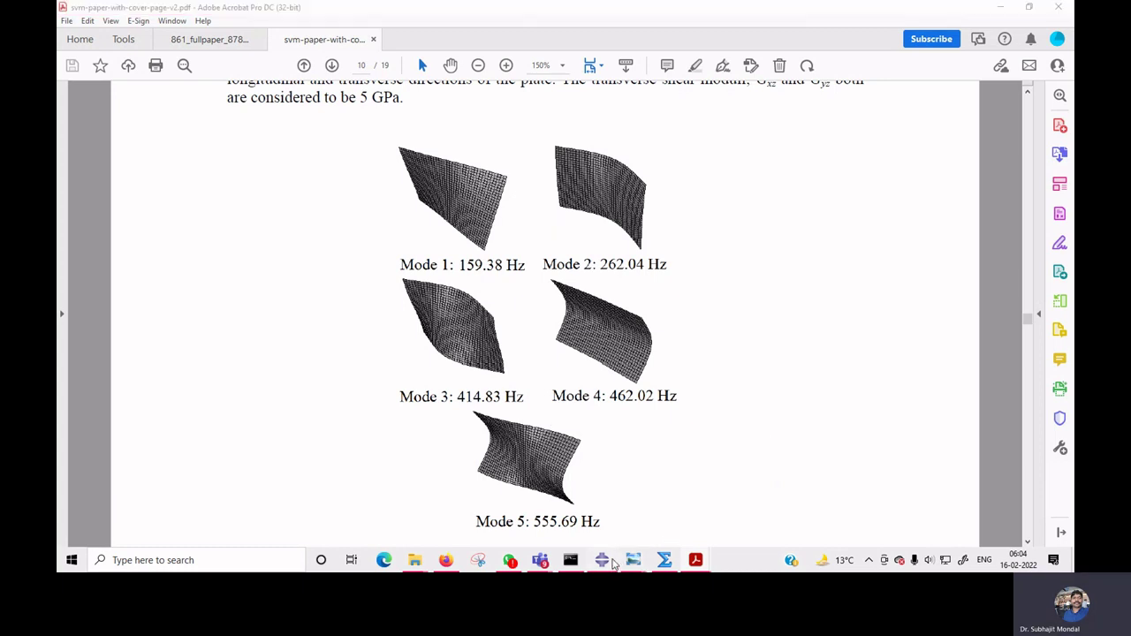
{"action": "left_click", "coordinate": [606, 561]}
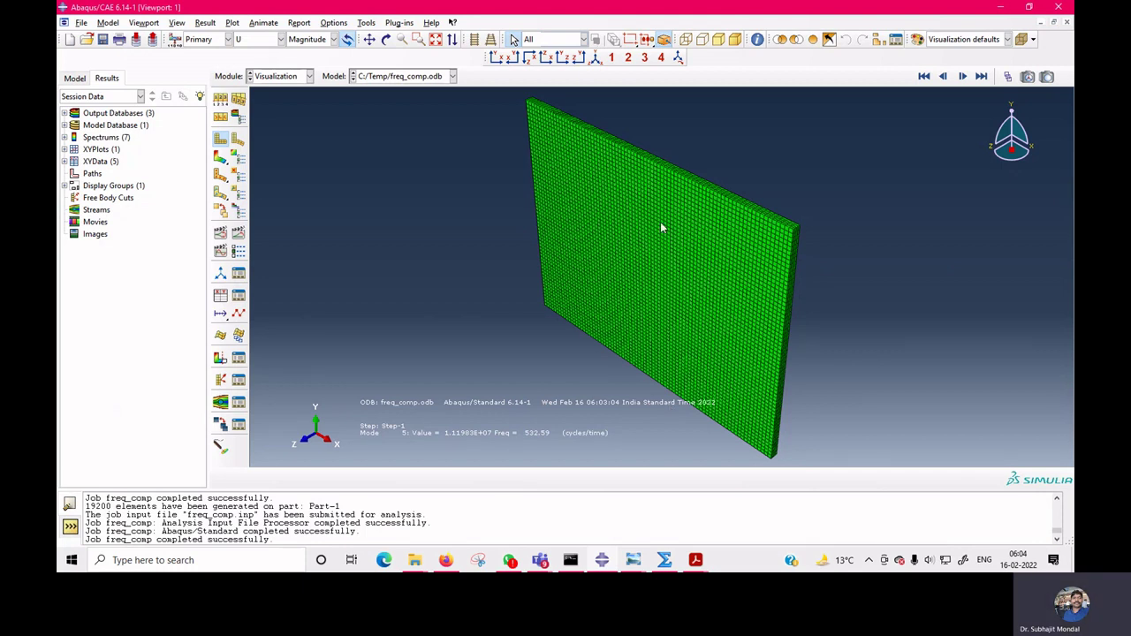
- Show Part-1 in wireframe and open it in the Mesh module
{"action": "left_click", "coordinate": [279, 76]}
{"action": "left_click", "coordinate": [281, 102]}
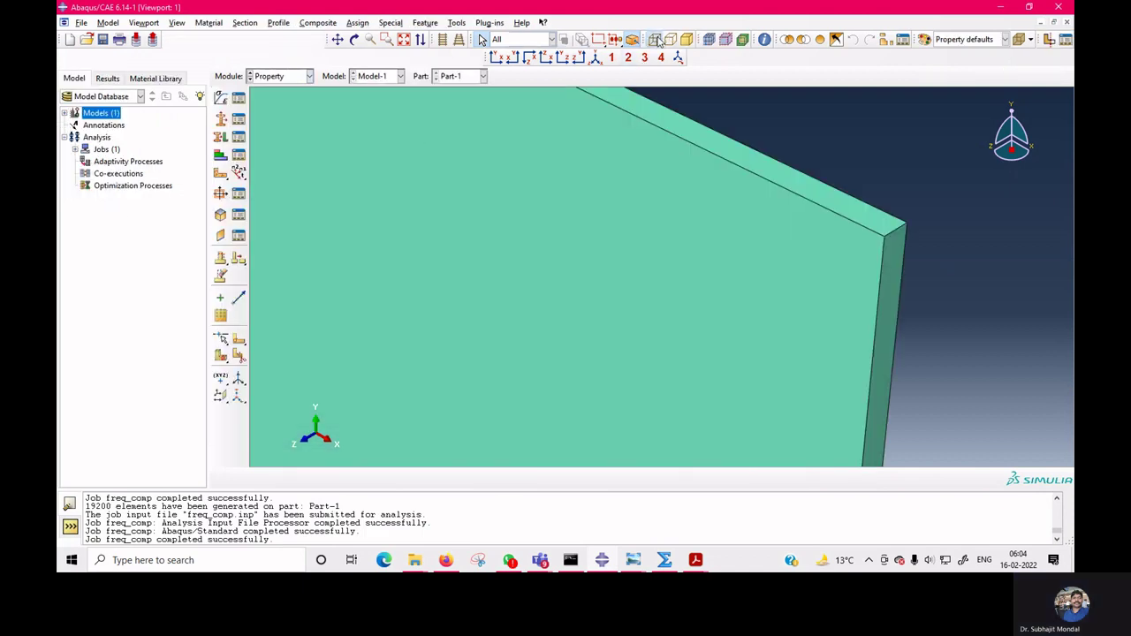
{"action": "left_click", "coordinate": [656, 39]}
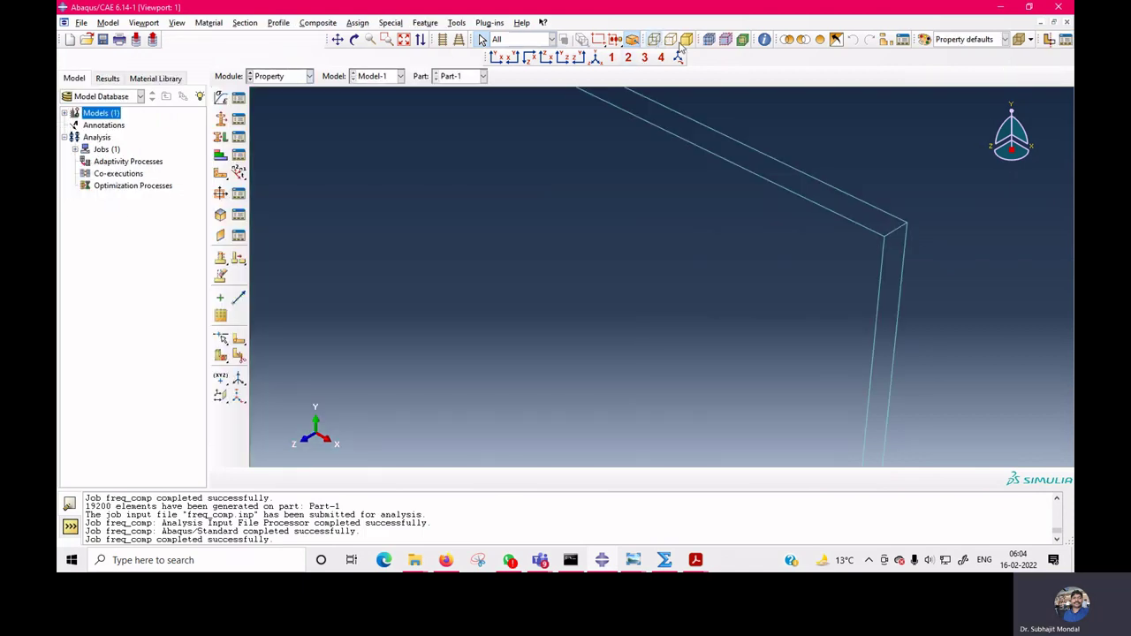
{"action": "left_click", "coordinate": [279, 76]}
{"action": "left_click", "coordinate": [286, 161]}
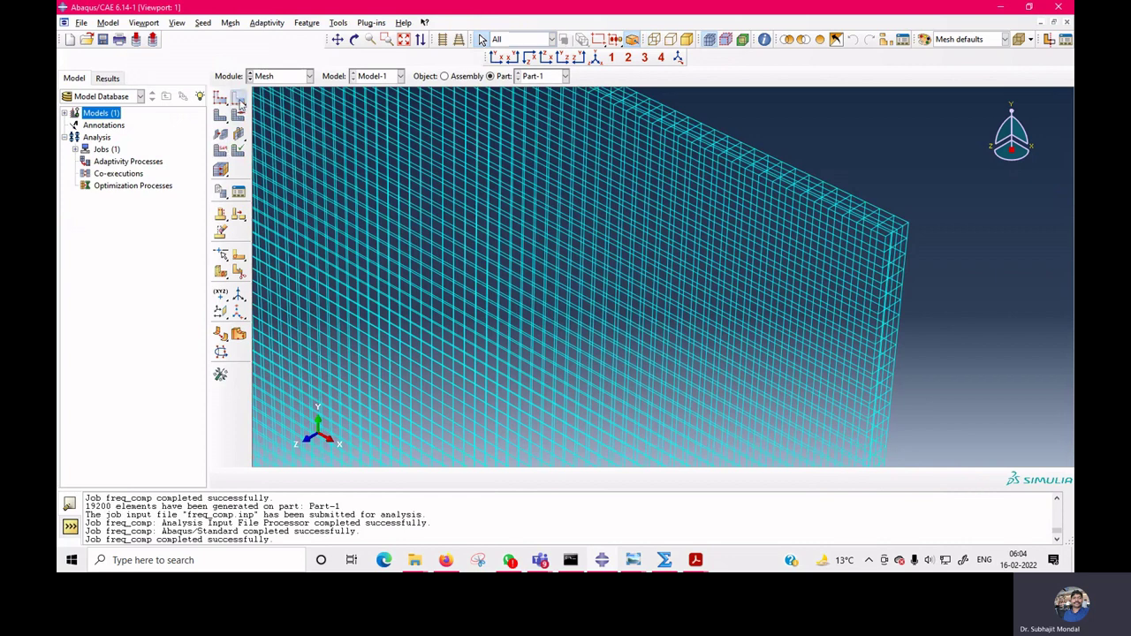
- Seed the plate's two upper long edges by number with 160 elements, deleting the meshes invalidated by the new seeds
{"action": "left_click", "coordinate": [241, 103]}
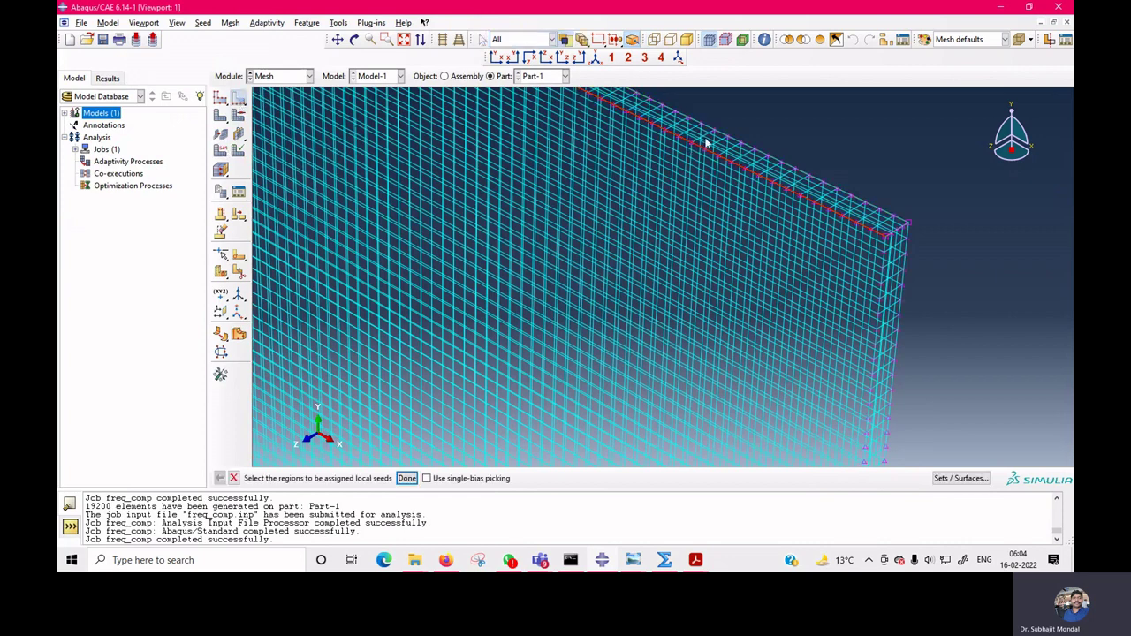
{"action": "left_click", "coordinate": [712, 138]}
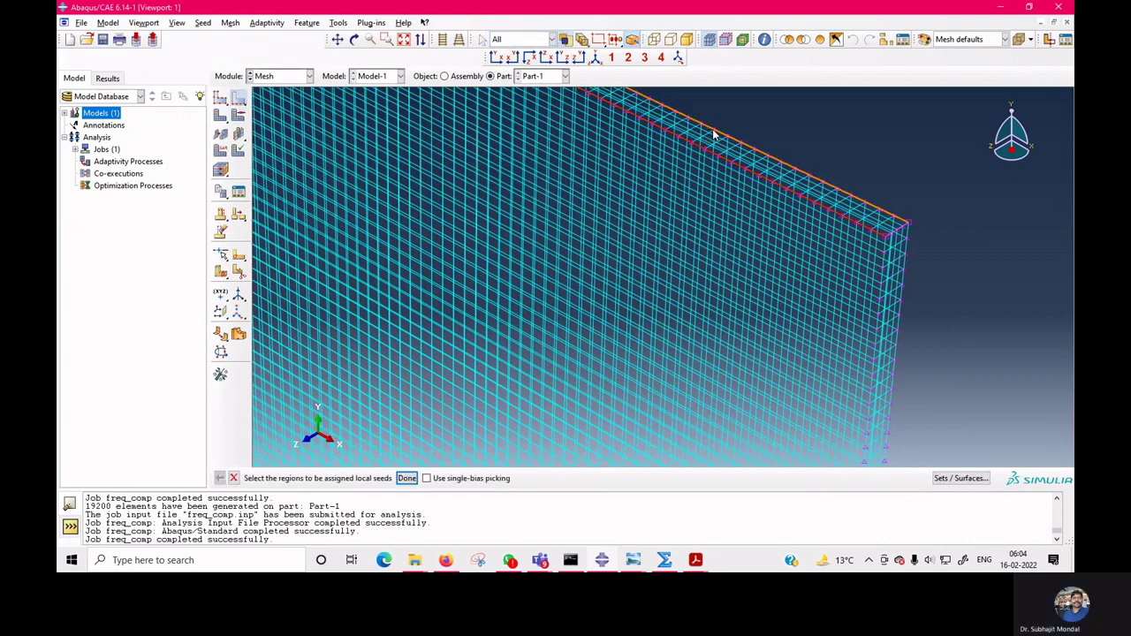
{"action": "left_click", "coordinate": [406, 478]}
{"action": "double_click", "coordinate": [160, 193]}
{"action": "type", "text": "1600"}
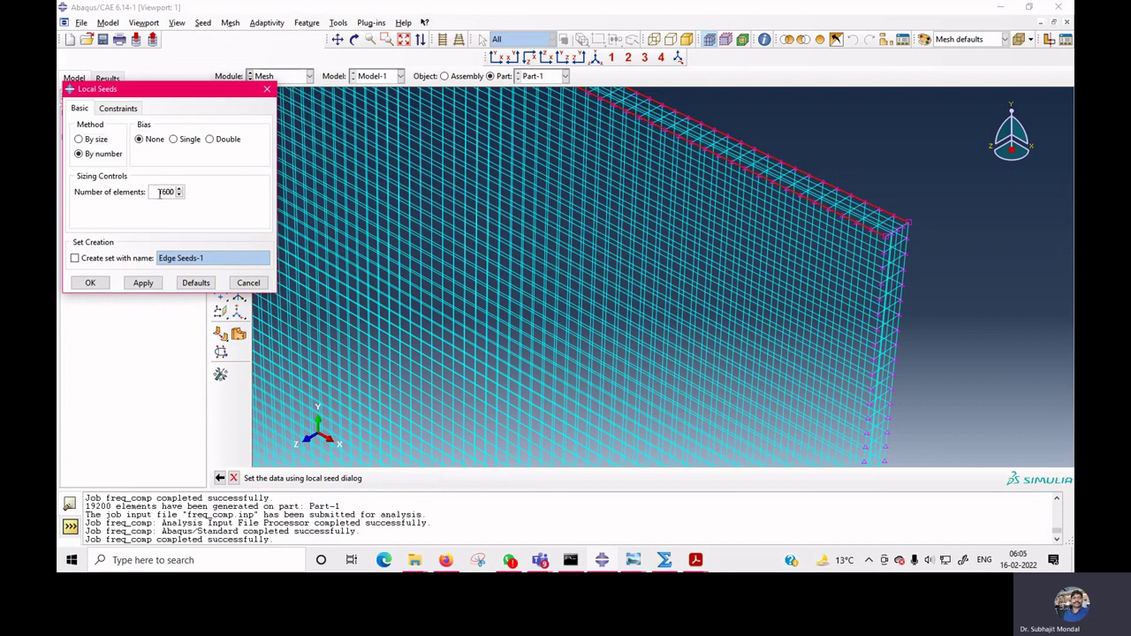
{"action": "left_click", "coordinate": [136, 286]}
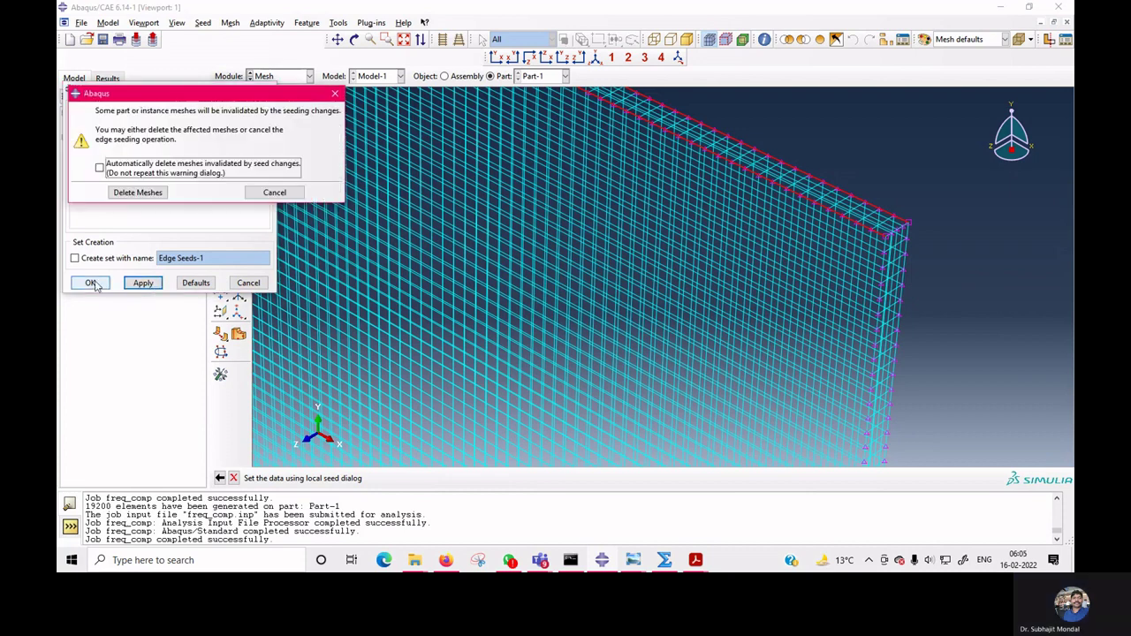
{"action": "left_click", "coordinate": [136, 191]}
{"action": "left_click", "coordinate": [90, 283]}
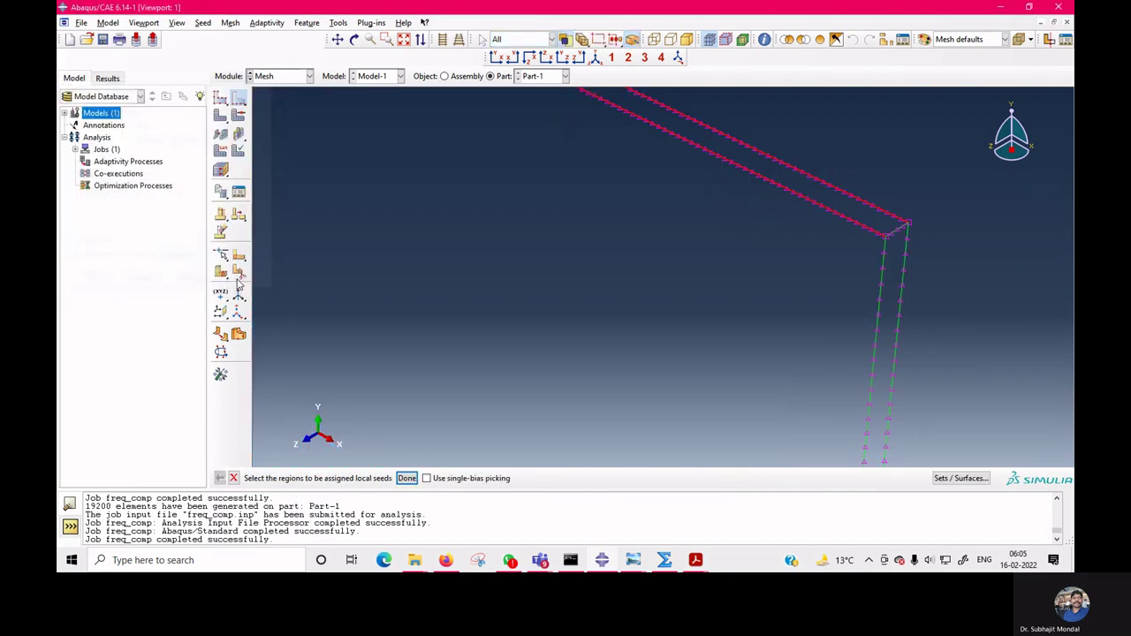
- Seed the two vertical edges at the plate's +X end by number with 120 elements
{"action": "left_click", "coordinate": [877, 334]}
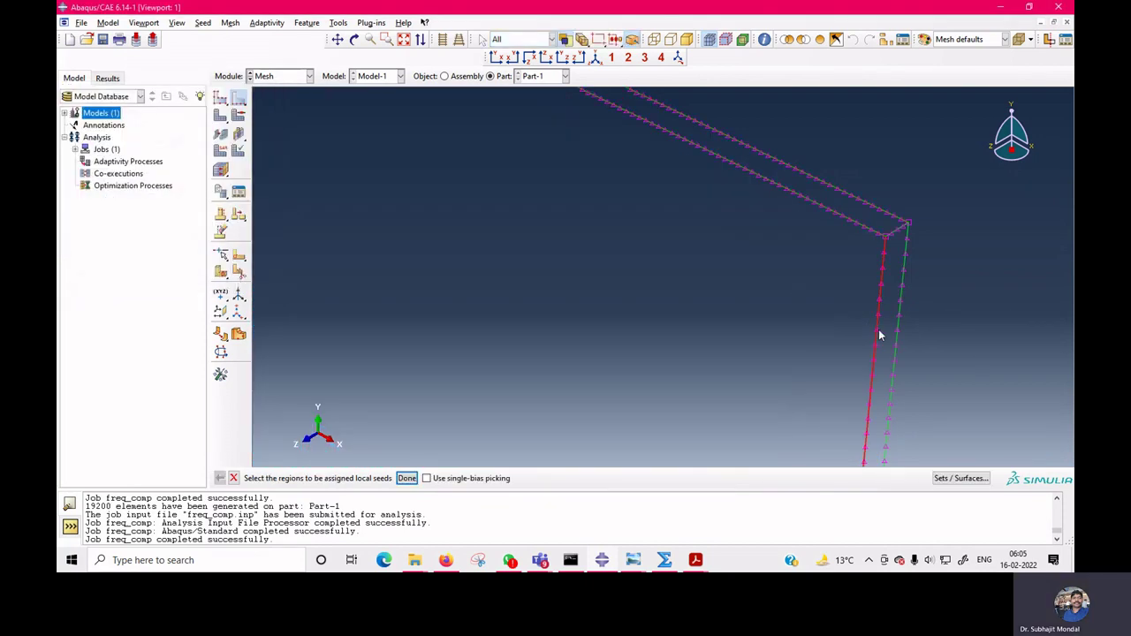
{"action": "left_click", "coordinate": [899, 332], "text": "shift"}
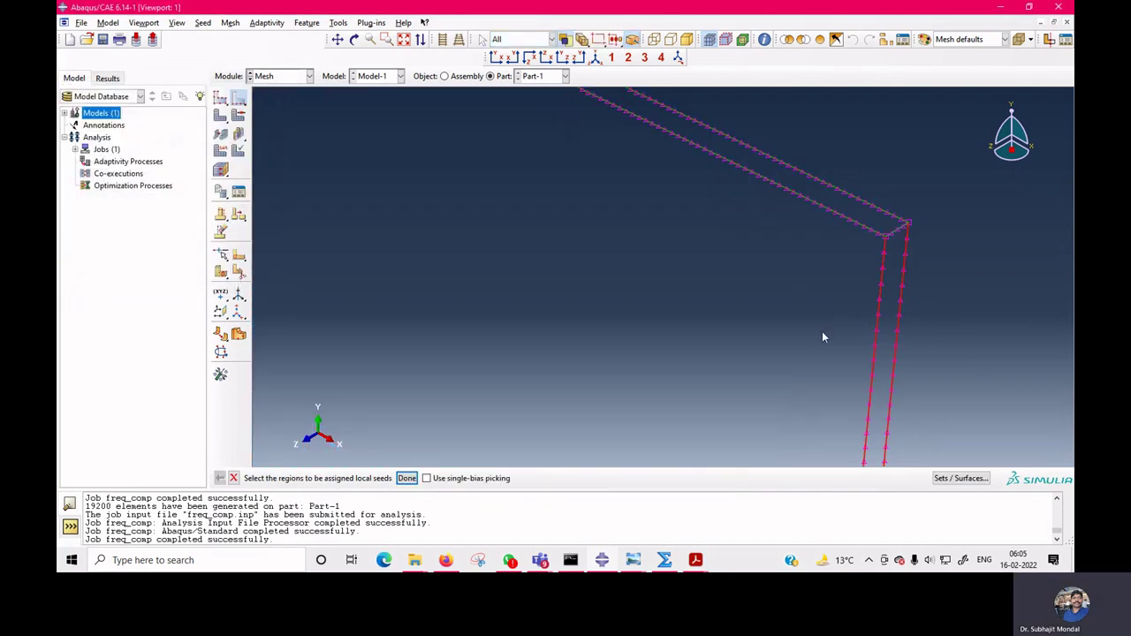
{"action": "left_click", "coordinate": [406, 478]}
{"action": "left_click_drag", "start_coordinate": [170, 192], "coordinate": [160, 191]}
{"action": "type", "text": "120"}
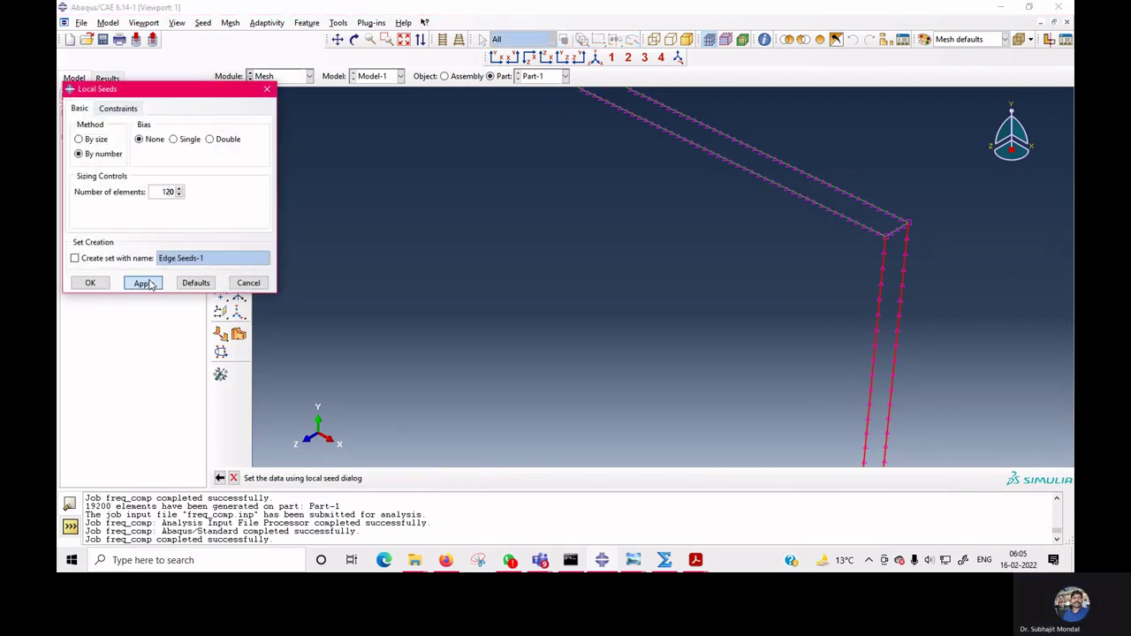
{"action": "left_click", "coordinate": [90, 282]}
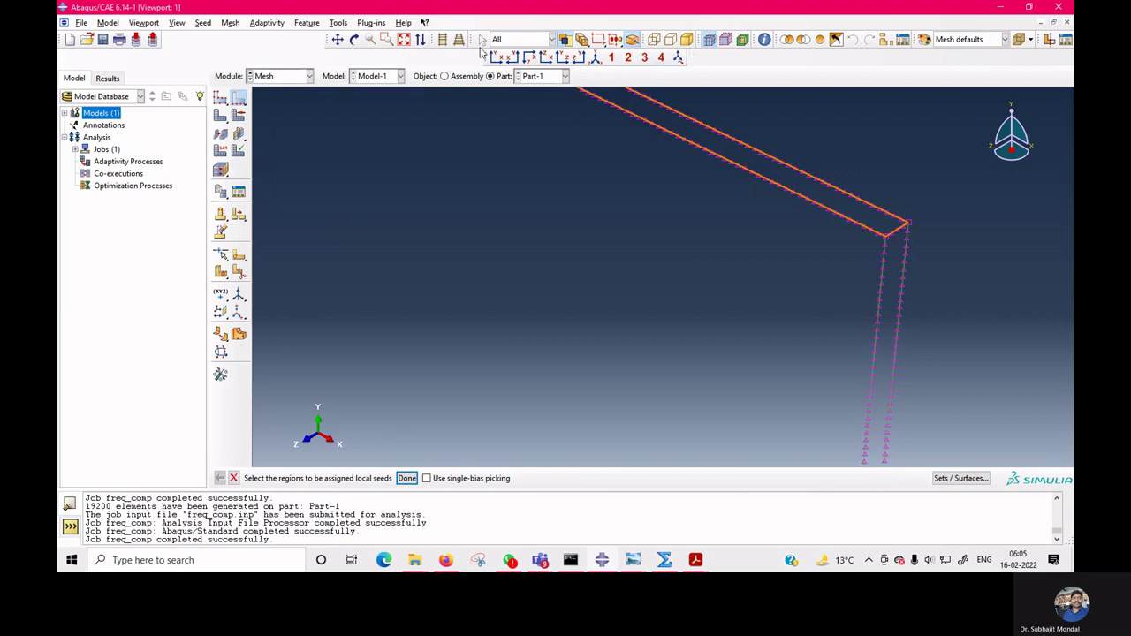
- Seed the two vertical edges at the plate's opposite, -X end by number with 120 elements
{"action": "left_click", "coordinate": [337, 39]}
{"action": "left_click_drag", "start_coordinate": [541, 217], "coordinate": [540, 220]}
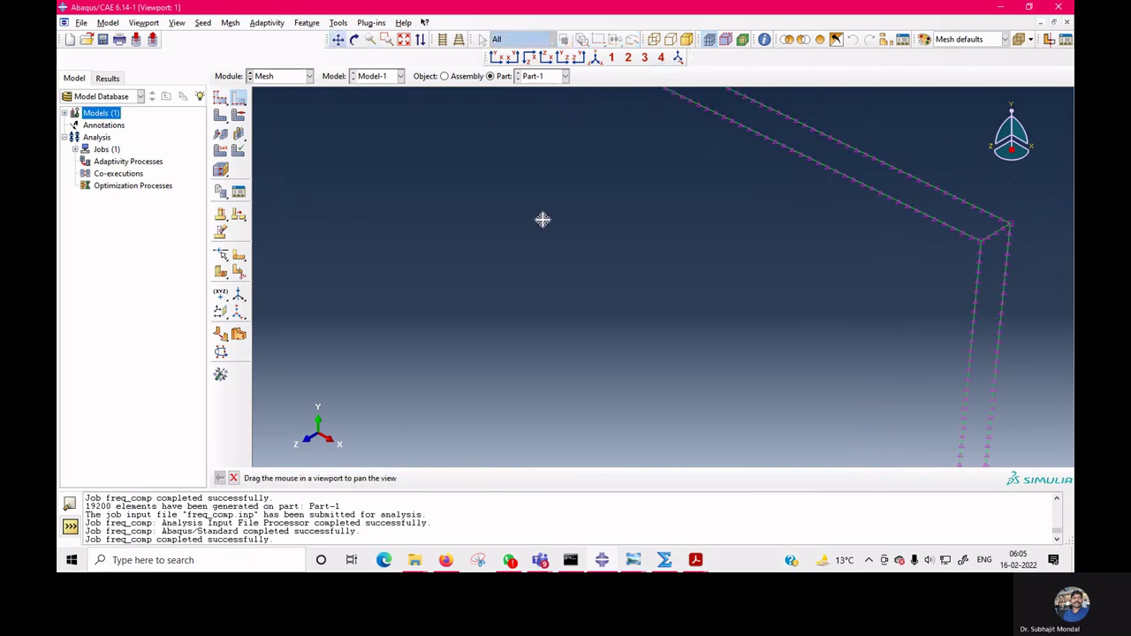
{"action": "left_click", "coordinate": [403, 39]}
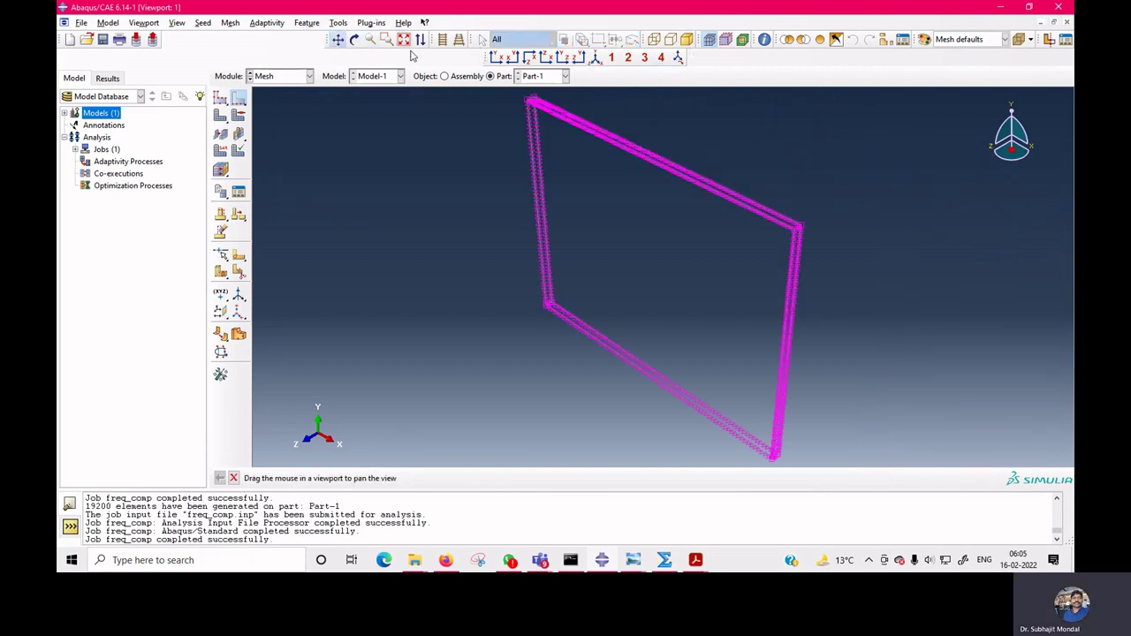
{"action": "right_click", "coordinate": [455, 181]}
{"action": "left_click", "coordinate": [521, 232]}
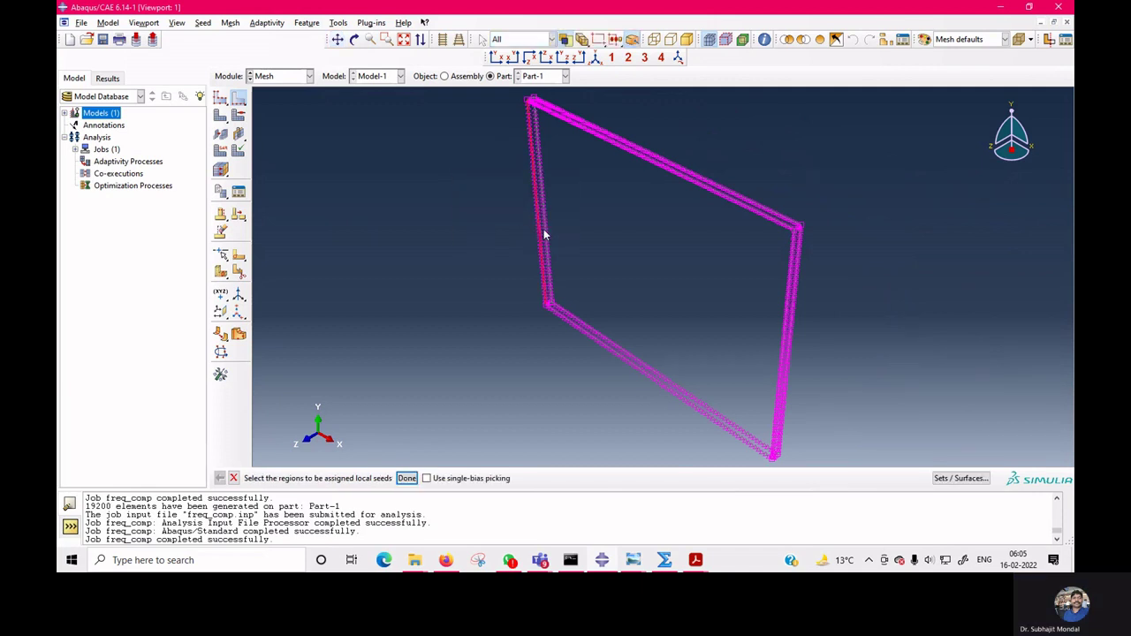
{"action": "left_click", "coordinate": [406, 478]}
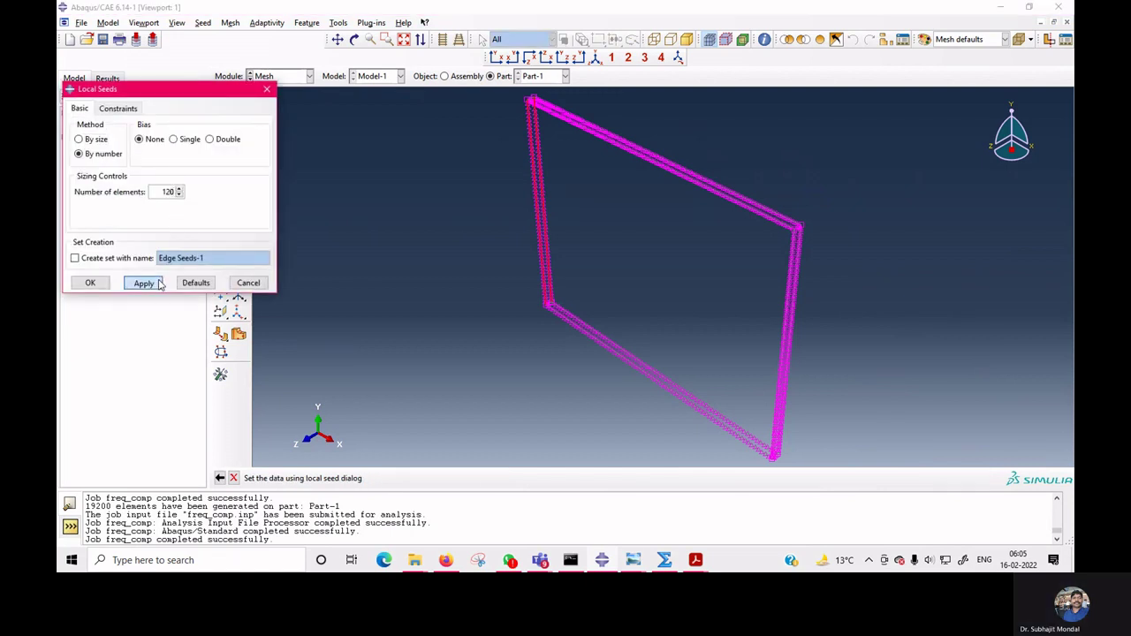
{"action": "left_click", "coordinate": [92, 285]}
- Seed the plate's two lower long edges by number with 160 elements
{"action": "left_click", "coordinate": [569, 320]}
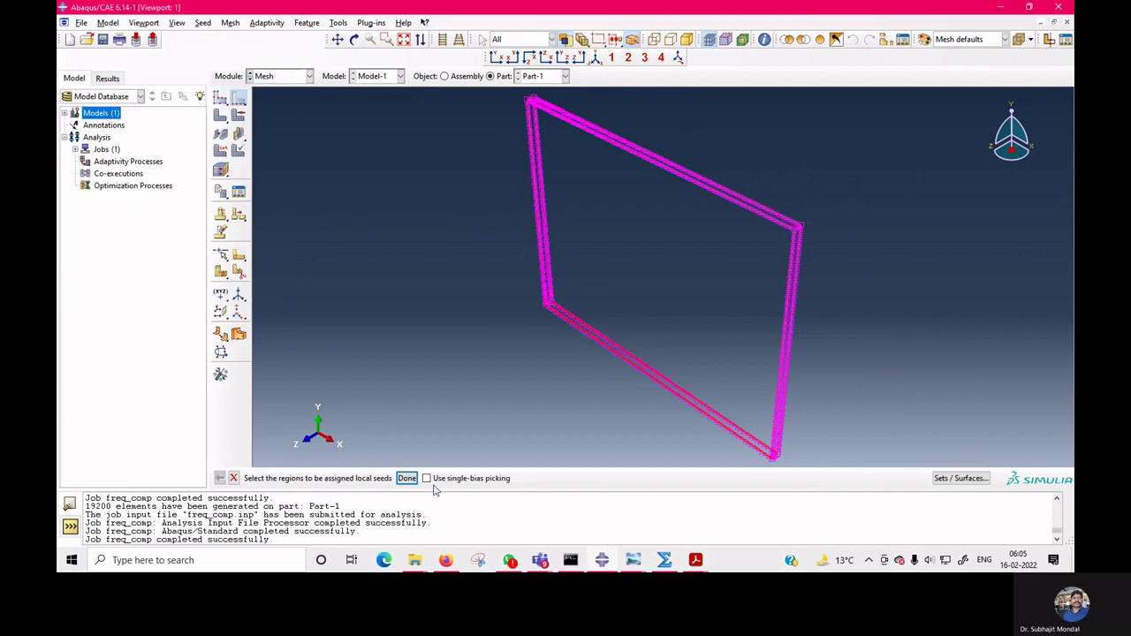
{"action": "left_click", "coordinate": [406, 478]}
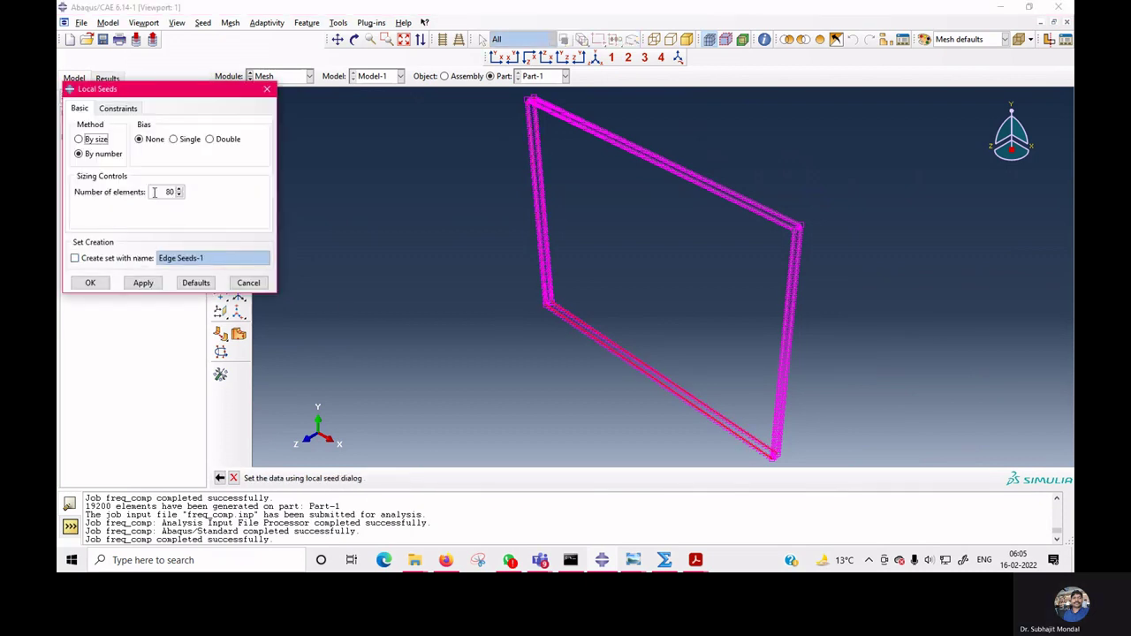
{"action": "type", "text": "160"}
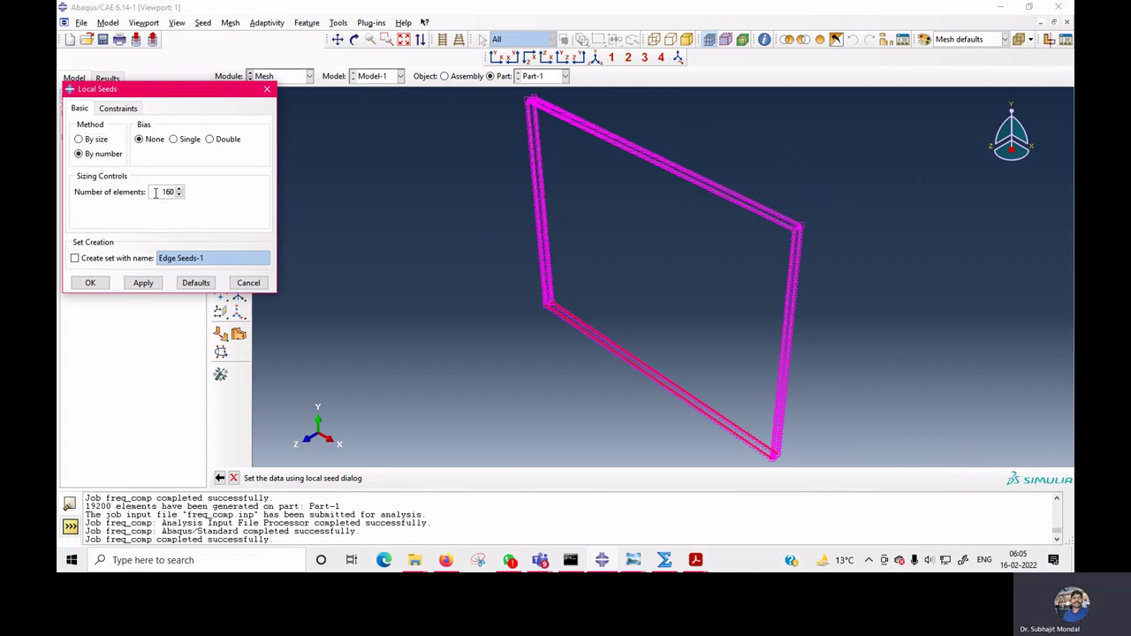
{"action": "left_click", "coordinate": [90, 283]}
- Mesh the part with the refined edge seeds and inspect the shaded mesh near the plate's upper corner
{"action": "left_click", "coordinate": [223, 120]}
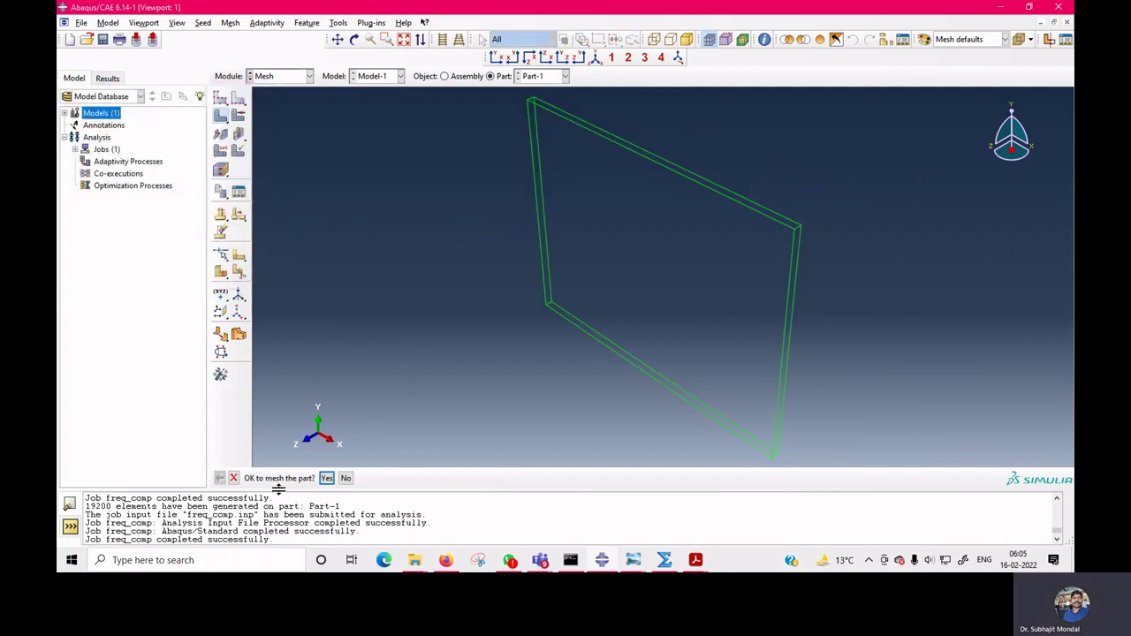
{"action": "left_click", "coordinate": [323, 478]}
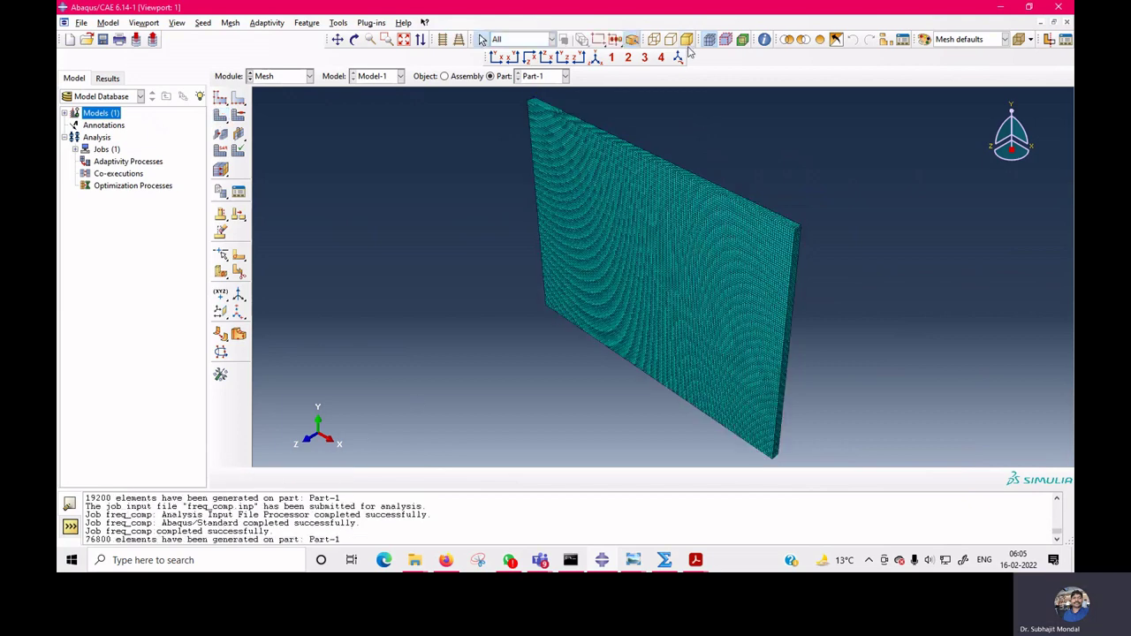
{"action": "scroll", "coordinate": [768, 234], "scroll_direction": "down", "scroll_amount": 2}
{"action": "scroll", "coordinate": [768, 234], "scroll_direction": "down", "scroll_amount": 2}
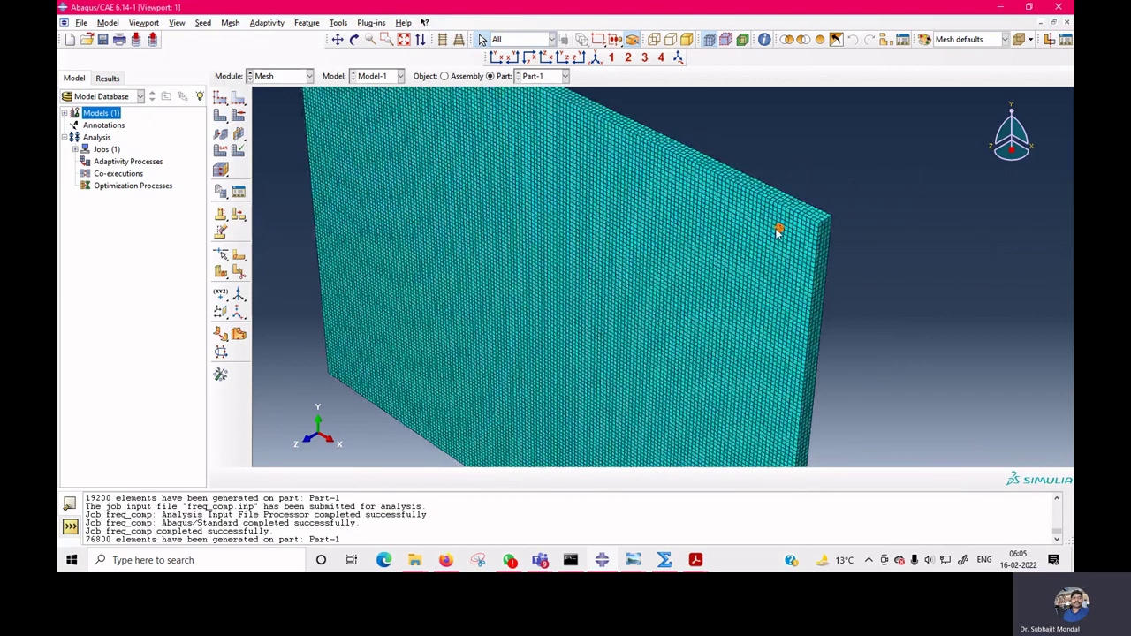
{"action": "scroll", "coordinate": [826, 227], "scroll_direction": "down", "scroll_amount": 3}
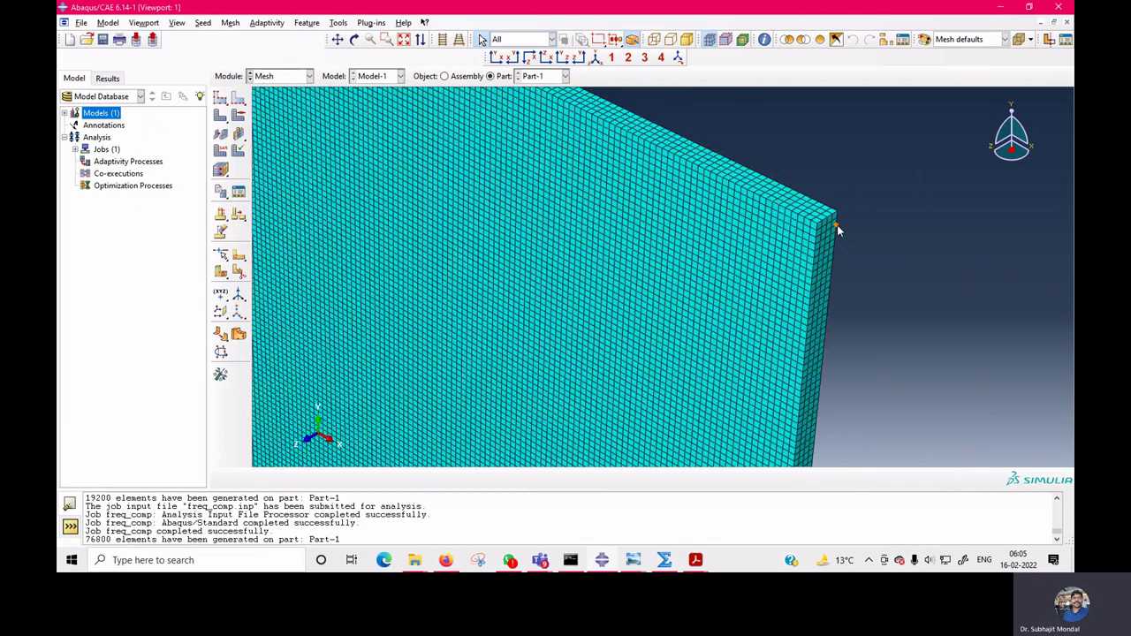
- Resubmit the freq_comp job from the Job module for analysis, overwriting its existing job files
{"action": "left_click", "coordinate": [255, 76]}
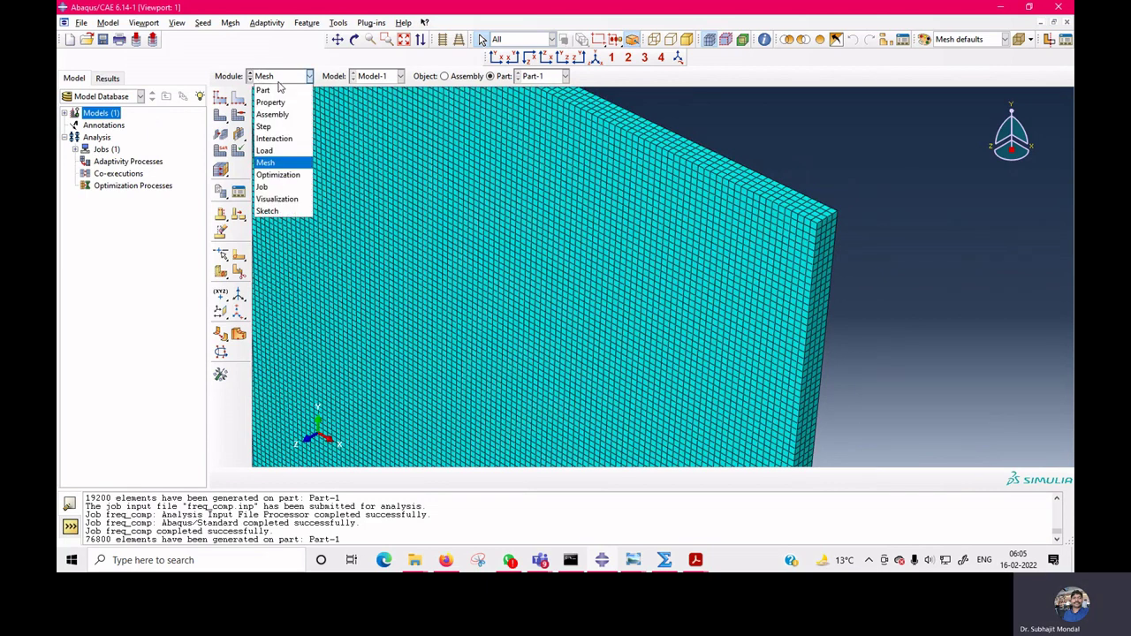
{"action": "left_click", "coordinate": [273, 189]}
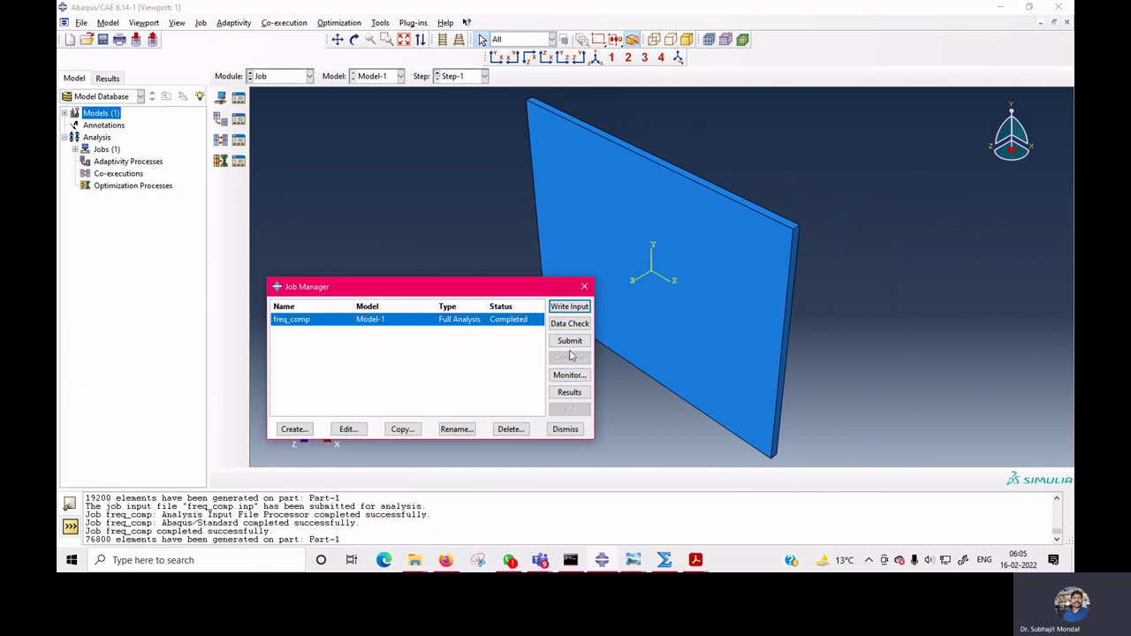
{"action": "left_click", "coordinate": [569, 306]}
{"action": "left_click", "coordinate": [99, 151]}
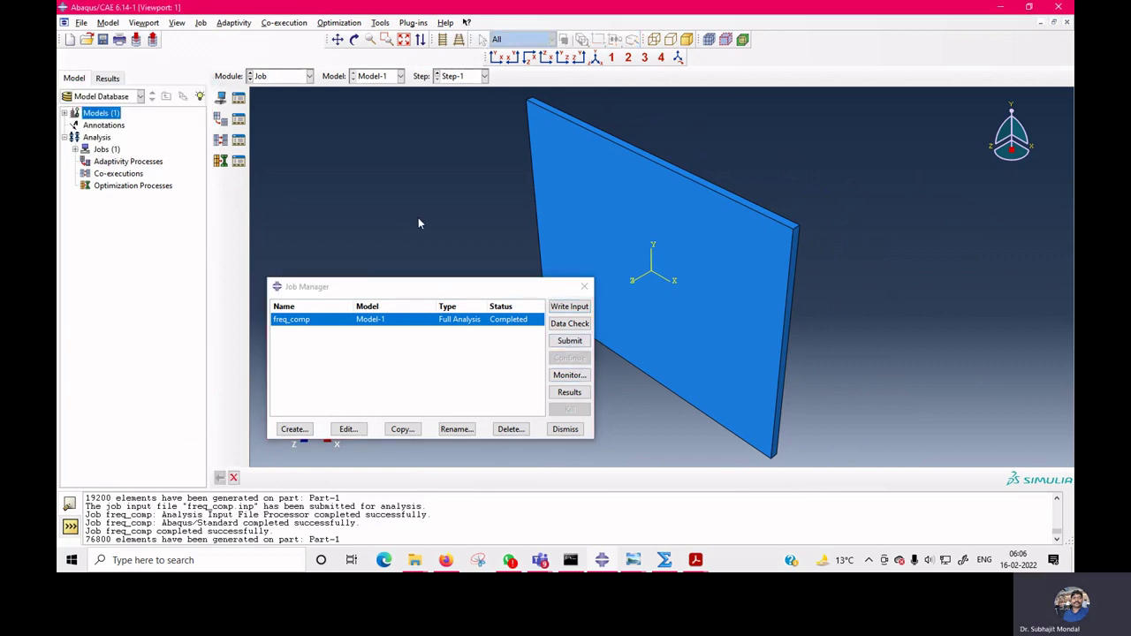
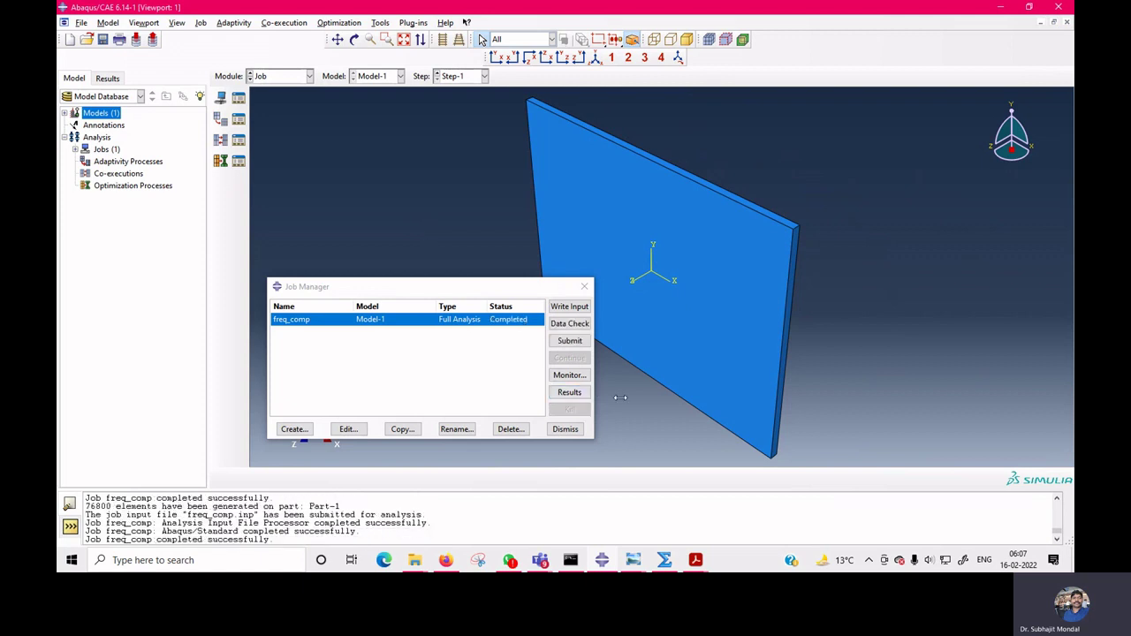
- Open the freq_comp results, plot displacement contours on the deformed plate, and step from mode 1 through mode 4 to check the frequencies
{"action": "left_click", "coordinate": [569, 393]}
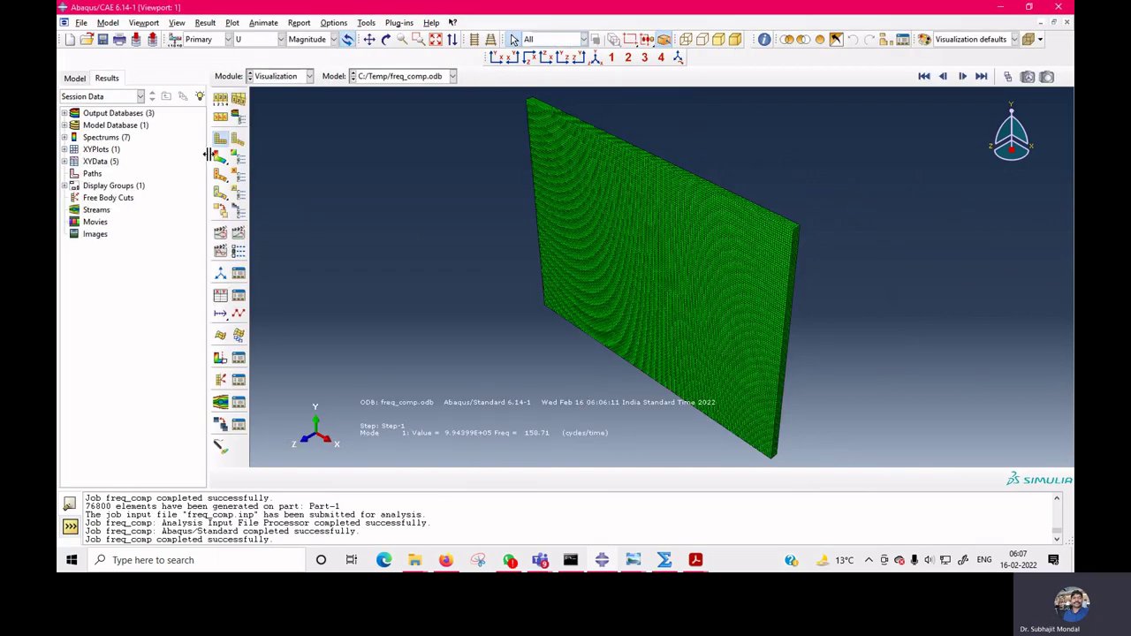
{"action": "left_click", "coordinate": [221, 158]}
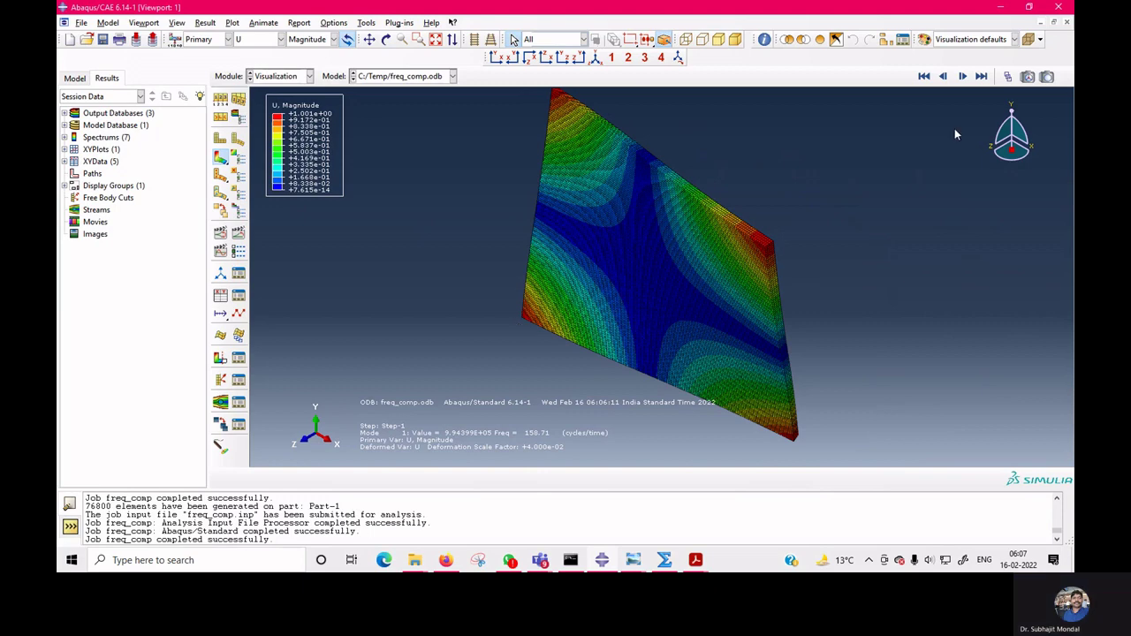
{"action": "left_click", "coordinate": [963, 77]}
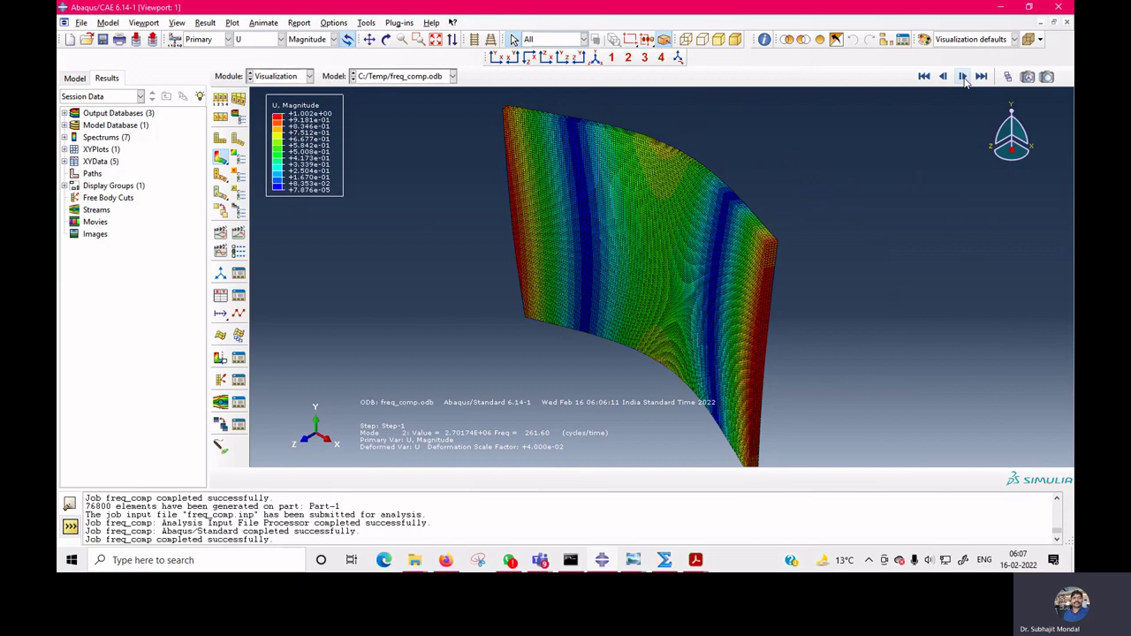
{"action": "left_click", "coordinate": [962, 77]}
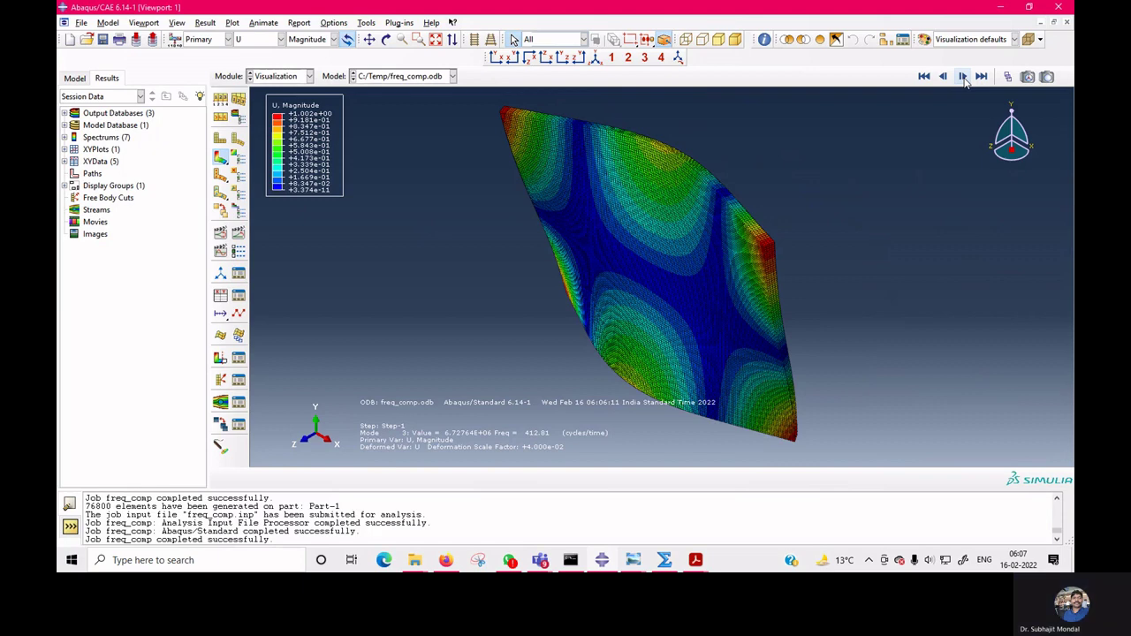
{"action": "left_click", "coordinate": [963, 77]}
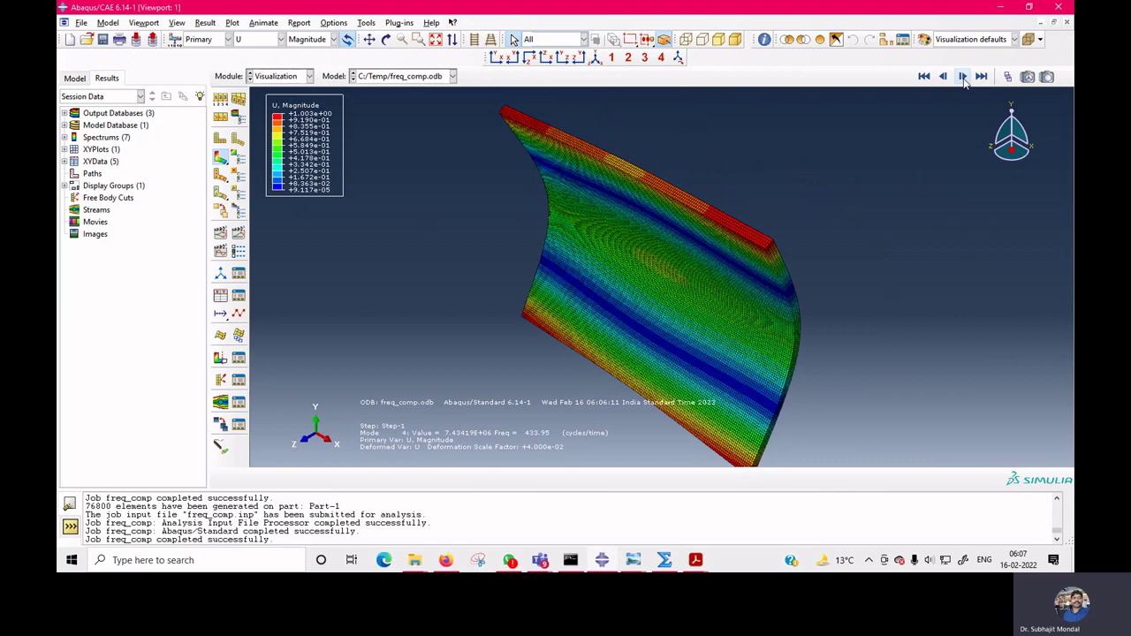
- Advance the contour plot to mode 5, then compare against the mode frequencies in Fig. 2 of the svm-paper PDF and return to Abaqus
{"action": "left_click", "coordinate": [963, 77]}
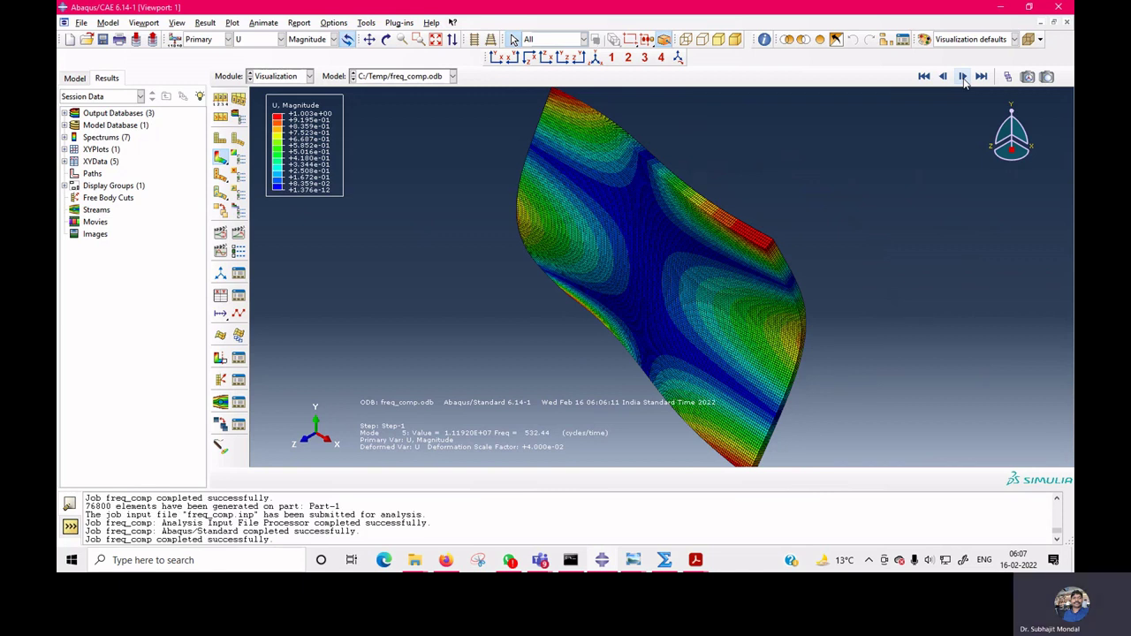
{"action": "left_click", "coordinate": [702, 562]}
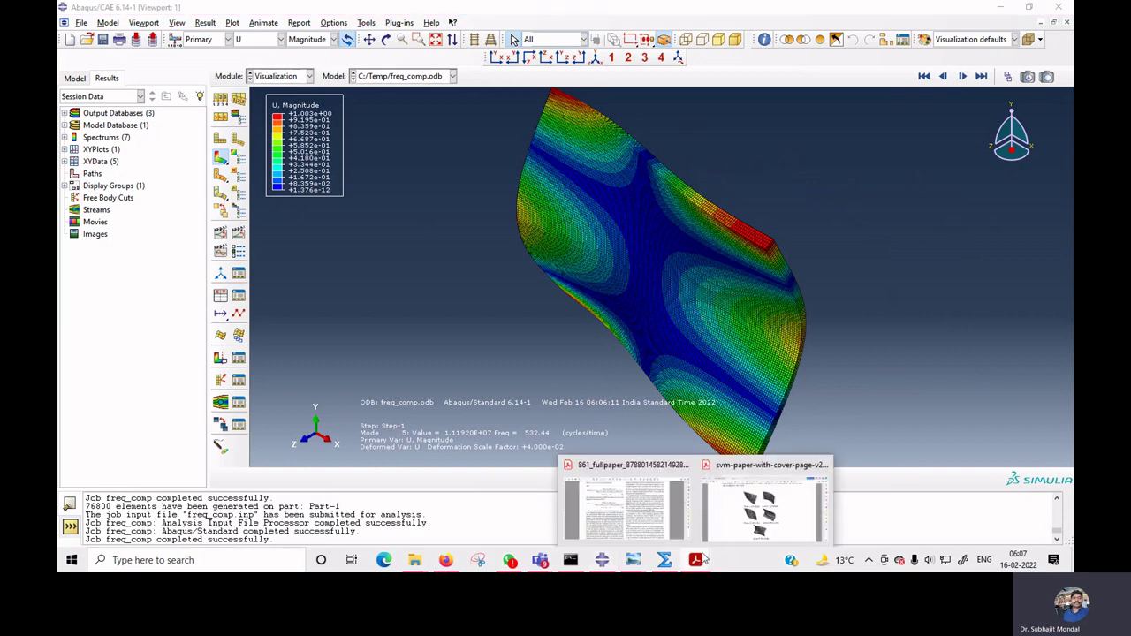
{"action": "left_click", "coordinate": [757, 535]}
{"action": "scroll", "coordinate": [691, 475], "scroll_direction": "down", "scroll_amount": 1}
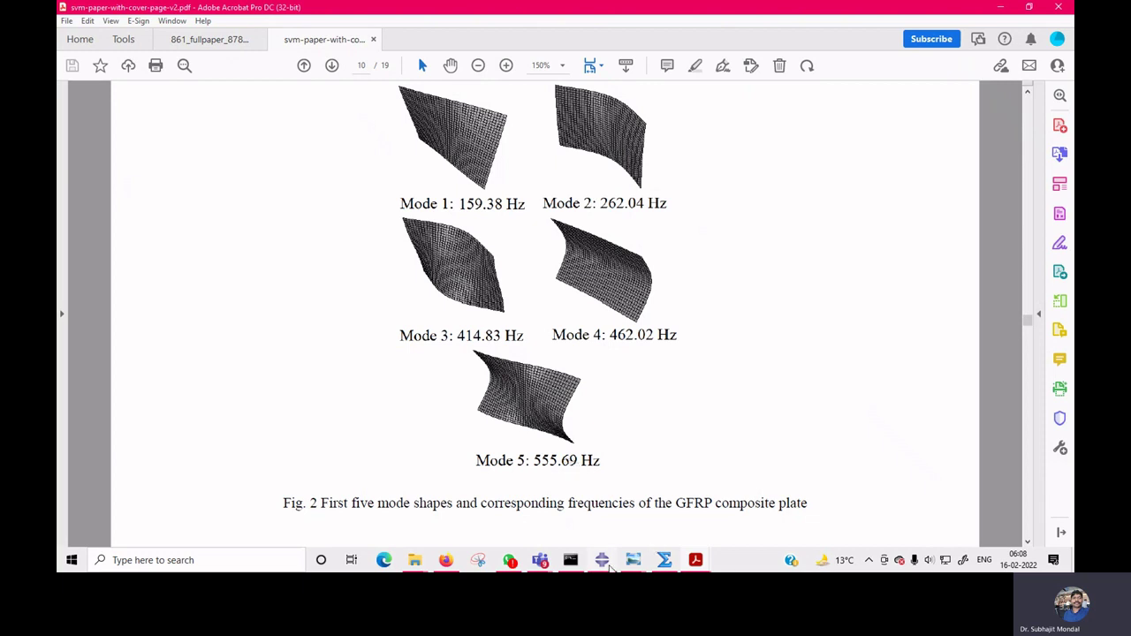
{"action": "left_click", "coordinate": [604, 560]}
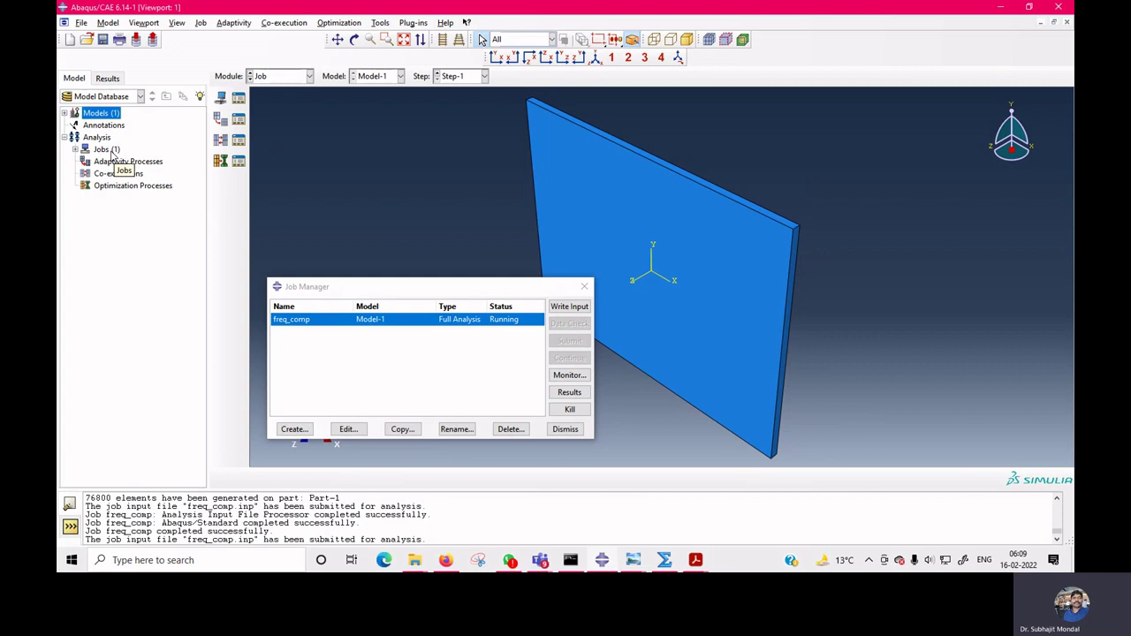
- Reopen the svm-paper PDF, highlight the passage on the plate's dimensions and thickness on page 11, and return to Abaqus
{"action": "left_click", "coordinate": [696, 559]}
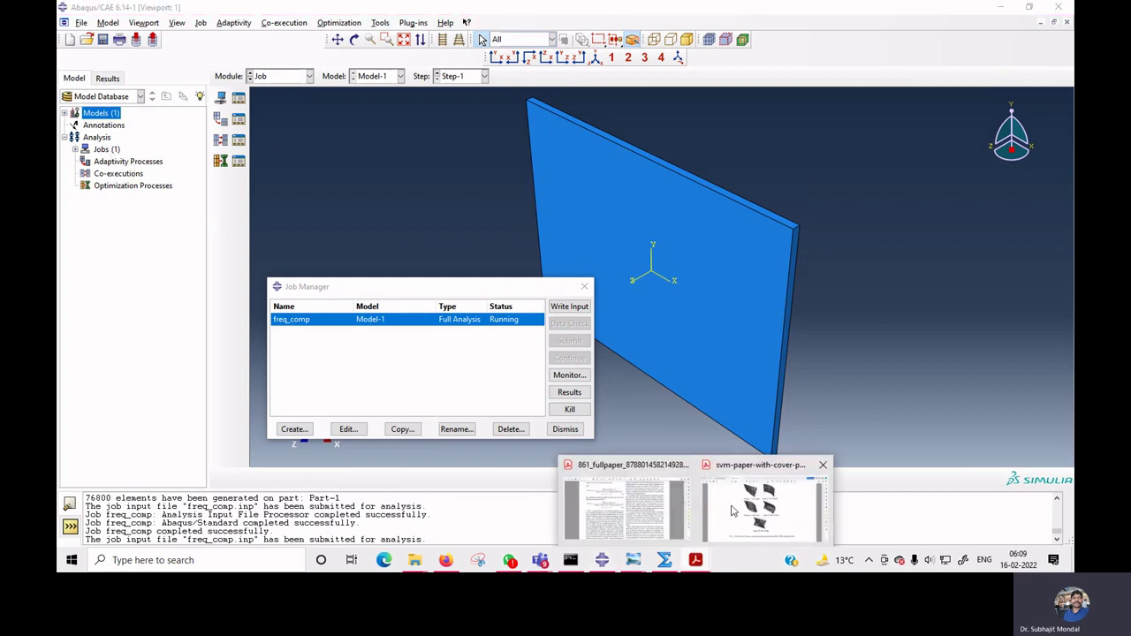
{"action": "left_click", "coordinate": [731, 510]}
{"action": "scroll", "coordinate": [605, 448], "scroll_direction": "down", "scroll_amount": 5}
{"action": "scroll", "coordinate": [598, 456], "scroll_direction": "down", "scroll_amount": 5}
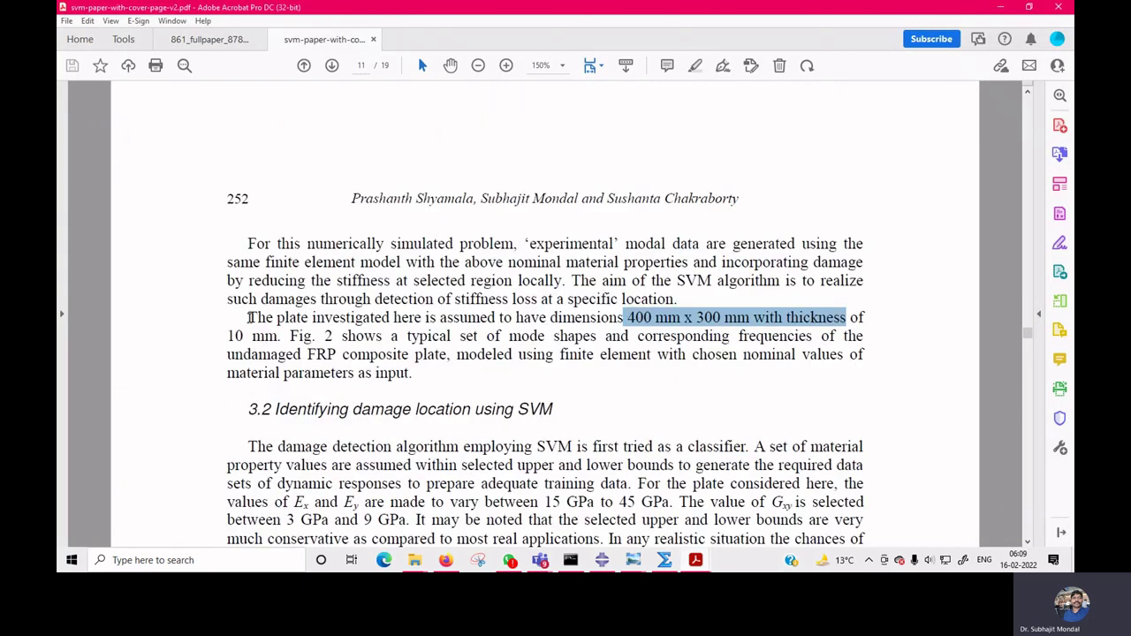
{"action": "left_click_drag", "start_coordinate": [248, 317], "coordinate": [511, 354]}
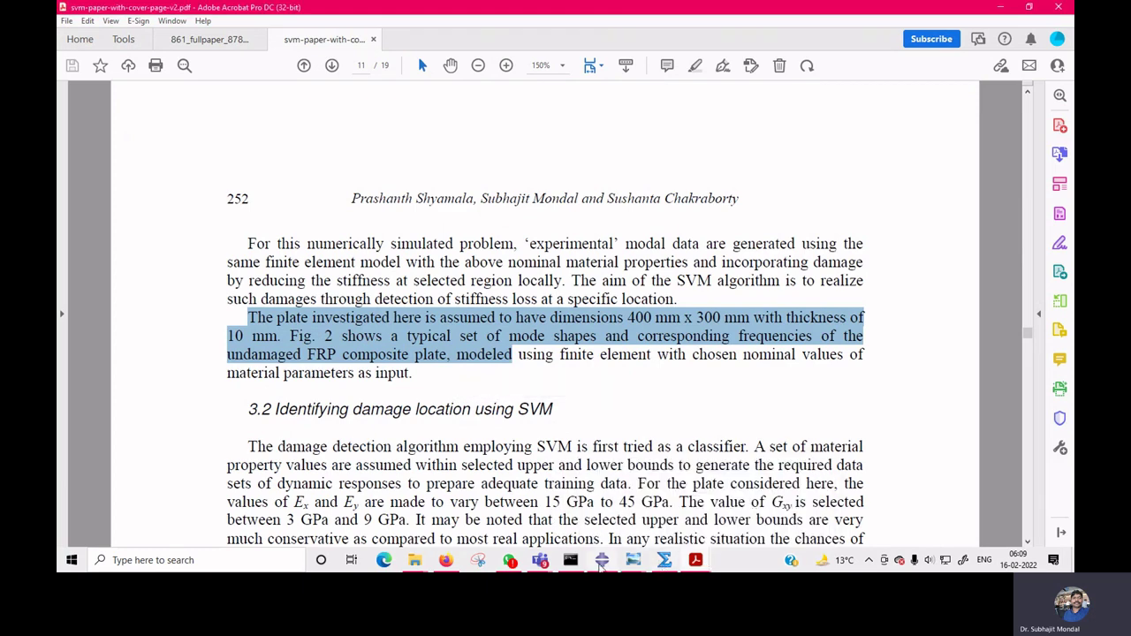
{"action": "left_click", "coordinate": [602, 561]}
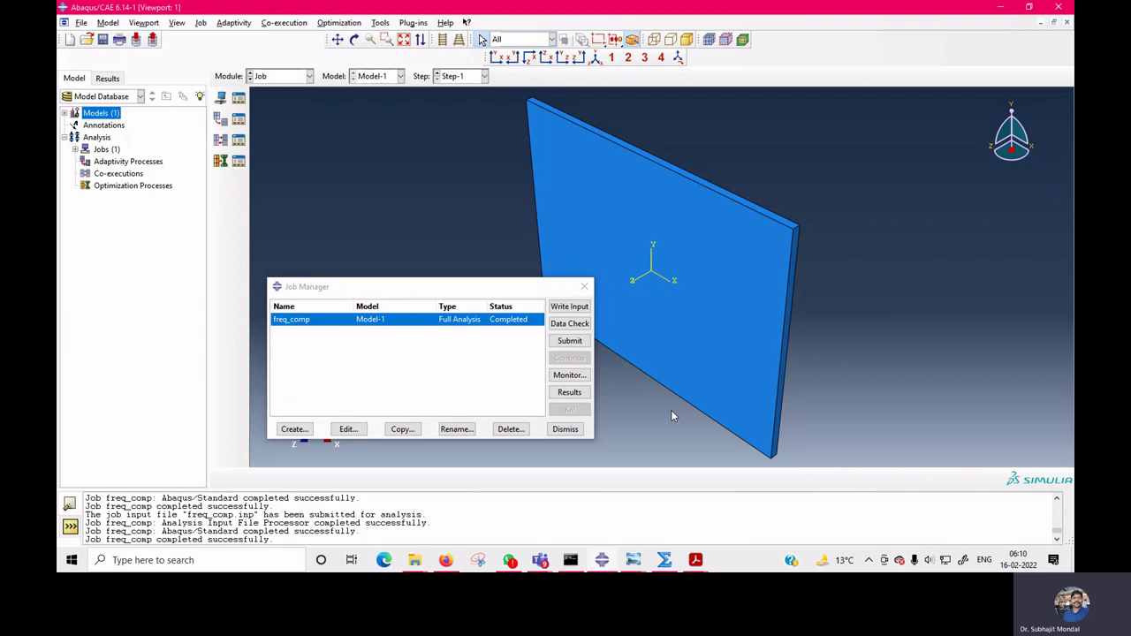
- Open the rerun freq_comp job's results and plot displacement contours on the deformed plate
{"action": "left_click", "coordinate": [565, 430]}
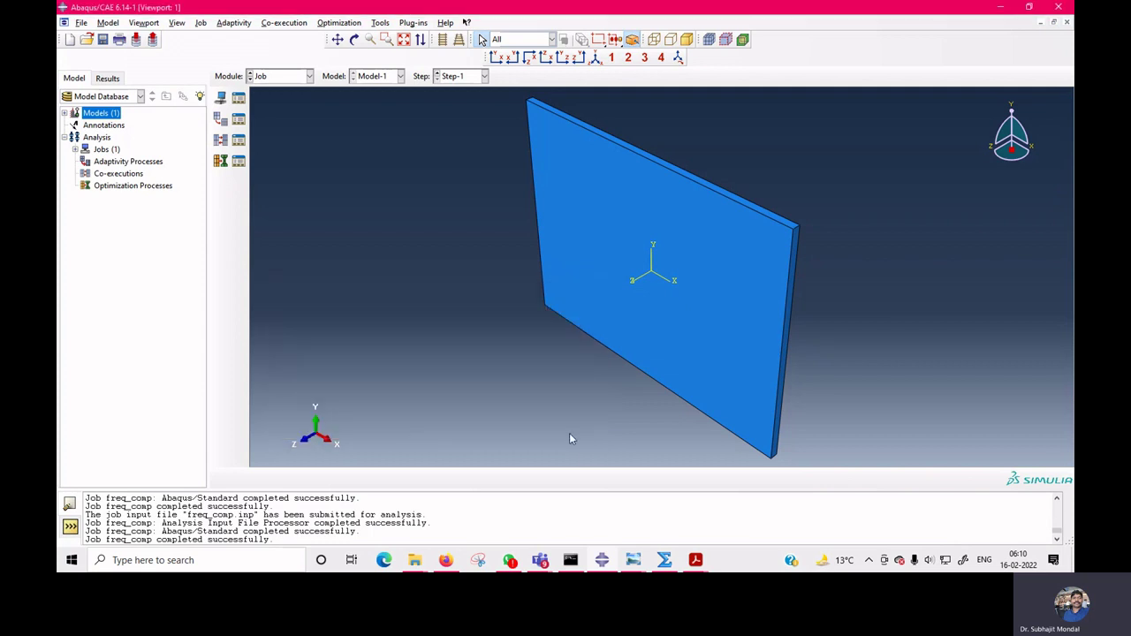
{"action": "left_click", "coordinate": [280, 76]}
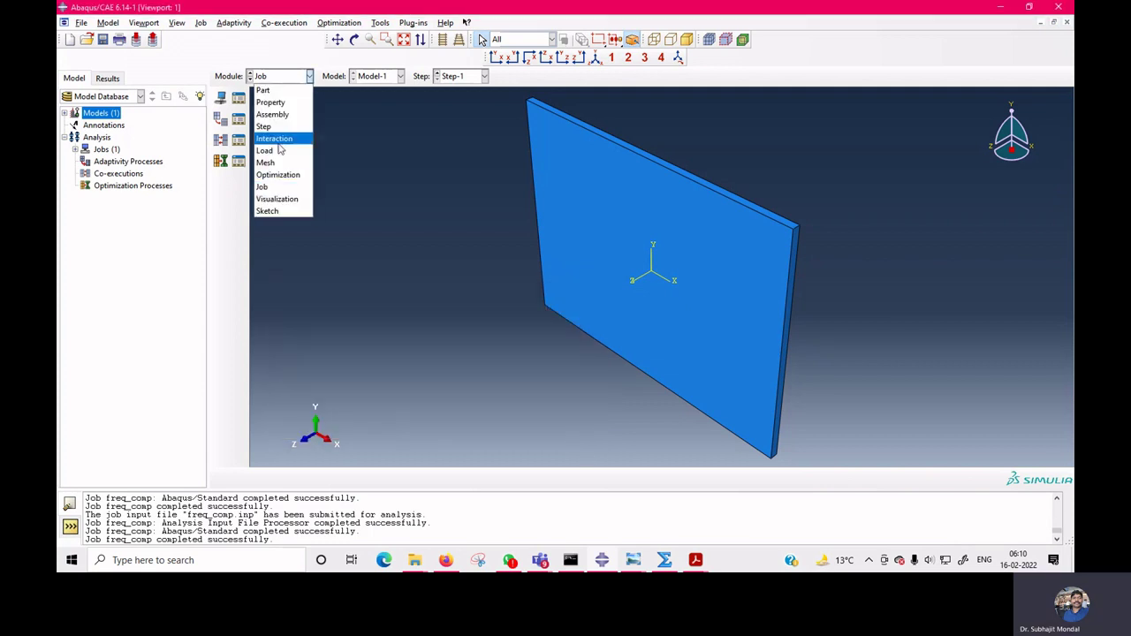
{"action": "left_click", "coordinate": [269, 186]}
{"action": "left_click", "coordinate": [238, 98]}
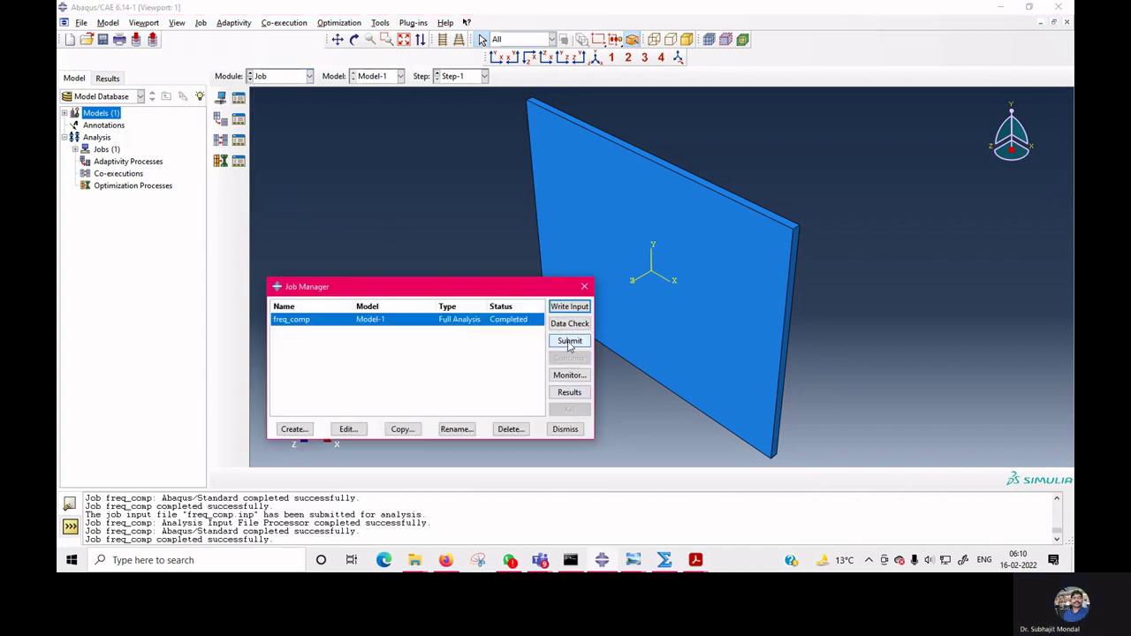
{"action": "left_click", "coordinate": [569, 392]}
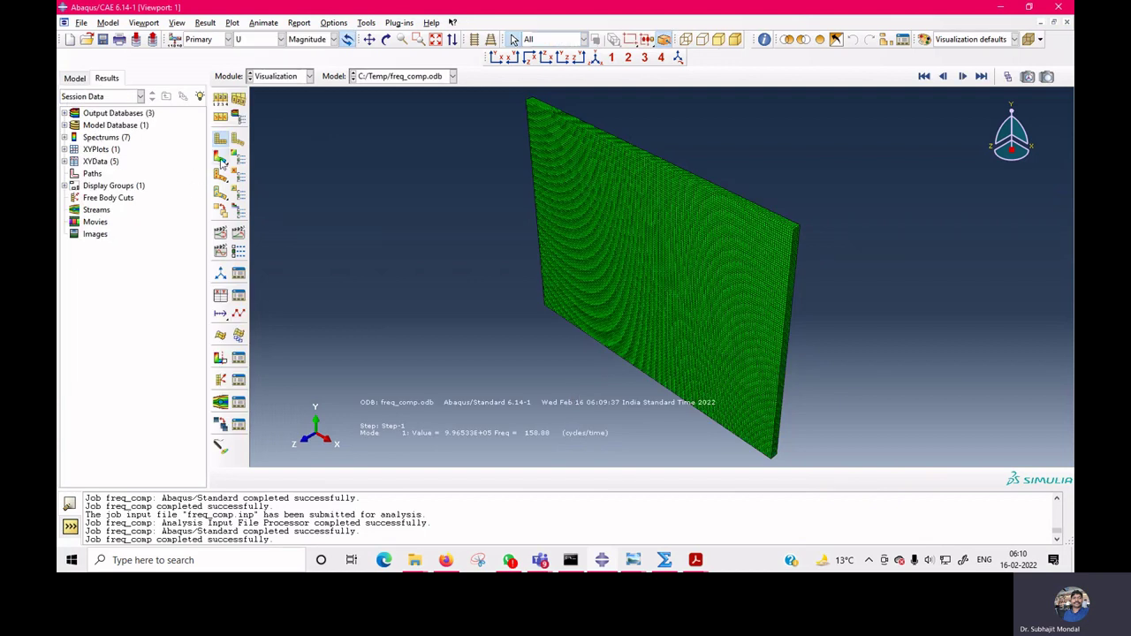
{"action": "left_click", "coordinate": [220, 158]}
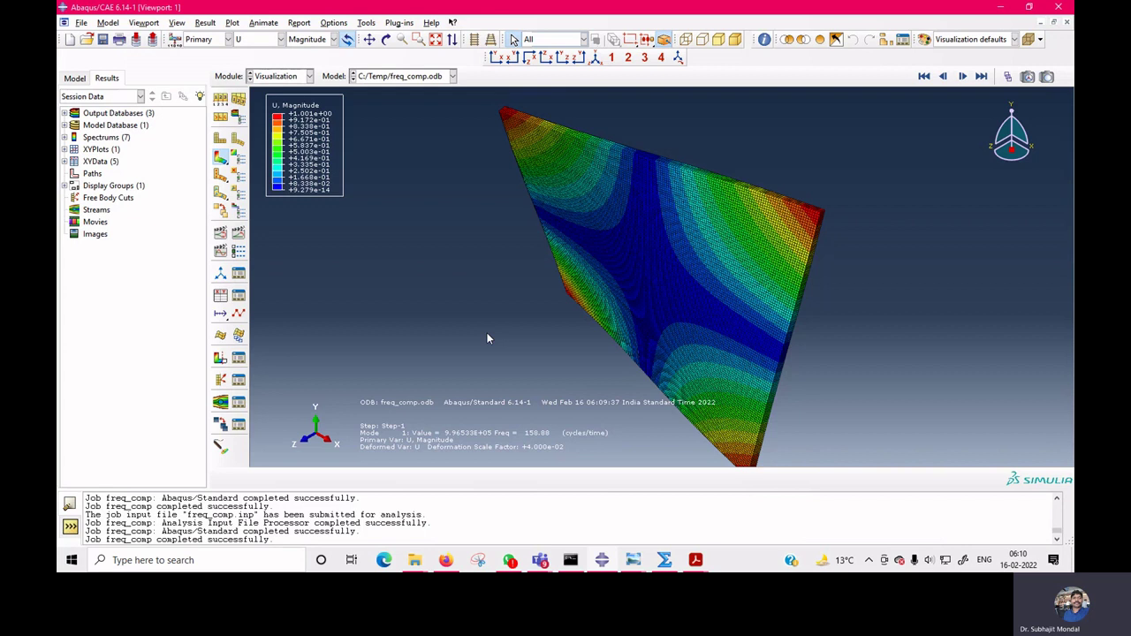
- Step the contour plot from mode 1 through mode 5 to check each natural frequency
{"action": "left_click", "coordinate": [964, 77]}
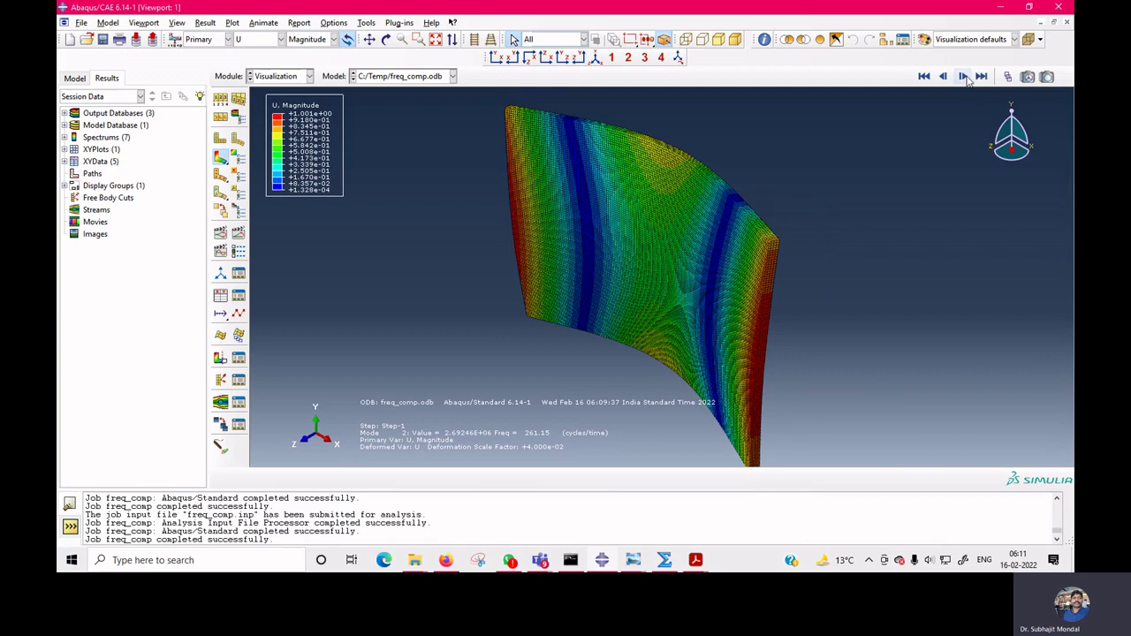
{"action": "left_click", "coordinate": [964, 77]}
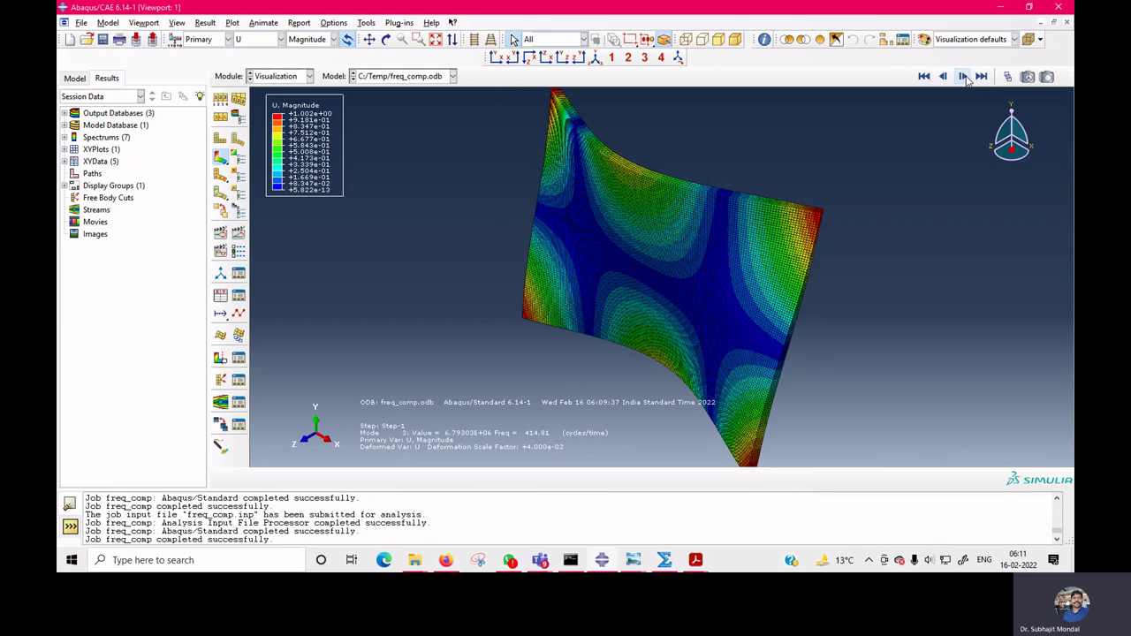
{"action": "left_click", "coordinate": [965, 76]}
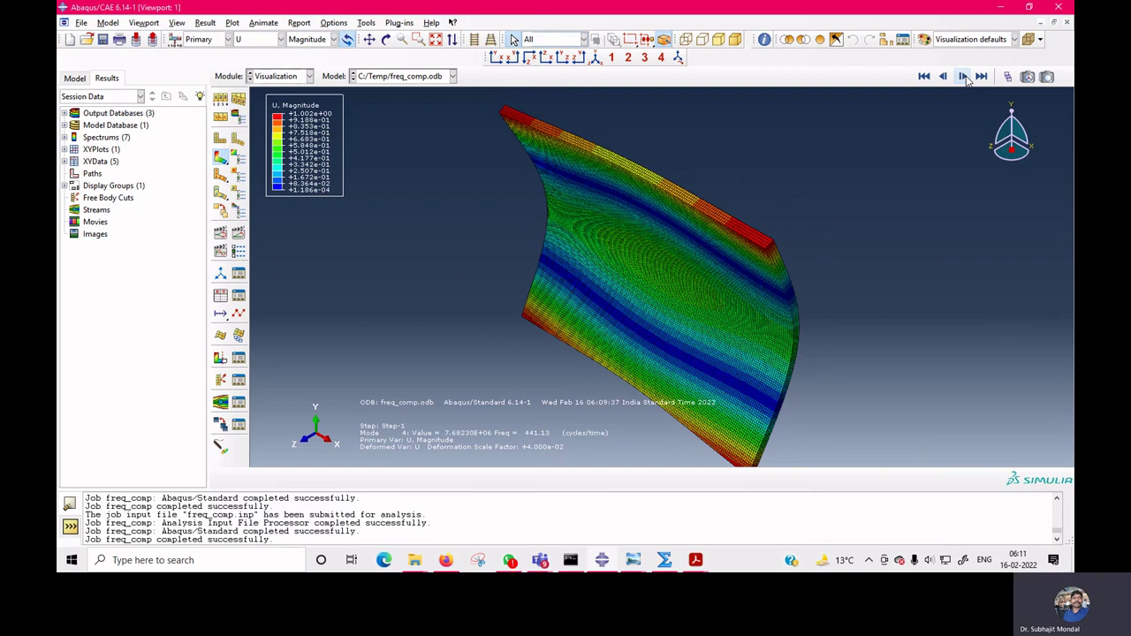
{"action": "left_click", "coordinate": [965, 77]}
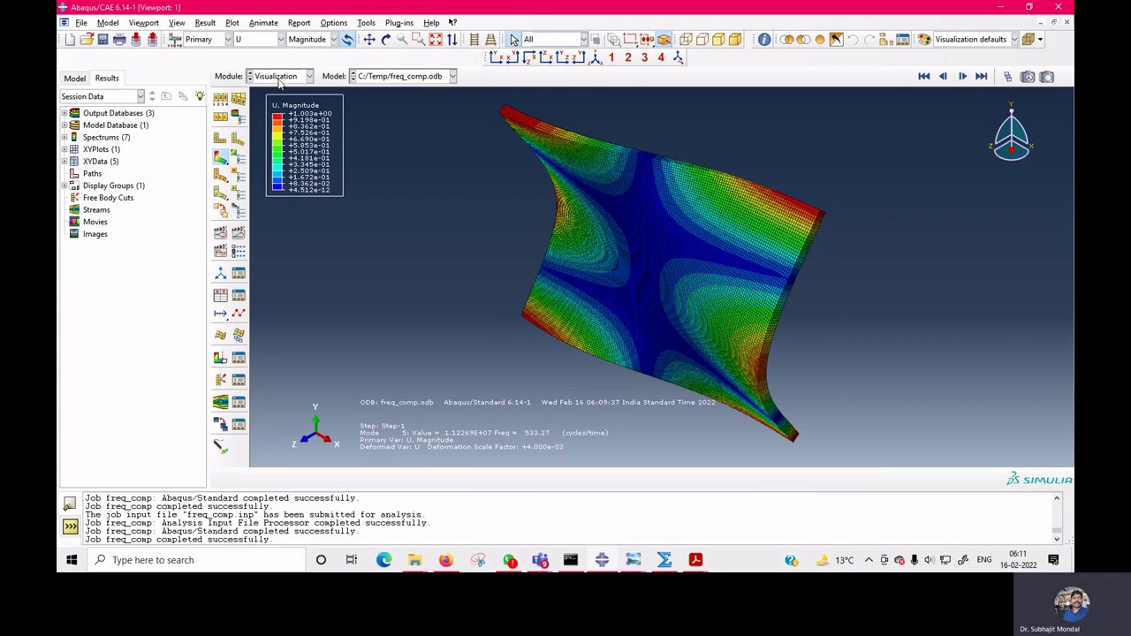
- Edit Material-2's elastic engineering constants in the Property module, replacing a digit of the E3 modulus with 5
{"action": "left_click", "coordinate": [281, 76]}
{"action": "left_click", "coordinate": [287, 110]}
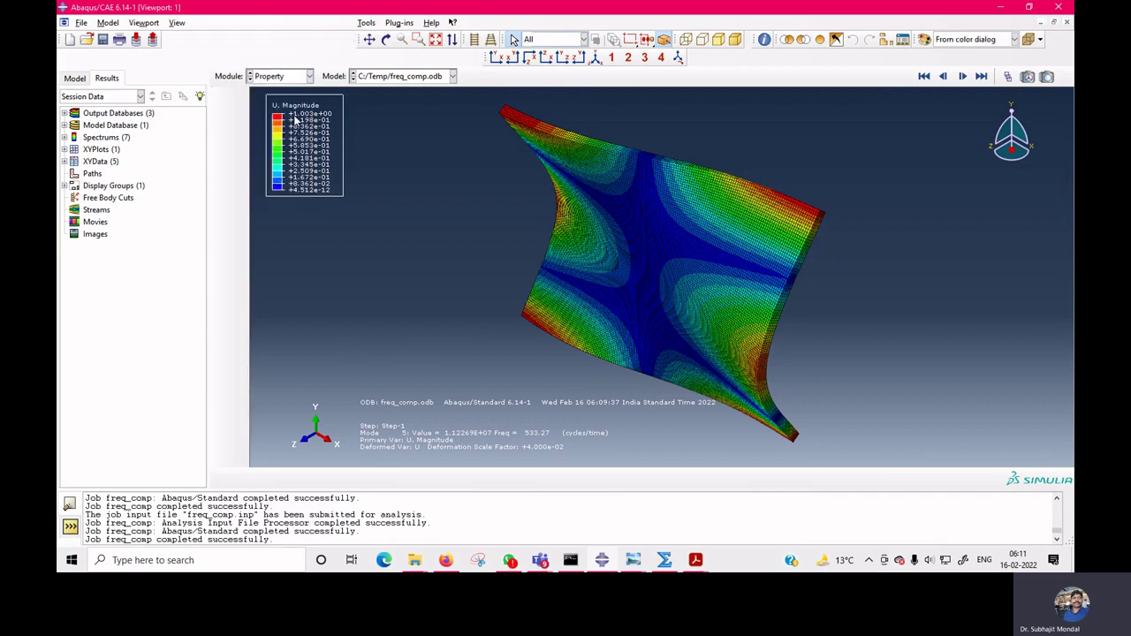
{"action": "left_click", "coordinate": [239, 97]}
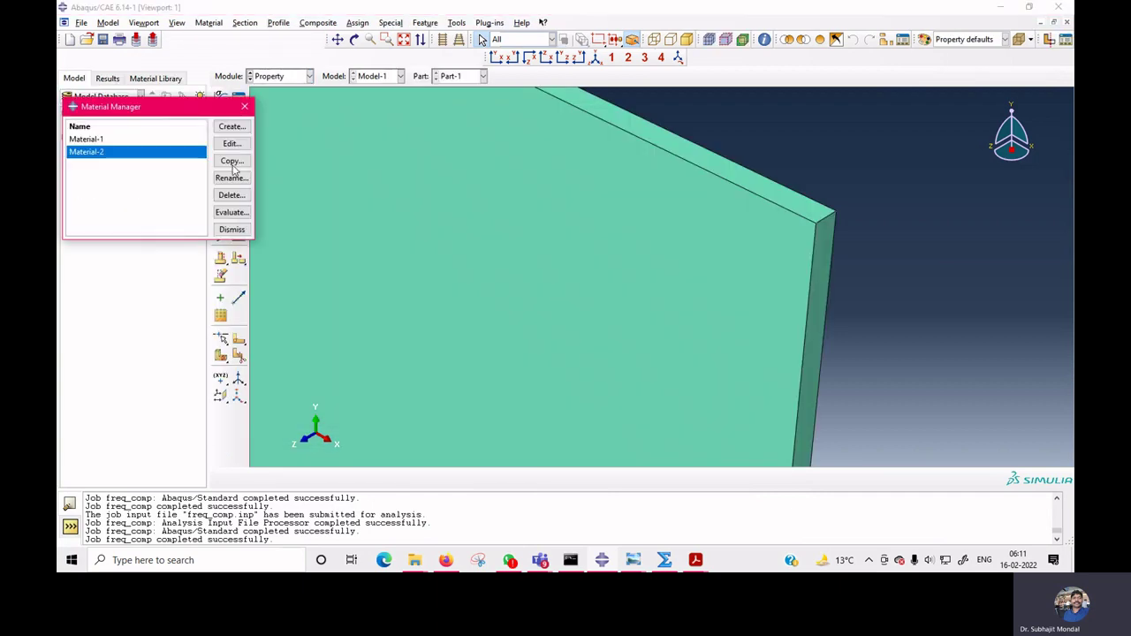
{"action": "left_click", "coordinate": [231, 145]}
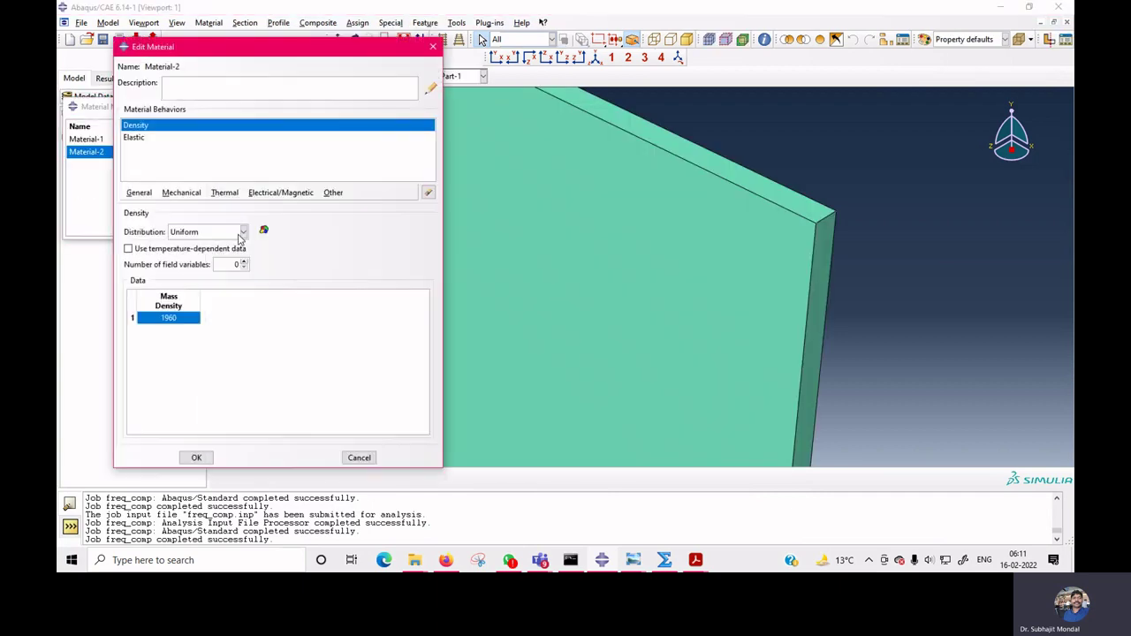
{"action": "left_click", "coordinate": [134, 138]}
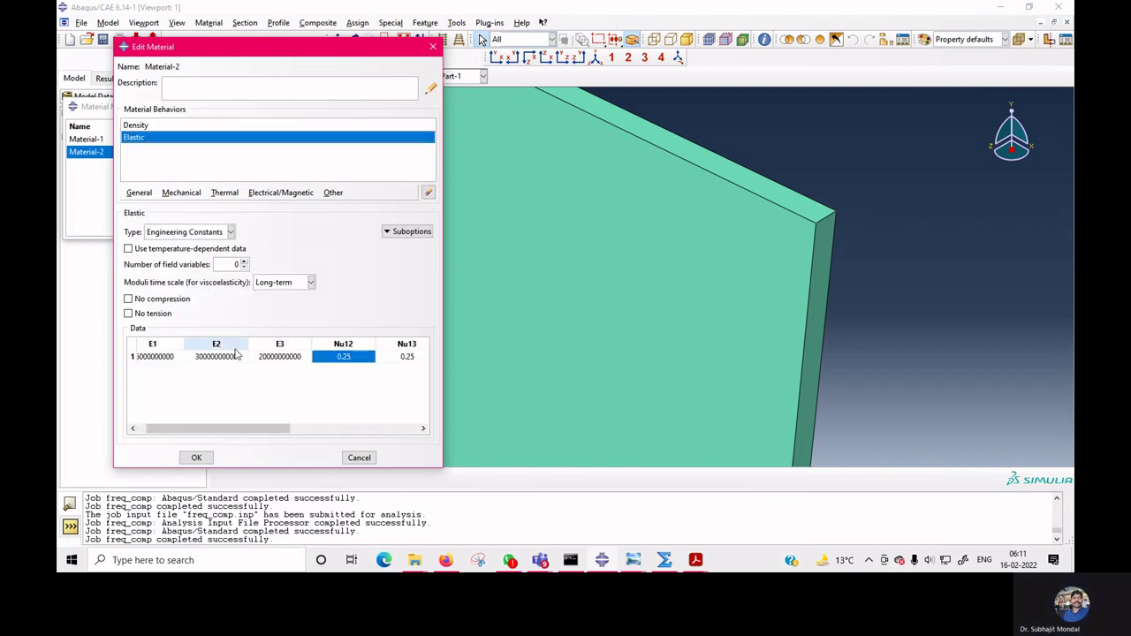
{"action": "double_click", "coordinate": [262, 357]}
{"action": "type", "text": "20000000000"}
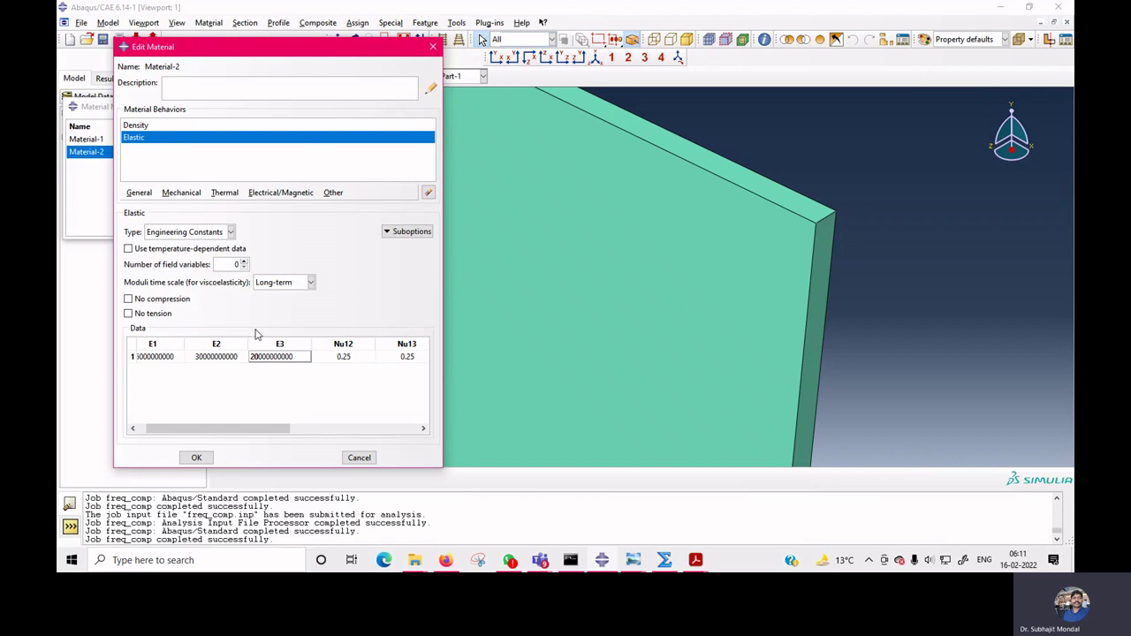
{"action": "key", "text": "Delete"}
{"action": "type", "text": "5"}
{"action": "left_click", "coordinate": [196, 458]}
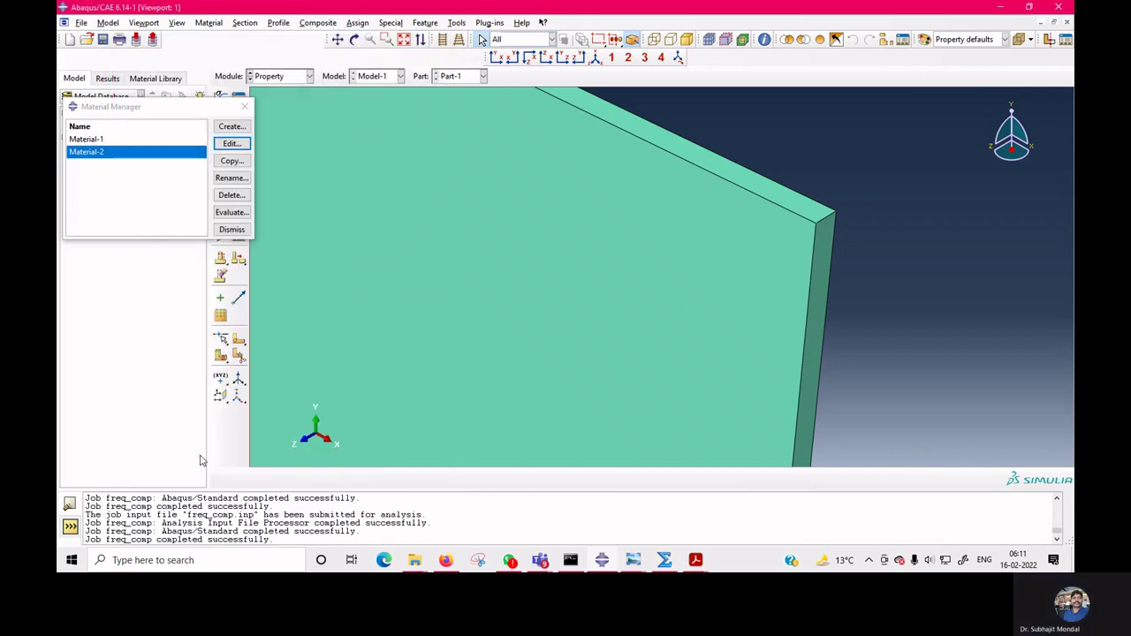
{"action": "left_click", "coordinate": [232, 229]}
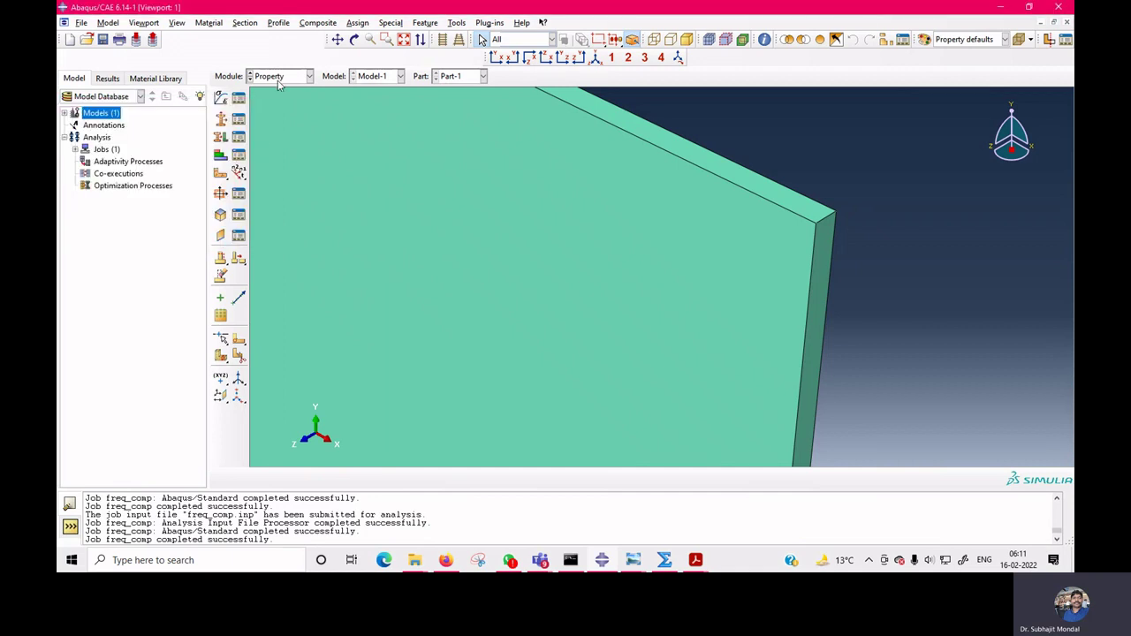
- Resubmit the freq_comp job with the edited material, overwriting its existing files, and close the job manager
{"action": "left_click", "coordinate": [280, 77]}
{"action": "left_click", "coordinate": [265, 187]}
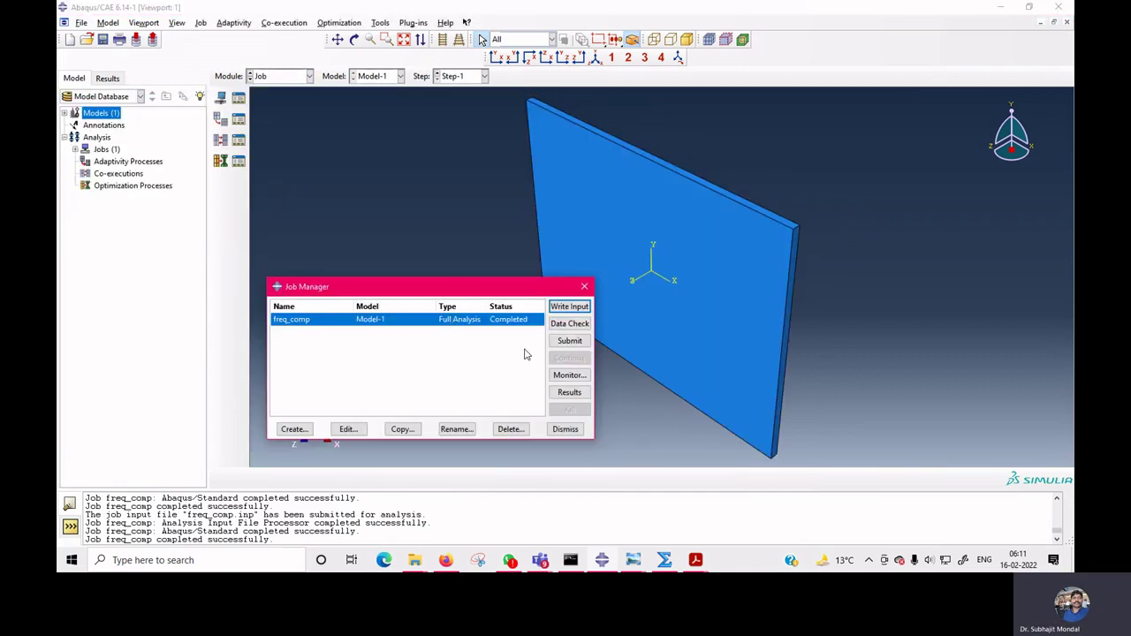
{"action": "left_click", "coordinate": [569, 341]}
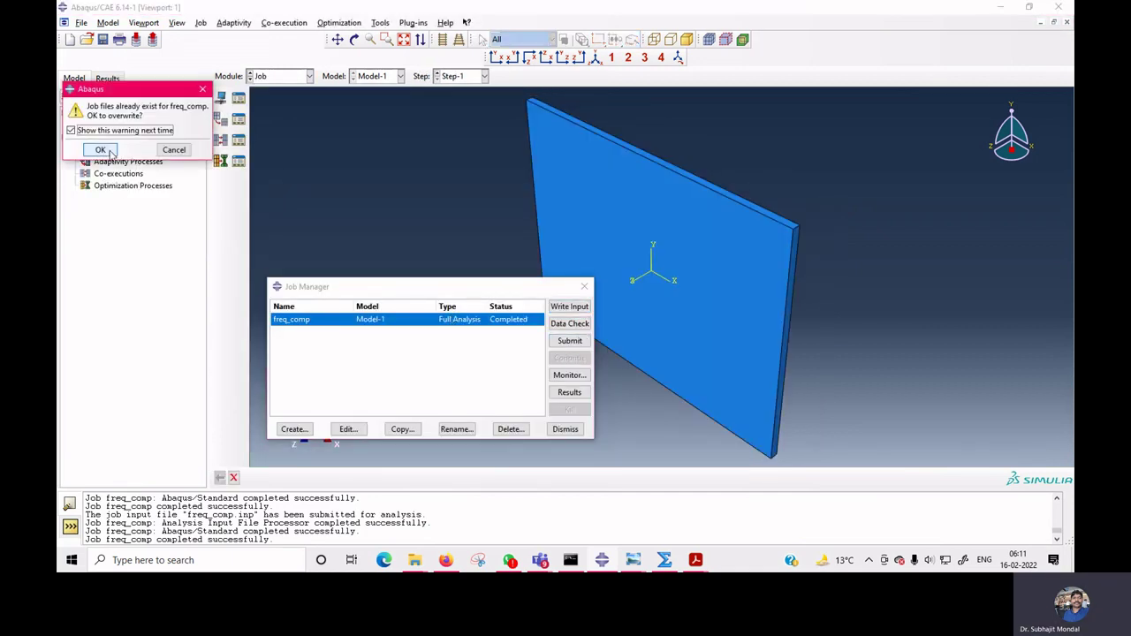
{"action": "left_click", "coordinate": [100, 152]}
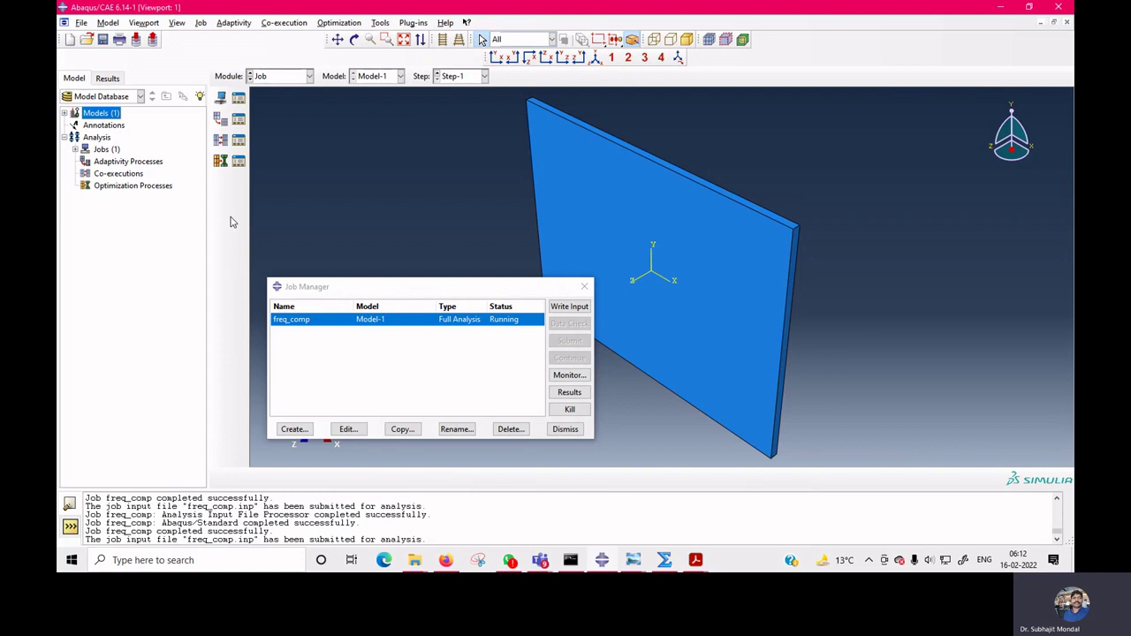
{"action": "left_click", "coordinate": [584, 286]}
- Open the Mesh module and try to edit the element type of the plate in the assembly
{"action": "left_click", "coordinate": [301, 79]}
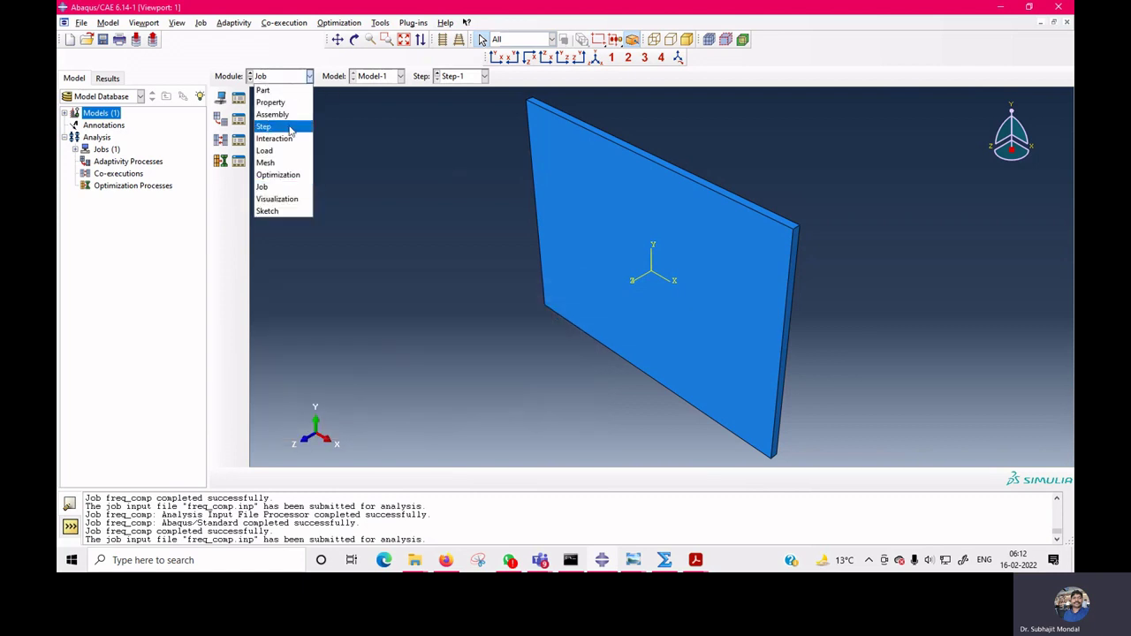
{"action": "left_click", "coordinate": [281, 163]}
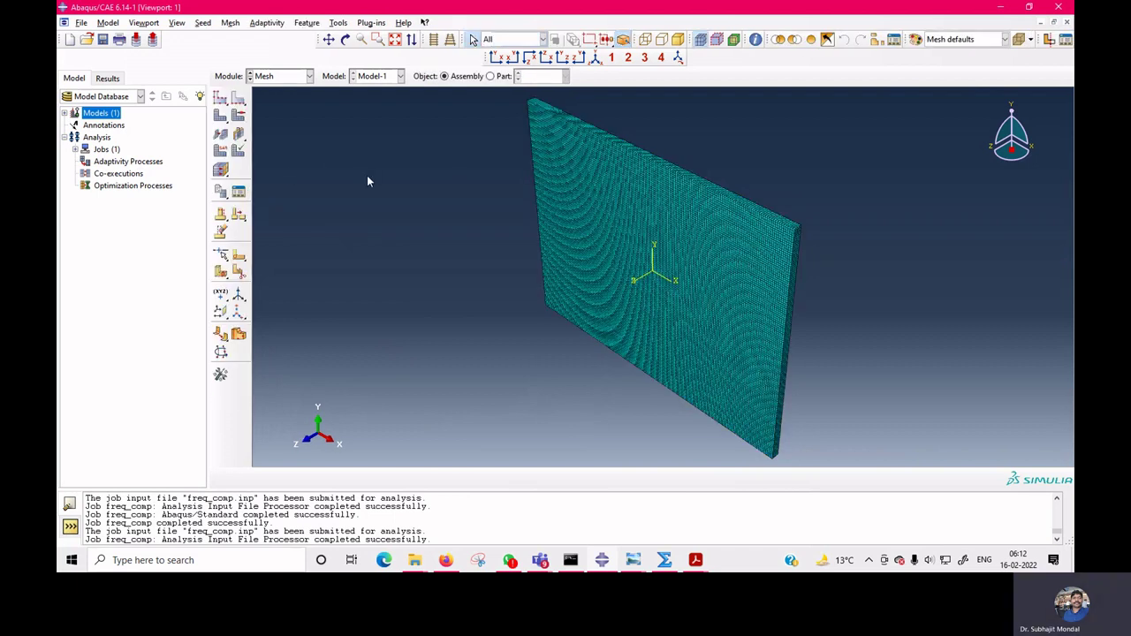
{"action": "left_click", "coordinate": [230, 22]}
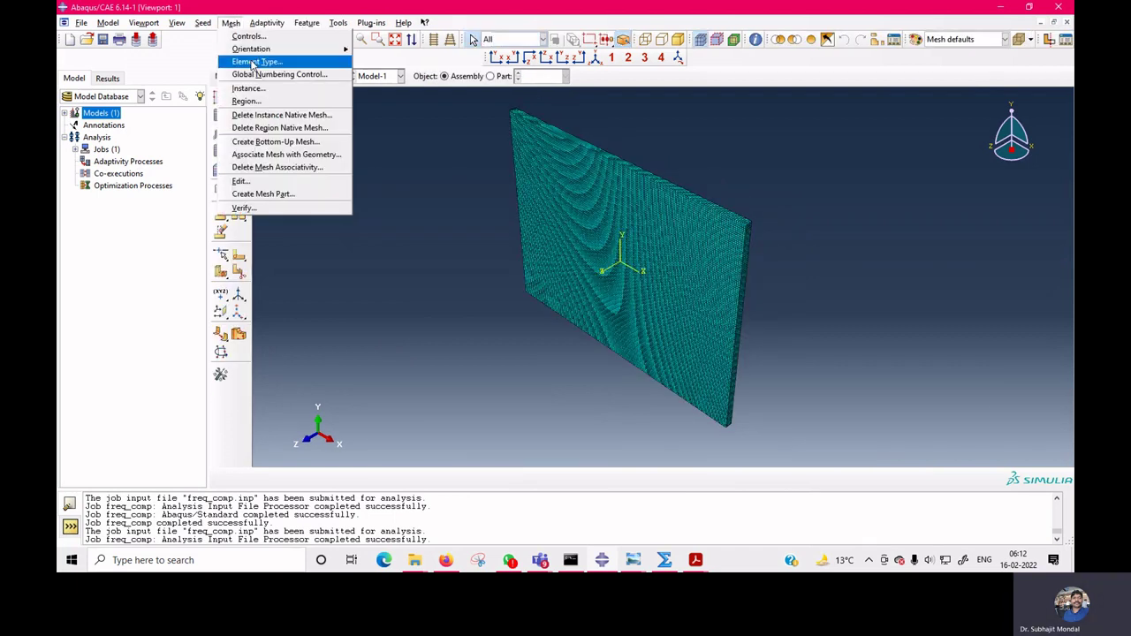
{"action": "left_click", "coordinate": [254, 62]}
{"action": "left_click", "coordinate": [552, 305]}
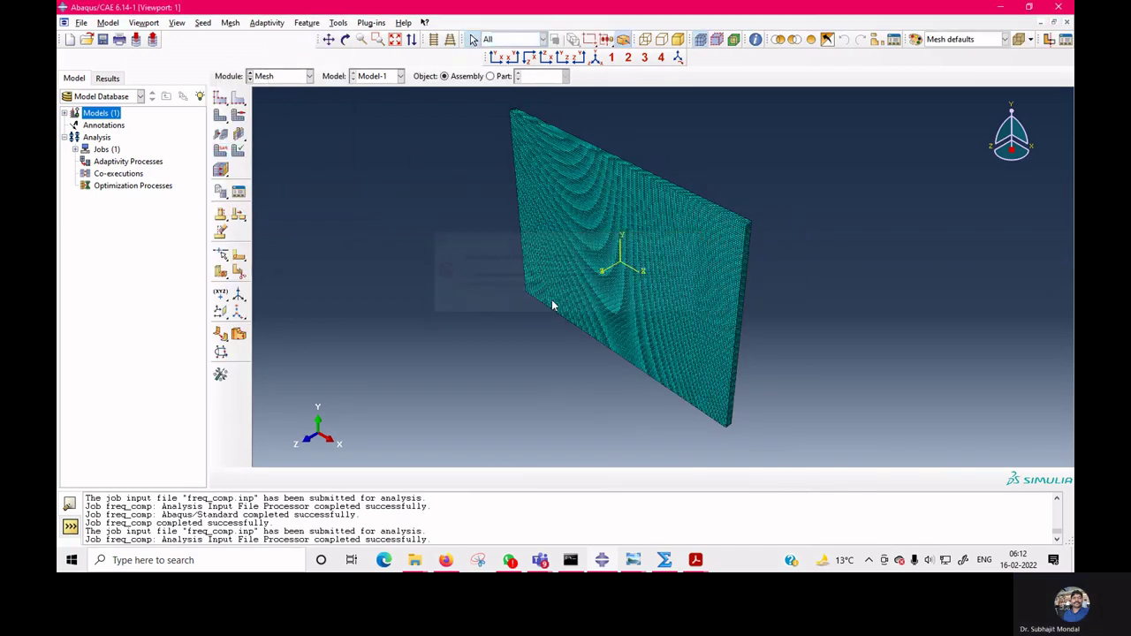
- Assign a quadratic geometric order to the 3D Stress element type of Part-1
{"action": "left_click", "coordinate": [491, 76]}
{"action": "left_click", "coordinate": [231, 22]}
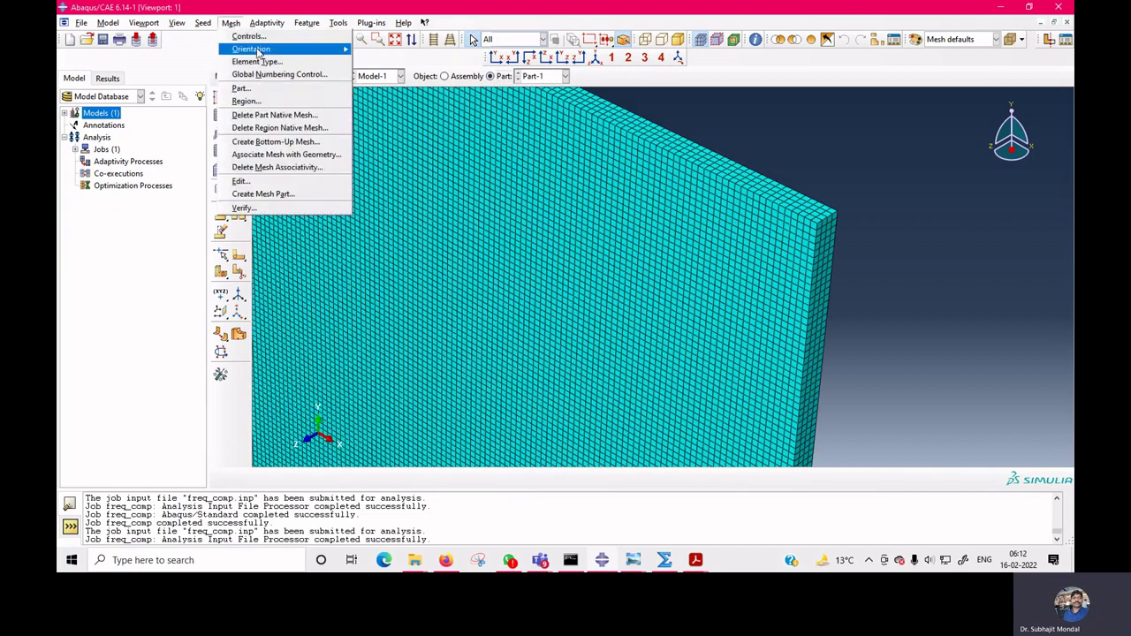
{"action": "left_click", "coordinate": [255, 62]}
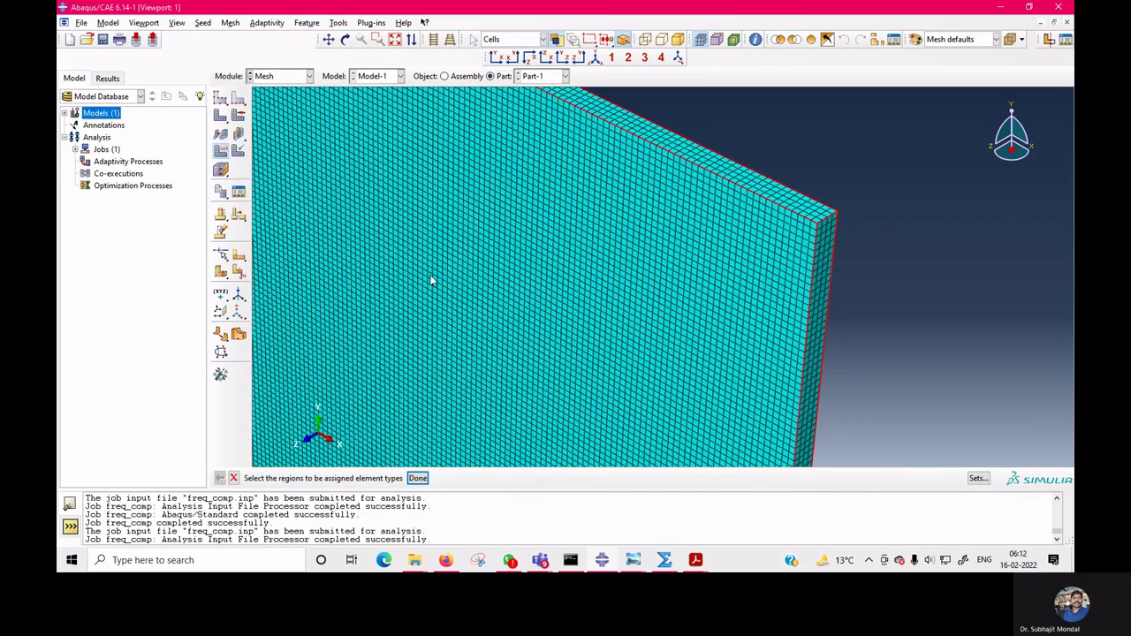
{"action": "left_click", "coordinate": [417, 478]}
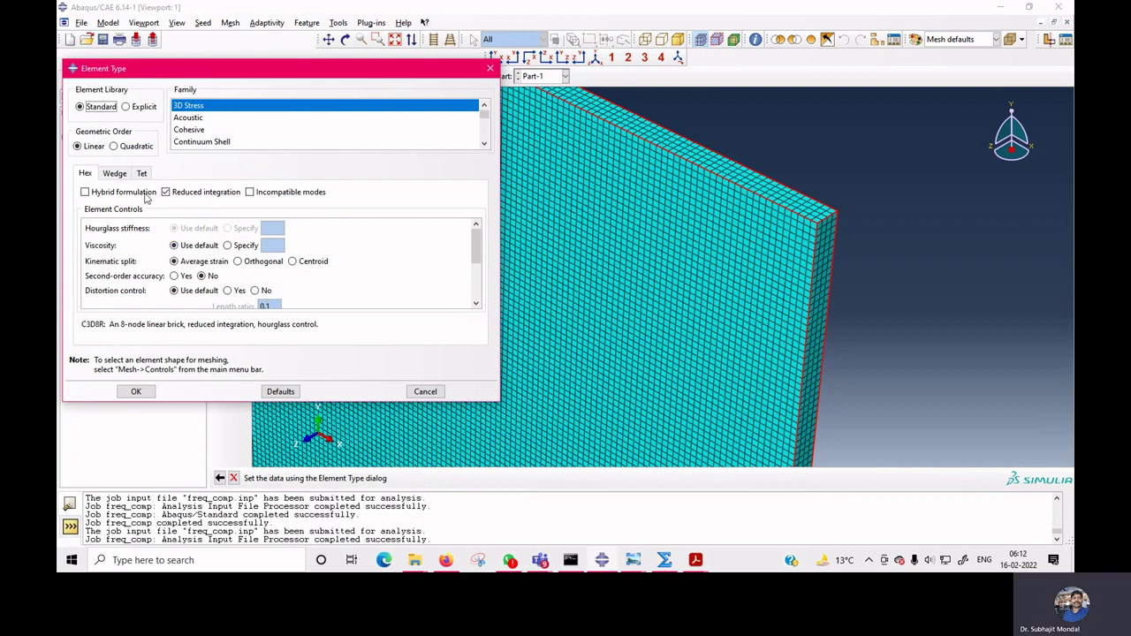
{"action": "left_click", "coordinate": [134, 147]}
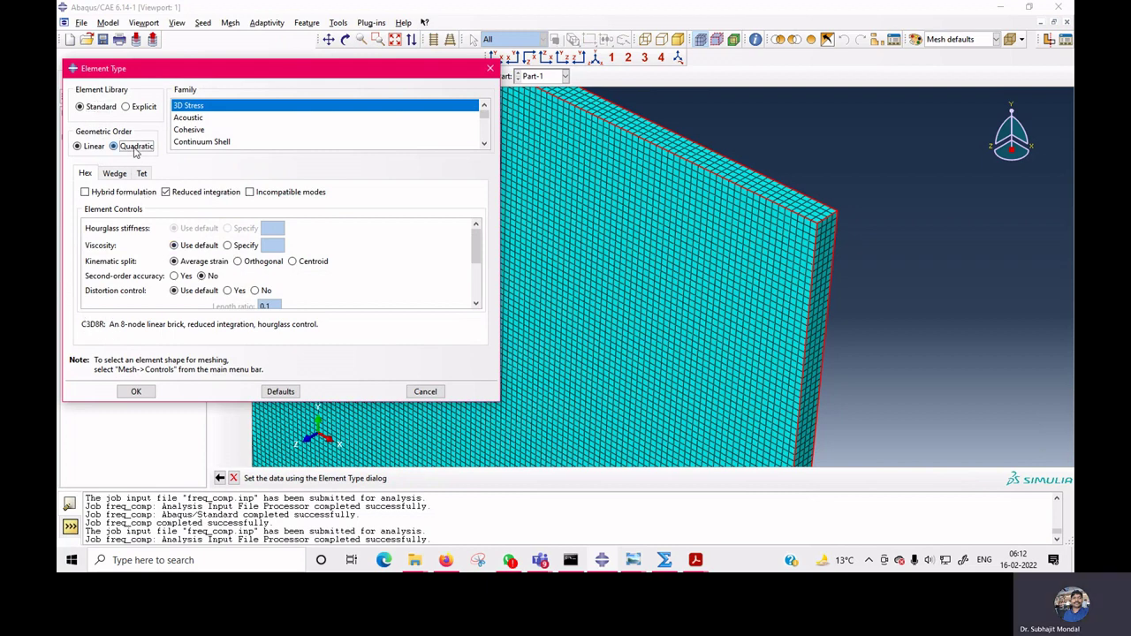
{"action": "left_click", "coordinate": [136, 391]}
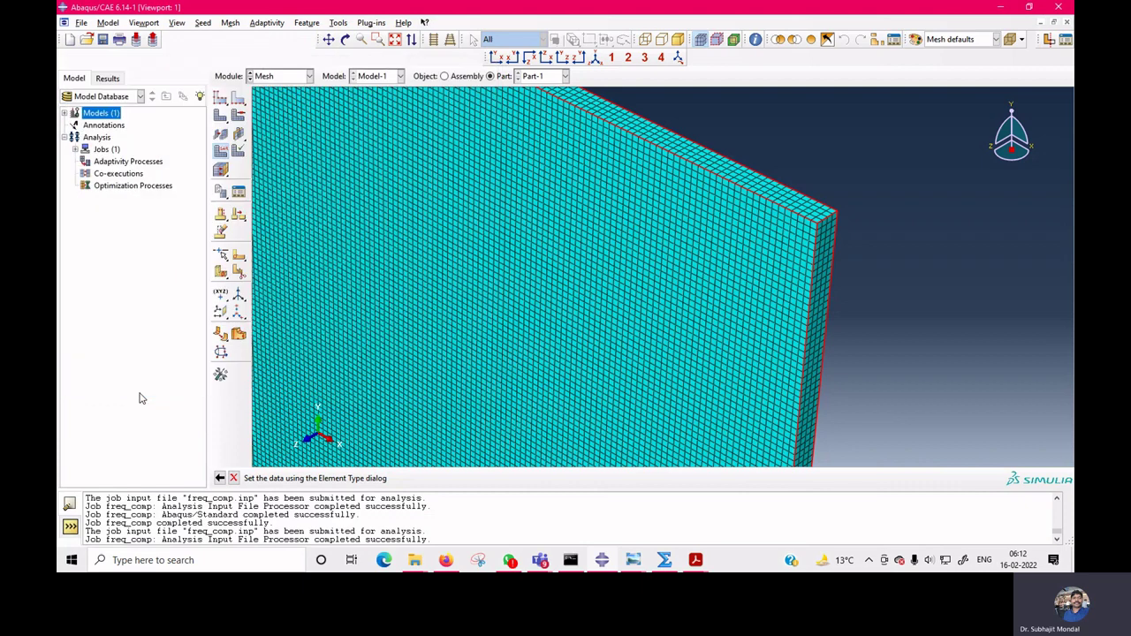
- Open the freq_comp results, plot contours on the deformed plate and step through the modes to check each natural frequency
{"action": "left_click", "coordinate": [281, 76]}
{"action": "left_click", "coordinate": [272, 189]}
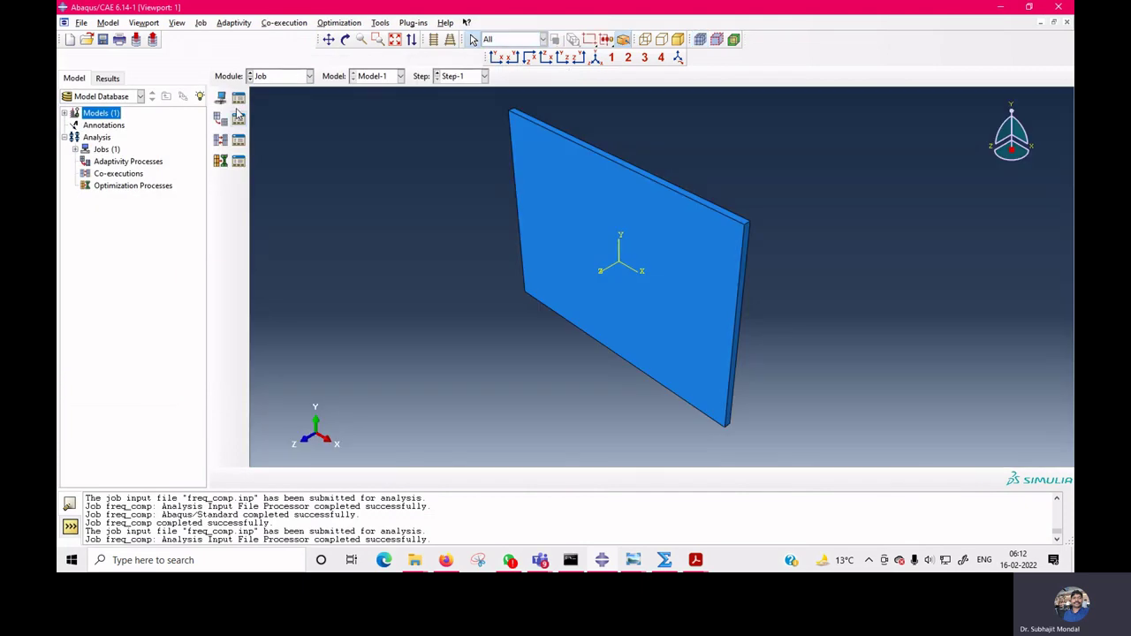
{"action": "left_click", "coordinate": [239, 100]}
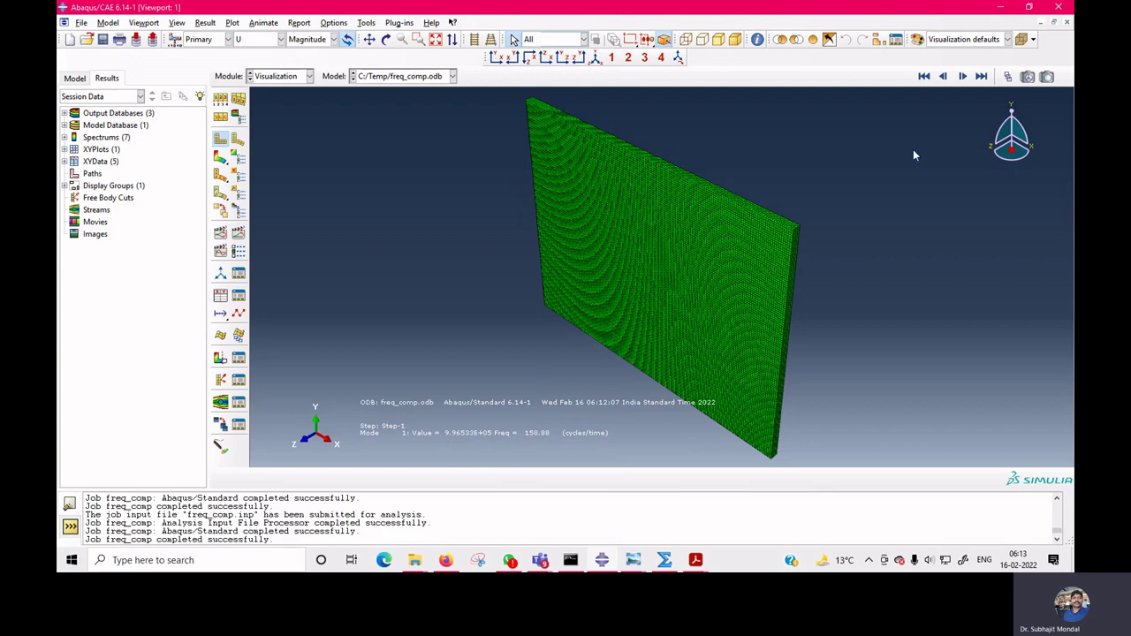
{"action": "left_click", "coordinate": [962, 77]}
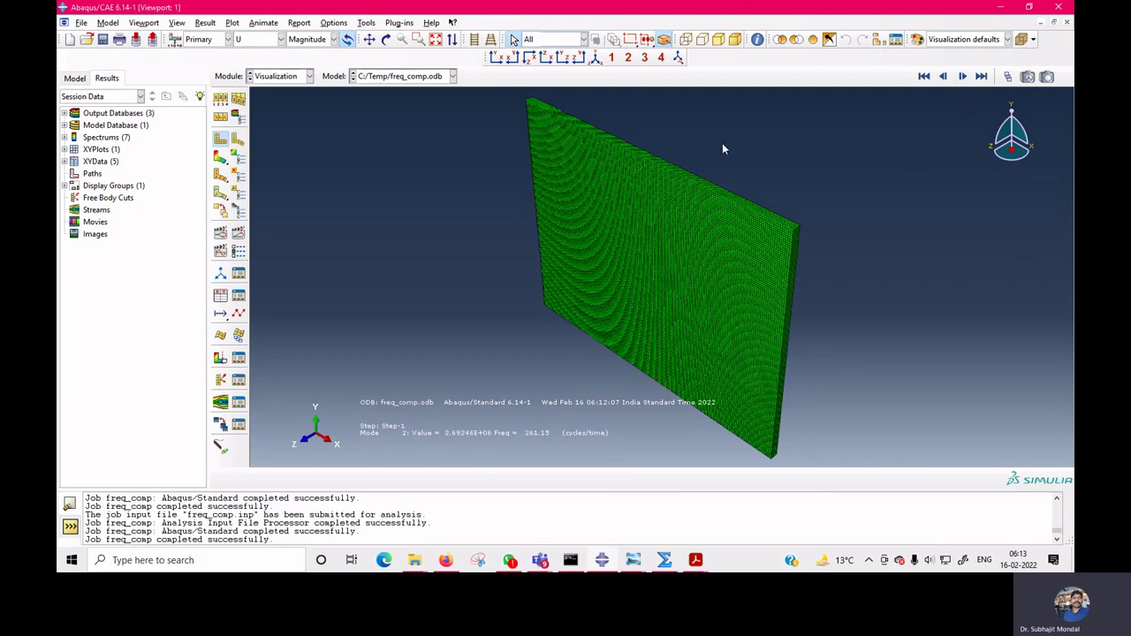
{"action": "left_click", "coordinate": [221, 160]}
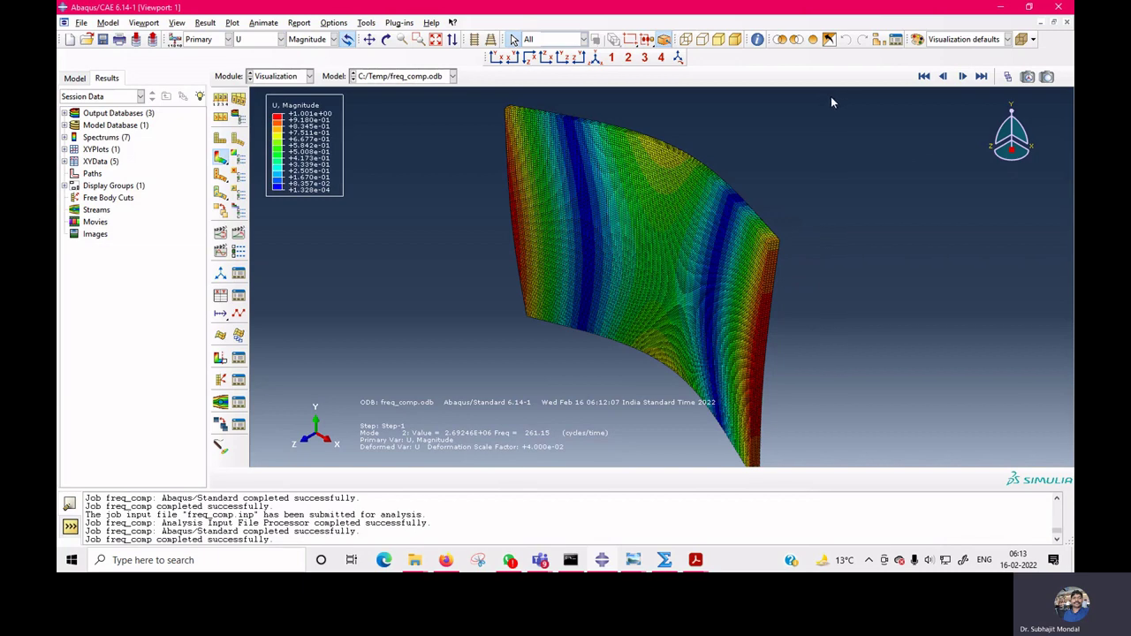
{"action": "left_click", "coordinate": [960, 78]}
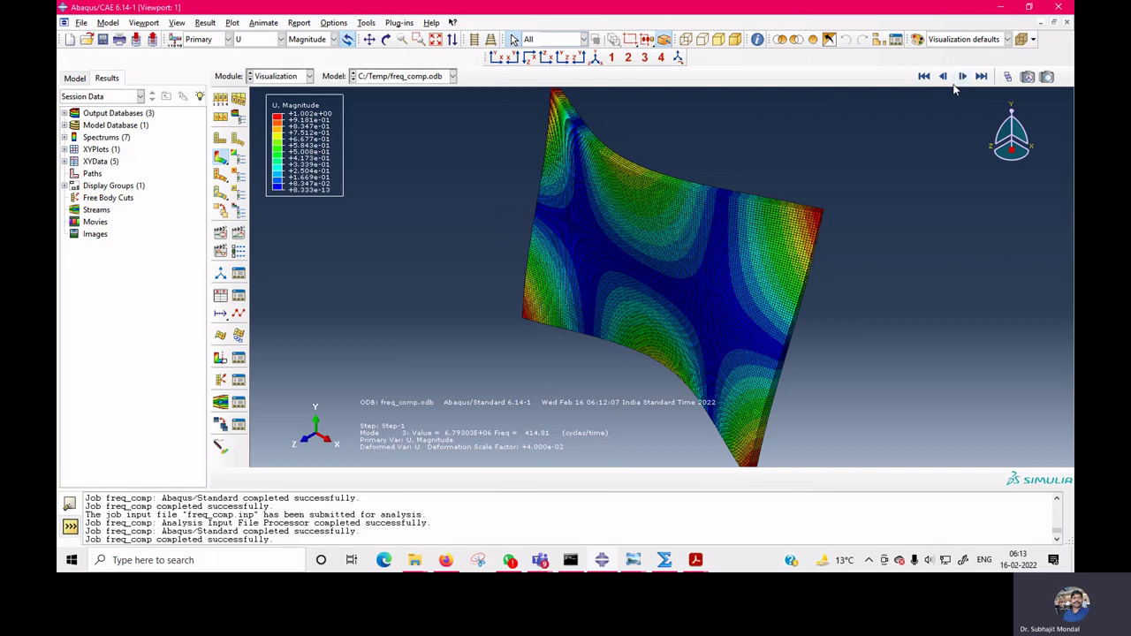
{"action": "left_click", "coordinate": [962, 77]}
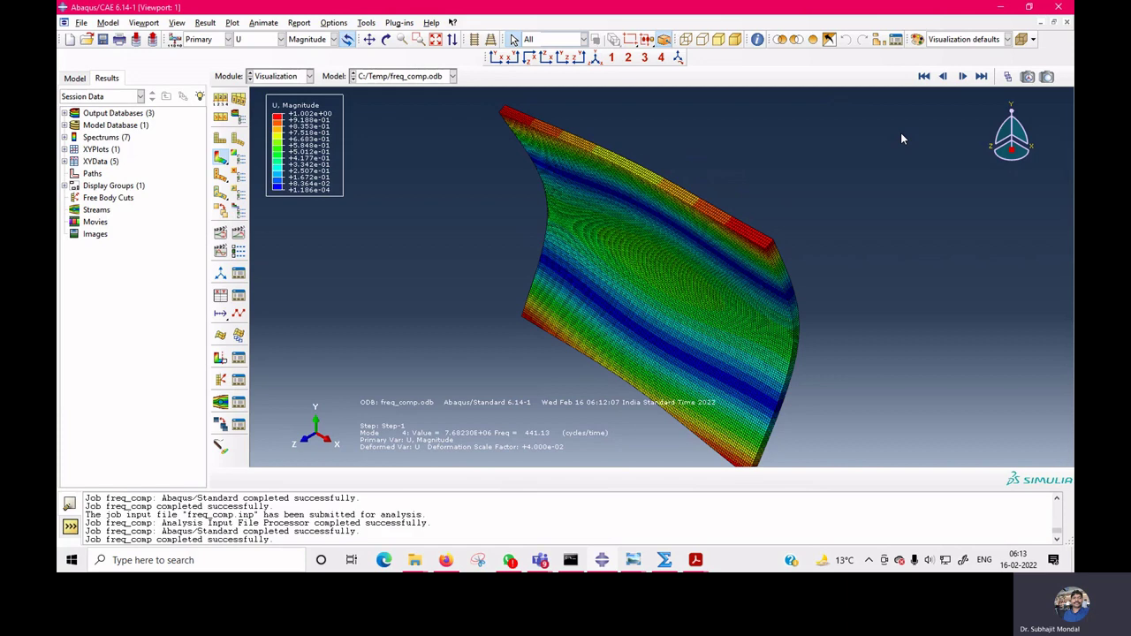
{"action": "left_click", "coordinate": [962, 78]}
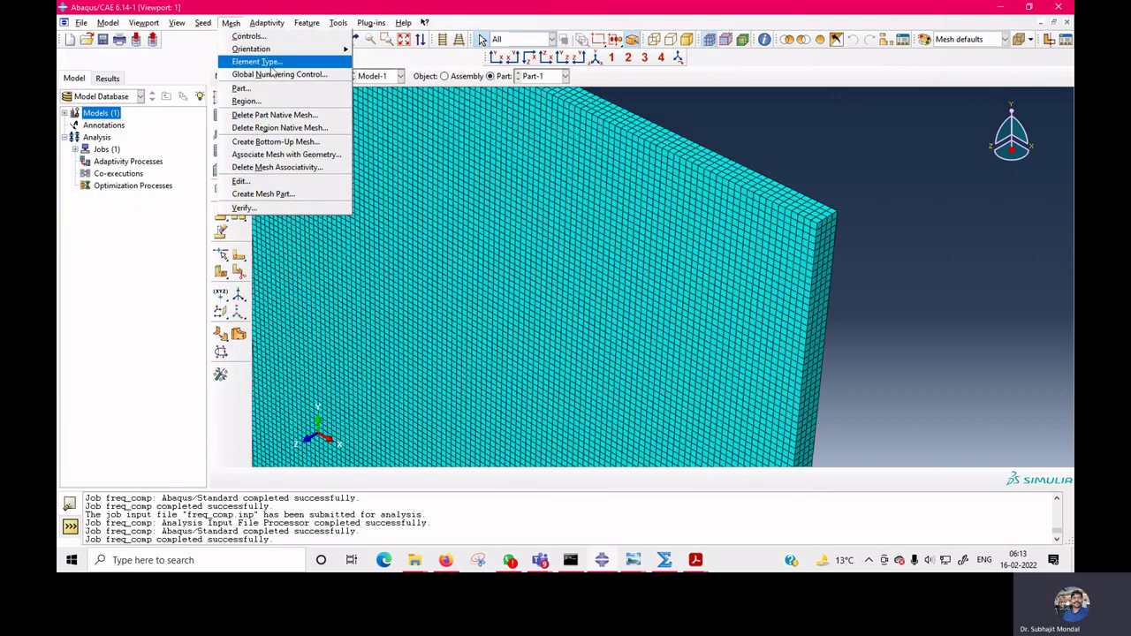
- Check the element type assigned to Part-1 in the Mesh module, keeping quadratic order and reduced integration
{"action": "left_click", "coordinate": [265, 50]}
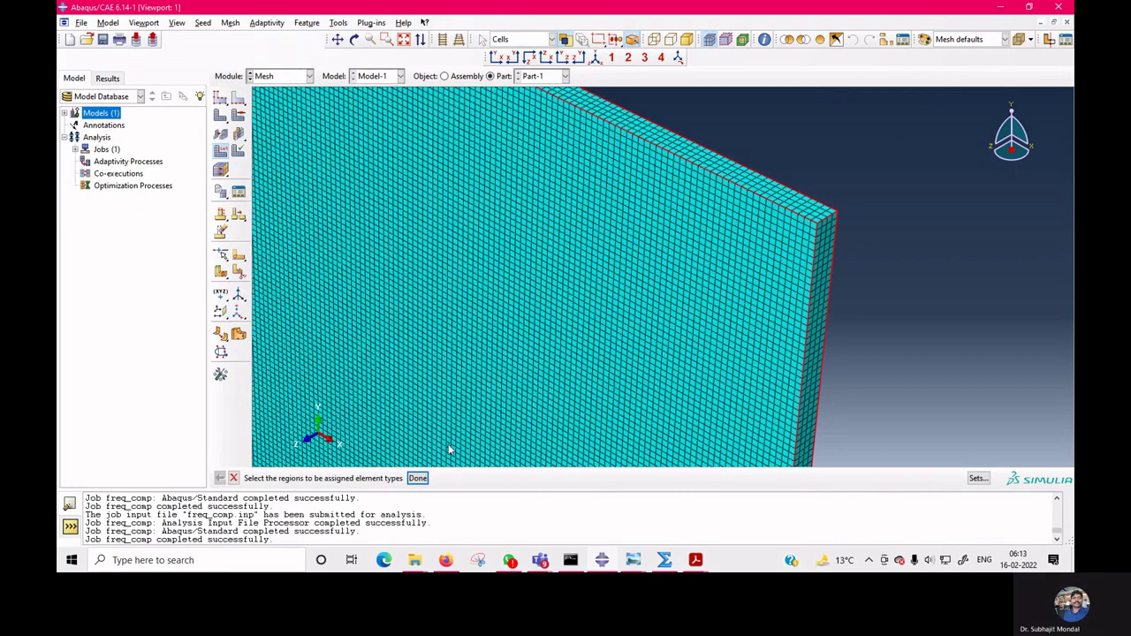
{"action": "left_click", "coordinate": [417, 478]}
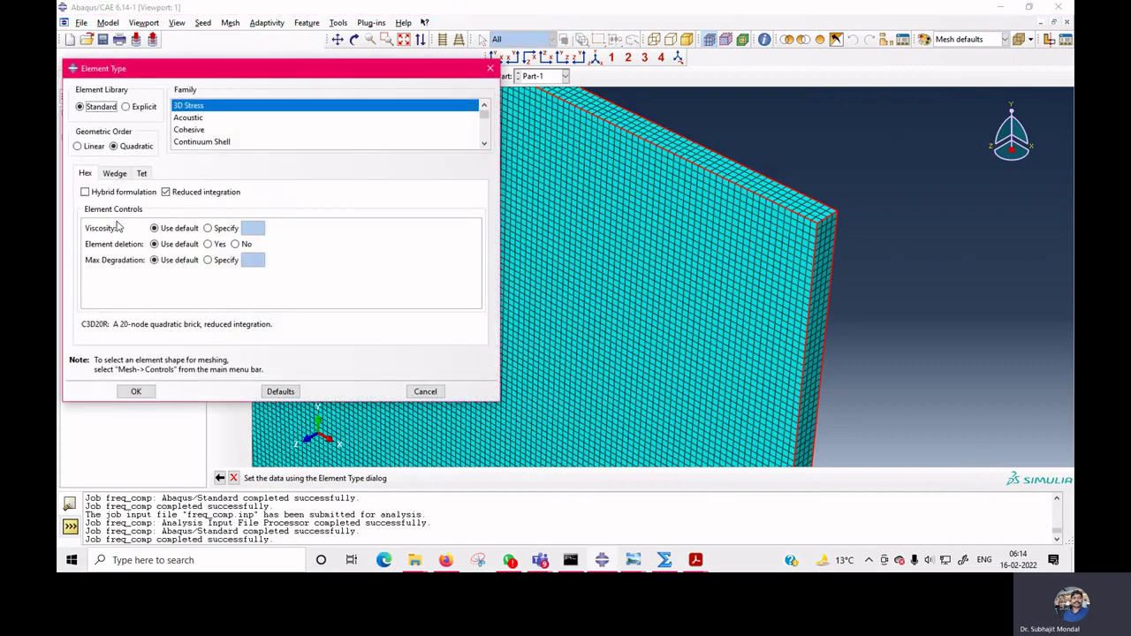
{"action": "left_click", "coordinate": [129, 393]}
- Resubmit the freq_comp job with the quadratic elements, overwriting its existing files, and check its status in the job manager
{"action": "left_click", "coordinate": [285, 76]}
{"action": "left_click", "coordinate": [283, 188]}
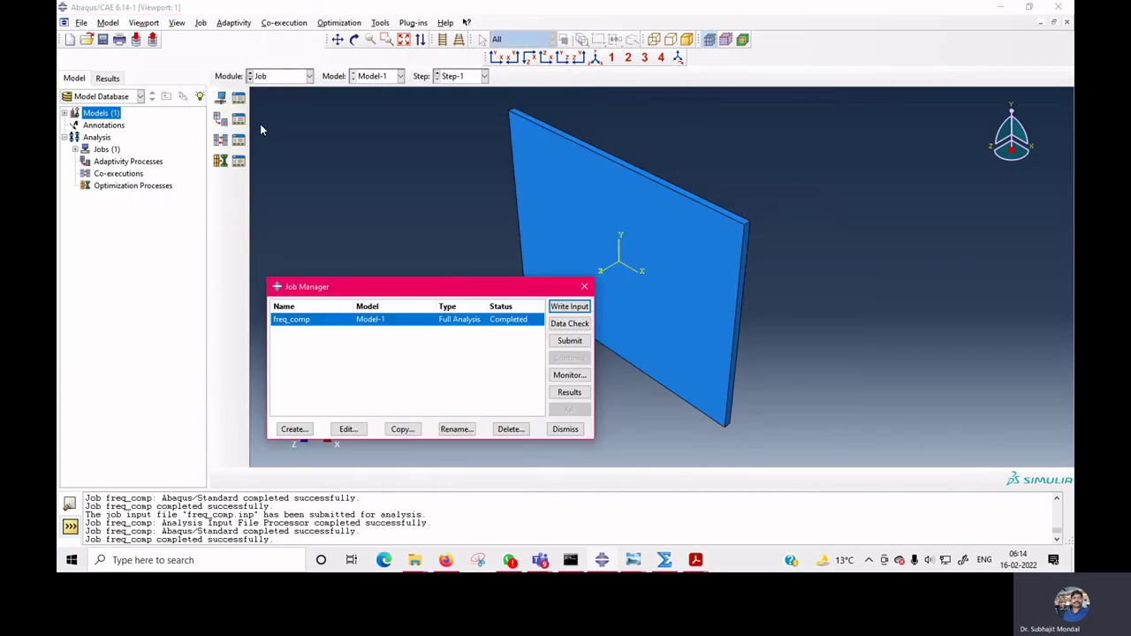
{"action": "left_click", "coordinate": [569, 340]}
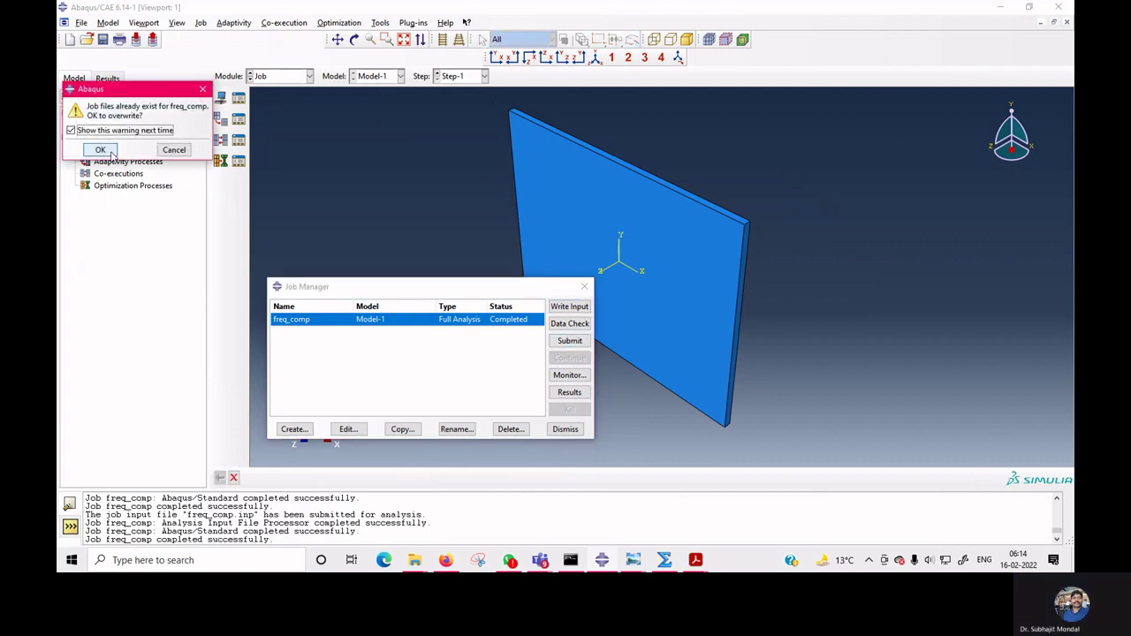
{"action": "left_click", "coordinate": [102, 150]}
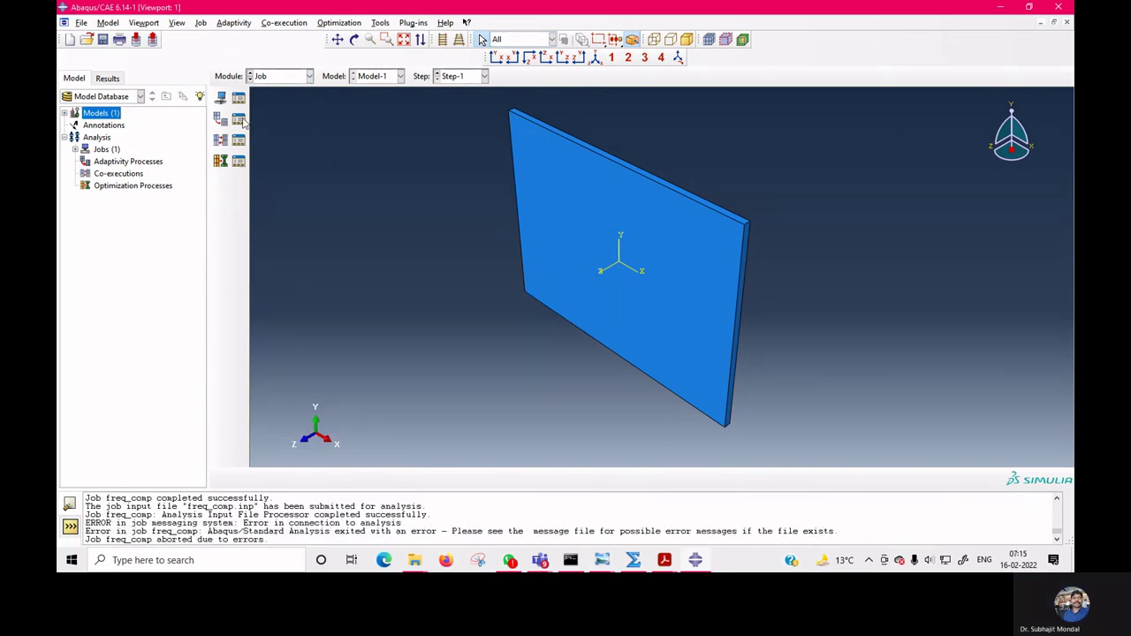
{"action": "left_click", "coordinate": [238, 120]}
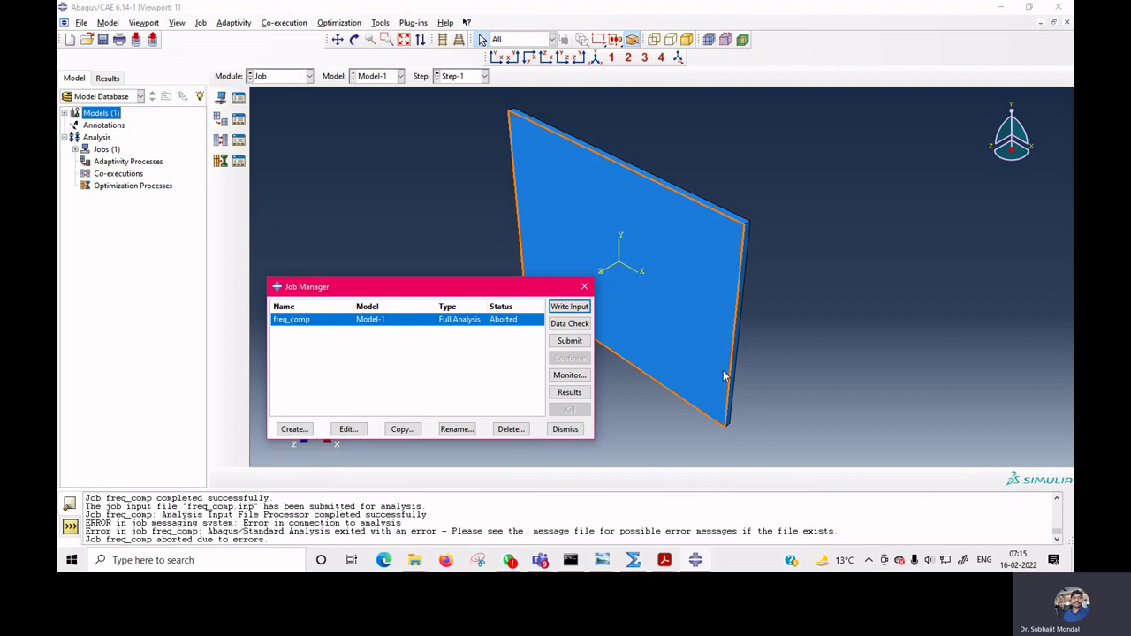
- Return to the Mesh module, show the plate in wireframe and try to assign local edge seeds on the assembly
{"action": "left_click", "coordinate": [291, 76]}
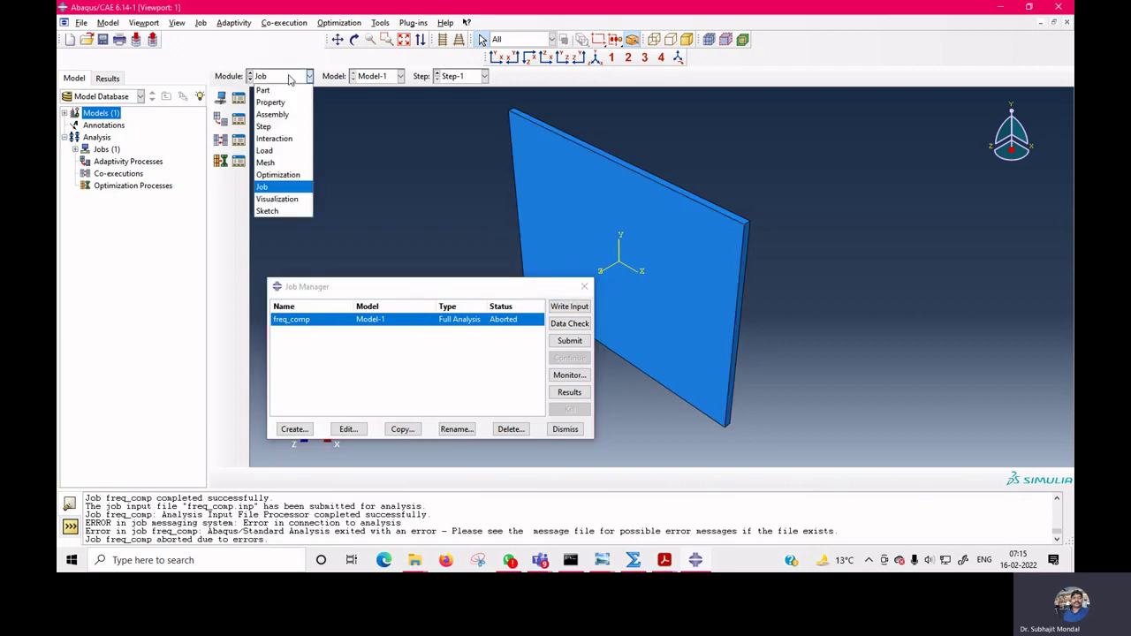
{"action": "left_click", "coordinate": [280, 166]}
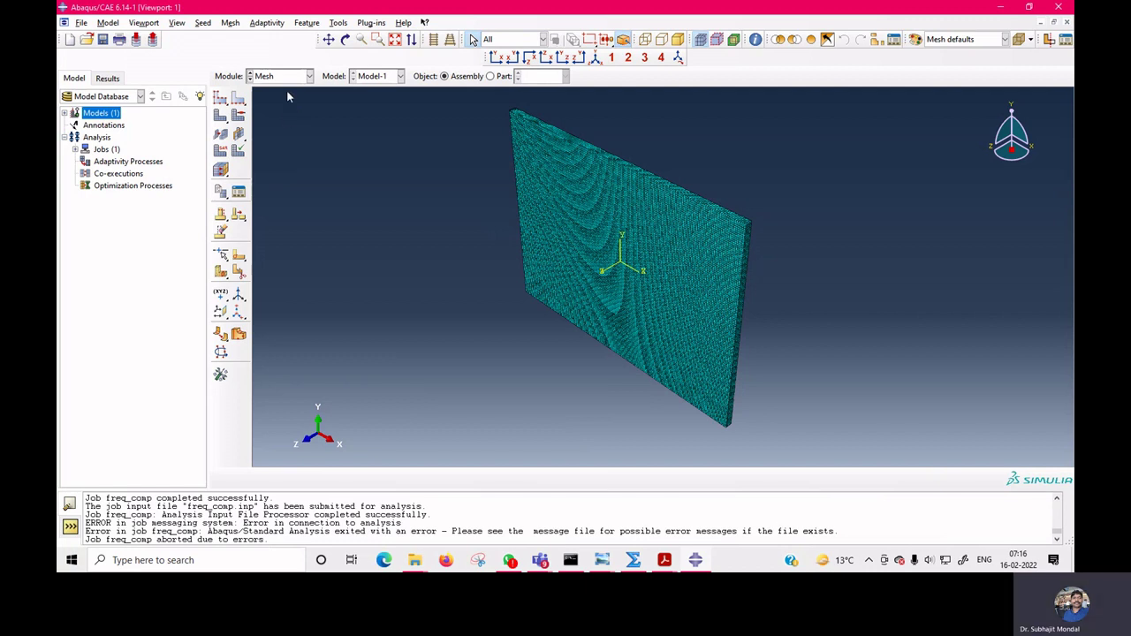
{"action": "left_click", "coordinate": [647, 40]}
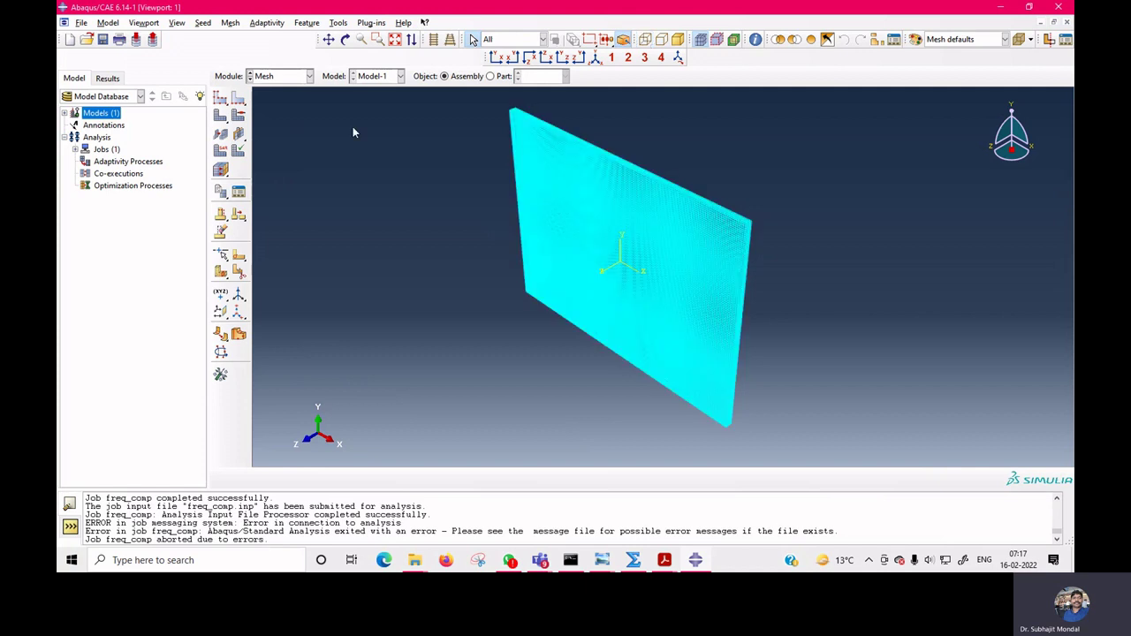
{"action": "left_click", "coordinate": [241, 102]}
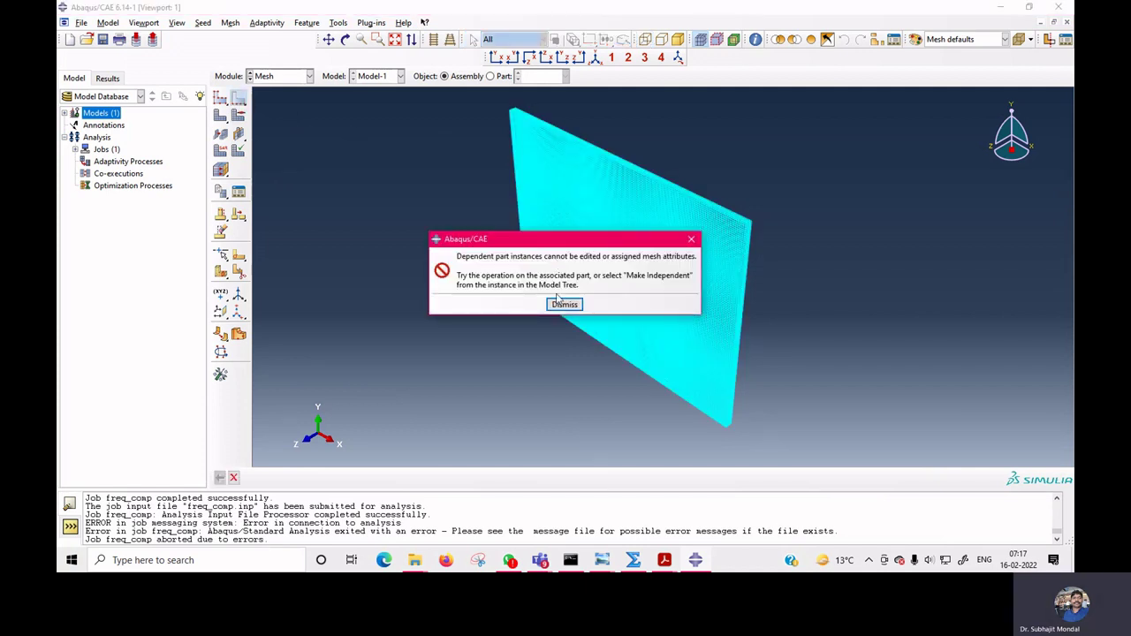
{"action": "left_click", "coordinate": [565, 305]}
- Seed the two upper long edges of Part-1 by number with 40 elements, deleting the invalidated mesh
{"action": "left_click", "coordinate": [493, 77]}
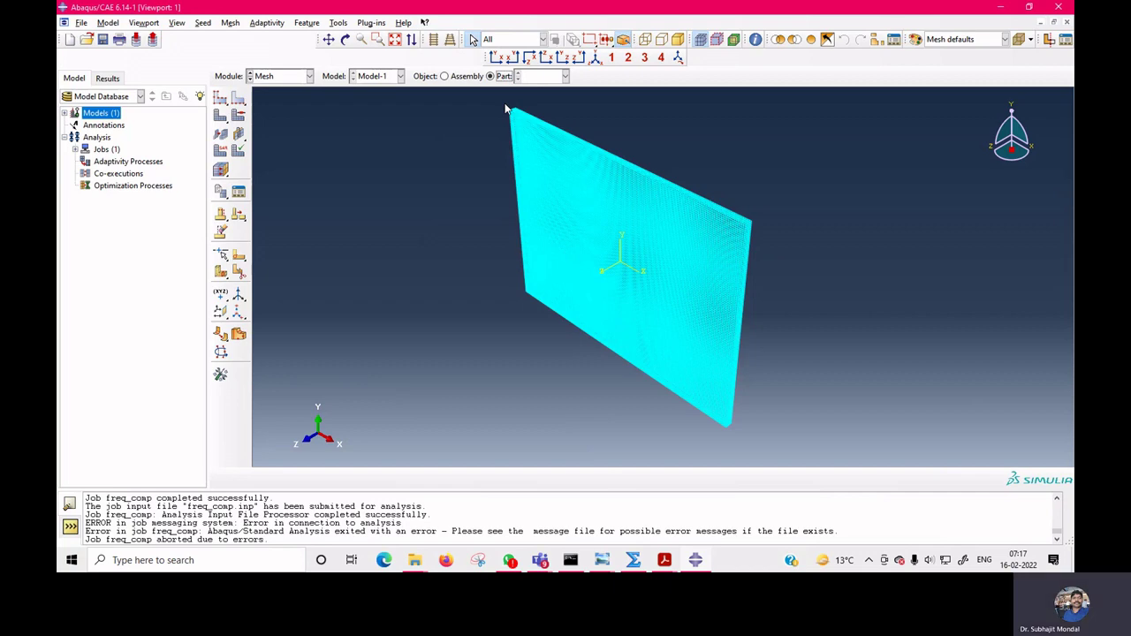
{"action": "left_click", "coordinate": [644, 40]}
{"action": "left_click", "coordinate": [239, 98]}
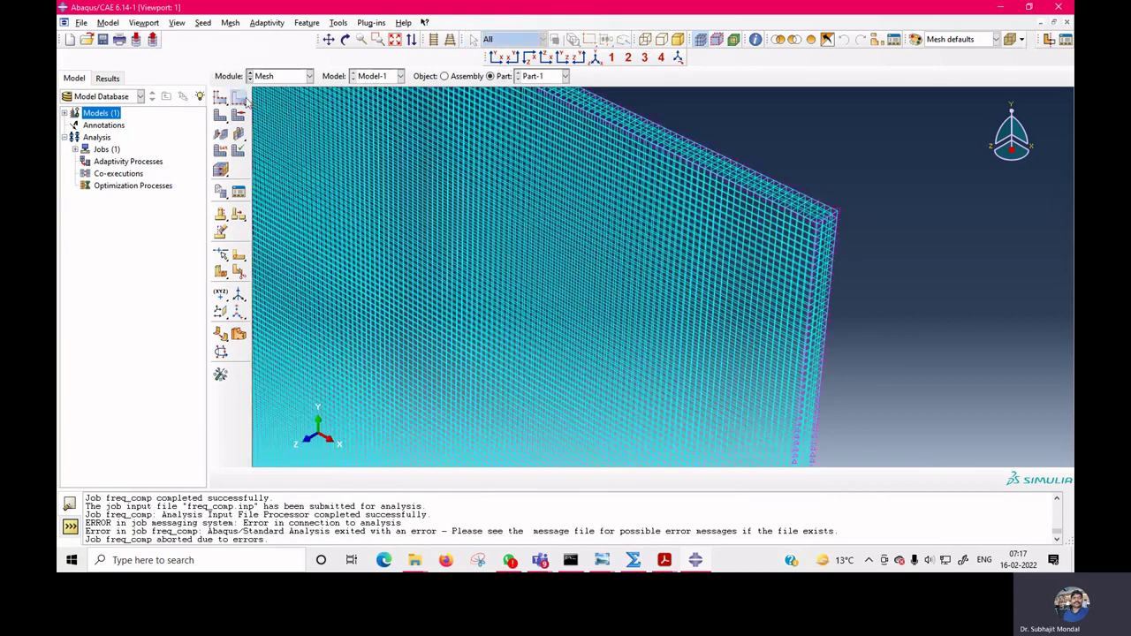
{"action": "left_click", "coordinate": [612, 121]}
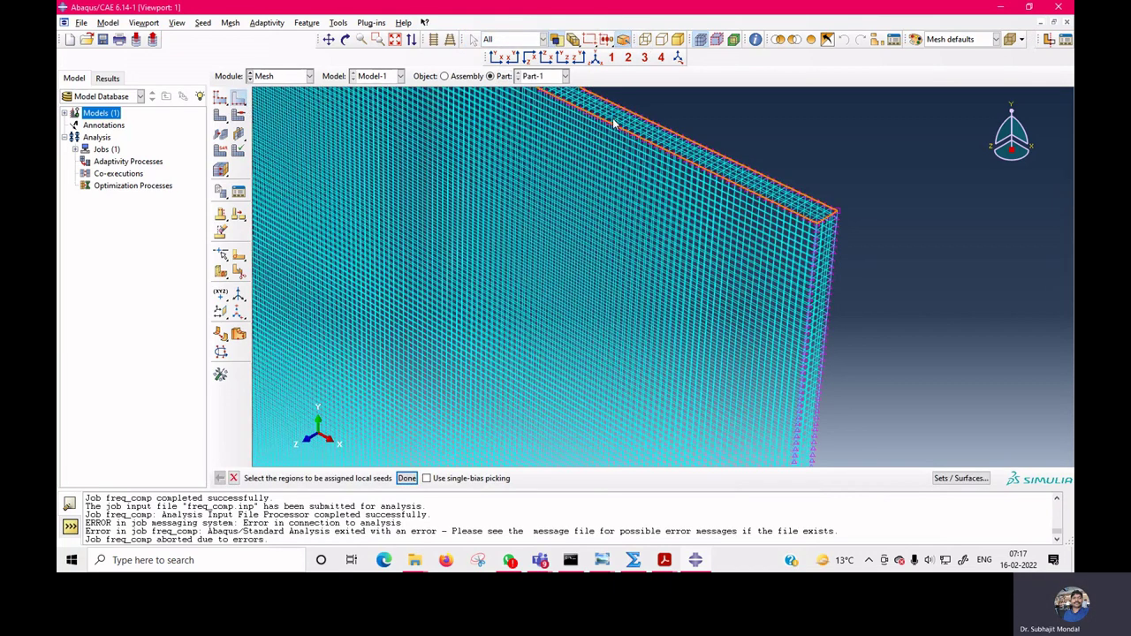
{"action": "left_click", "coordinate": [629, 112], "text": "shift"}
{"action": "left_click", "coordinate": [407, 478]}
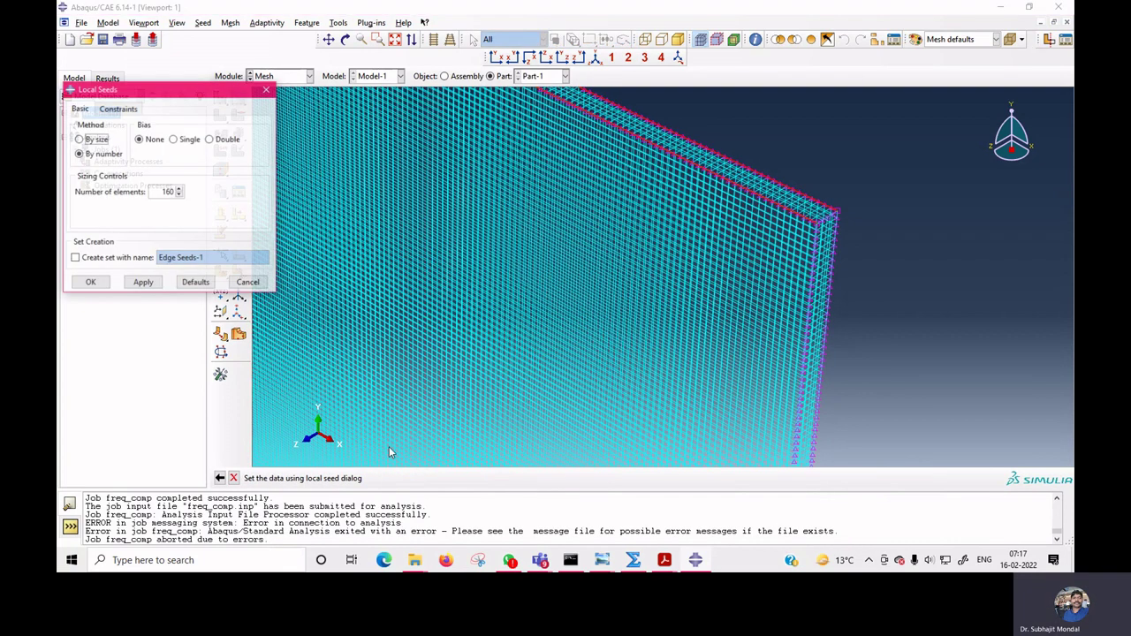
{"action": "left_click_drag", "start_coordinate": [176, 190], "coordinate": [158, 187]}
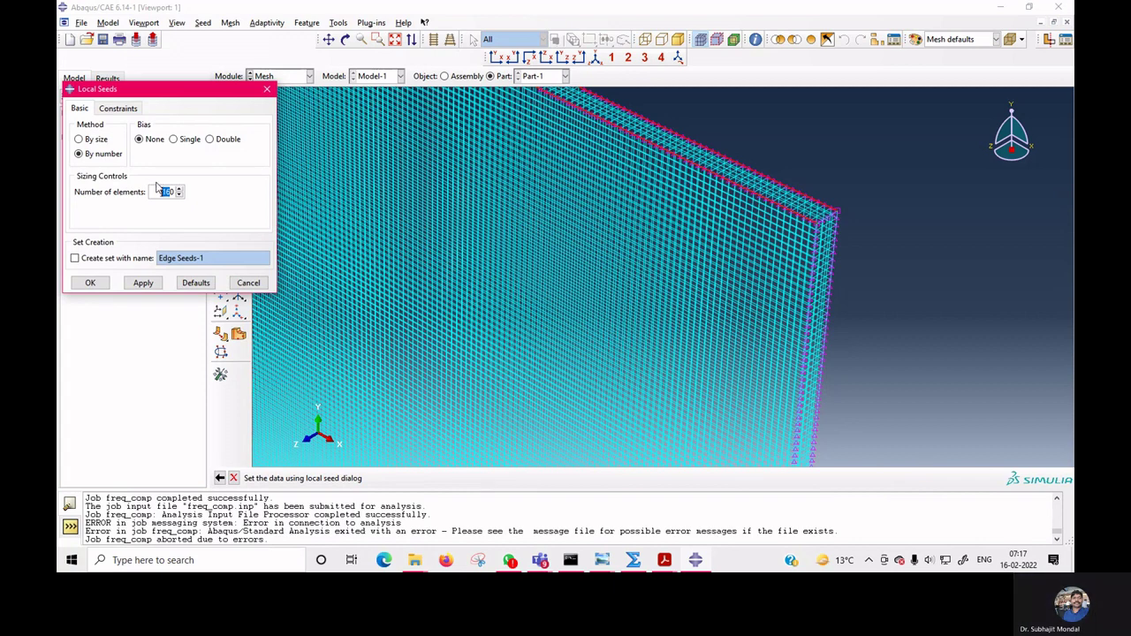
{"action": "type", "text": "40"}
{"action": "left_click", "coordinate": [143, 283]}
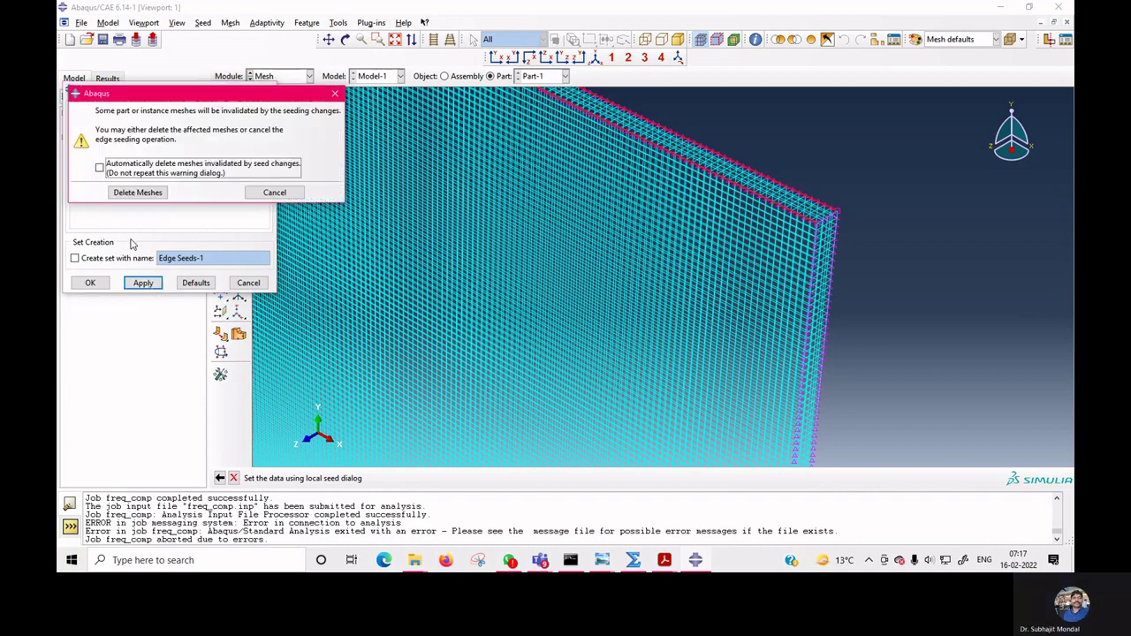
{"action": "left_click", "coordinate": [139, 193]}
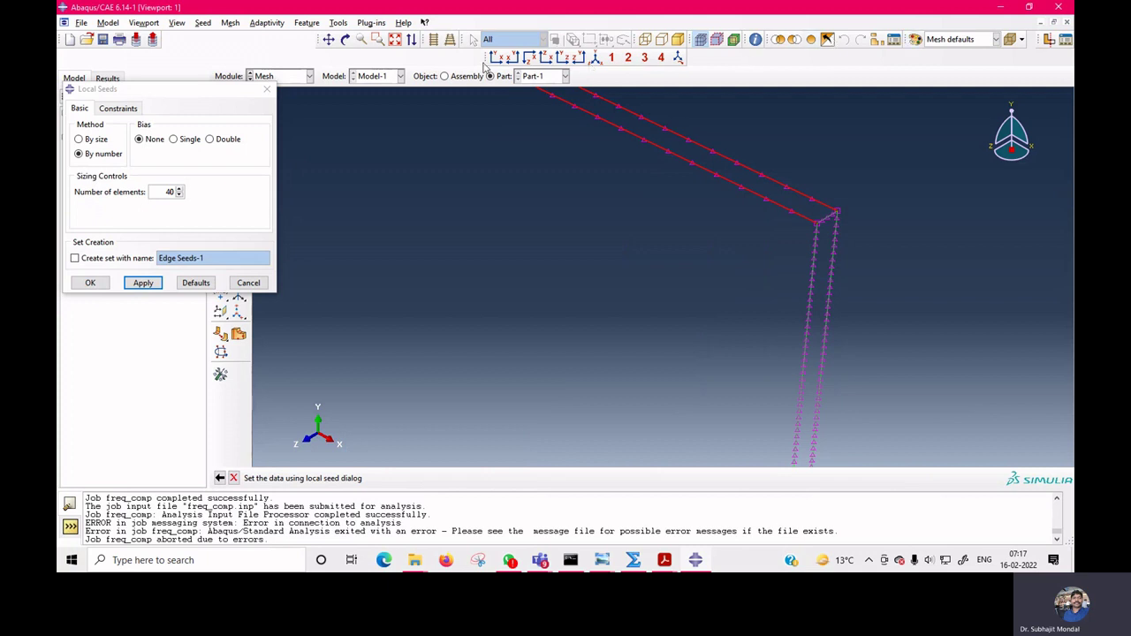
{"action": "left_click", "coordinate": [394, 40]}
{"action": "left_click", "coordinate": [94, 283]}
- Seed the two lower long edges of the plate with 40 elements
{"action": "left_click", "coordinate": [594, 340]}
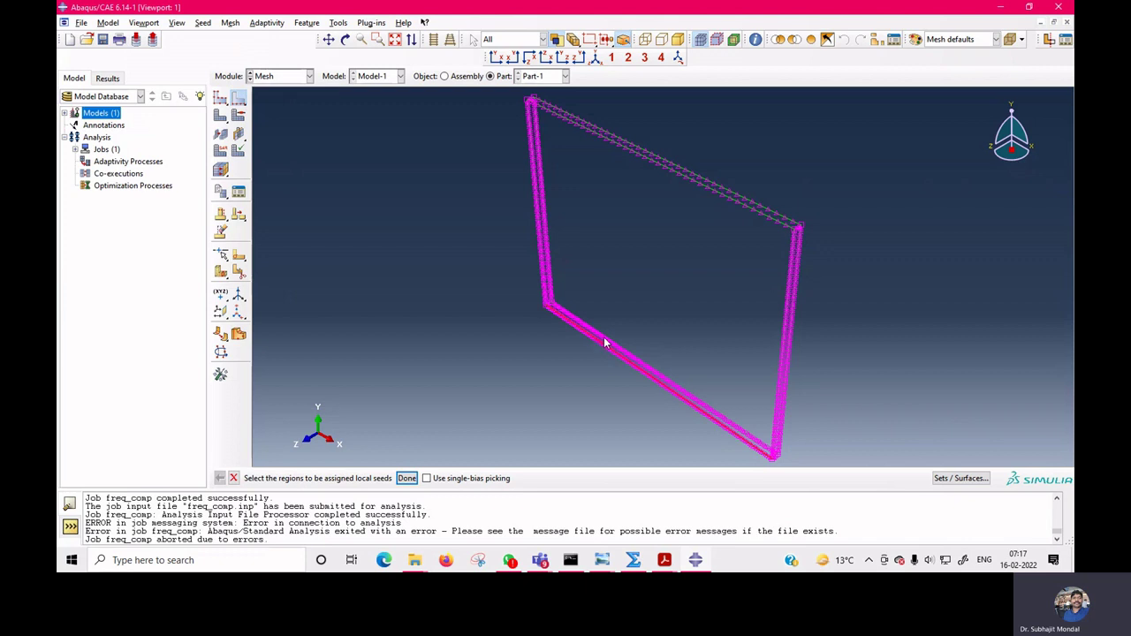
{"action": "left_click", "coordinate": [406, 478]}
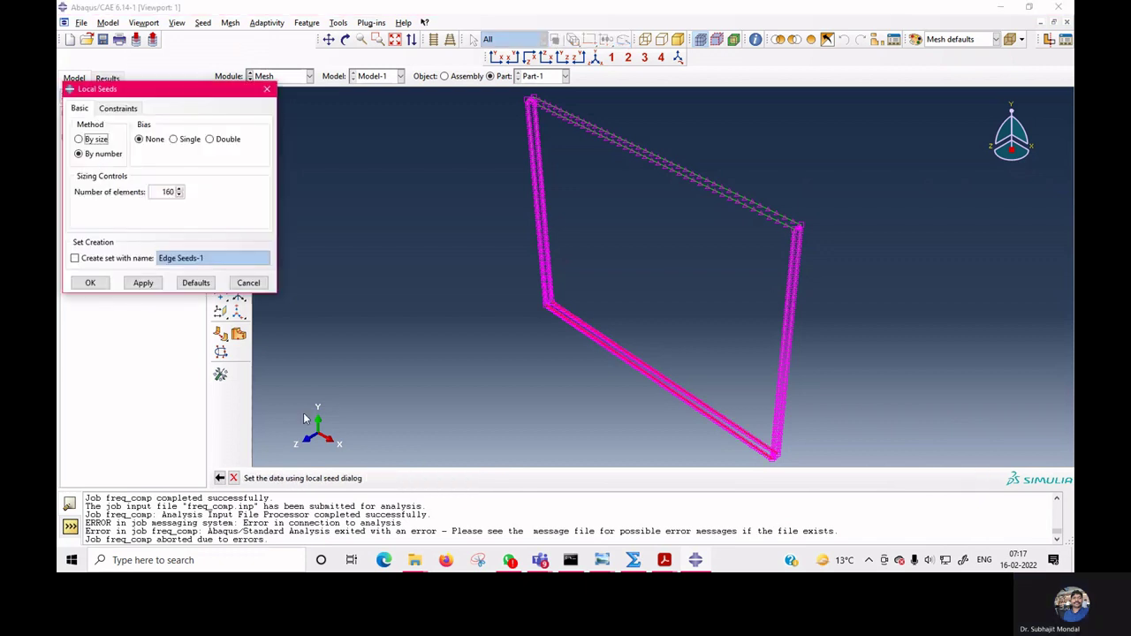
{"action": "double_click", "coordinate": [164, 192]}
{"action": "type", "text": "40"}
{"action": "left_click", "coordinate": [91, 282]}
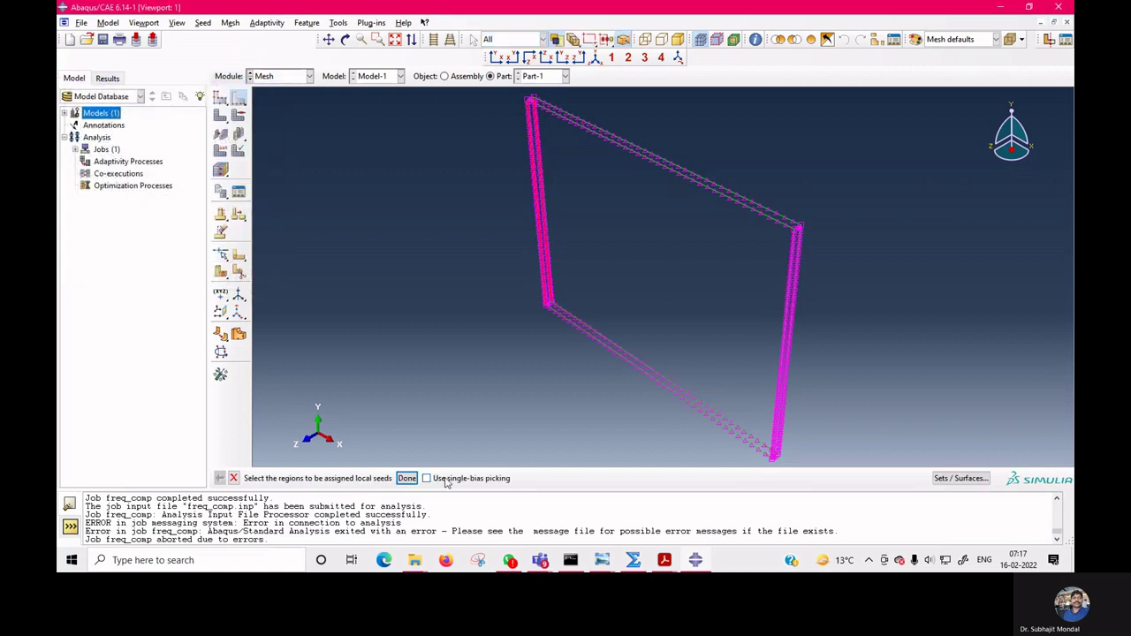
- Seed the left pair of vertical plate edges with 30 elements
{"action": "left_click", "coordinate": [407, 478]}
{"action": "double_click", "coordinate": [169, 193]}
{"action": "type", "text": "300"}
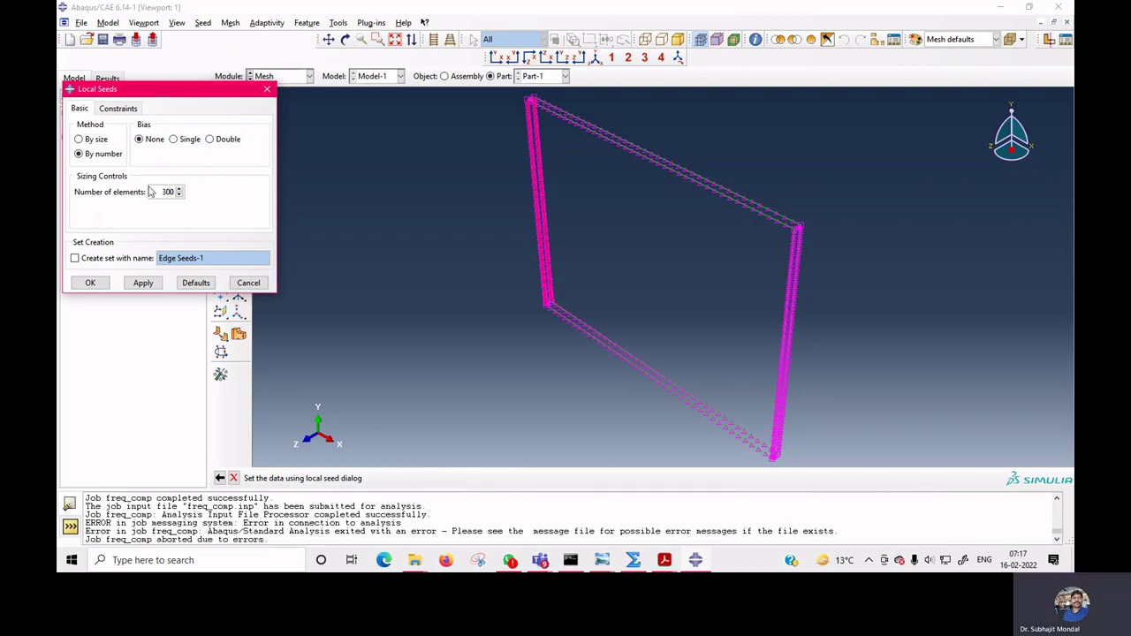
{"action": "key", "text": "BackSpace"}
{"action": "left_click", "coordinate": [143, 282]}
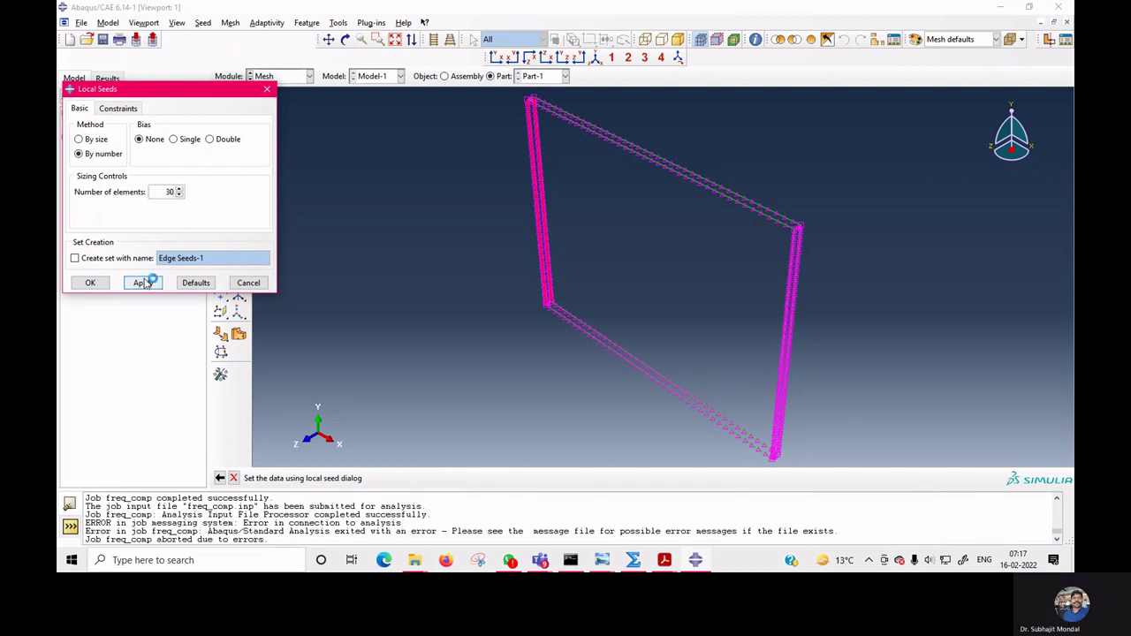
{"action": "left_click", "coordinate": [91, 283]}
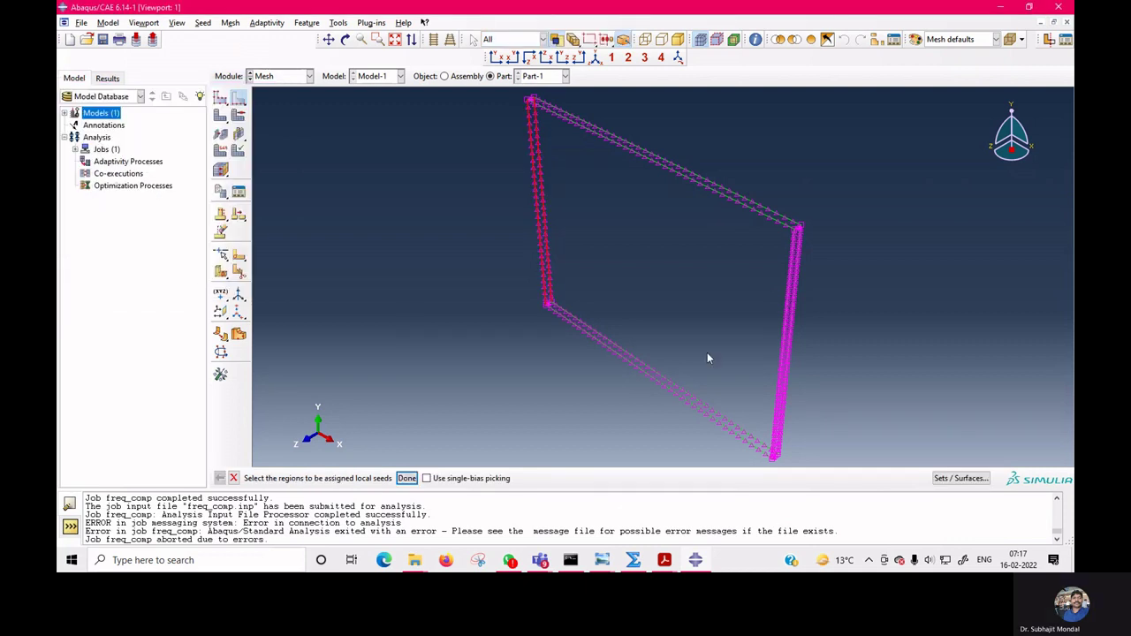
- Seed the right pair of vertical plate edges by number with 30 elements
{"action": "left_click", "coordinate": [784, 394]}
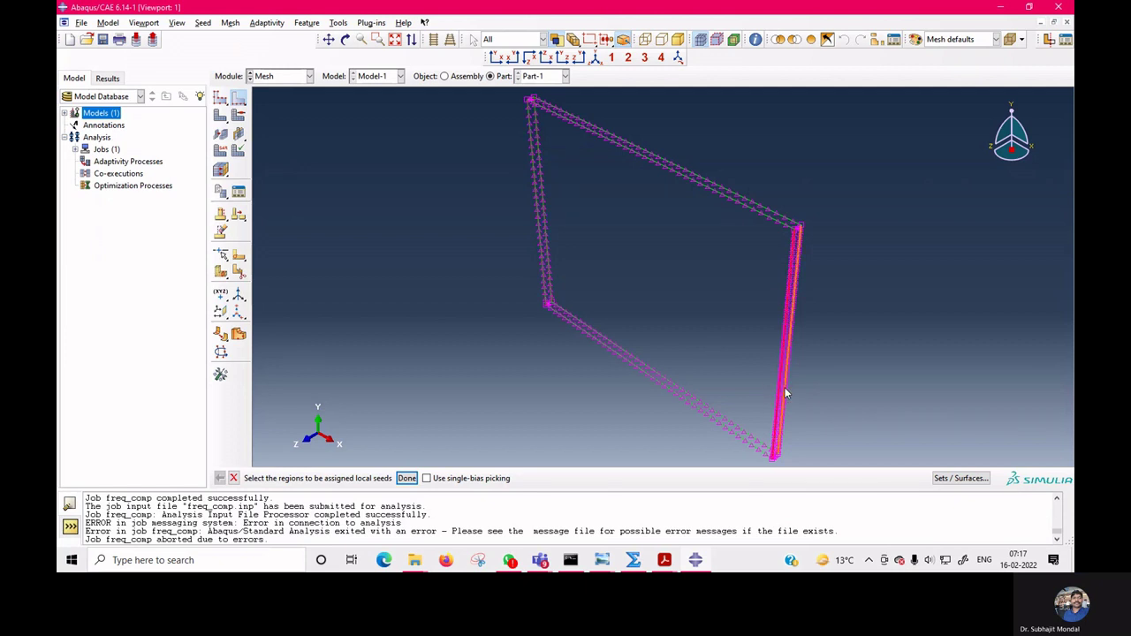
{"action": "left_click", "coordinate": [407, 478]}
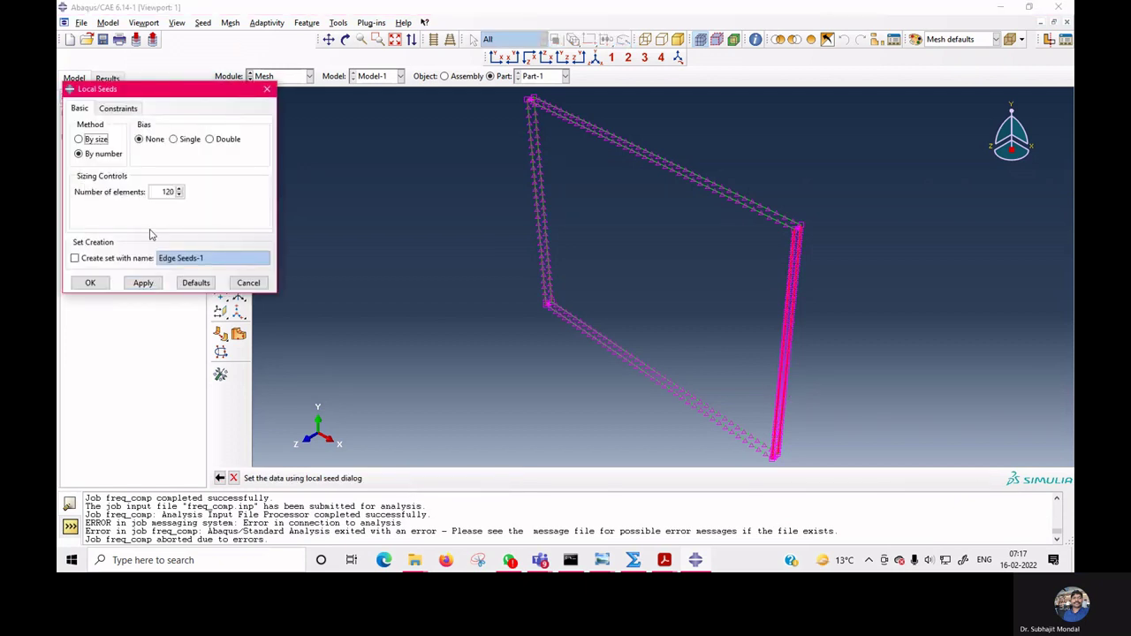
{"action": "left_click_drag", "start_coordinate": [170, 191], "coordinate": [139, 192]}
{"action": "type", "text": "30"}
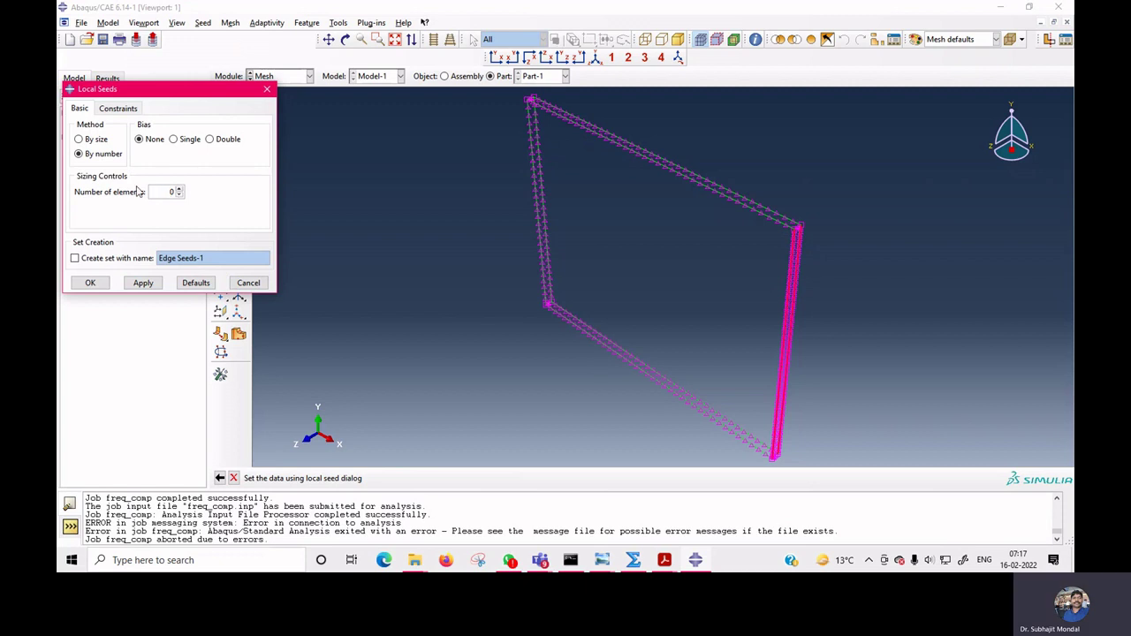
{"action": "left_click", "coordinate": [91, 282]}
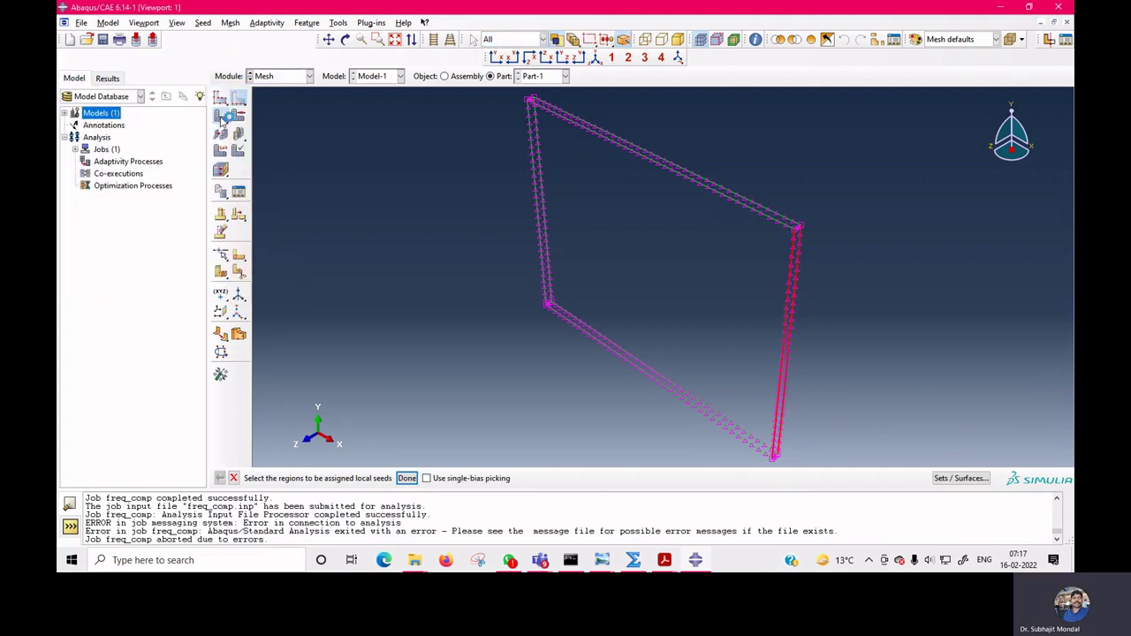
- Mesh Part-1 with the new edge seeds and display the plate shaded
{"action": "left_click", "coordinate": [220, 115]}
{"action": "left_click", "coordinate": [326, 479]}
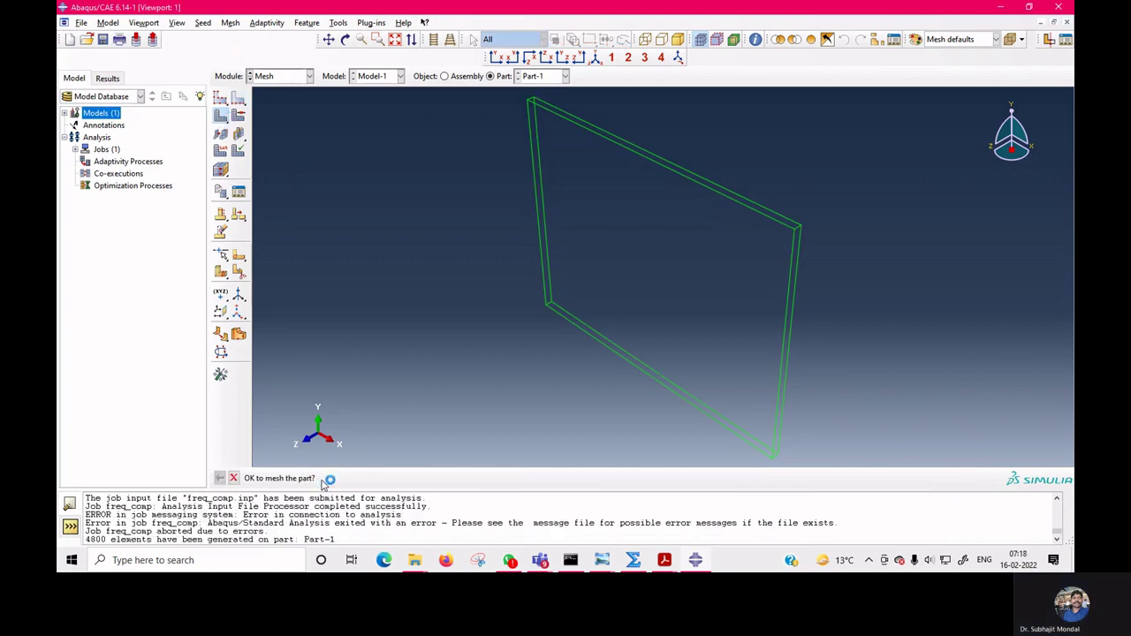
{"action": "left_click", "coordinate": [678, 41]}
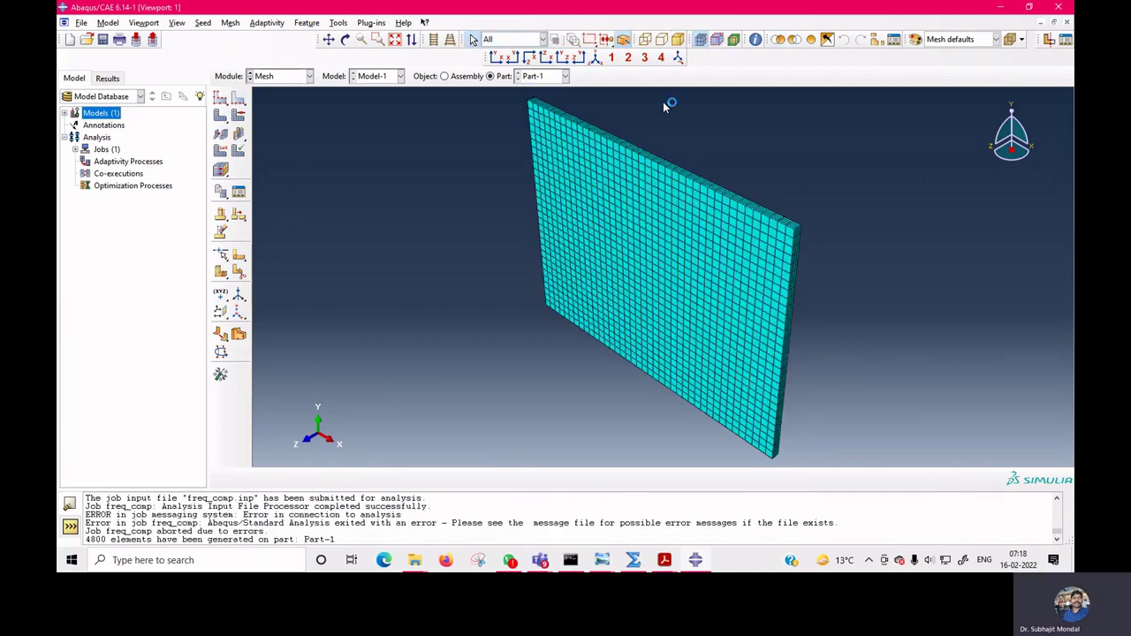
- Switch to the Job module and resubmit the freq_comp job, overwriting its existing job files
{"action": "left_click", "coordinate": [278, 76]}
{"action": "left_click", "coordinate": [279, 185]}
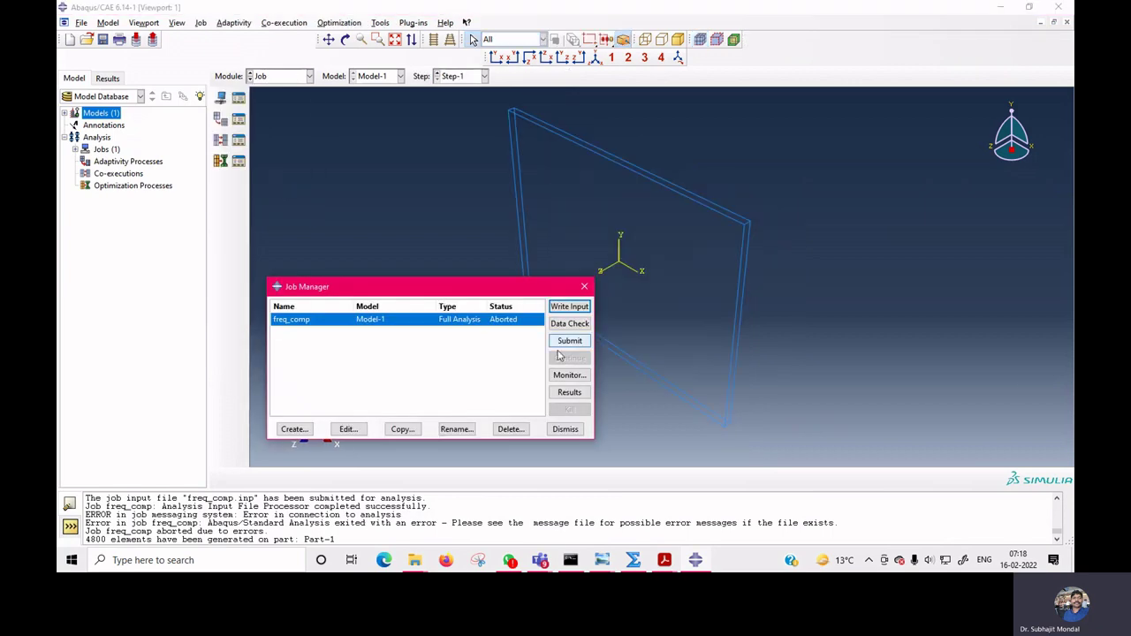
{"action": "left_click", "coordinate": [569, 341]}
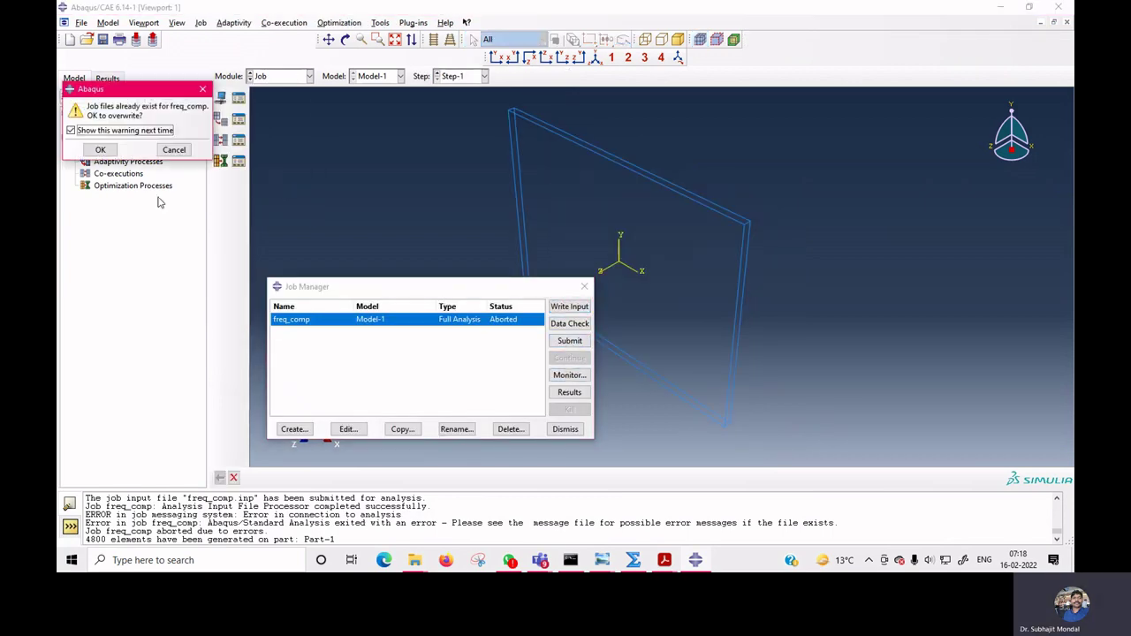
{"action": "left_click", "coordinate": [100, 149]}
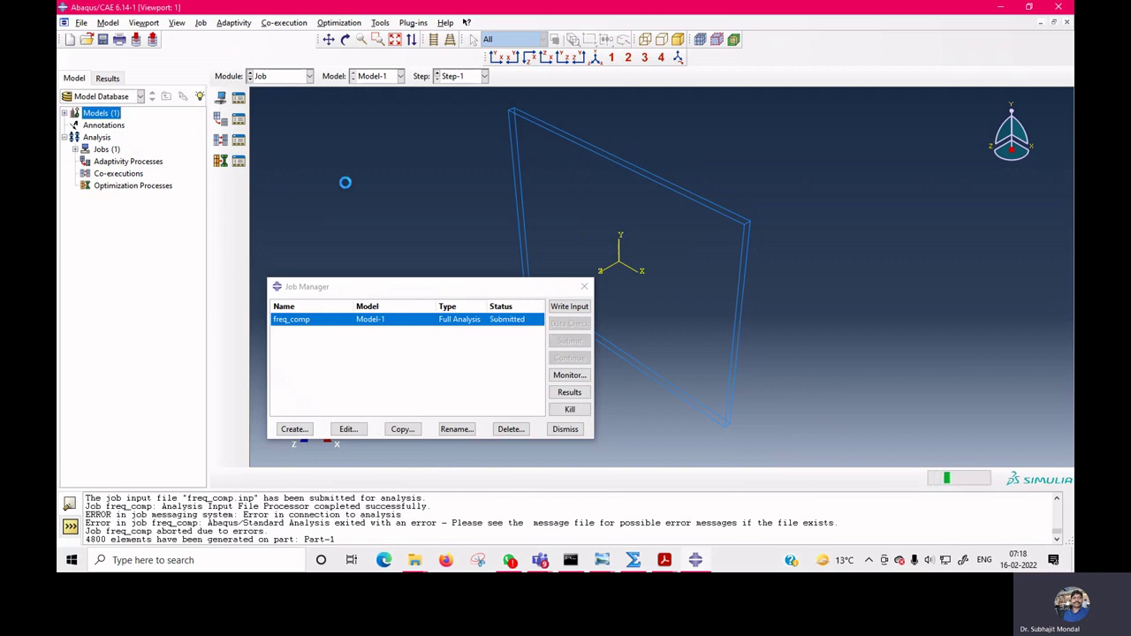
- Return to the Mesh module, switch the object to Part-1 and open the element type settings for the plate
{"action": "left_click", "coordinate": [280, 76]}
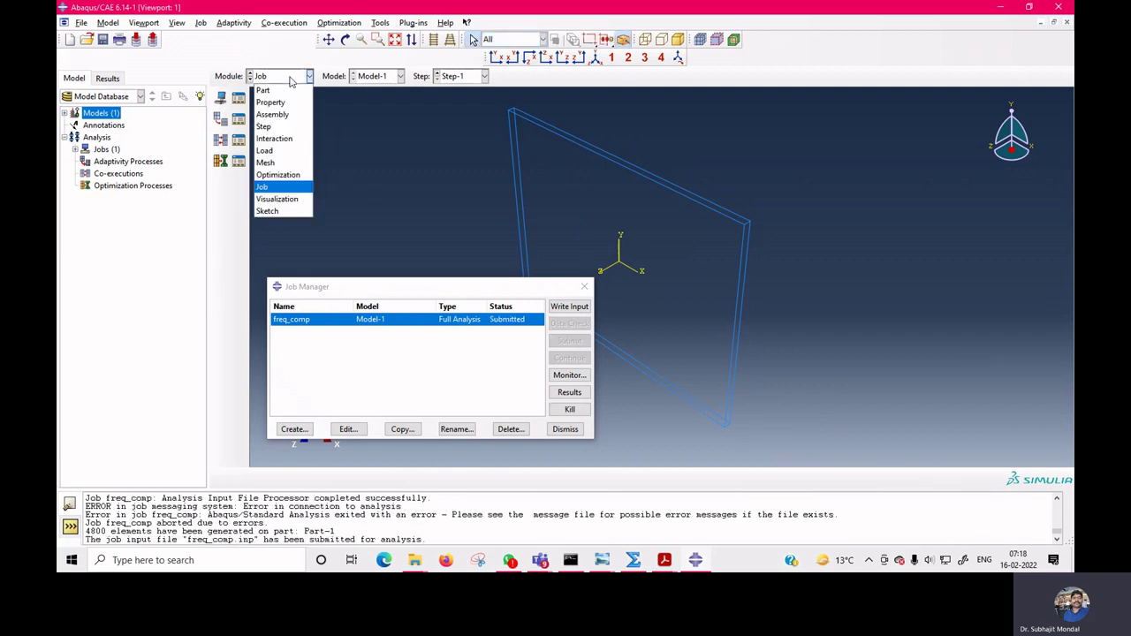
{"action": "left_click", "coordinate": [265, 162]}
{"action": "left_click", "coordinate": [229, 22]}
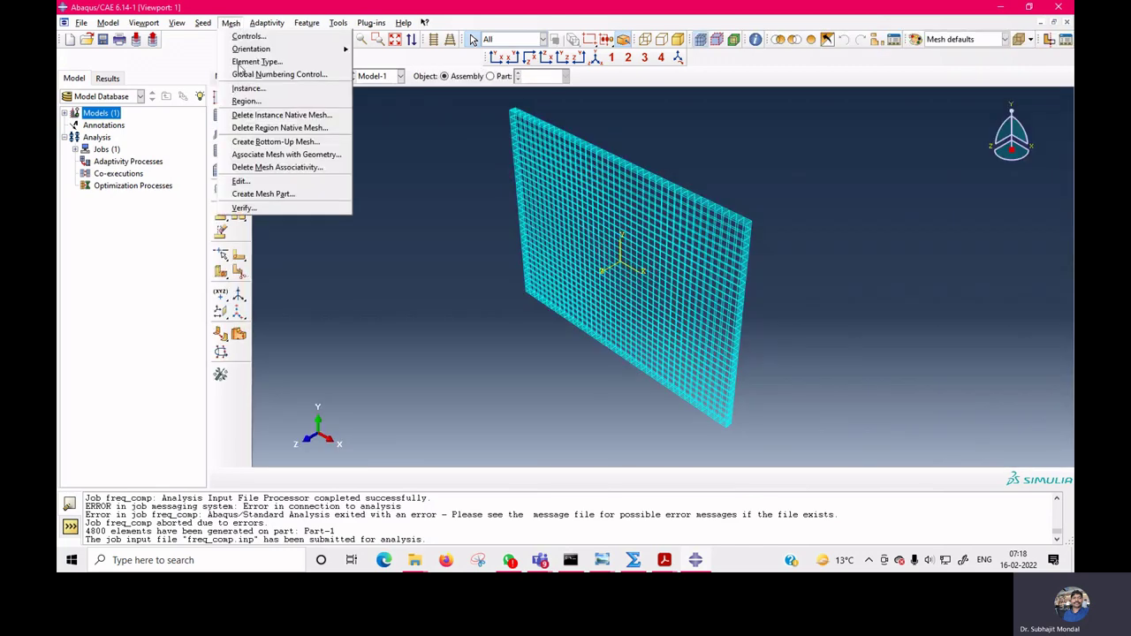
{"action": "left_click", "coordinate": [265, 56]}
{"action": "left_click", "coordinate": [562, 304]}
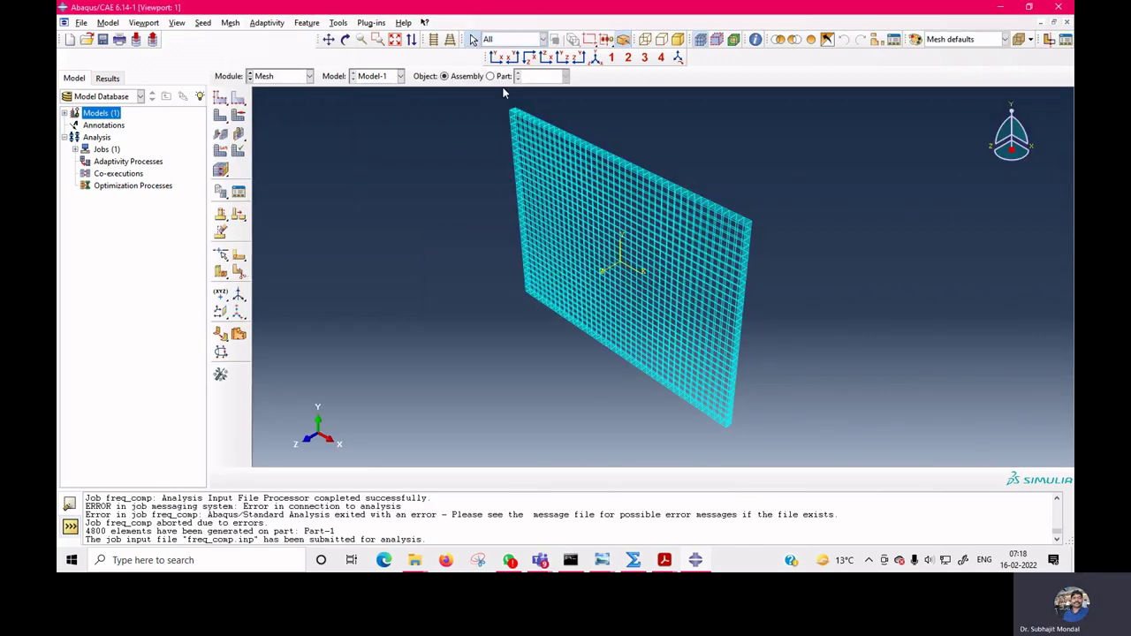
{"action": "left_click", "coordinate": [500, 77]}
{"action": "left_click", "coordinate": [229, 22]}
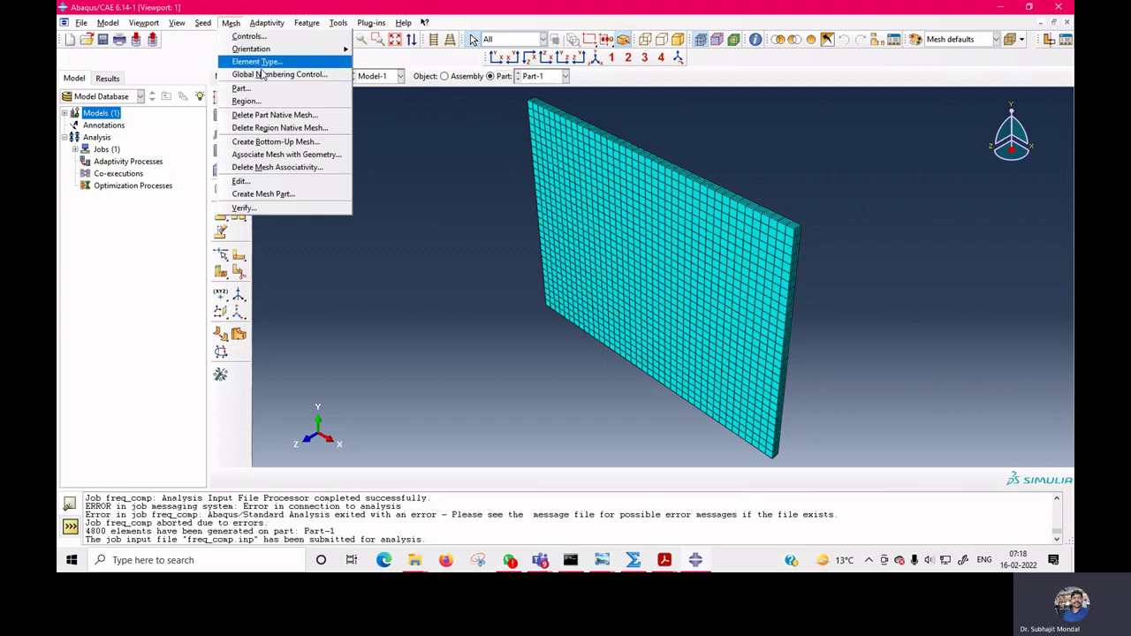
{"action": "left_click", "coordinate": [265, 57]}
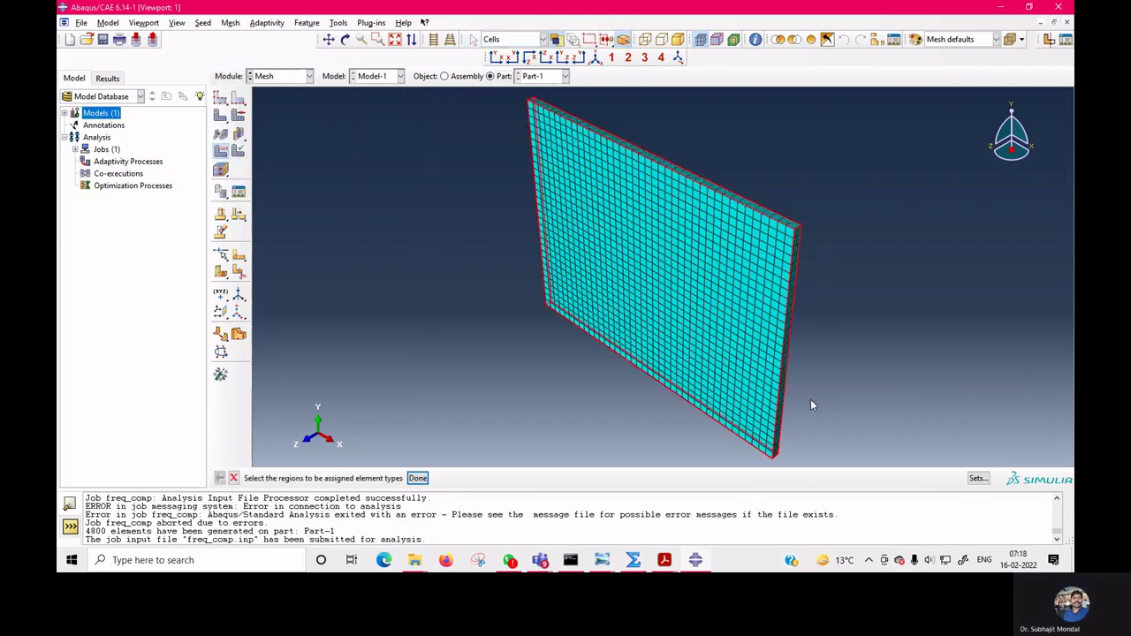
{"action": "left_click", "coordinate": [417, 478]}
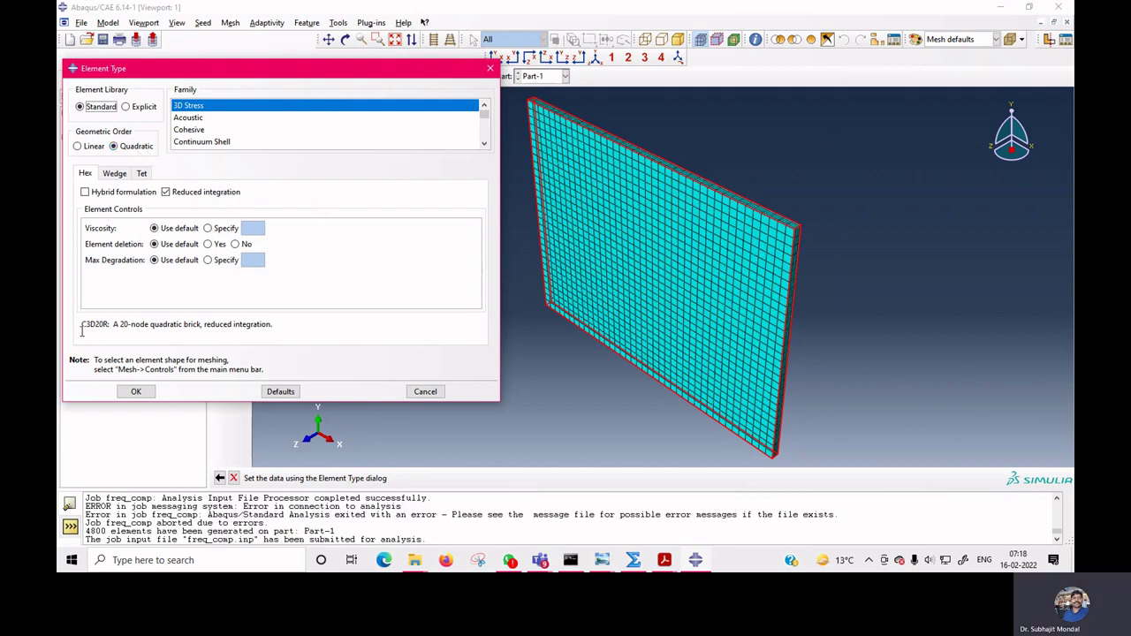
- Compare the linear and quadratic hex element descriptions, keeping quadratic order with reduced integration (C3D20R)
{"action": "left_click_drag", "start_coordinate": [84, 326], "coordinate": [126, 328]}
{"action": "left_click", "coordinate": [228, 326]}
{"action": "left_click", "coordinate": [78, 145]}
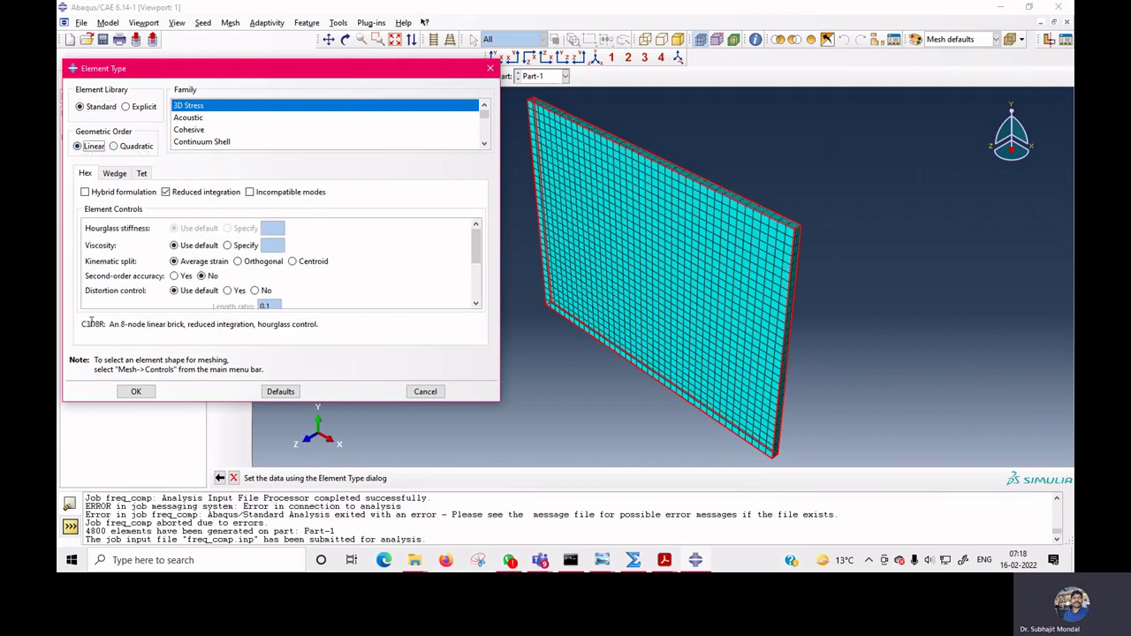
{"action": "left_click", "coordinate": [124, 147]}
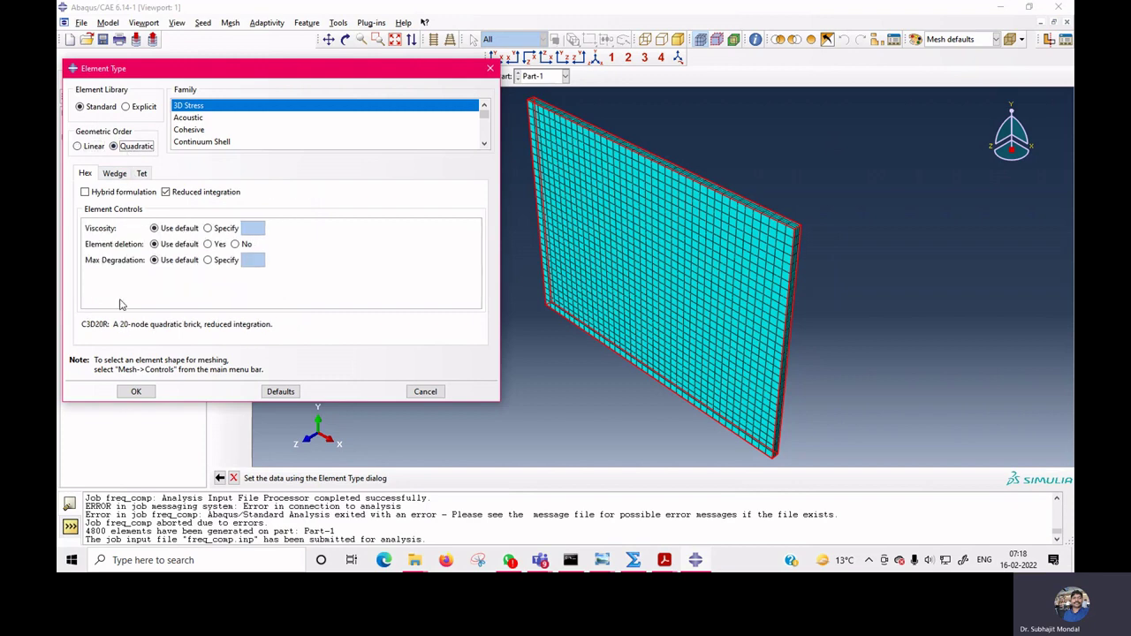
{"action": "left_click", "coordinate": [136, 391]}
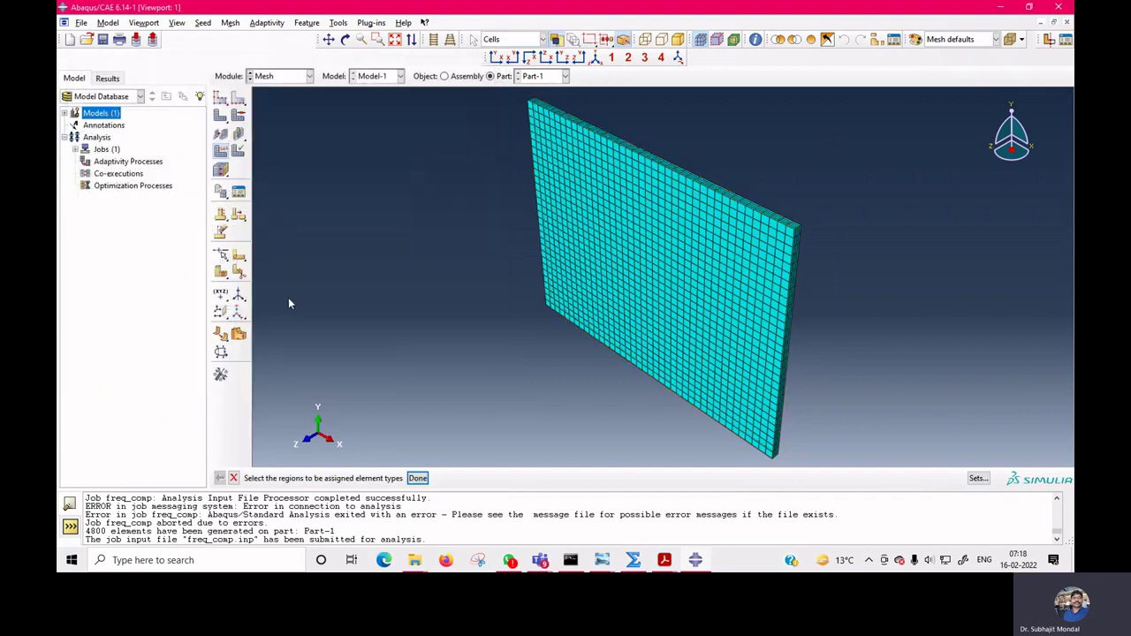
- Open the results of the freq_comp job and plot displacement contours on the deformed plate
{"action": "left_click", "coordinate": [281, 76]}
{"action": "left_click", "coordinate": [272, 187]}
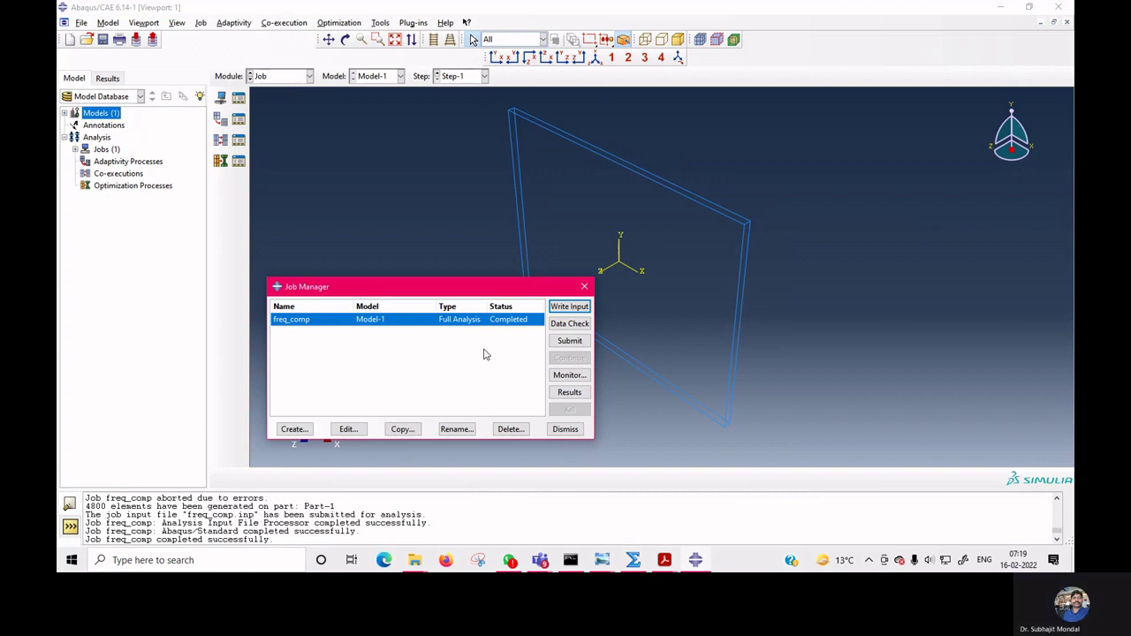
{"action": "left_click", "coordinate": [573, 394]}
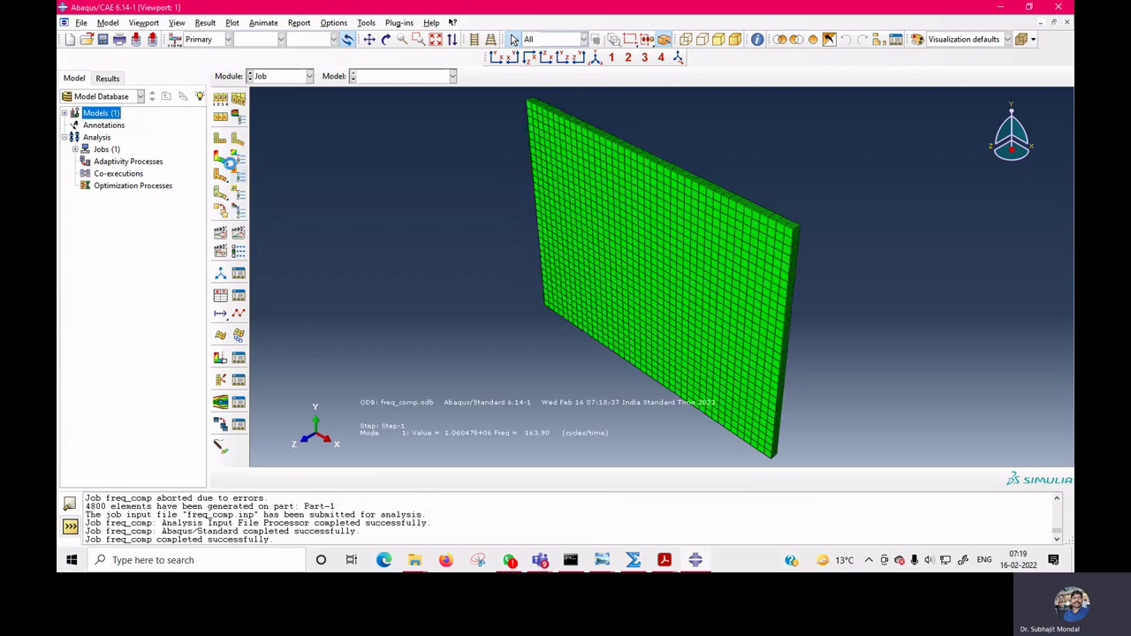
{"action": "left_click", "coordinate": [221, 159]}
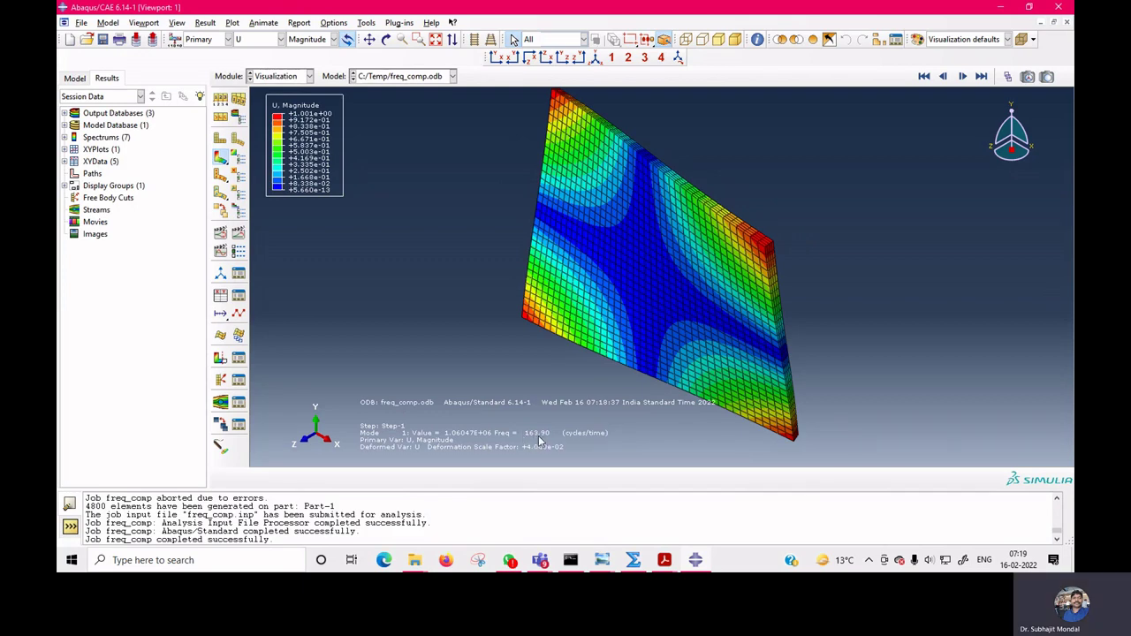
- Step through the plate's mode shapes up to mode 5 and back to mode 3, examining each natural frequency
{"action": "left_click", "coordinate": [962, 76]}
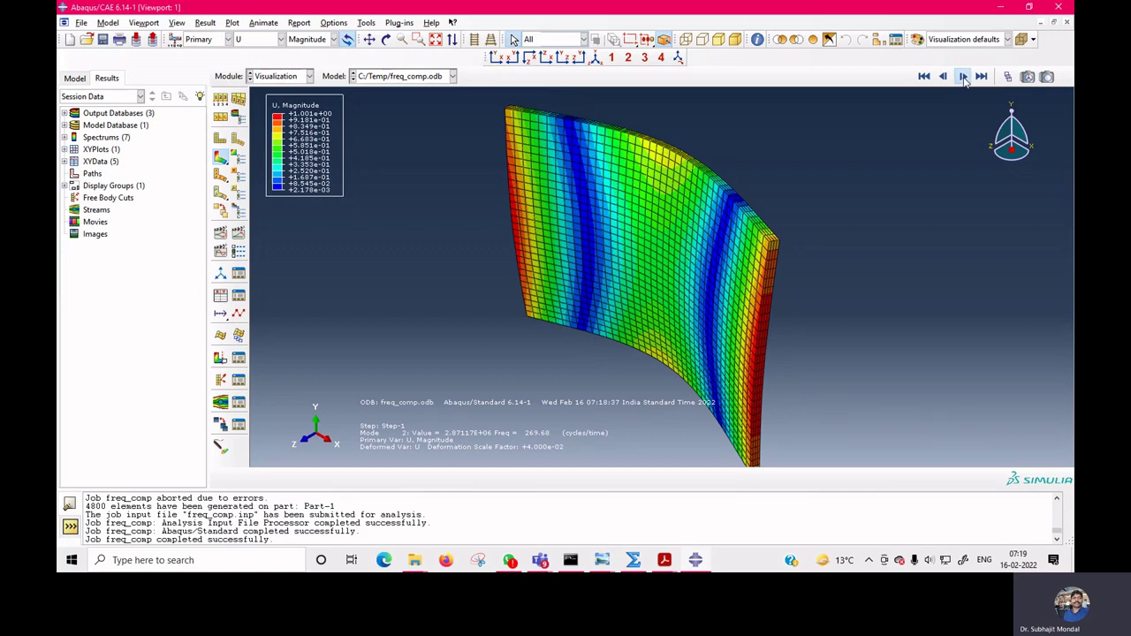
{"action": "left_click", "coordinate": [962, 77]}
{"action": "left_click", "coordinate": [962, 77]}
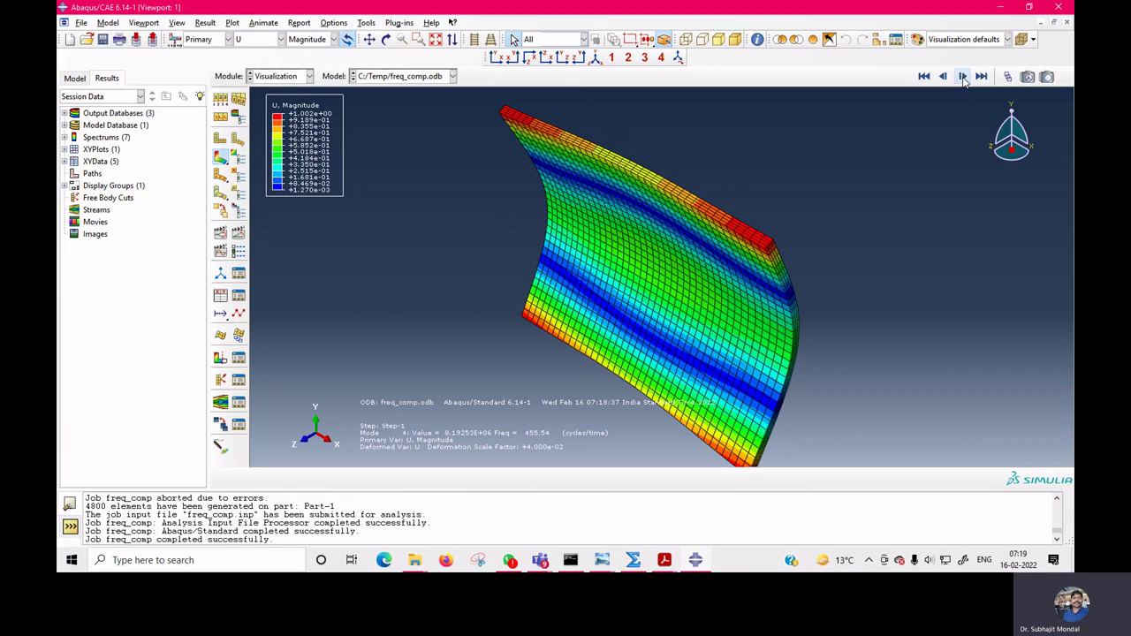
{"action": "left_click", "coordinate": [962, 77]}
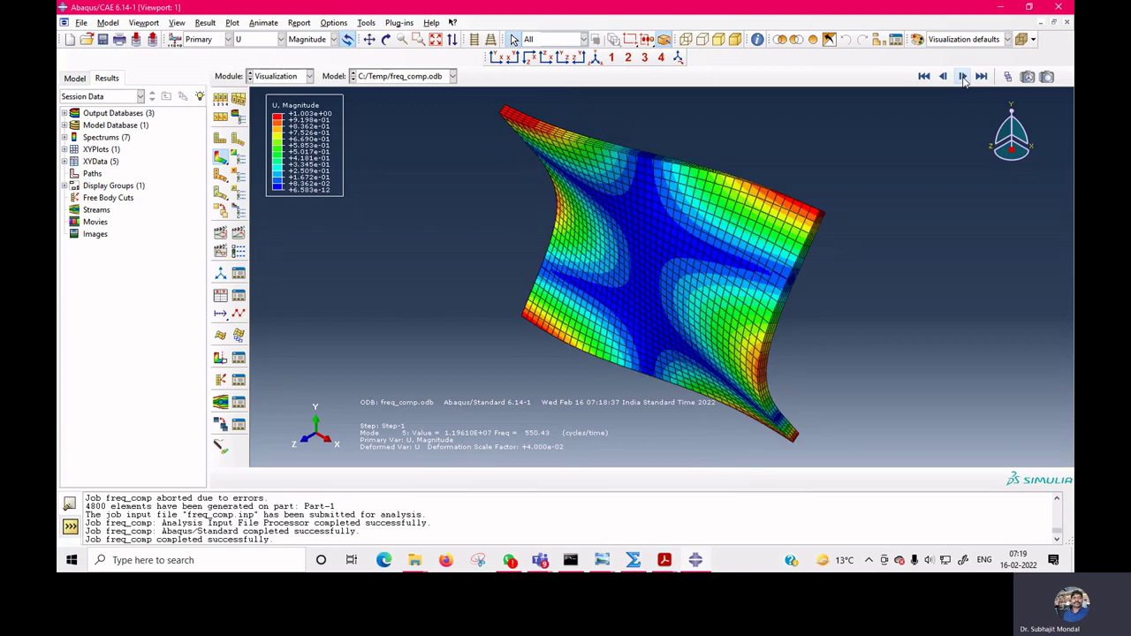
{"action": "left_click", "coordinate": [943, 77]}
{"action": "left_click", "coordinate": [943, 76]}
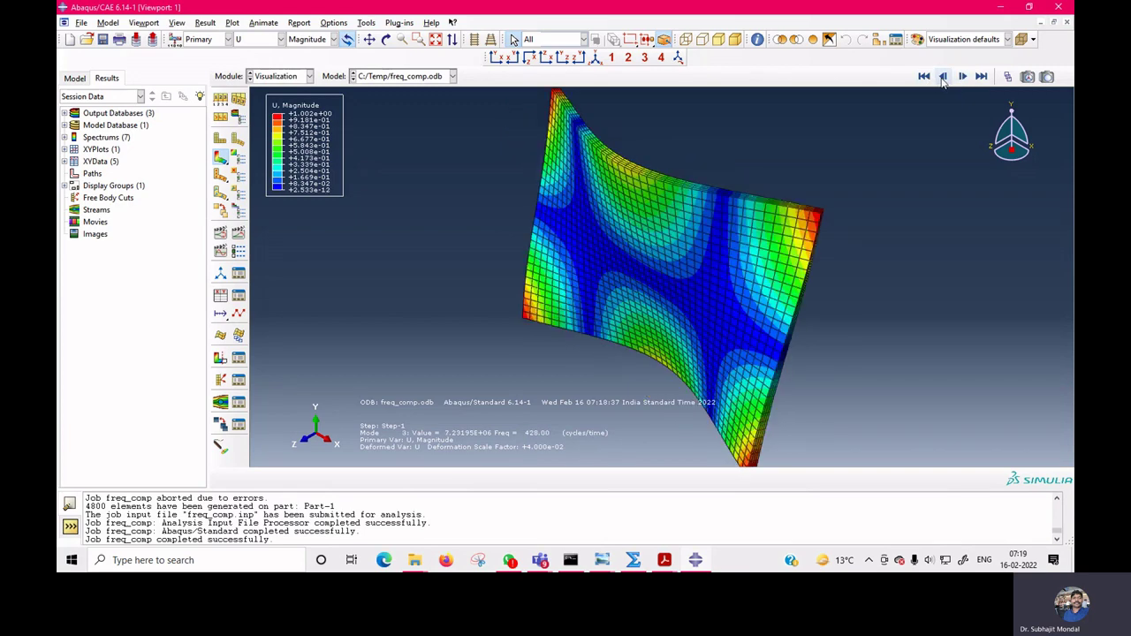
- Return to the Mesh module and reseed the plate's upper and lower long edges with more elements, deleting the invalidated mesh
{"action": "left_click", "coordinate": [276, 77]}
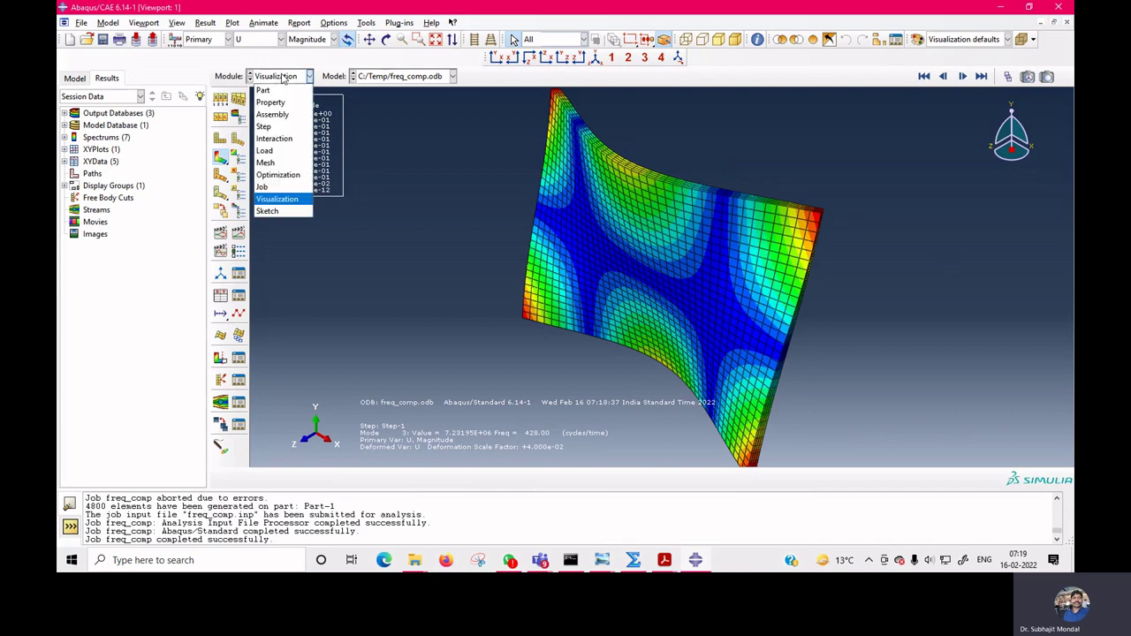
{"action": "left_click", "coordinate": [288, 164]}
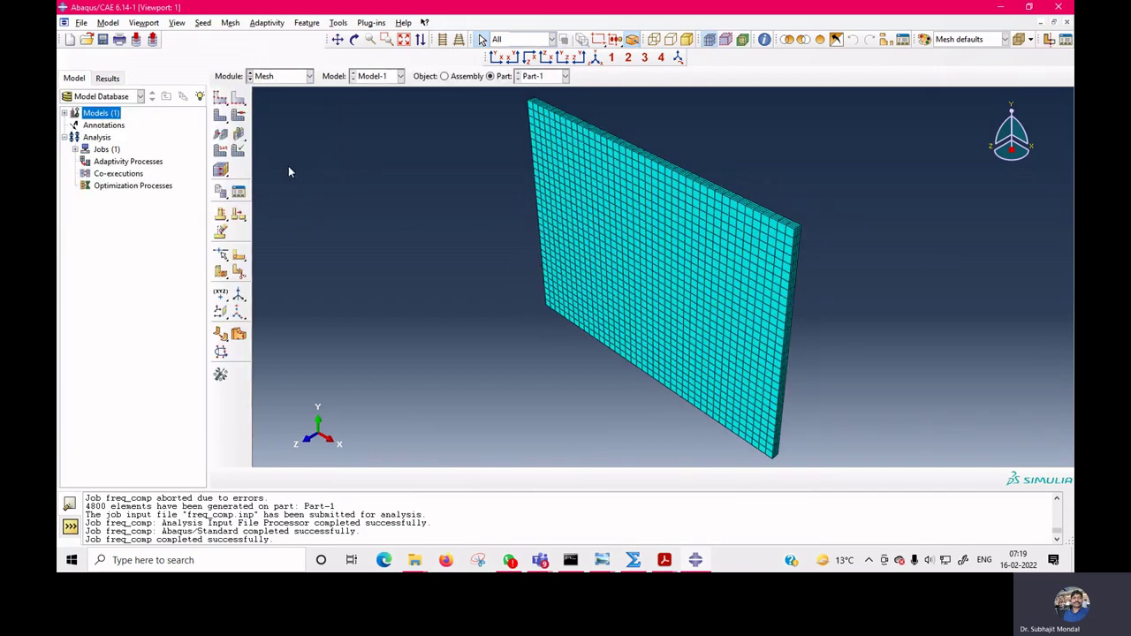
{"action": "left_click", "coordinate": [239, 99]}
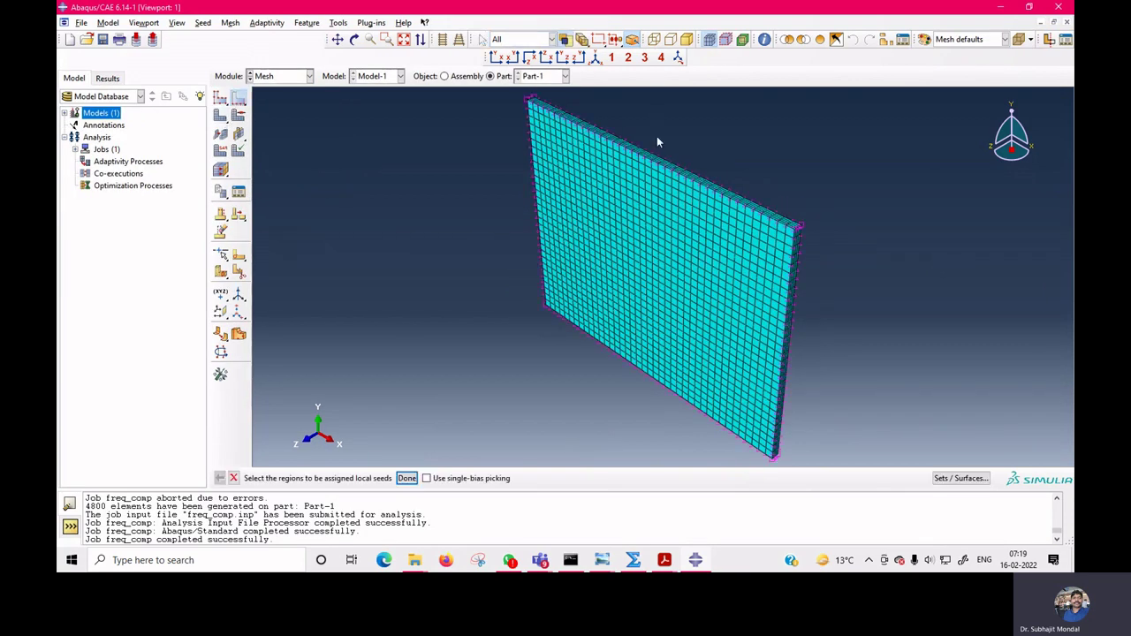
{"action": "left_click", "coordinate": [657, 166]}
{"action": "left_click", "coordinate": [663, 162]}
{"action": "left_click", "coordinate": [628, 361], "text": "shift"}
{"action": "left_click", "coordinate": [653, 40]}
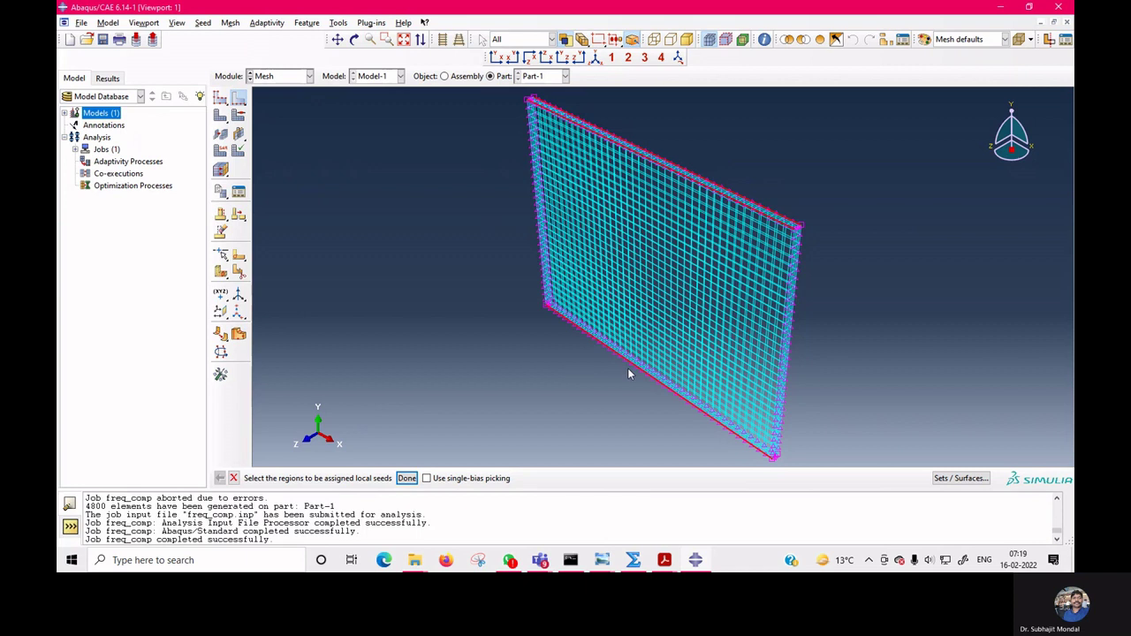
{"action": "left_click", "coordinate": [406, 478]}
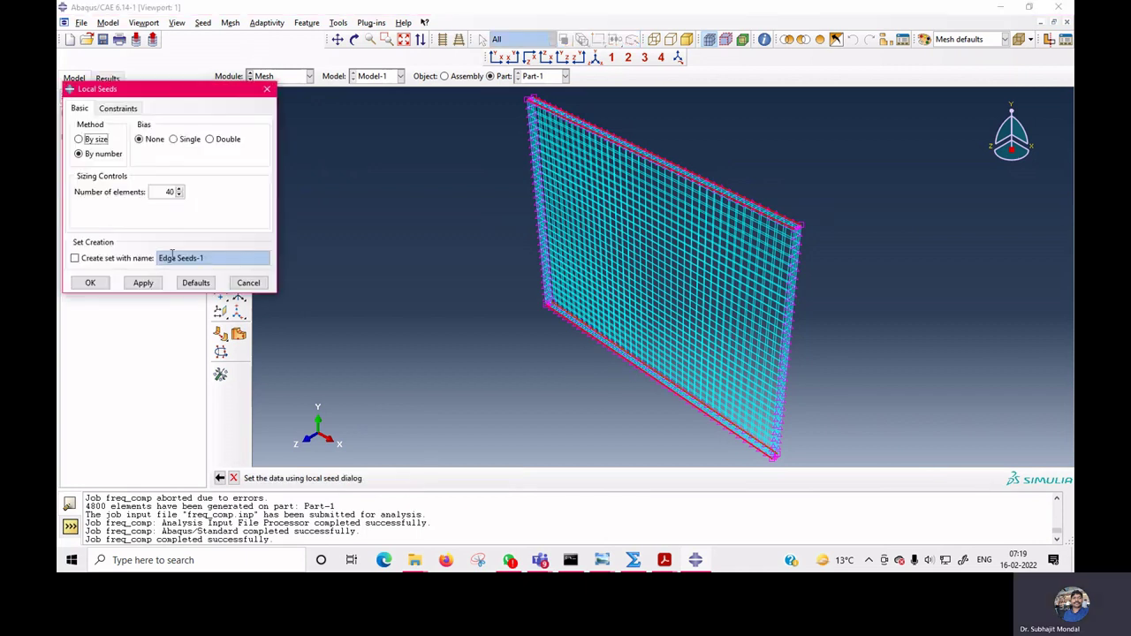
{"action": "double_click", "coordinate": [173, 191]}
{"action": "left_click", "coordinate": [145, 283]}
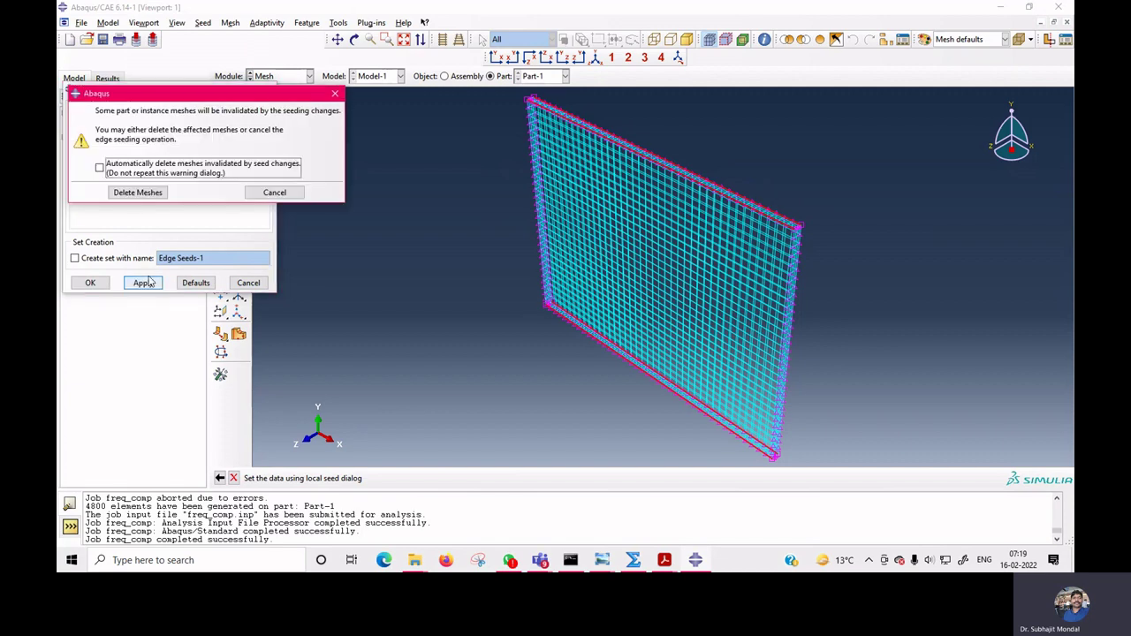
{"action": "left_click", "coordinate": [138, 192]}
{"action": "left_click", "coordinate": [90, 283]}
- Seed the left and right vertical plate edges by number with 60 elements and remesh Part-1
{"action": "left_click", "coordinate": [545, 272]}
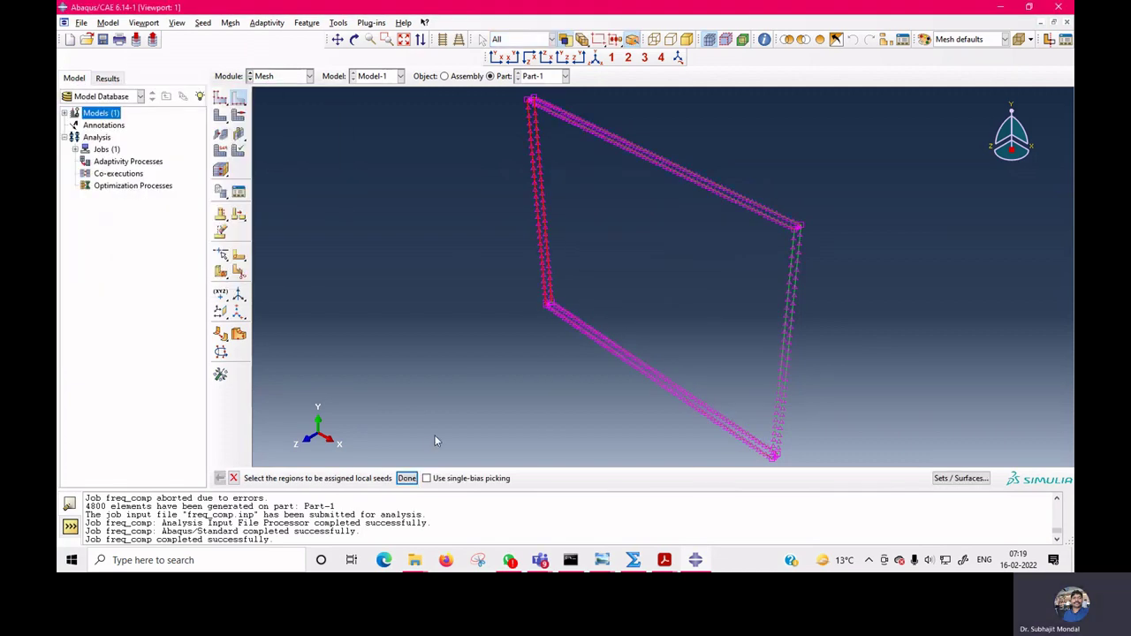
{"action": "left_click", "coordinate": [778, 436], "text": "shift"}
{"action": "left_click", "coordinate": [406, 478]}
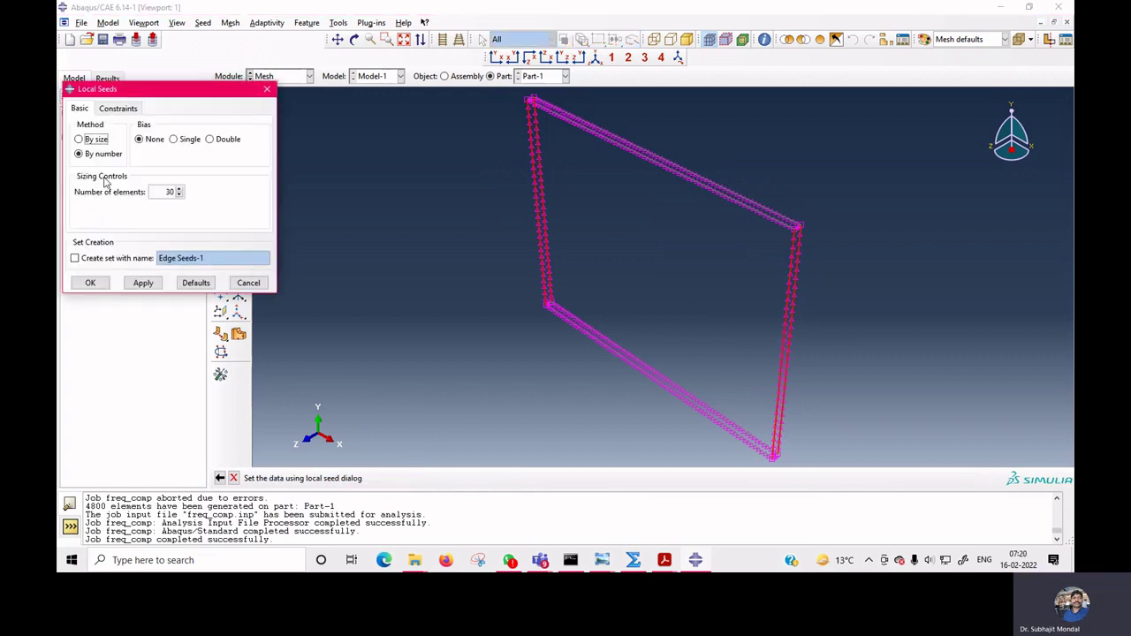
{"action": "left_click_drag", "start_coordinate": [171, 192], "coordinate": [163, 191]}
{"action": "type", "text": "6"}
{"action": "left_click", "coordinate": [91, 282]}
{"action": "left_click", "coordinate": [221, 118]}
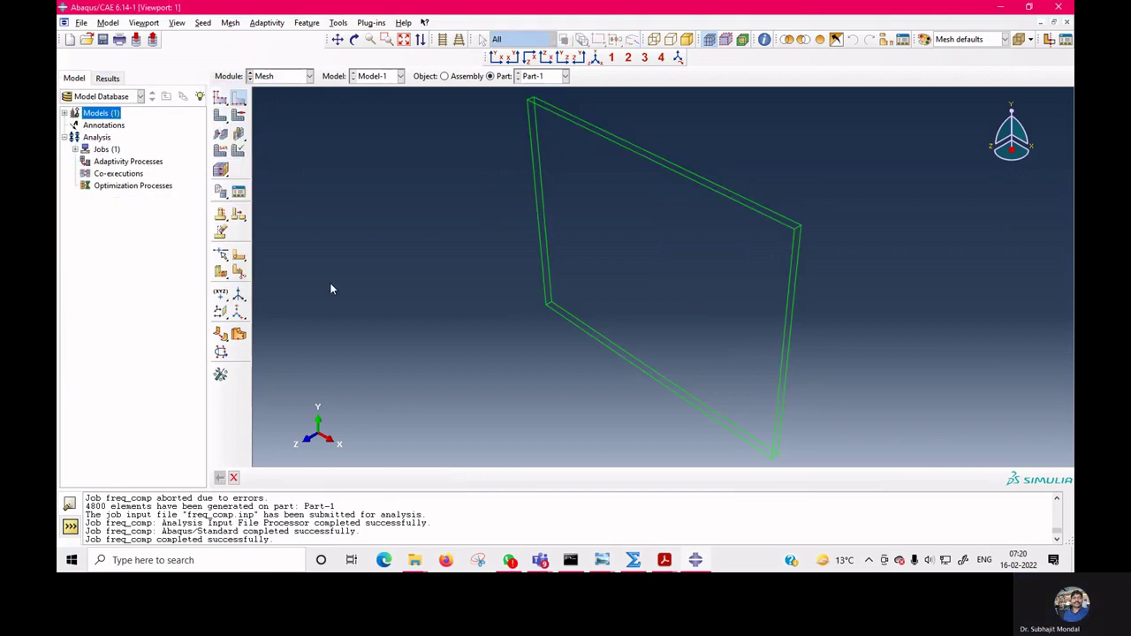
{"action": "left_click", "coordinate": [325, 479]}
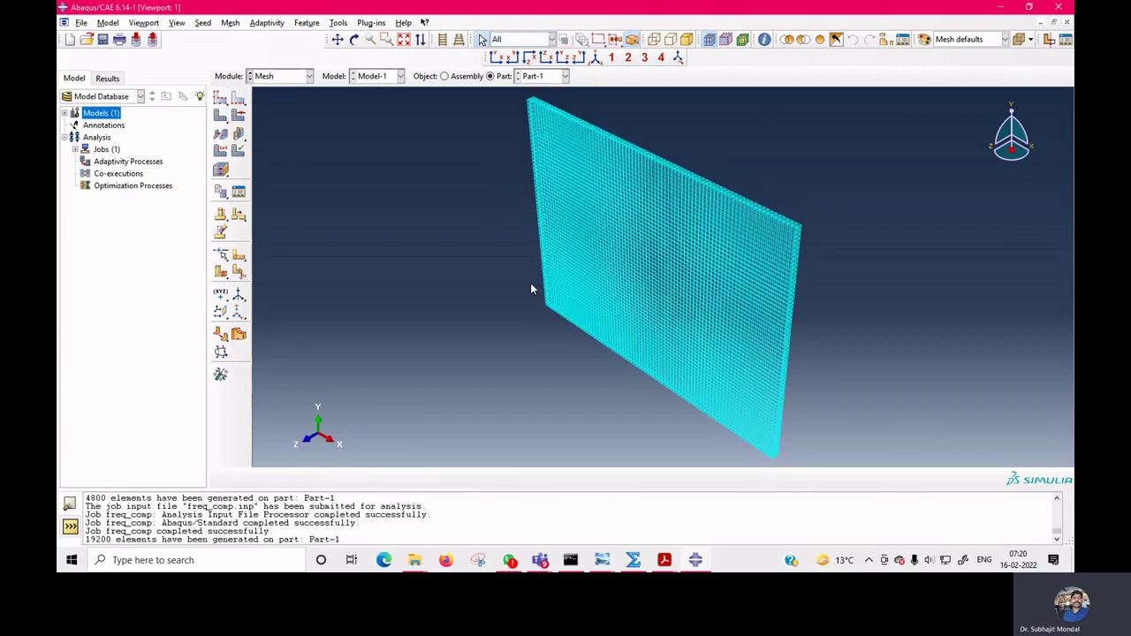
- Display the refined mesh shaded, resubmit the freq_comp job from the Job module, and open its results
{"action": "left_click", "coordinate": [687, 40]}
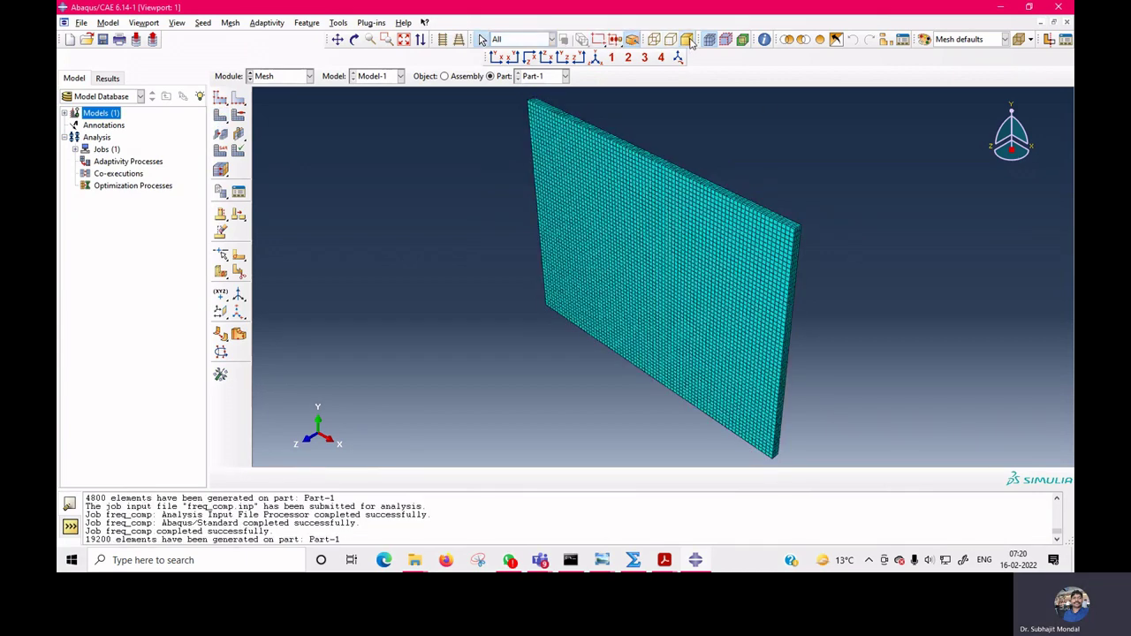
{"action": "left_click", "coordinate": [306, 77]}
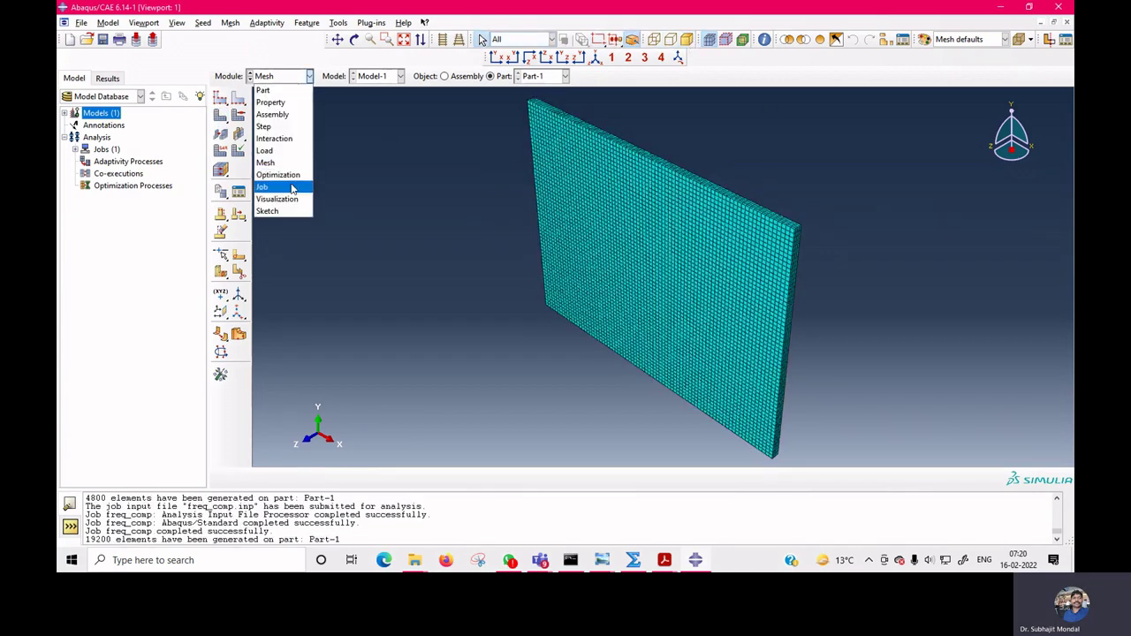
{"action": "left_click", "coordinate": [290, 185]}
{"action": "left_click", "coordinate": [573, 343]}
{"action": "left_click", "coordinate": [103, 150]}
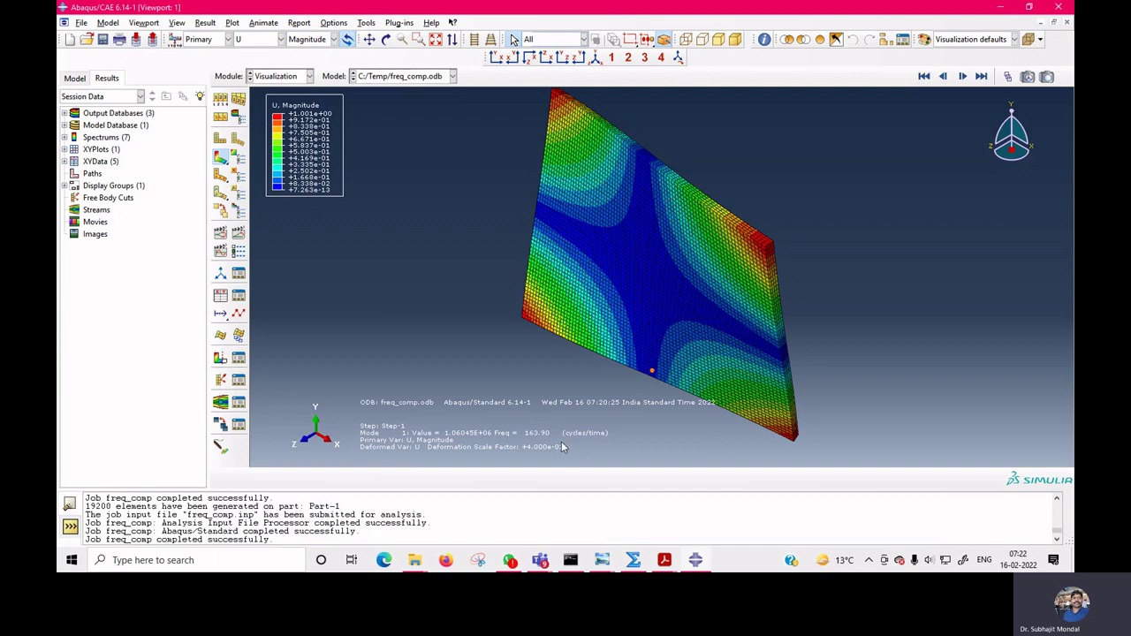
- Advance the results to mode 3 and switch to the svm-paper PDF to check the Fig. 2 mode shapes and frequencies
{"action": "left_click", "coordinate": [964, 77]}
{"action": "left_click", "coordinate": [964, 76]}
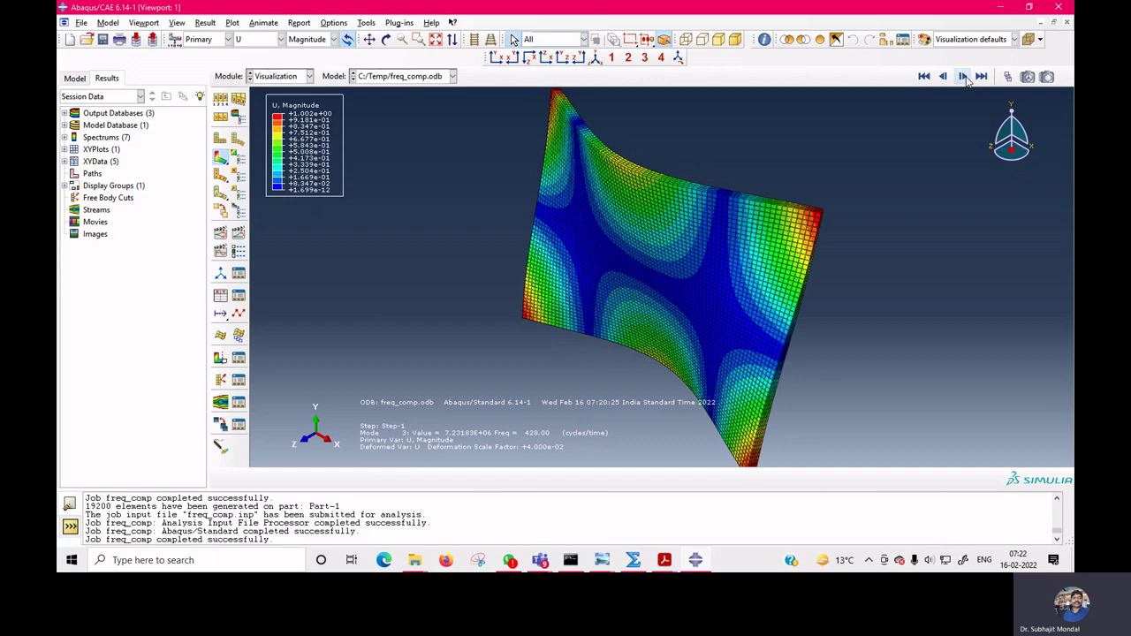
{"action": "mouse_move", "coordinate": [670, 557]}
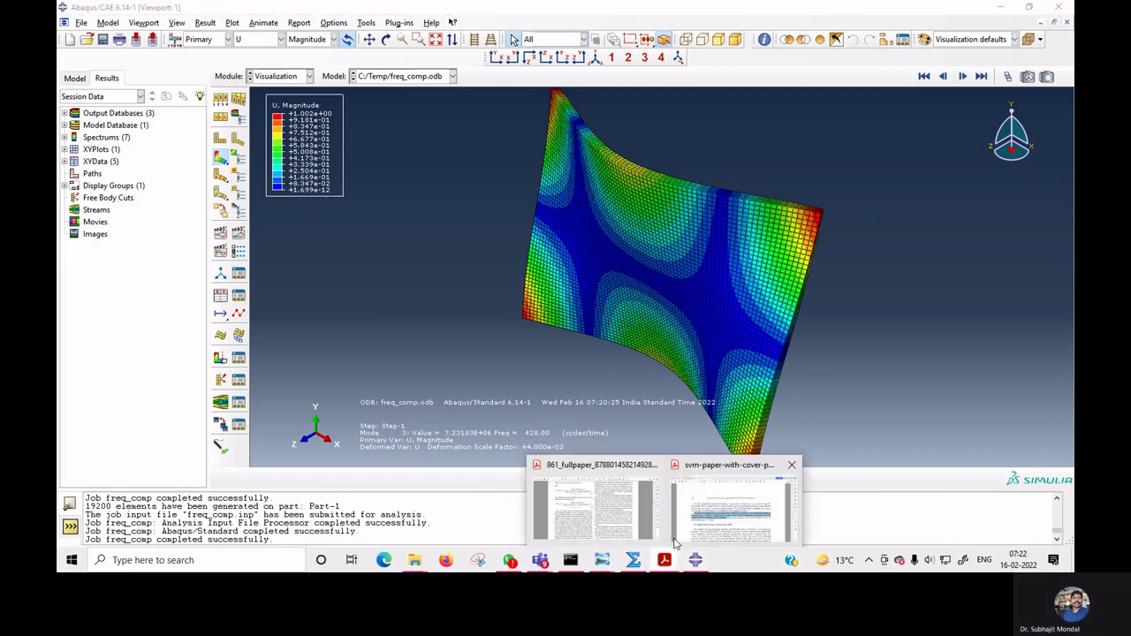
{"action": "left_click", "coordinate": [720, 529]}
{"action": "scroll", "coordinate": [655, 415], "scroll_direction": "down", "scroll_amount": 1}
{"action": "scroll", "coordinate": [656, 415], "scroll_direction": "down", "scroll_amount": 5}
{"action": "scroll", "coordinate": [659, 426], "scroll_direction": "up", "scroll_amount": 9}
{"action": "scroll", "coordinate": [658, 426], "scroll_direction": "up", "scroll_amount": 6}
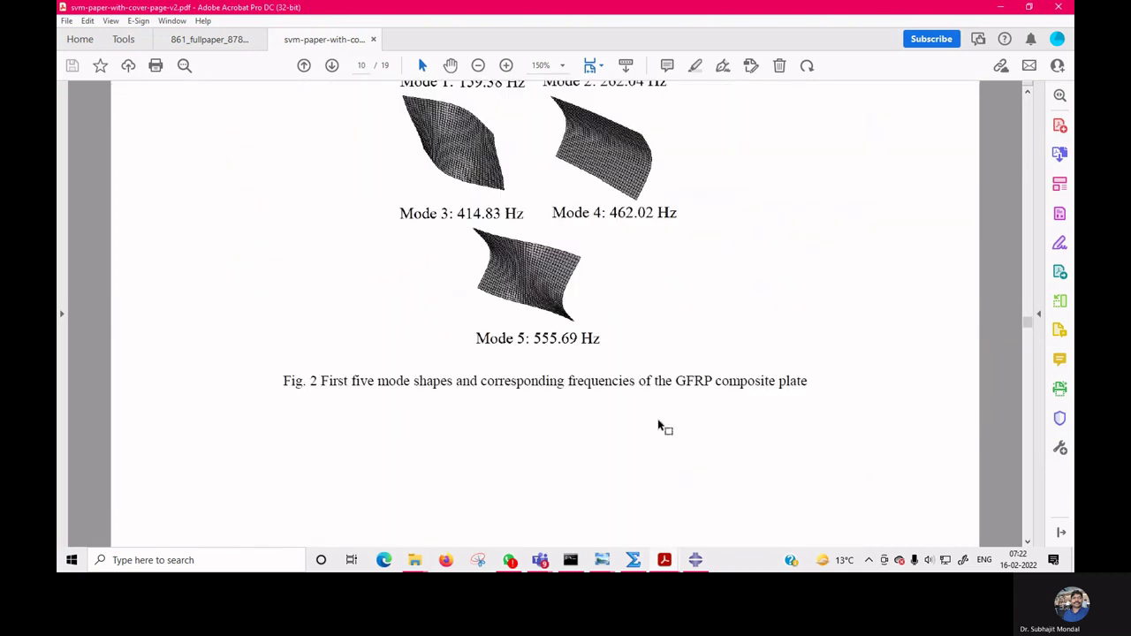
{"action": "scroll", "coordinate": [658, 426], "scroll_direction": "up", "scroll_amount": 2}
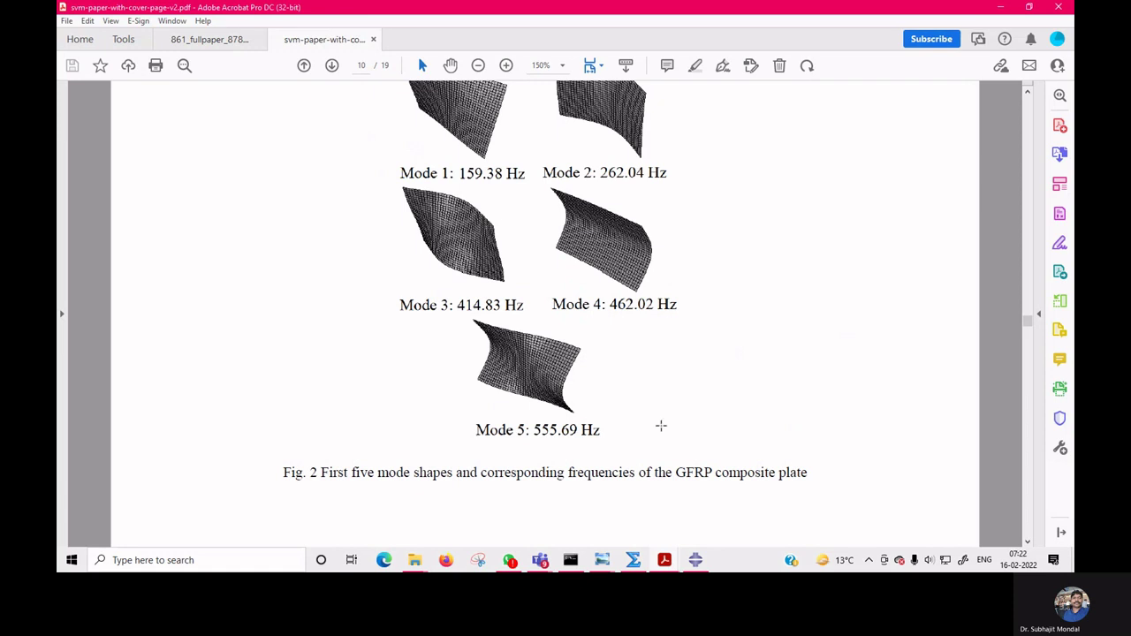
- Return to Abaqus and step forward to mode 5 and back through the lower modes, examining each natural frequency
{"action": "left_click", "coordinate": [696, 562]}
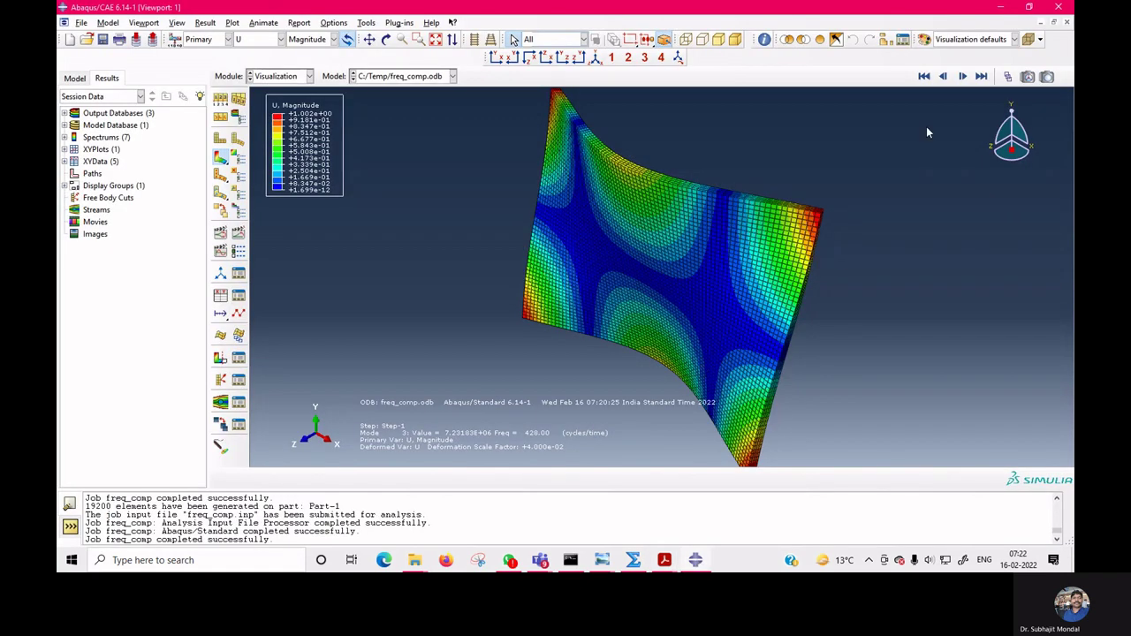
{"action": "left_click", "coordinate": [962, 76]}
{"action": "left_click", "coordinate": [962, 76]}
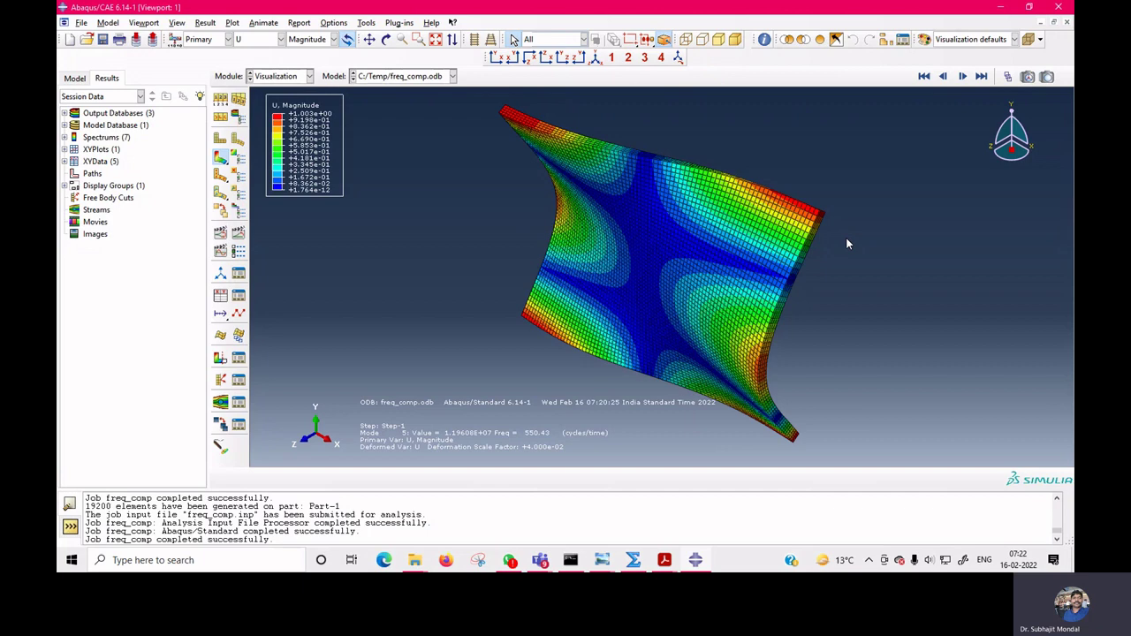
{"action": "left_click", "coordinate": [942, 77]}
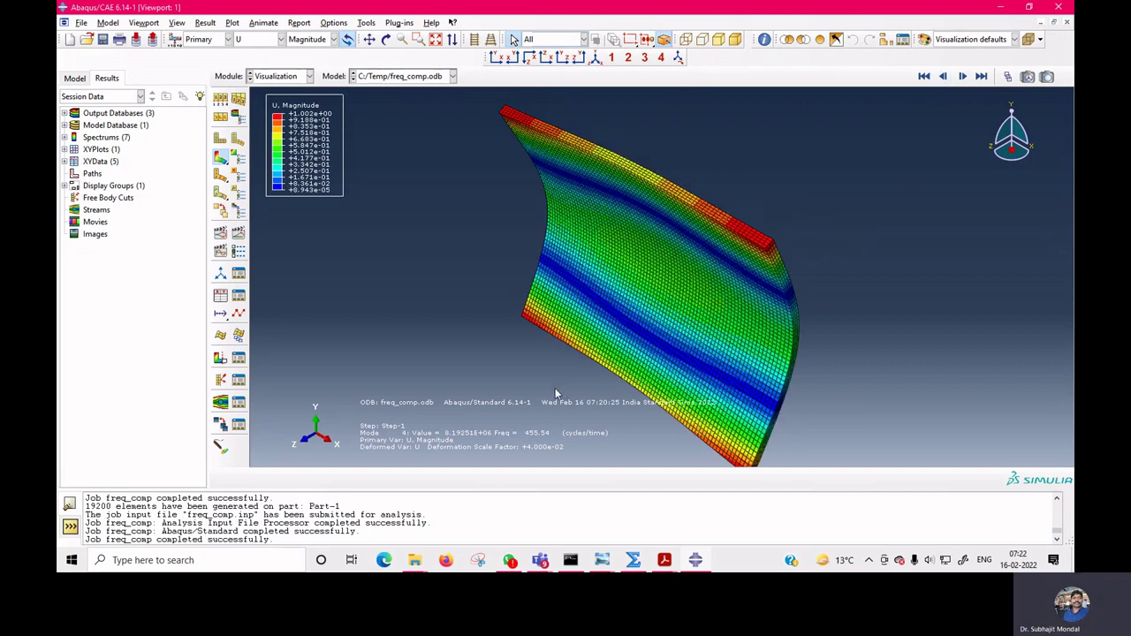
{"action": "left_click", "coordinate": [943, 77]}
{"action": "left_click", "coordinate": [943, 77]}
{"action": "left_click", "coordinate": [942, 77]}
{"action": "left_click", "coordinate": [943, 76]}
{"action": "left_click", "coordinate": [962, 77]}
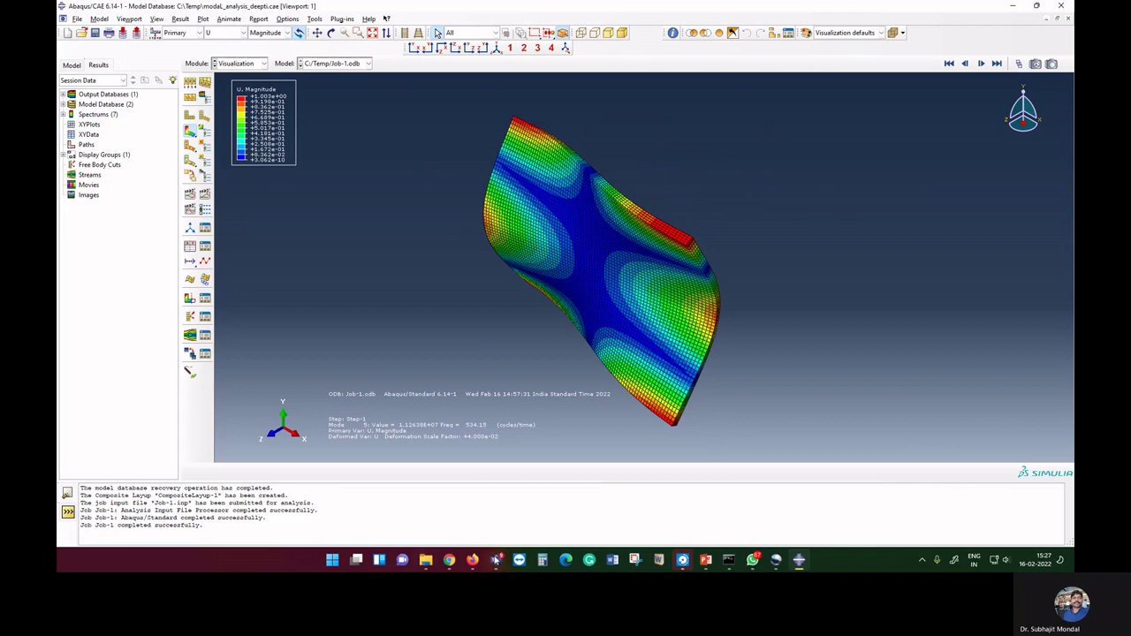
- Plot the mode 1 displacement contours on the deformed plate, fully framed within the viewport
{"action": "mouse_move", "coordinate": [495, 560]}
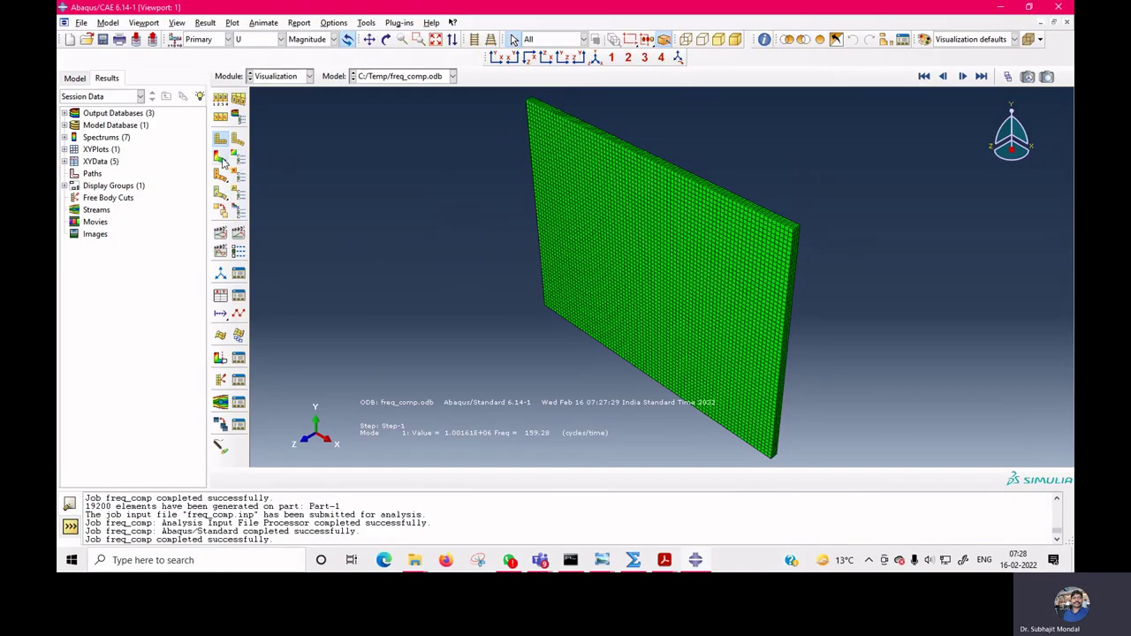
{"action": "left_click", "coordinate": [222, 159]}
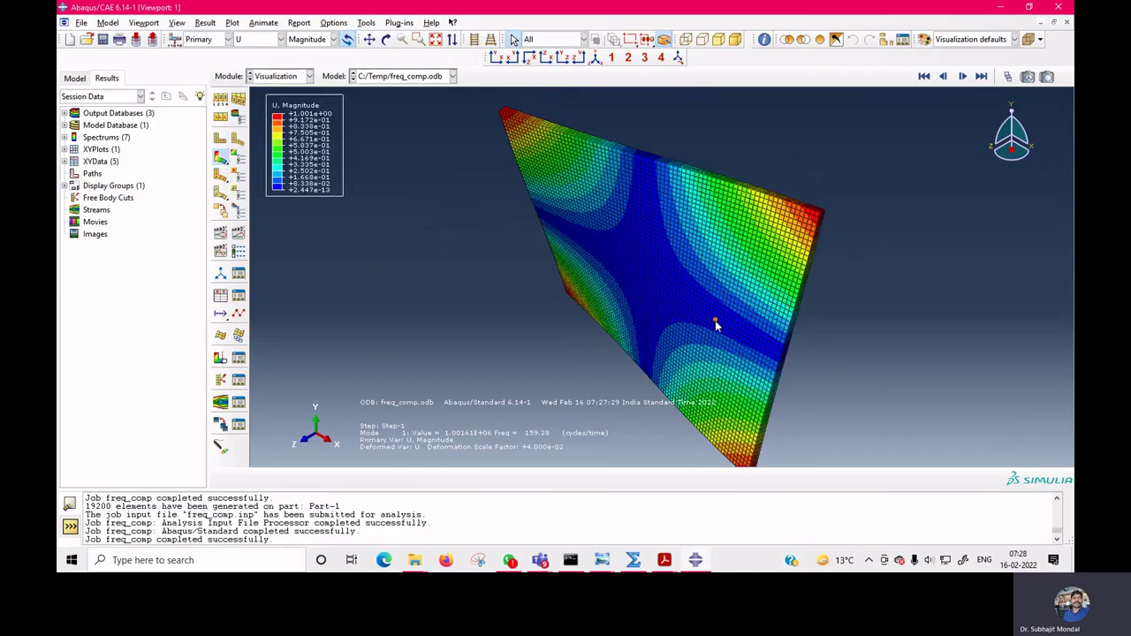
{"action": "scroll", "coordinate": [715, 325], "scroll_direction": "up", "scroll_amount": 2}
{"action": "scroll", "coordinate": [715, 325], "scroll_direction": "down", "scroll_amount": 5}
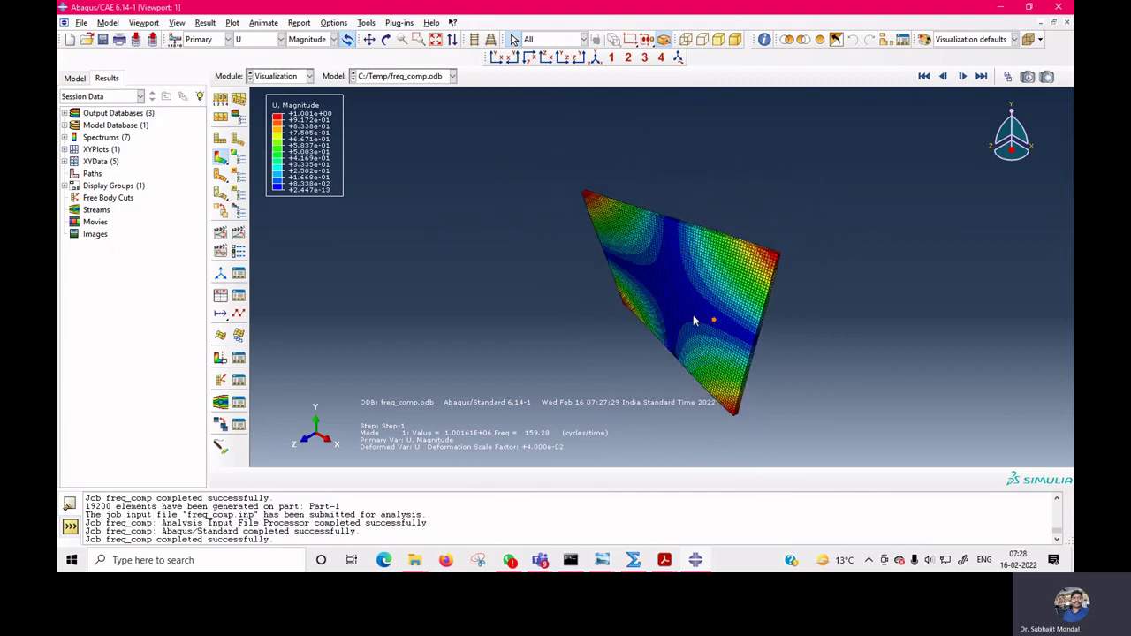
{"action": "left_click", "coordinate": [370, 38]}
{"action": "left_click_drag", "start_coordinate": [684, 241], "coordinate": [606, 182]}
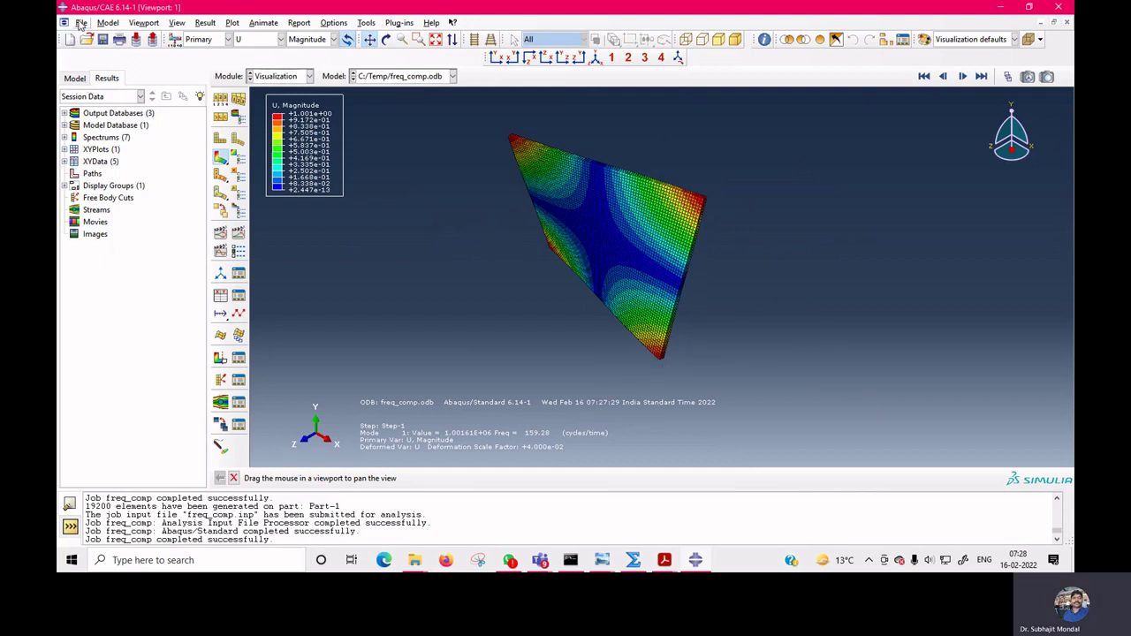
- Print the viewport to the TIFF file sssss with Color rendition, overwriting the existing file
{"action": "left_click", "coordinate": [81, 22]}
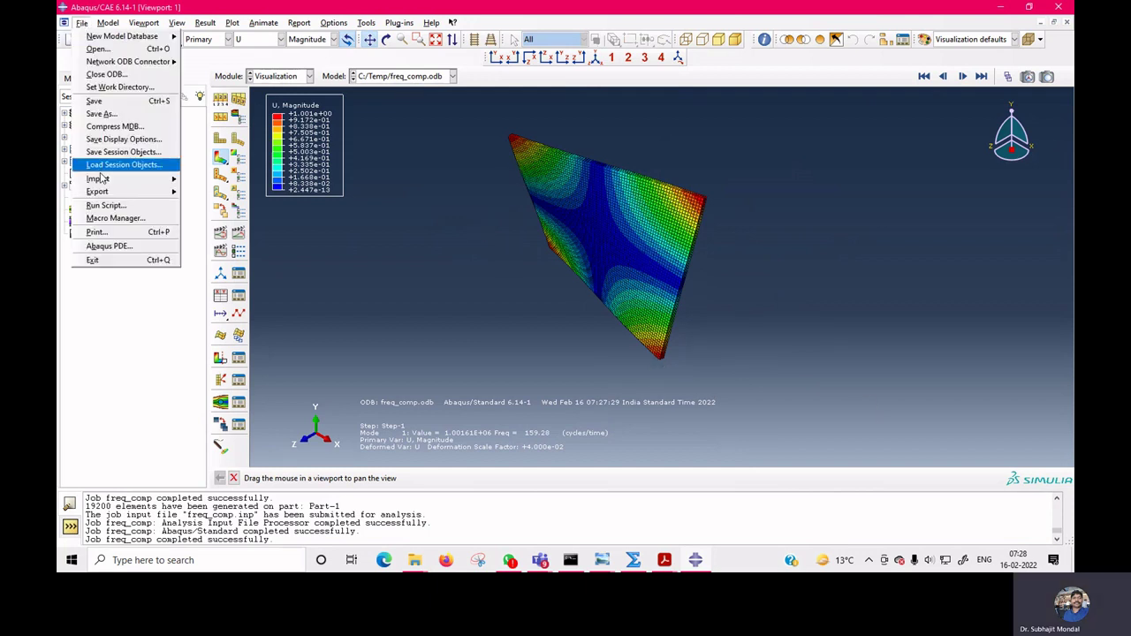
{"action": "left_click", "coordinate": [118, 233]}
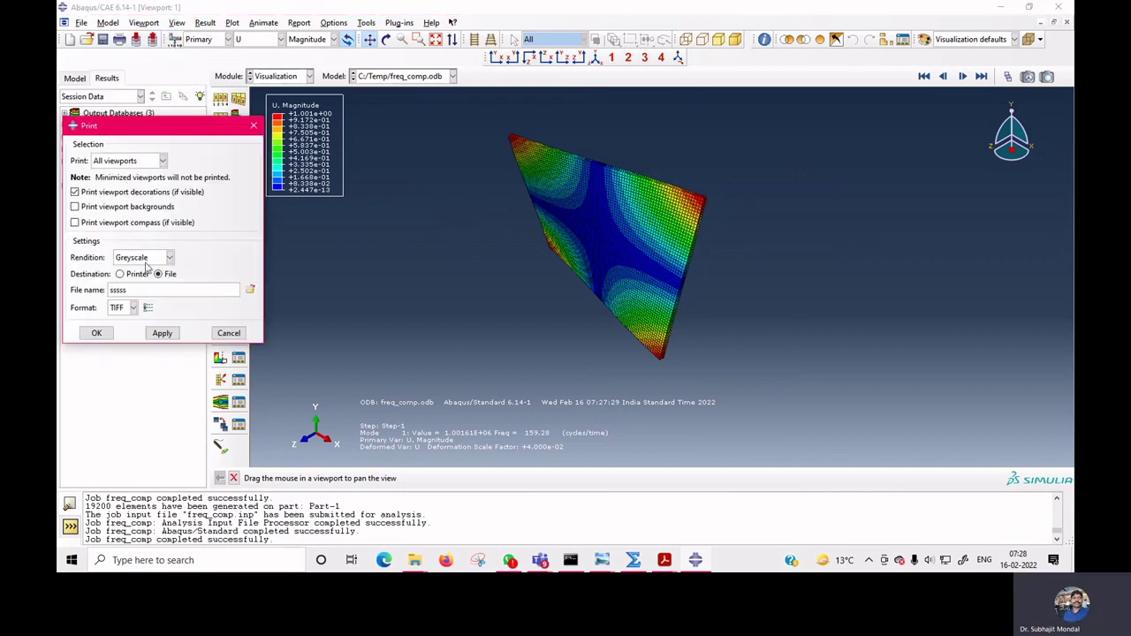
{"action": "left_click", "coordinate": [148, 260]}
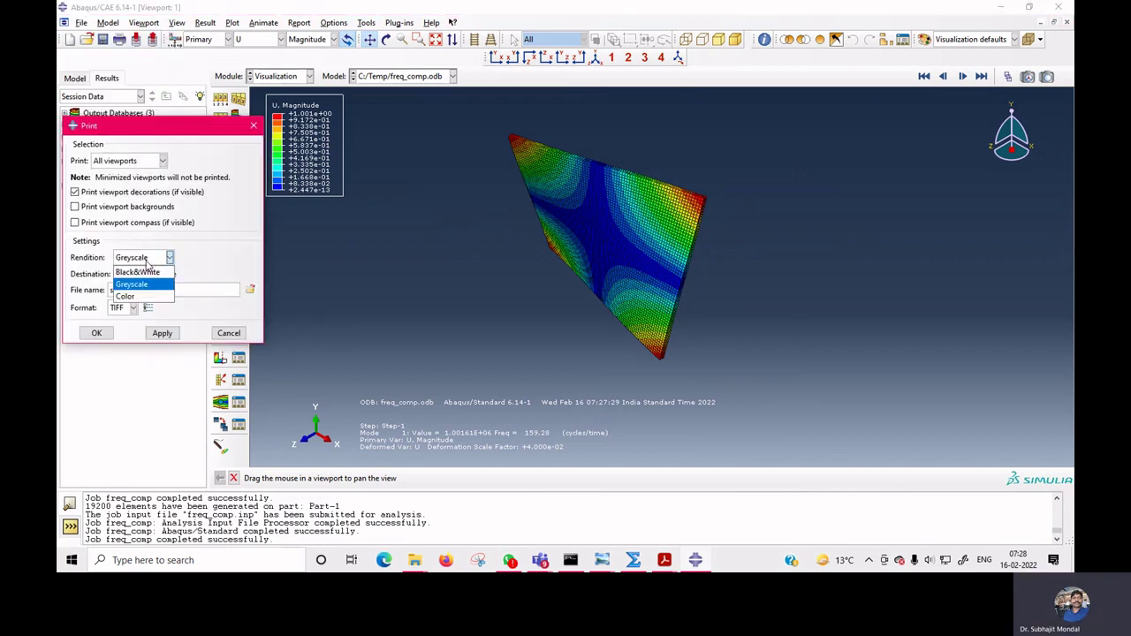
{"action": "left_click", "coordinate": [126, 296]}
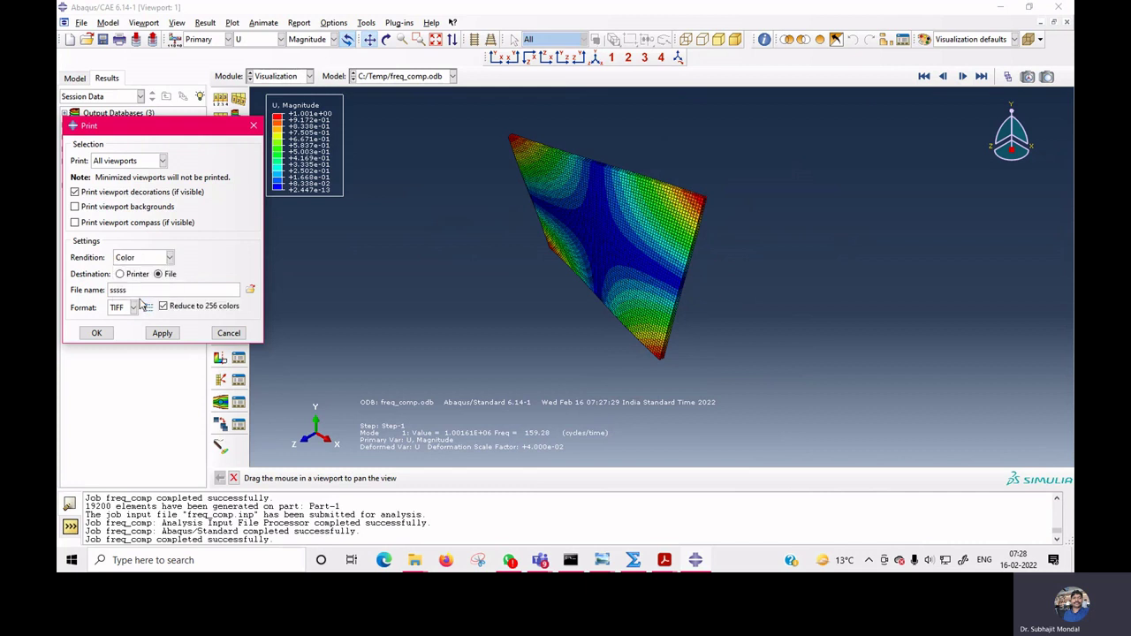
{"action": "left_click", "coordinate": [97, 333]}
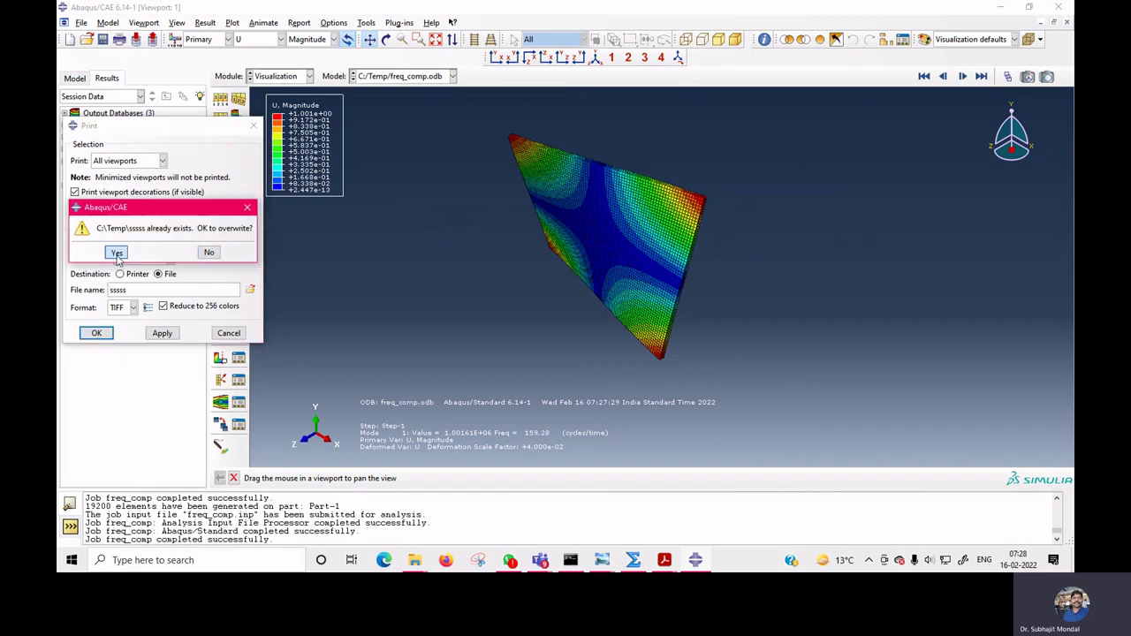
{"action": "left_click", "coordinate": [117, 253]}
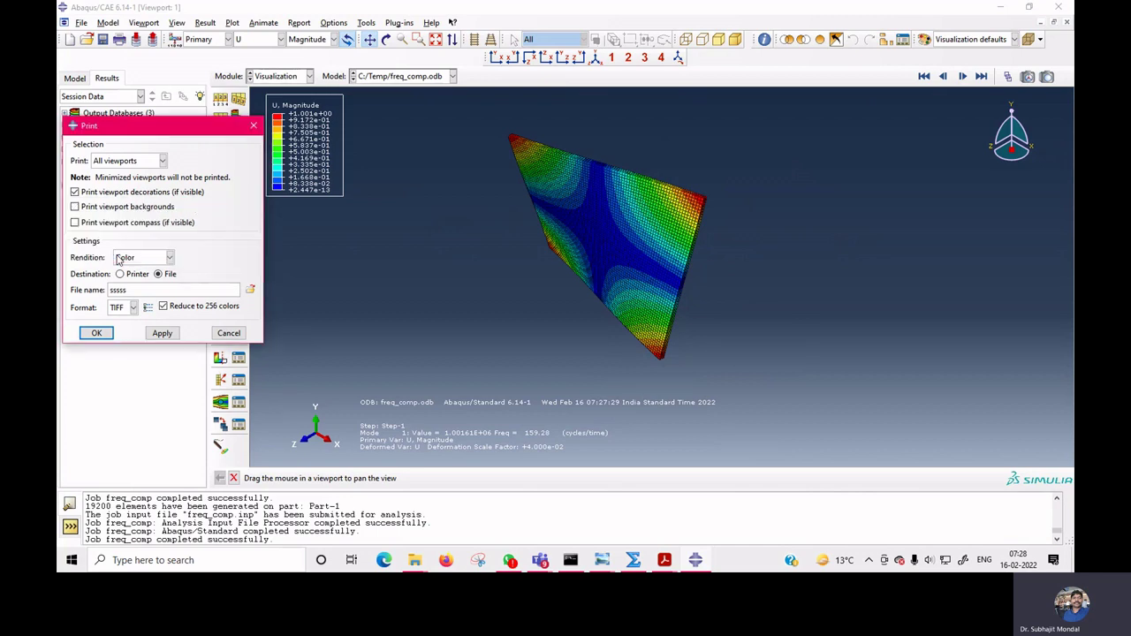
- Switch to File Explorer, go to C:\Temp and open the sssss TIF image for viewing
{"action": "mouse_move", "coordinate": [416, 563]}
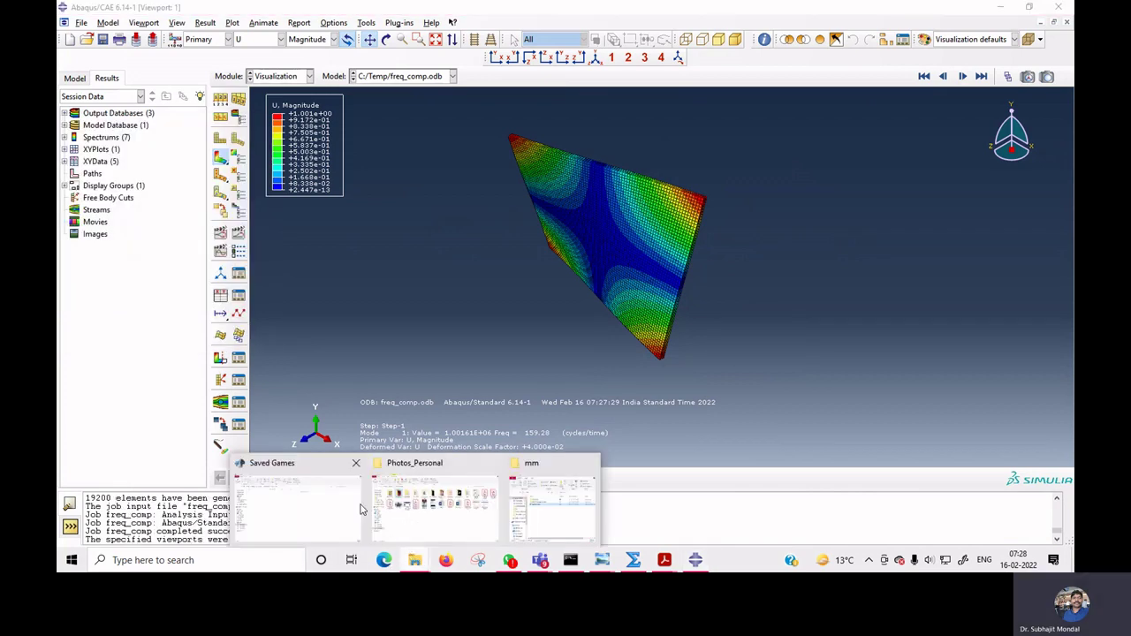
{"action": "left_click", "coordinate": [321, 512]}
{"action": "left_click", "coordinate": [114, 406]}
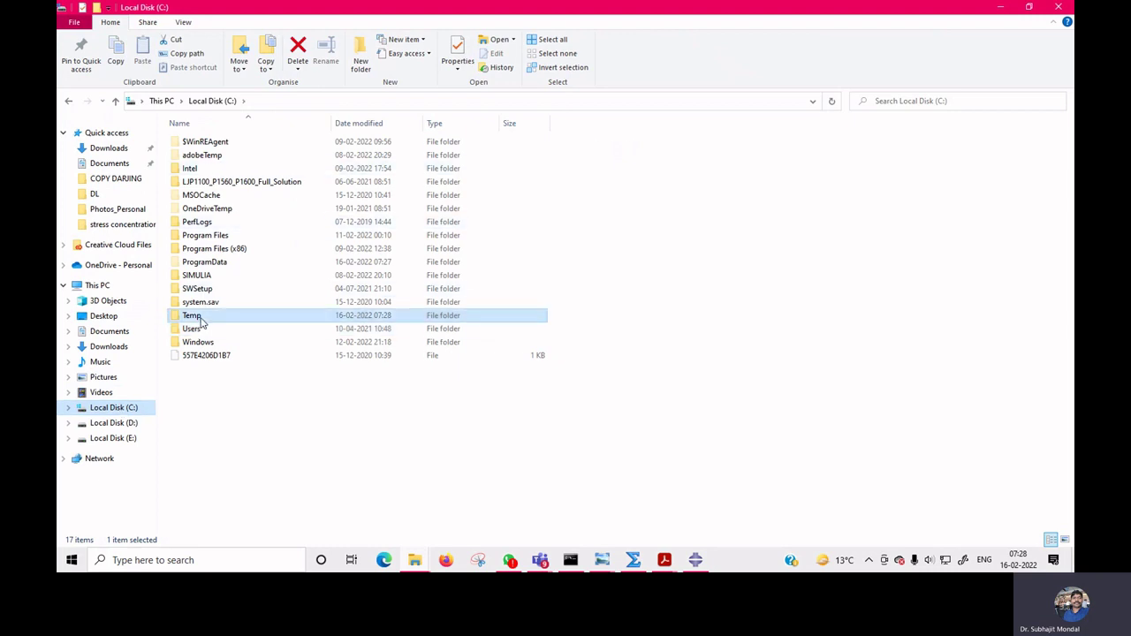
{"action": "double_click", "coordinate": [198, 315]}
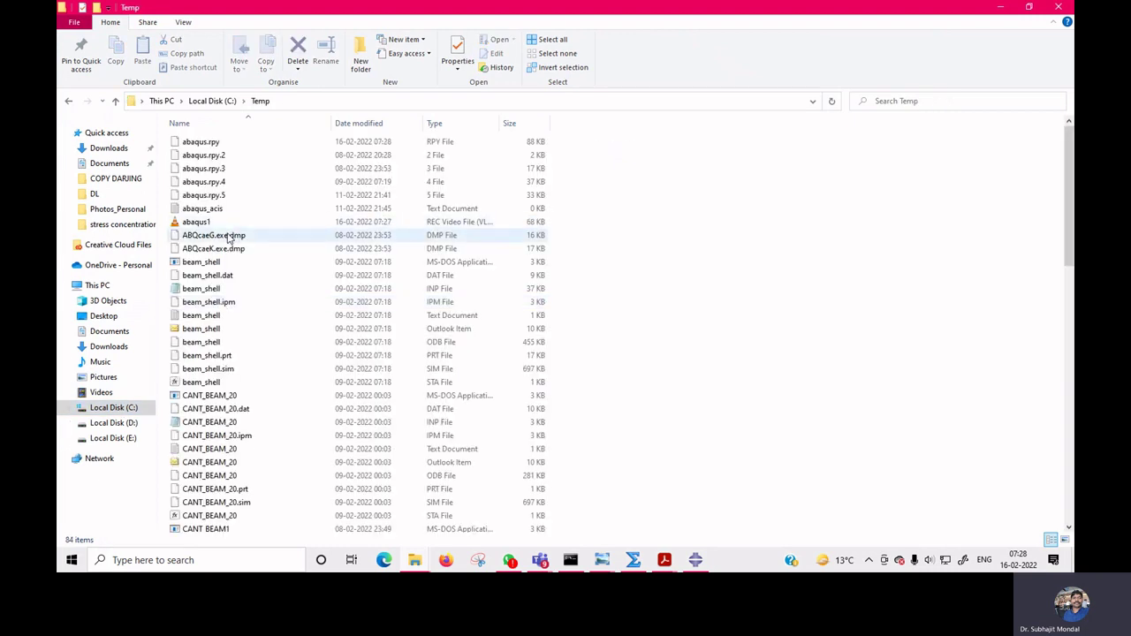
{"action": "key", "text": "s"}
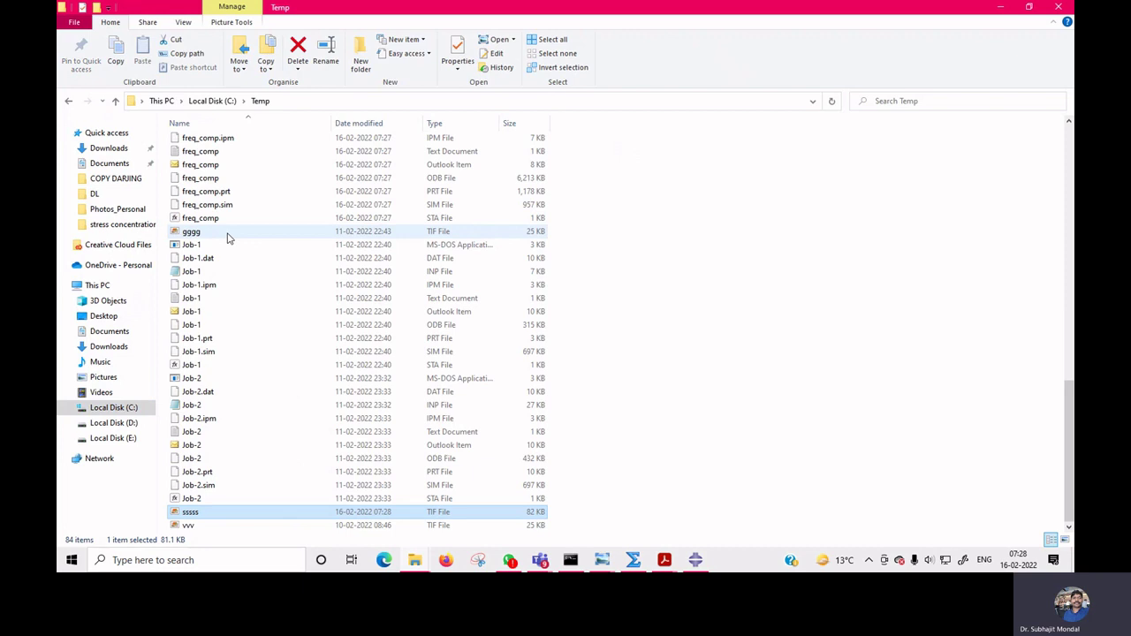
{"action": "double_click", "coordinate": [198, 514]}
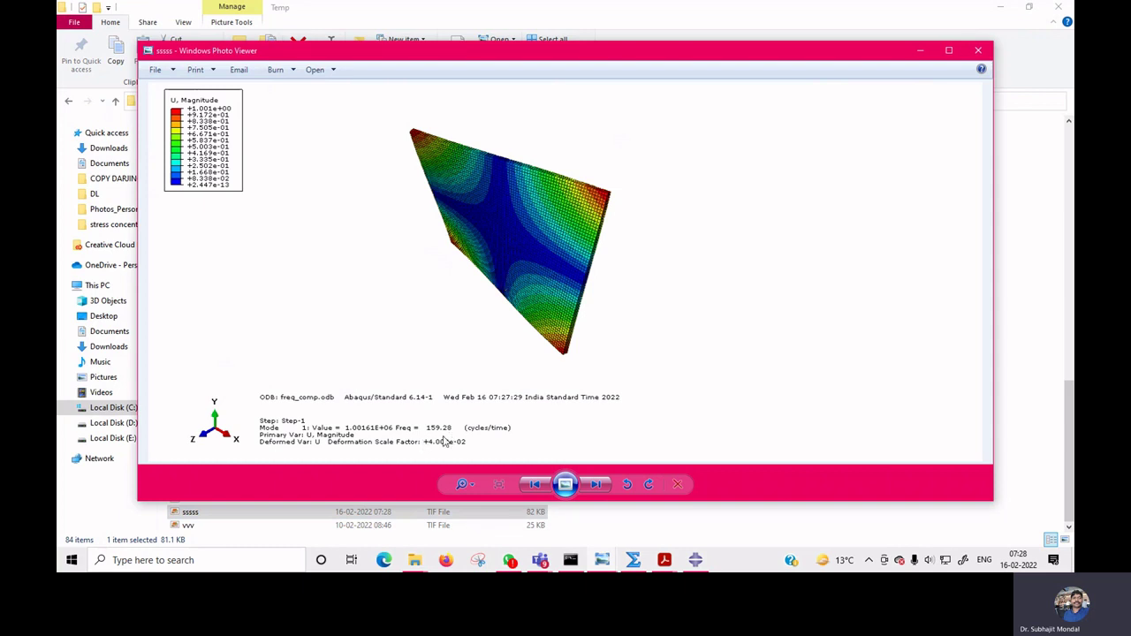
- Return to Abaqus and set the common plot options to show no edges on the contour plot
{"action": "mouse_move", "coordinate": [698, 562]}
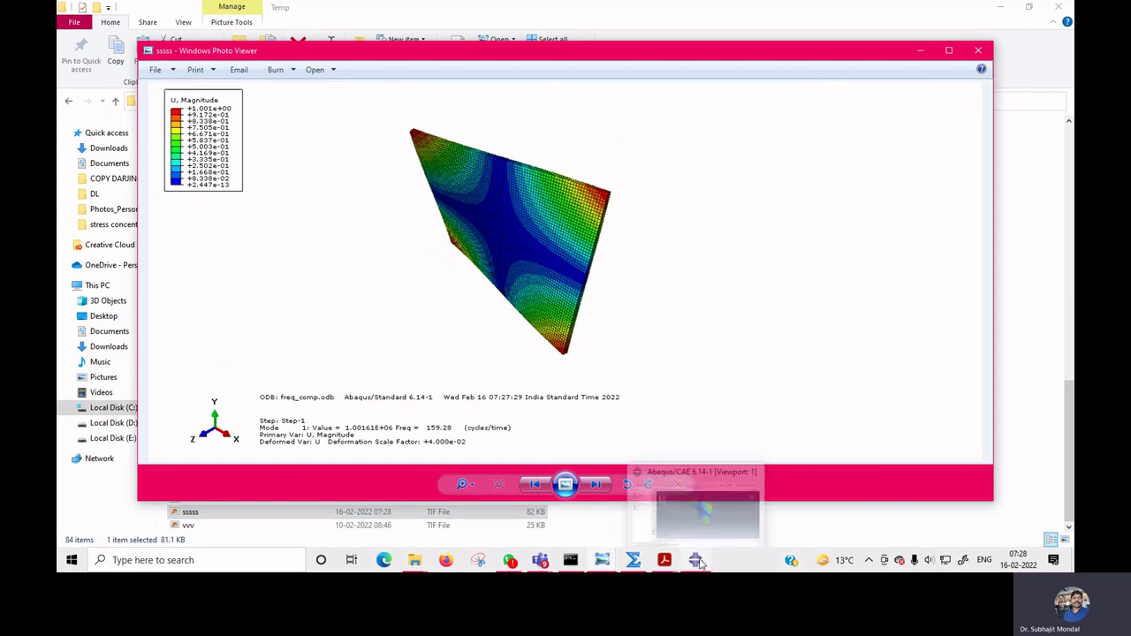
{"action": "left_click", "coordinate": [698, 560]}
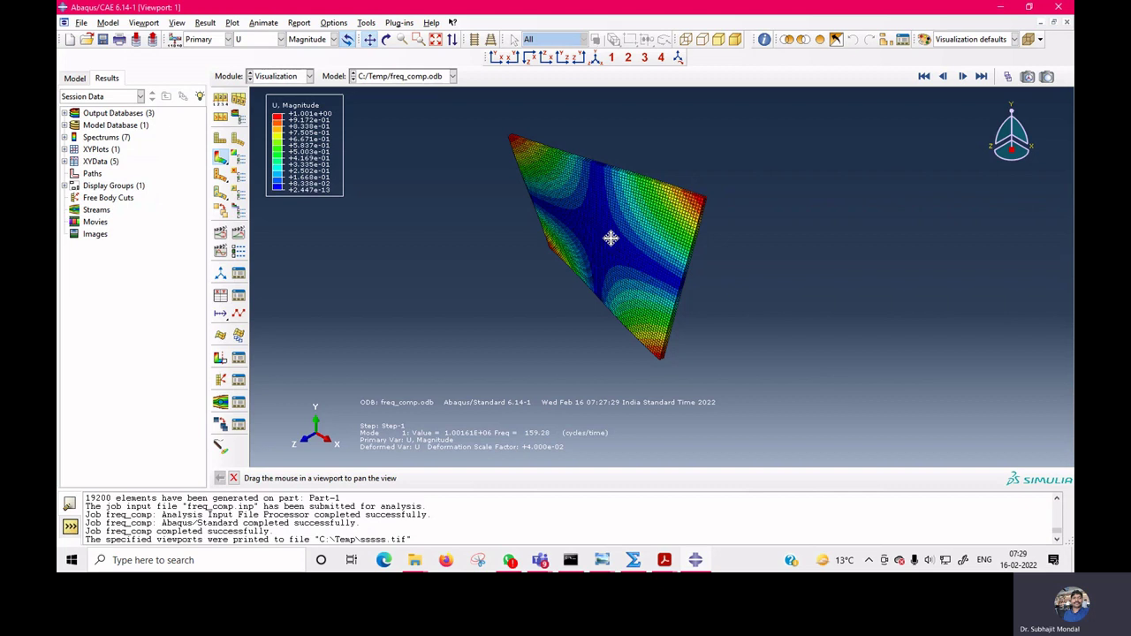
{"action": "left_click", "coordinate": [333, 23]}
{"action": "left_click", "coordinate": [340, 41]}
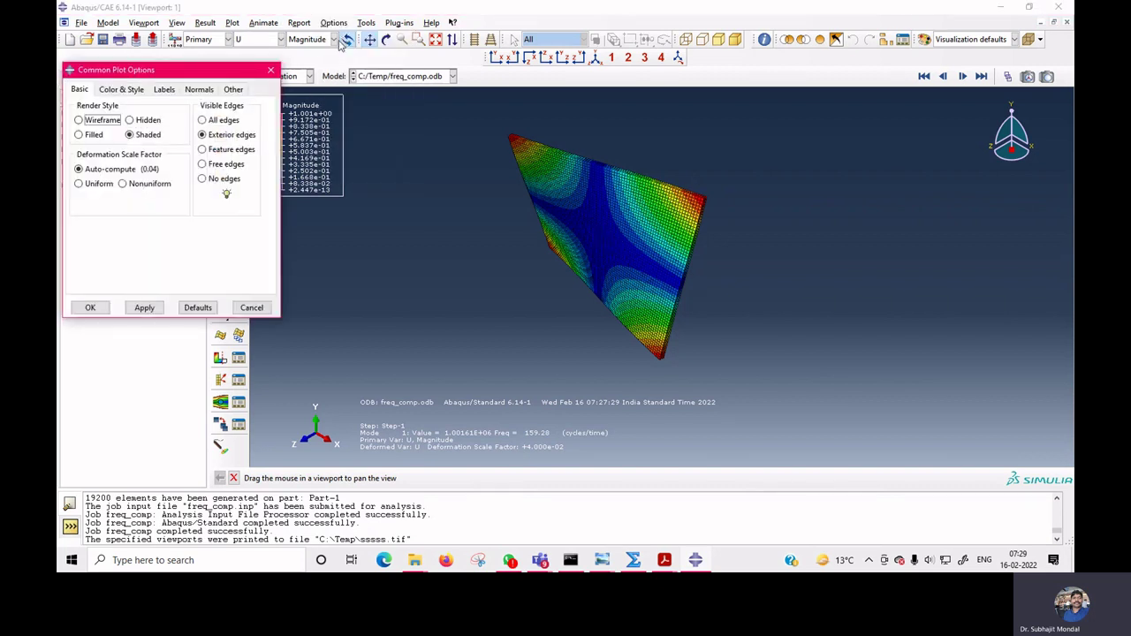
{"action": "left_click", "coordinate": [217, 180]}
{"action": "left_click", "coordinate": [144, 307]}
{"action": "left_click", "coordinate": [90, 307]}
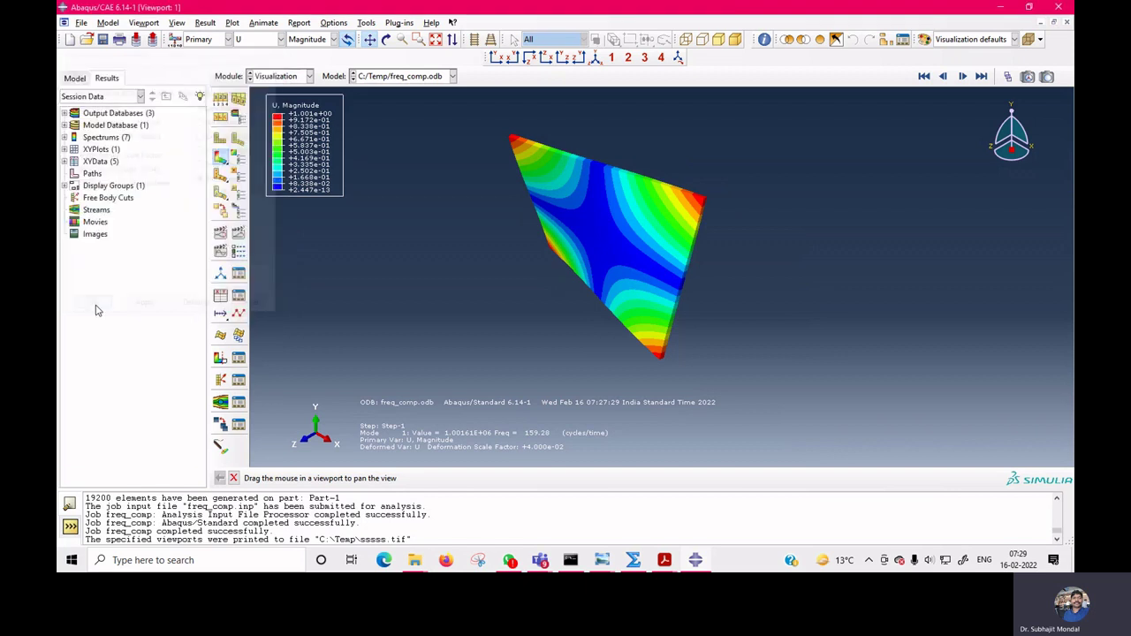
- Step through the edge-free mode shapes up to mode 7 and back to mode 3, examining each natural frequency
{"action": "left_click", "coordinate": [962, 77]}
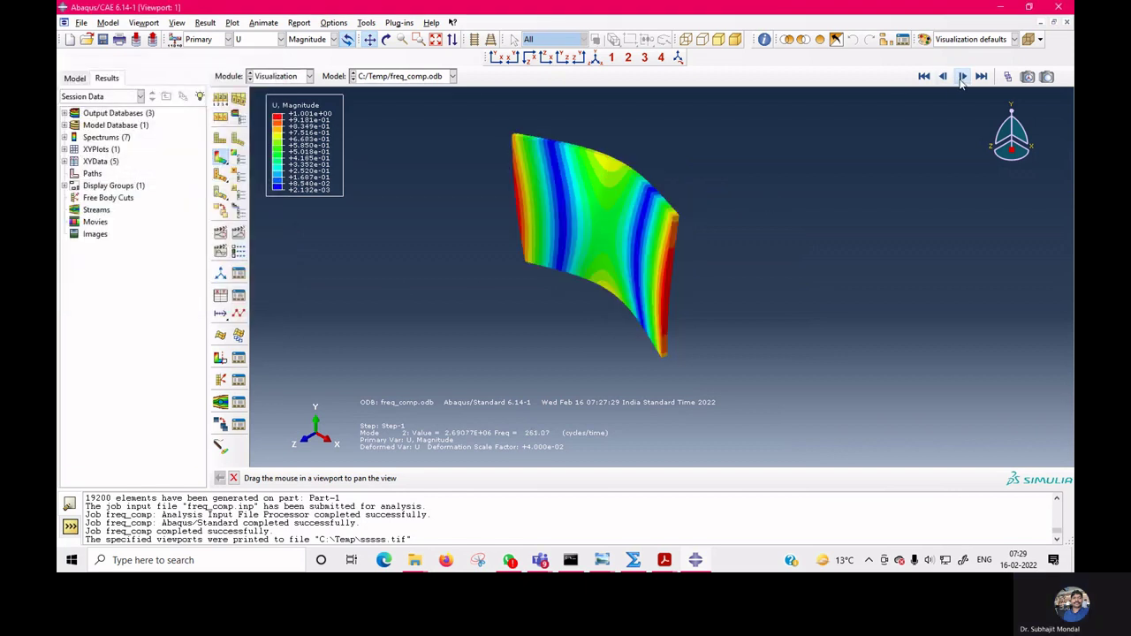
{"action": "left_click", "coordinate": [962, 77]}
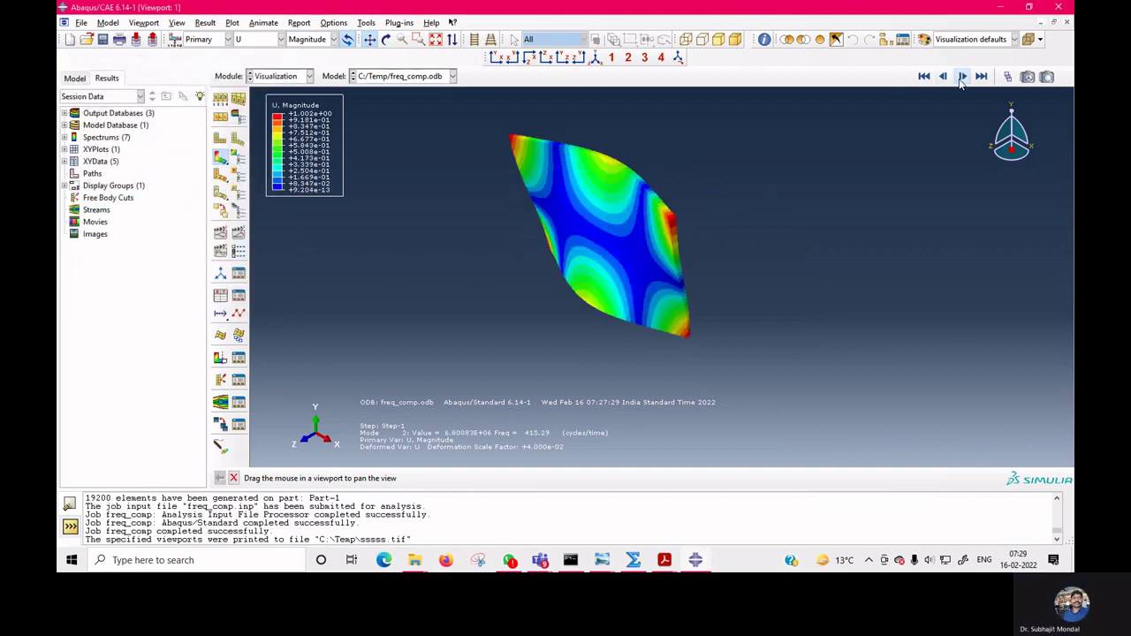
{"action": "left_click", "coordinate": [962, 77]}
{"action": "left_click", "coordinate": [962, 77]}
{"action": "left_click", "coordinate": [962, 77]}
{"action": "left_click", "coordinate": [962, 77]}
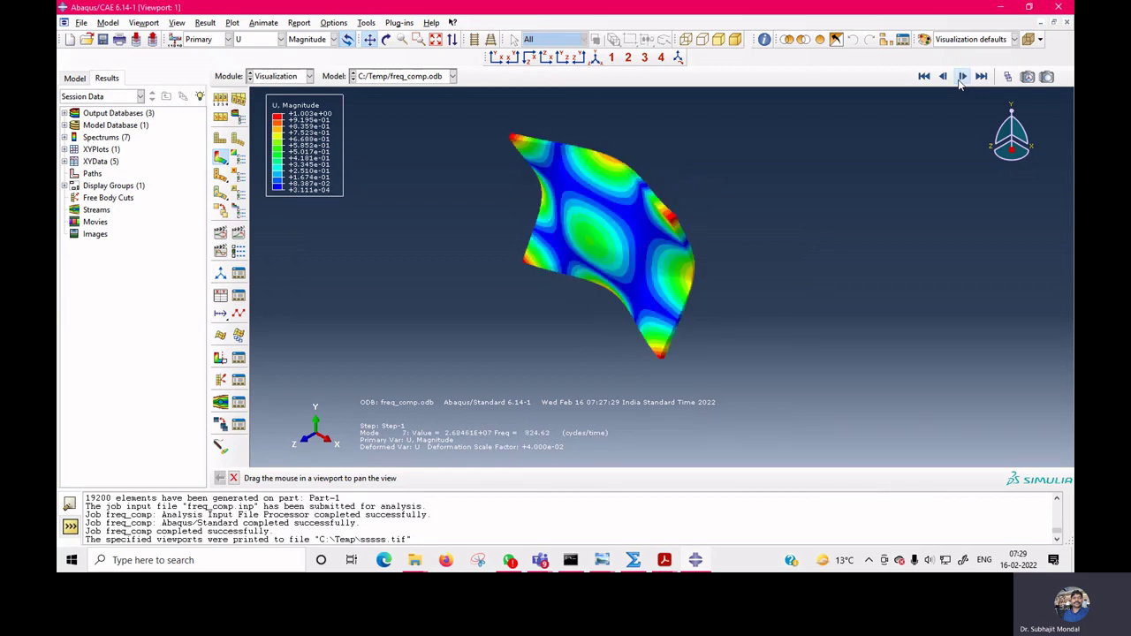
{"action": "left_click", "coordinate": [943, 77]}
{"action": "left_click", "coordinate": [942, 77]}
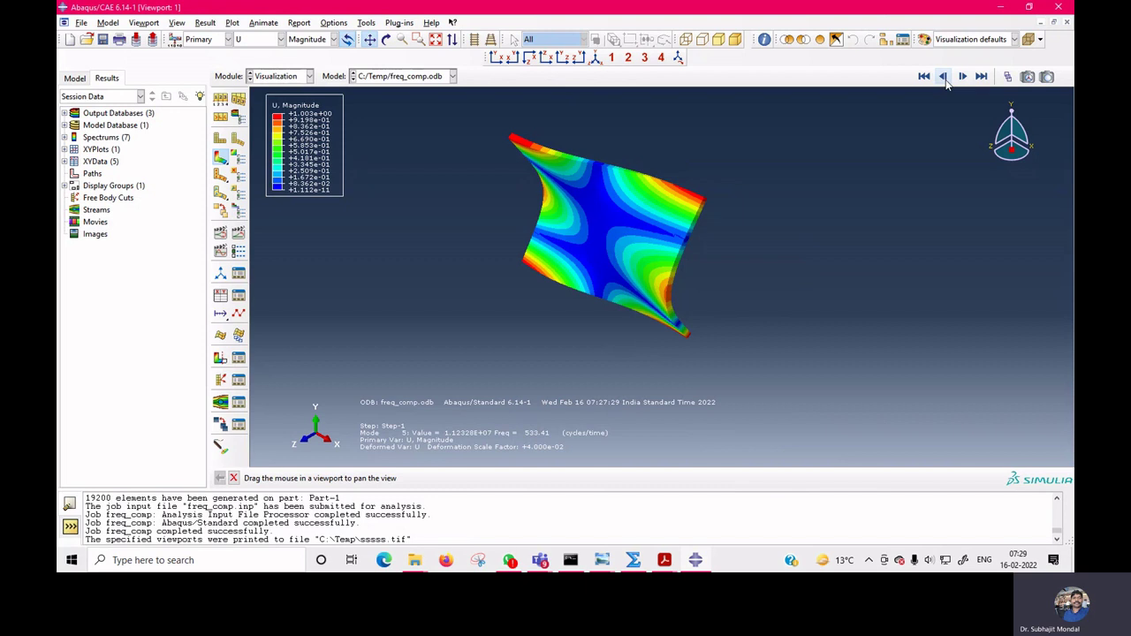
{"action": "left_click", "coordinate": [943, 78]}
{"action": "left_click", "coordinate": [944, 78]}
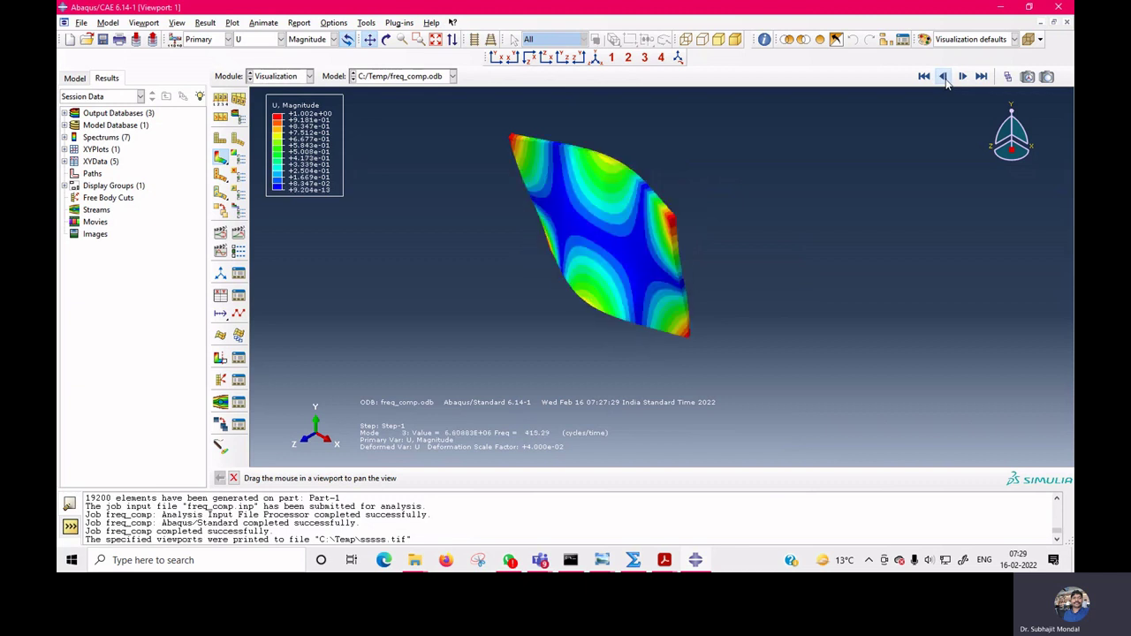
- Step back through the free plate's mode shapes to the base state and examine modes 1 and 2
{"action": "left_click", "coordinate": [943, 78]}
{"action": "left_click", "coordinate": [943, 78]}
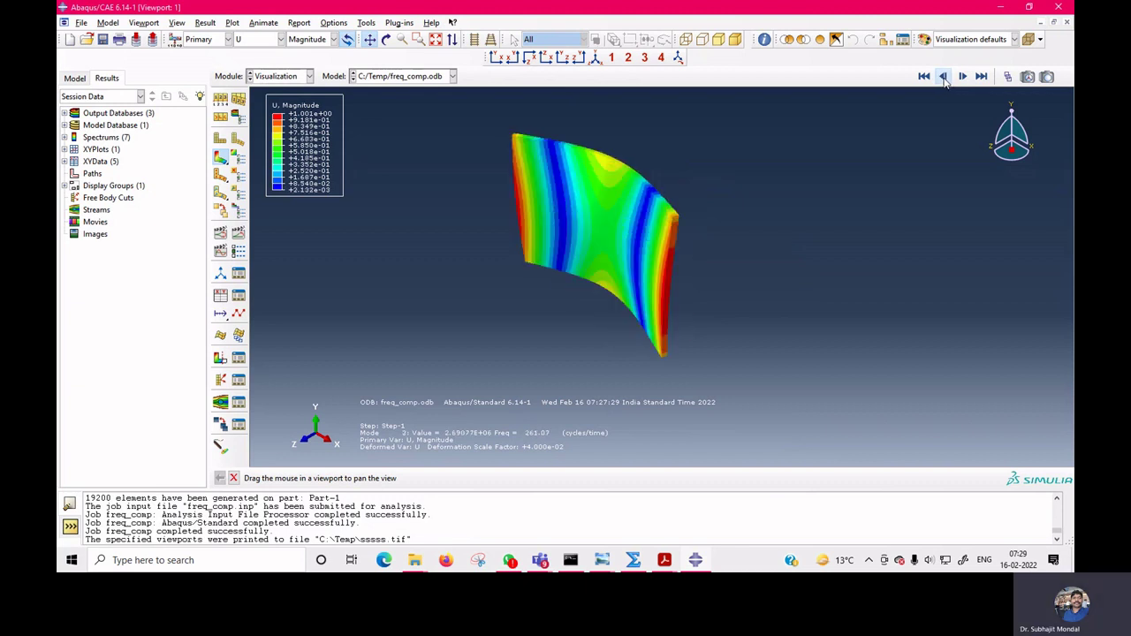
{"action": "left_click", "coordinate": [943, 78]}
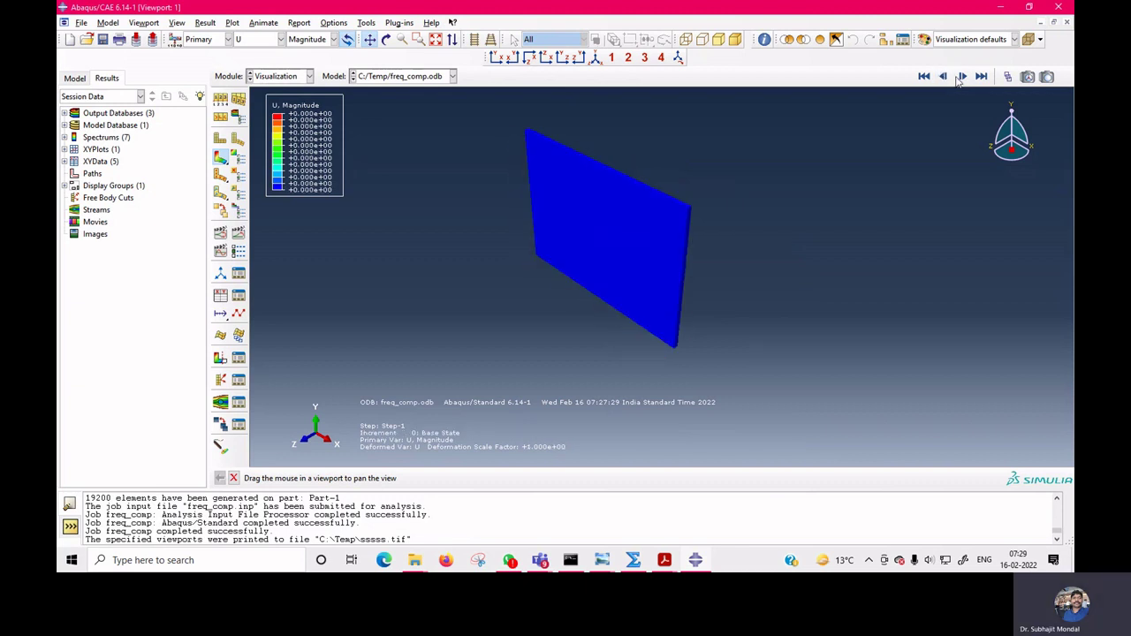
{"action": "left_click", "coordinate": [962, 76]}
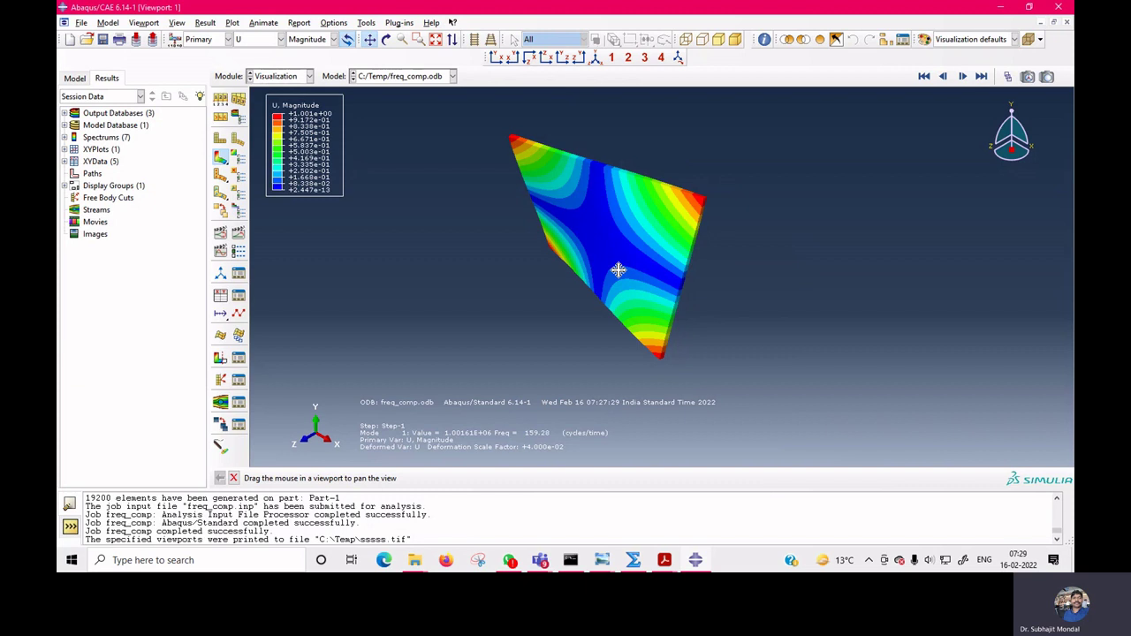
{"action": "left_click", "coordinate": [963, 77]}
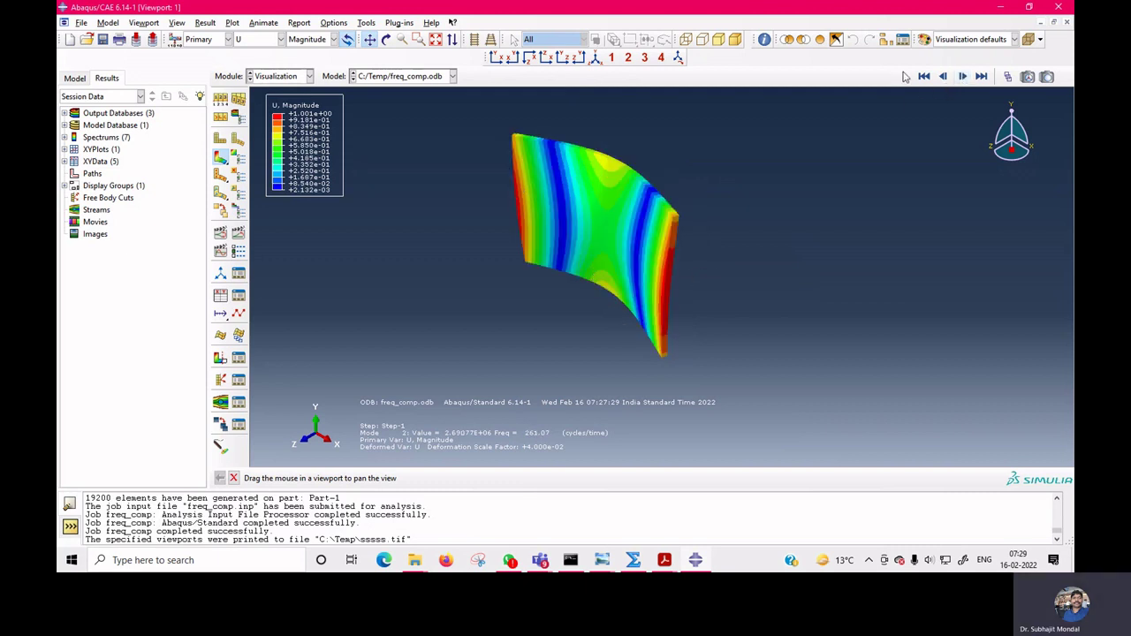
{"action": "left_click", "coordinate": [943, 77]}
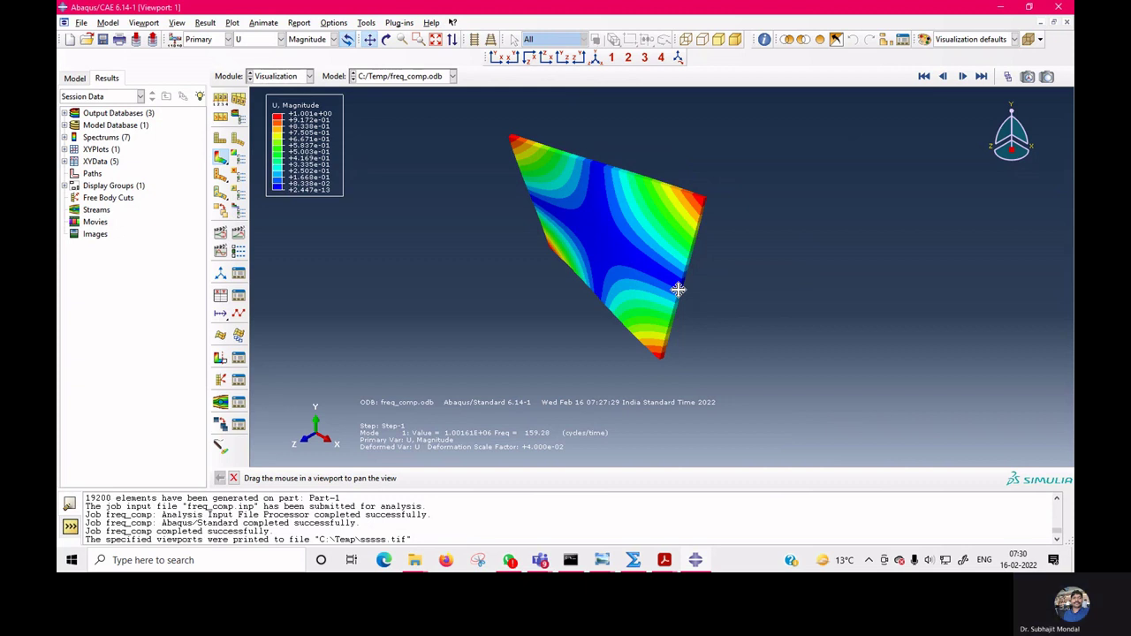
- In the Load module, begin boundary condition BC-1 in Step-1 with the mechanical type Symmetry/Antisymmetry/Encastre
{"action": "left_click", "coordinate": [293, 77]}
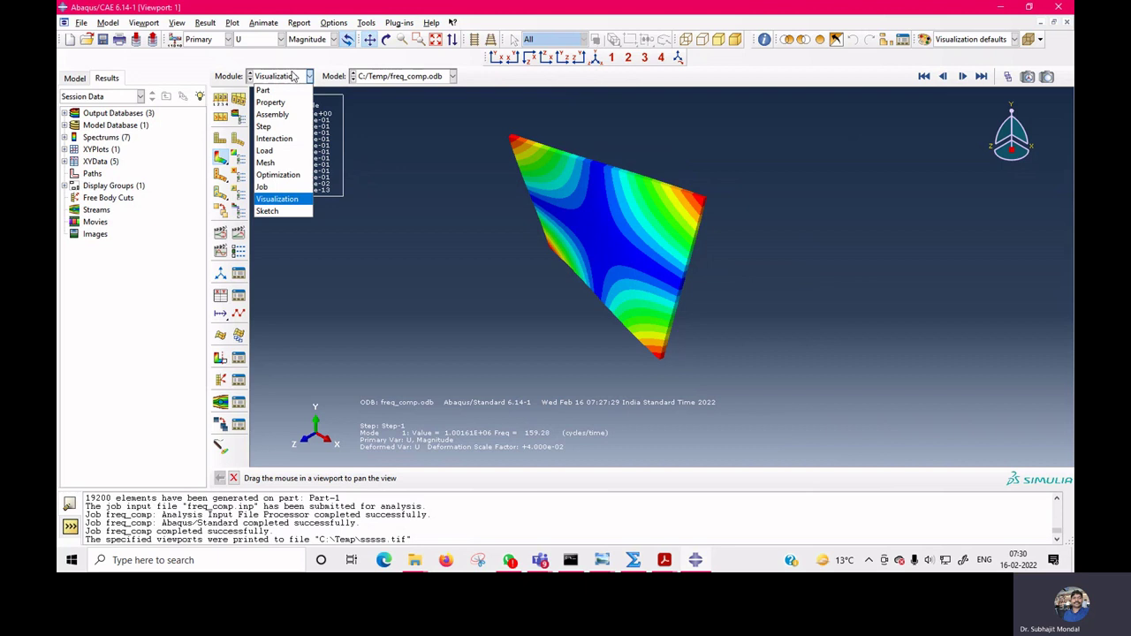
{"action": "left_click", "coordinate": [279, 152]}
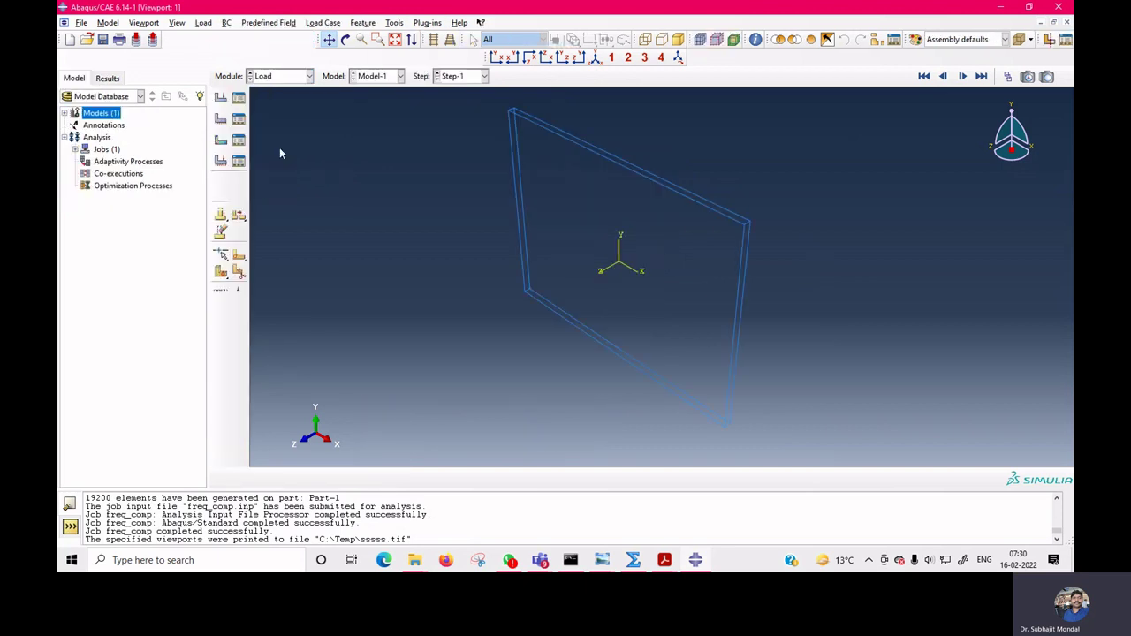
{"action": "left_click", "coordinate": [221, 122]}
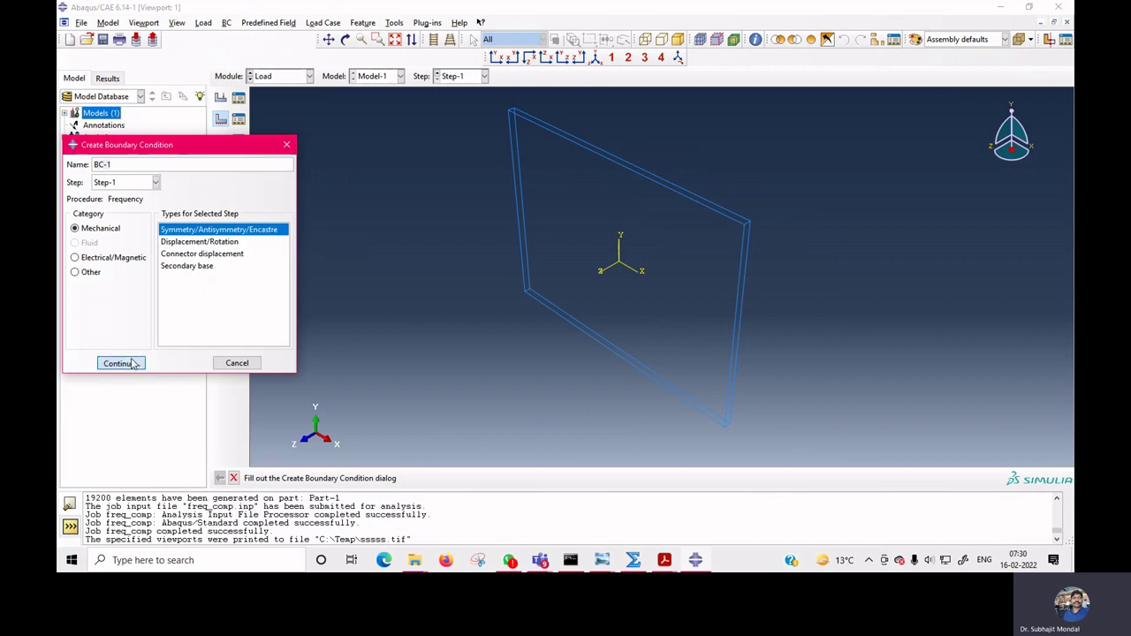
{"action": "left_click", "coordinate": [215, 244]}
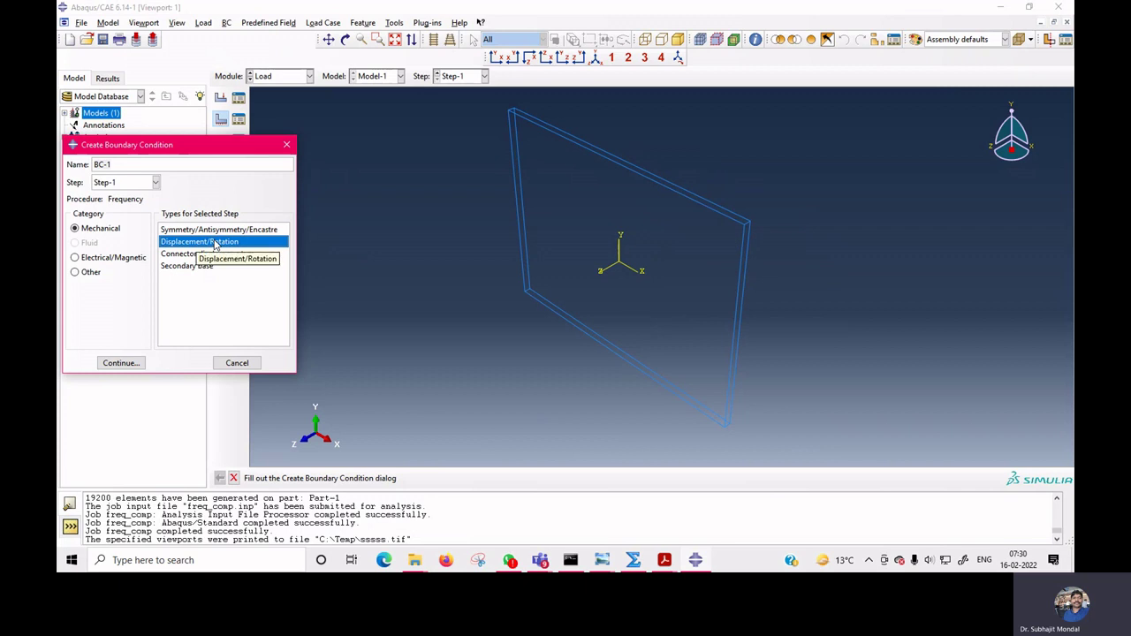
{"action": "left_click", "coordinate": [240, 230]}
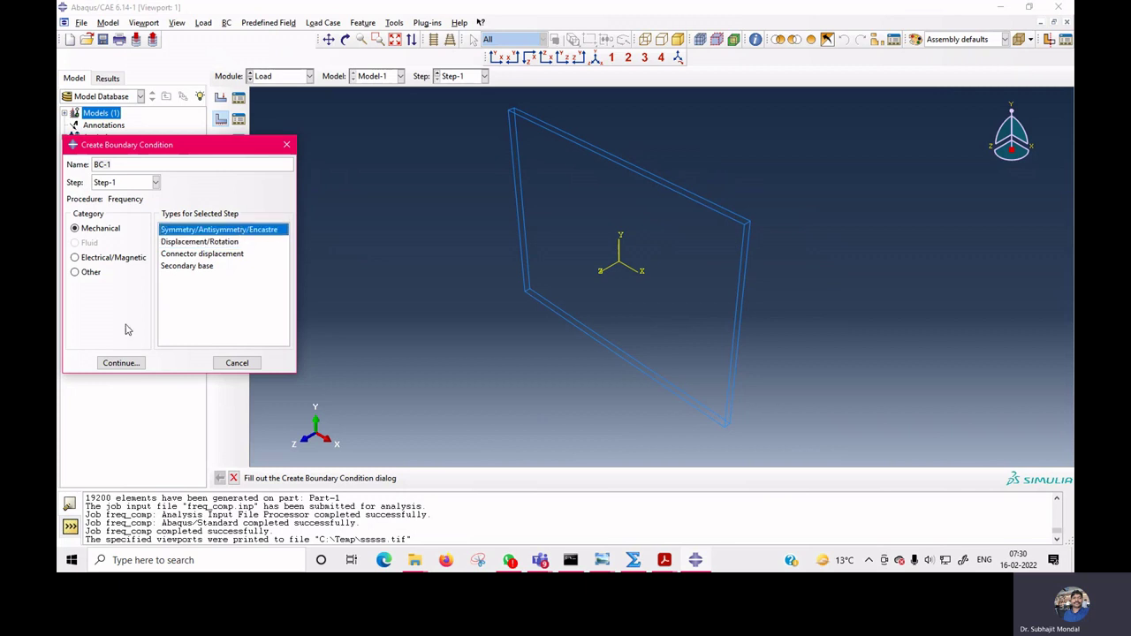
{"action": "left_click", "coordinate": [121, 363]}
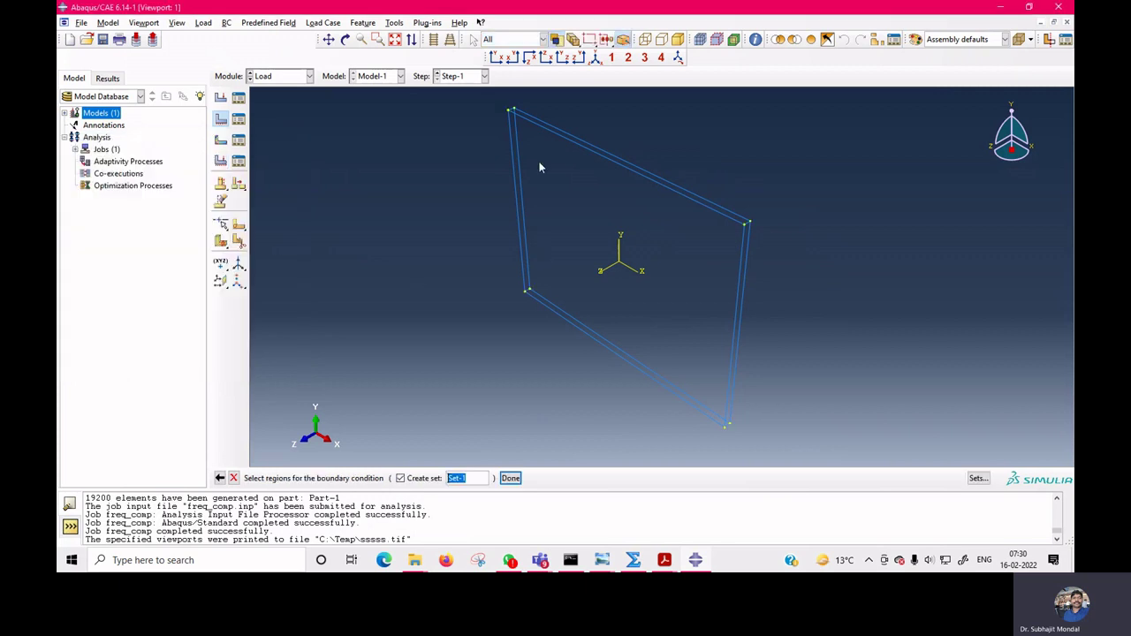
- Assign BC-1 to one narrow side face of the shaded plate as set Set-1 and fix it as ENCASTRE
{"action": "left_click", "coordinate": [345, 39]}
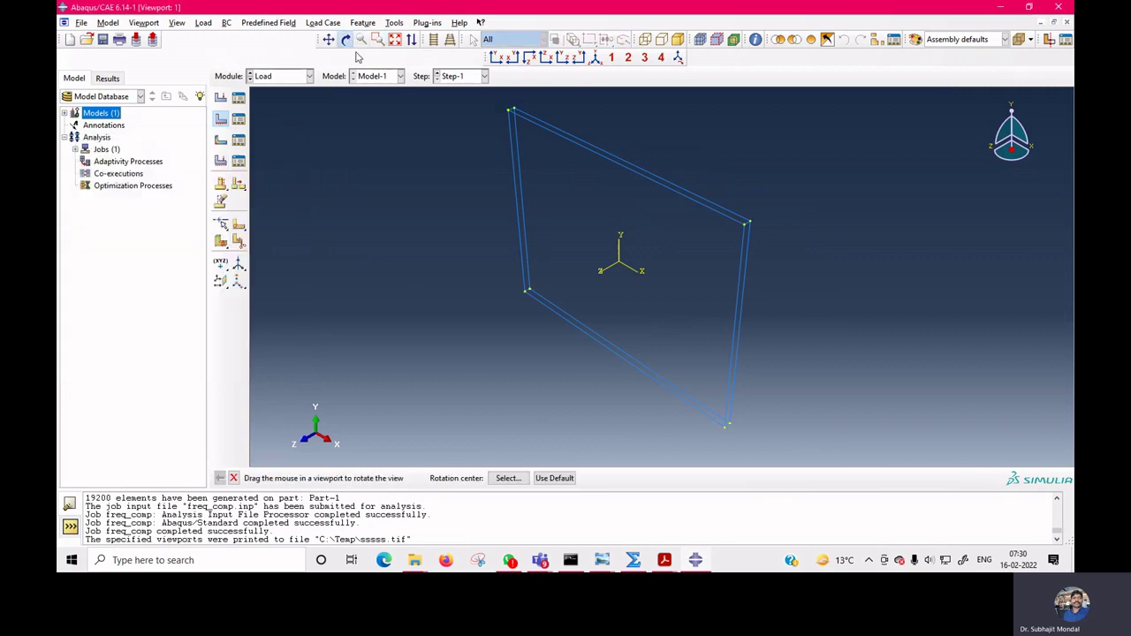
{"action": "left_click_drag", "start_coordinate": [515, 206], "coordinate": [604, 305]}
{"action": "right_click", "coordinate": [456, 304]}
{"action": "left_click", "coordinate": [478, 384]}
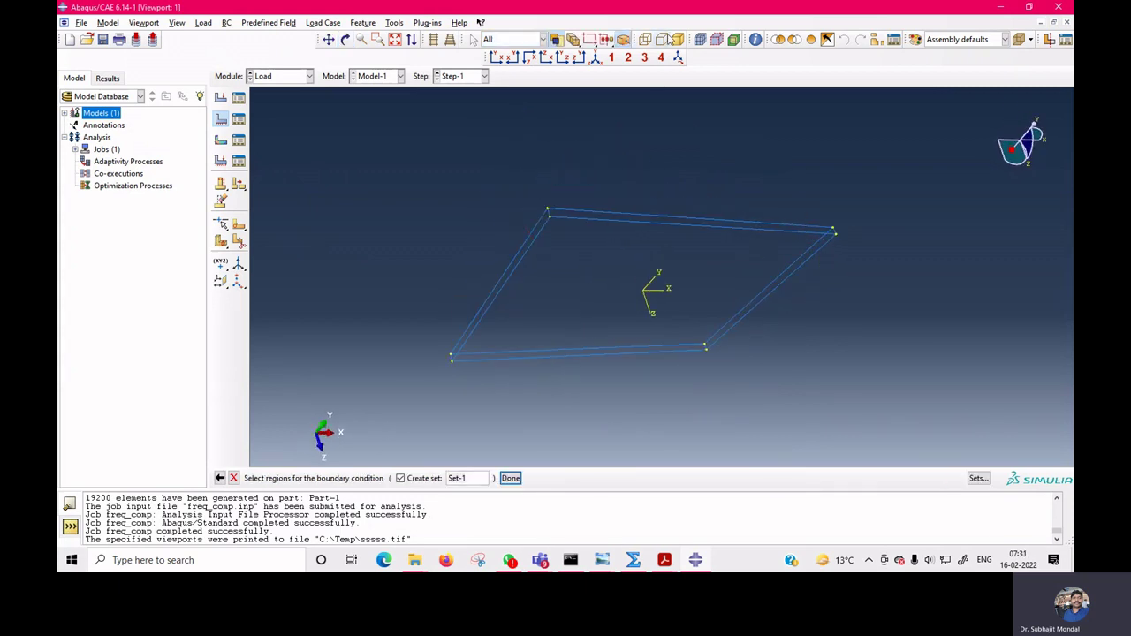
{"action": "left_click", "coordinate": [545, 221]}
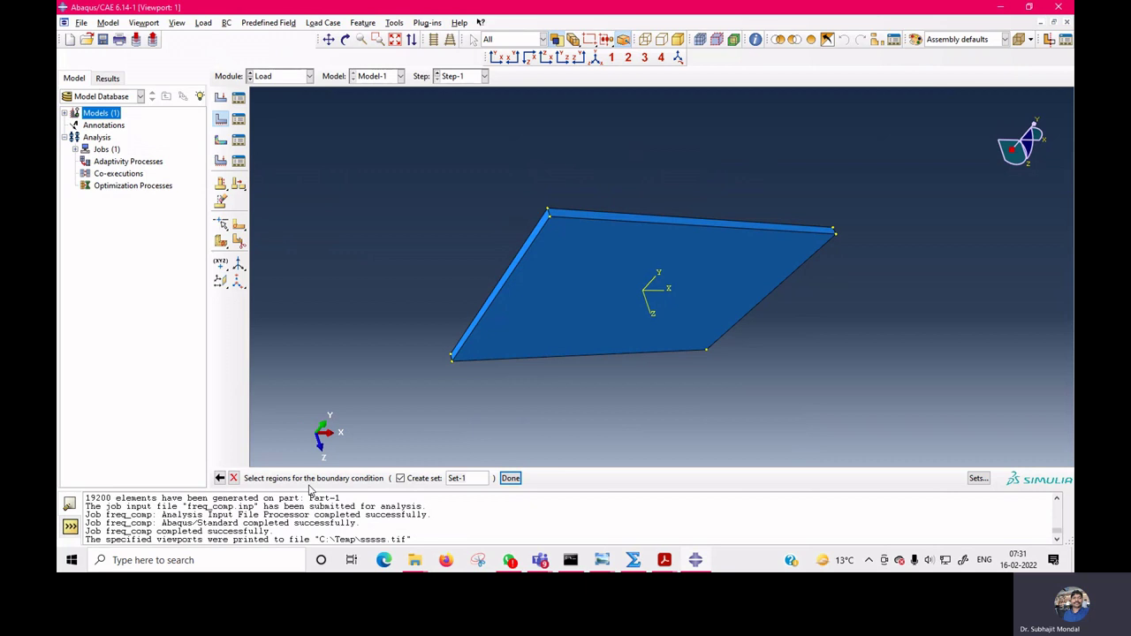
{"action": "scroll", "coordinate": [454, 355], "scroll_direction": "up", "scroll_amount": 1}
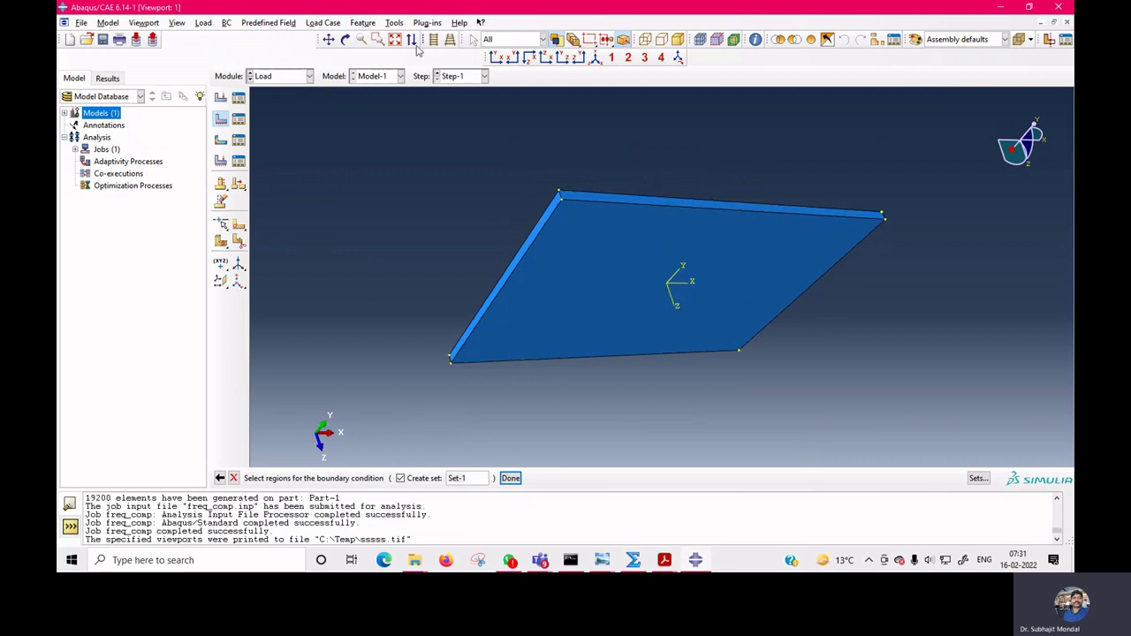
{"action": "left_click", "coordinate": [345, 40]}
{"action": "left_click_drag", "start_coordinate": [530, 247], "coordinate": [563, 271]}
{"action": "right_click", "coordinate": [546, 267]}
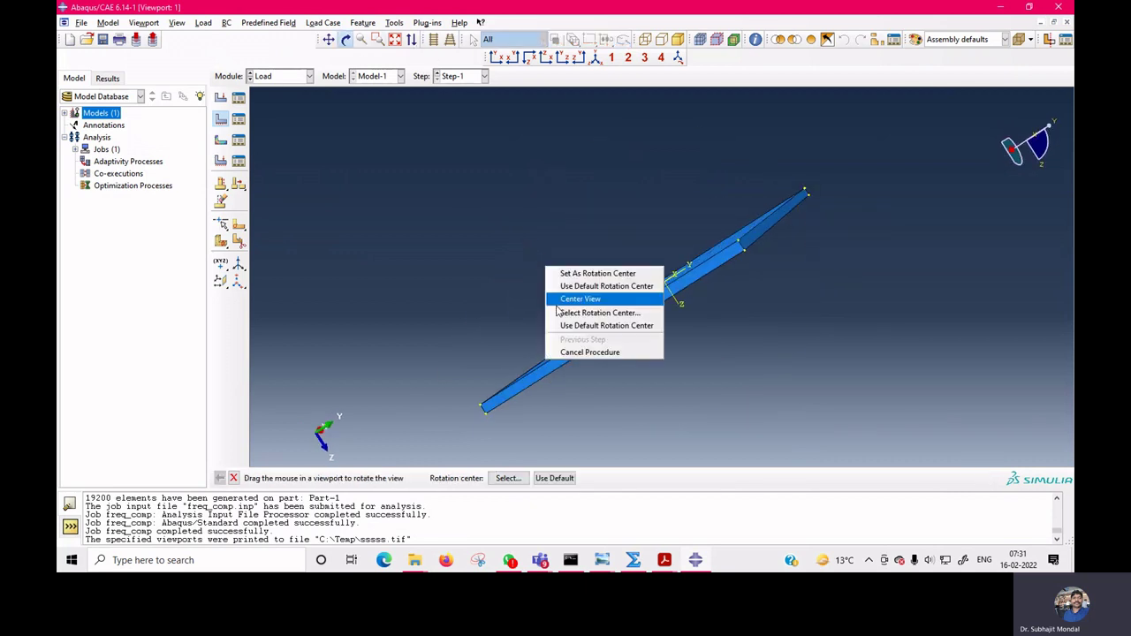
{"action": "left_click", "coordinate": [566, 352]}
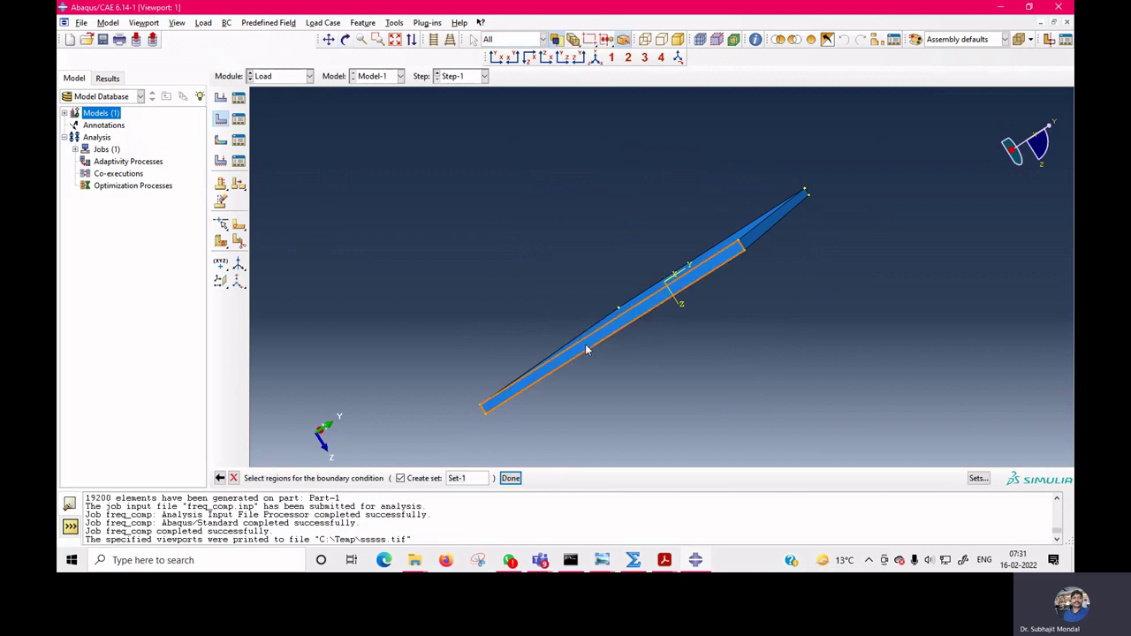
{"action": "left_click", "coordinate": [584, 349]}
{"action": "left_click", "coordinate": [510, 478]}
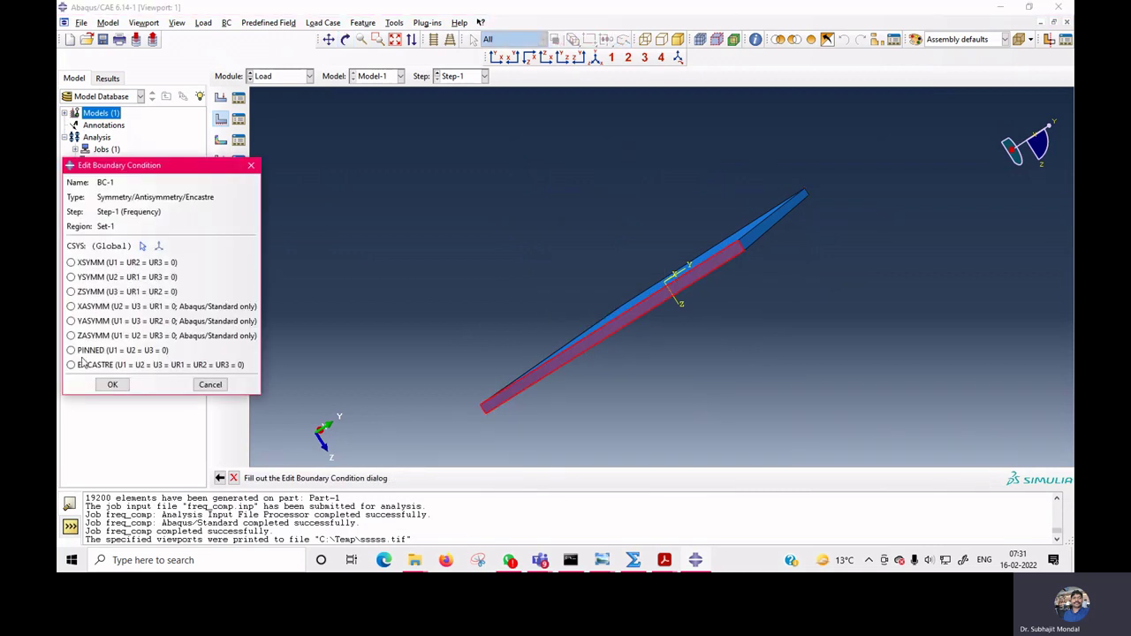
{"action": "left_click", "coordinate": [98, 367]}
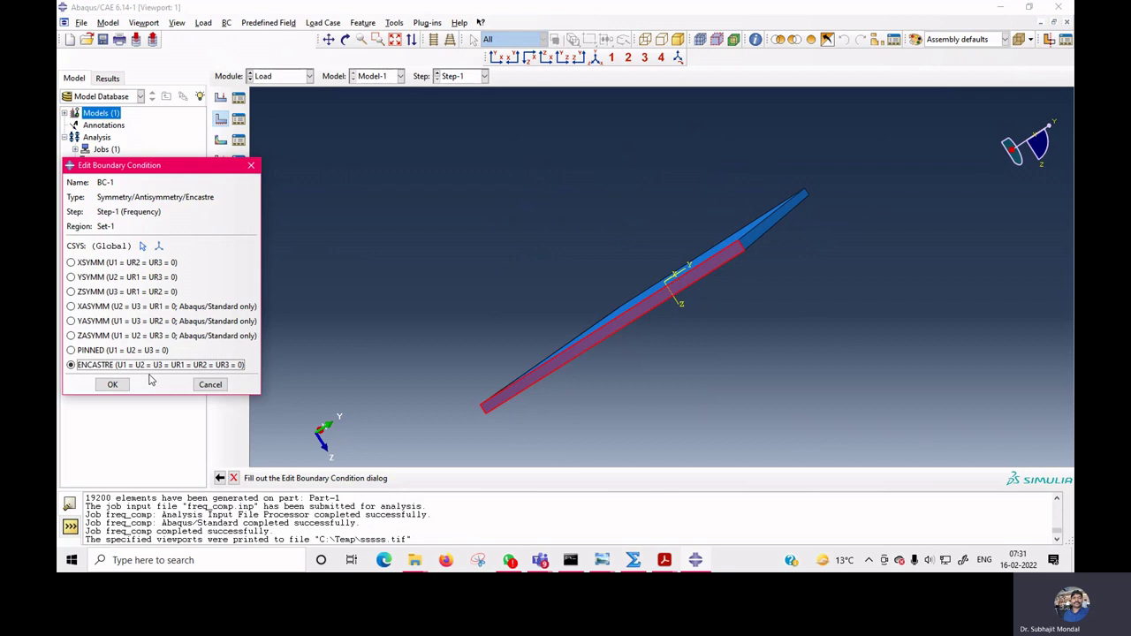
{"action": "left_click", "coordinate": [112, 384]}
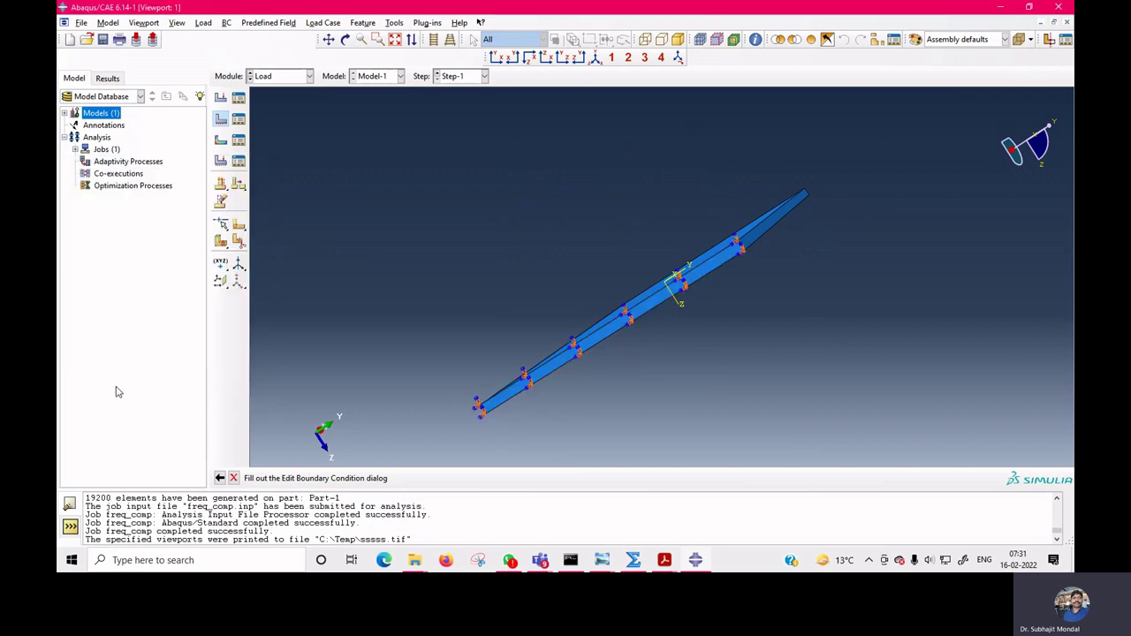
- Check the plate's mesh in the Mesh module and resubmit the freq_comp job from the Job module, overwriting its existing files
{"action": "left_click", "coordinate": [285, 78]}
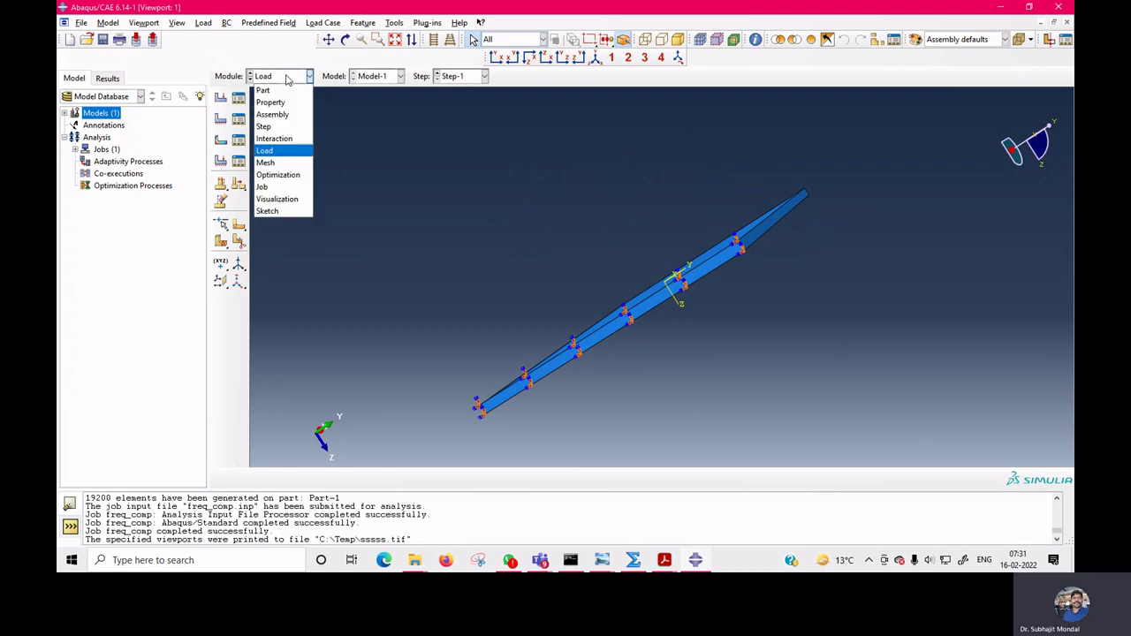
{"action": "left_click", "coordinate": [266, 163]}
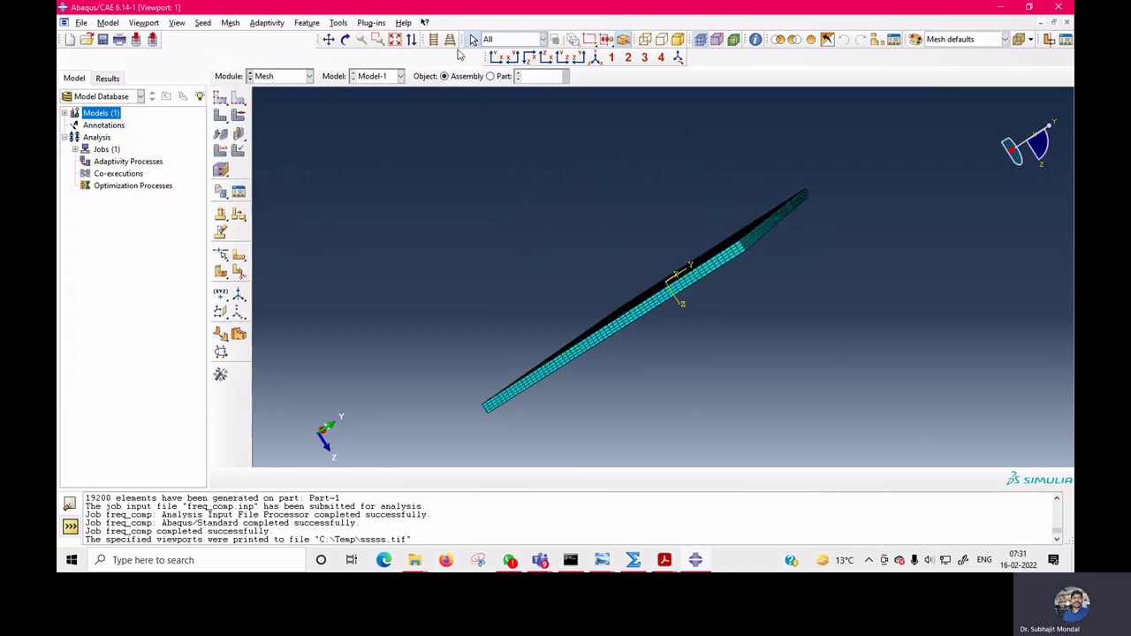
{"action": "left_click", "coordinate": [345, 39]}
{"action": "left_click_drag", "start_coordinate": [674, 265], "coordinate": [488, 196]}
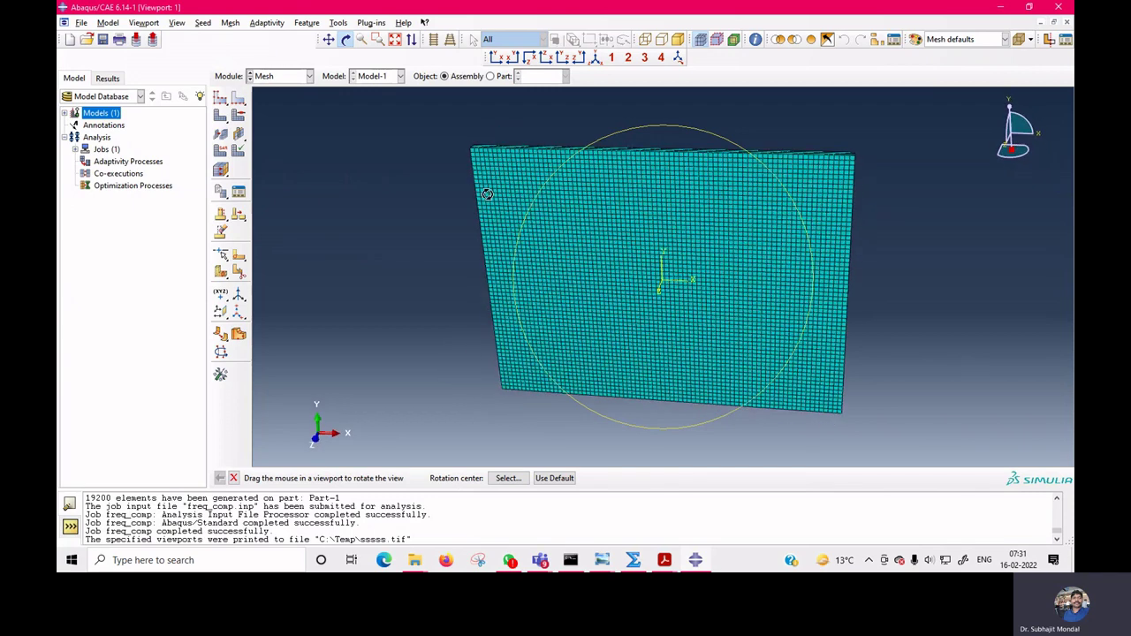
{"action": "left_click", "coordinate": [284, 80]}
{"action": "left_click", "coordinate": [280, 185]}
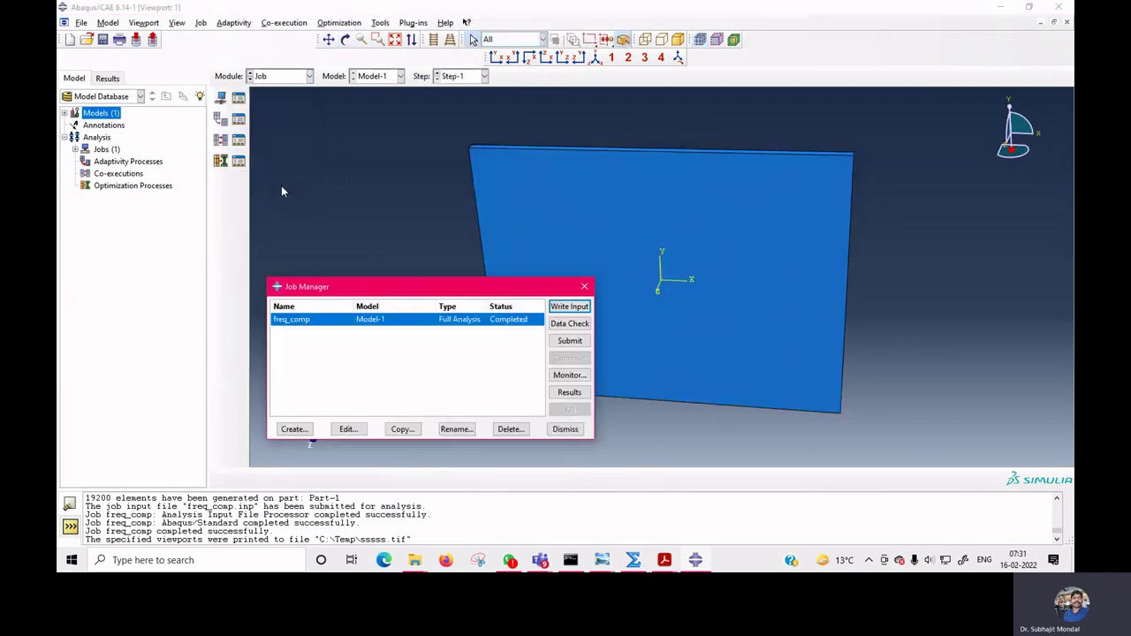
{"action": "left_click", "coordinate": [570, 340]}
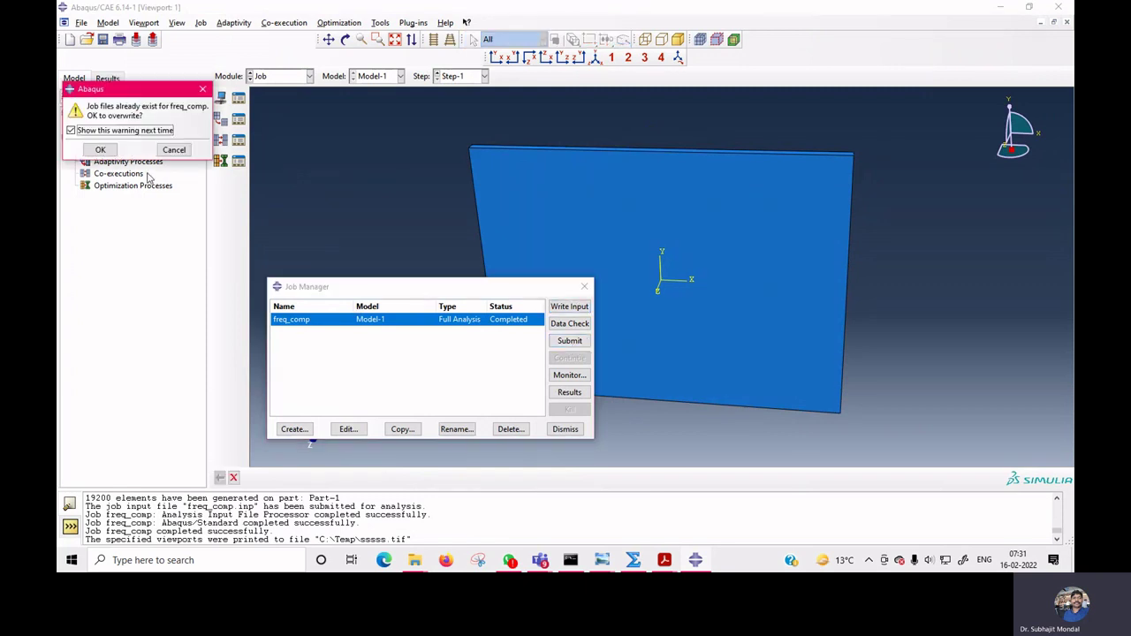
{"action": "left_click", "coordinate": [100, 150]}
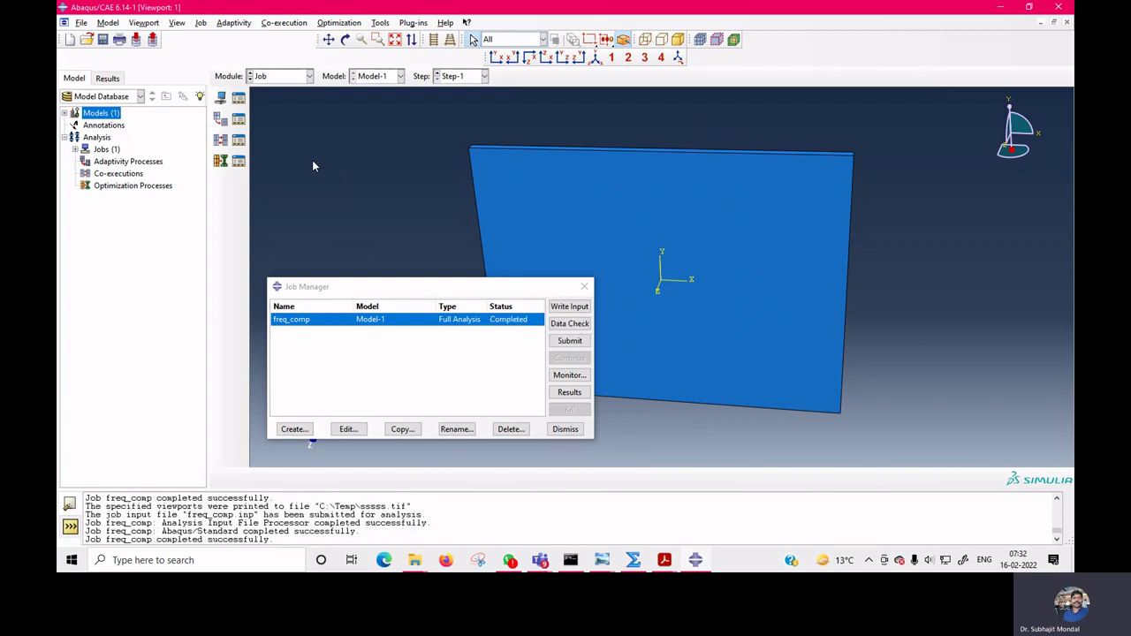
- Open the freq_comp results, plot contours on the deformed plate, and step through the first few modes and back to mode 1
{"action": "left_click", "coordinate": [572, 393]}
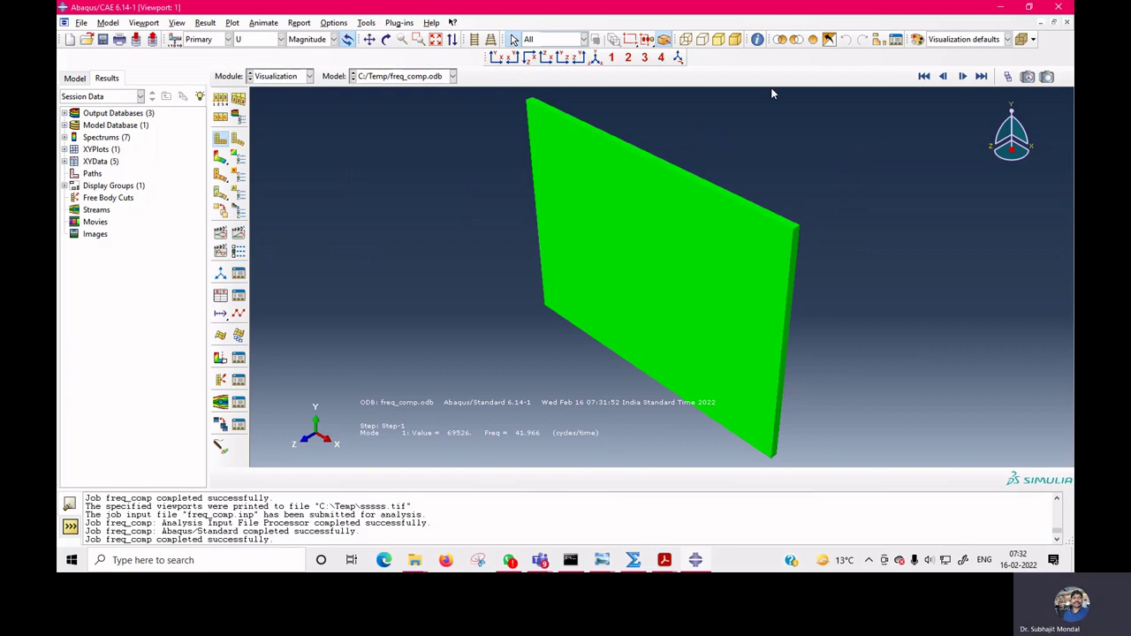
{"action": "left_click", "coordinate": [221, 159]}
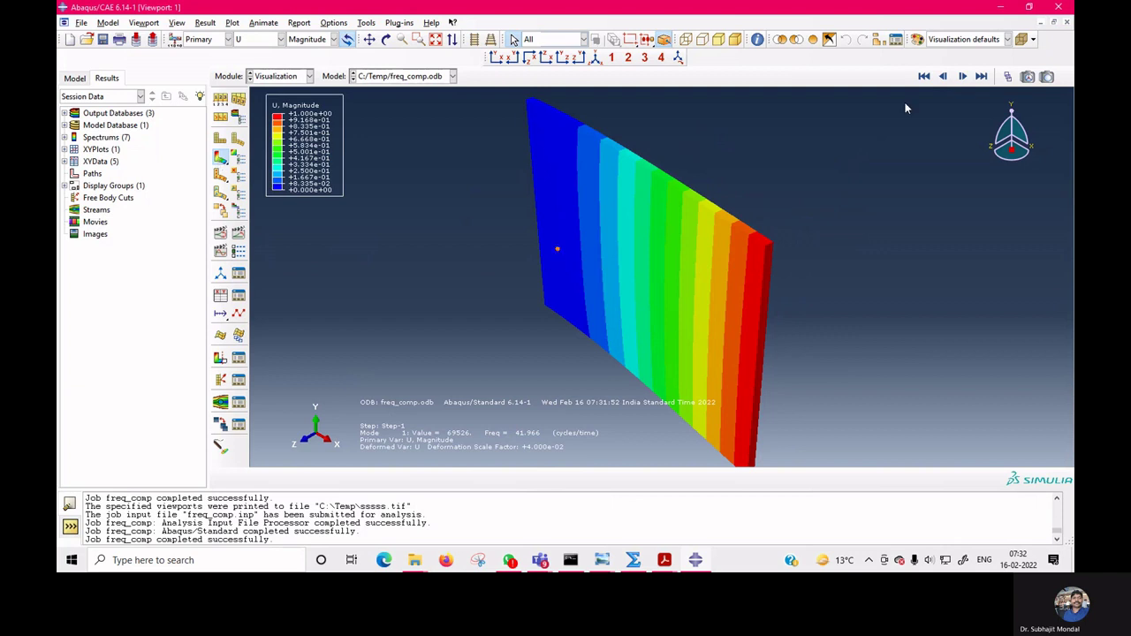
{"action": "left_click", "coordinate": [964, 77]}
{"action": "left_click", "coordinate": [964, 77]}
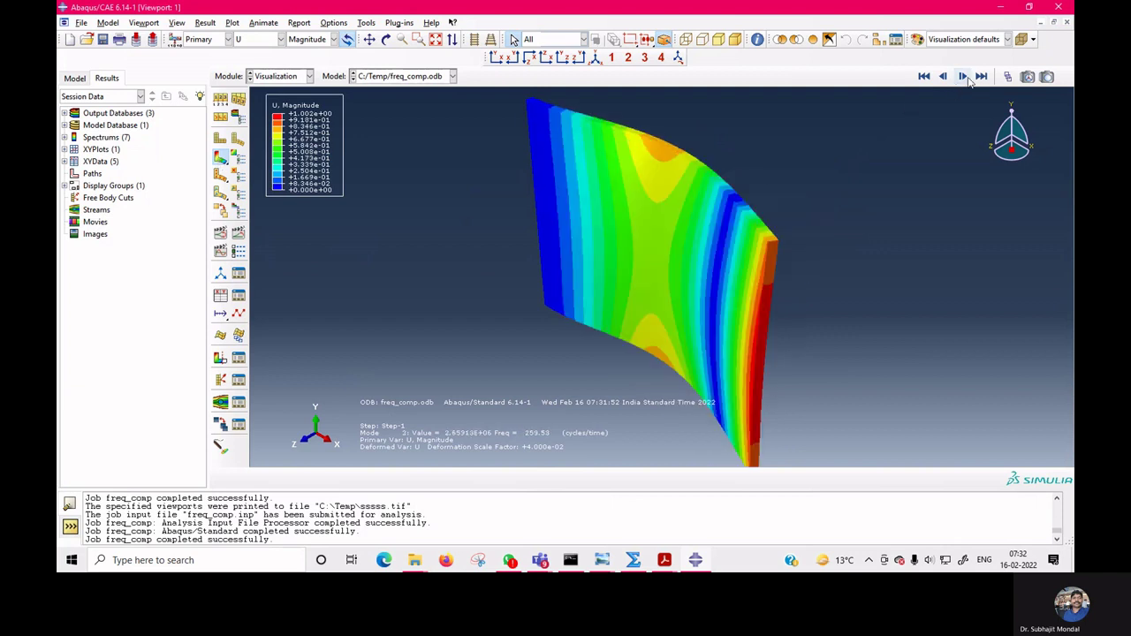
{"action": "left_click", "coordinate": [964, 77]}
{"action": "left_click", "coordinate": [942, 77]}
{"action": "left_click", "coordinate": [942, 77]}
{"action": "left_click", "coordinate": [943, 77]}
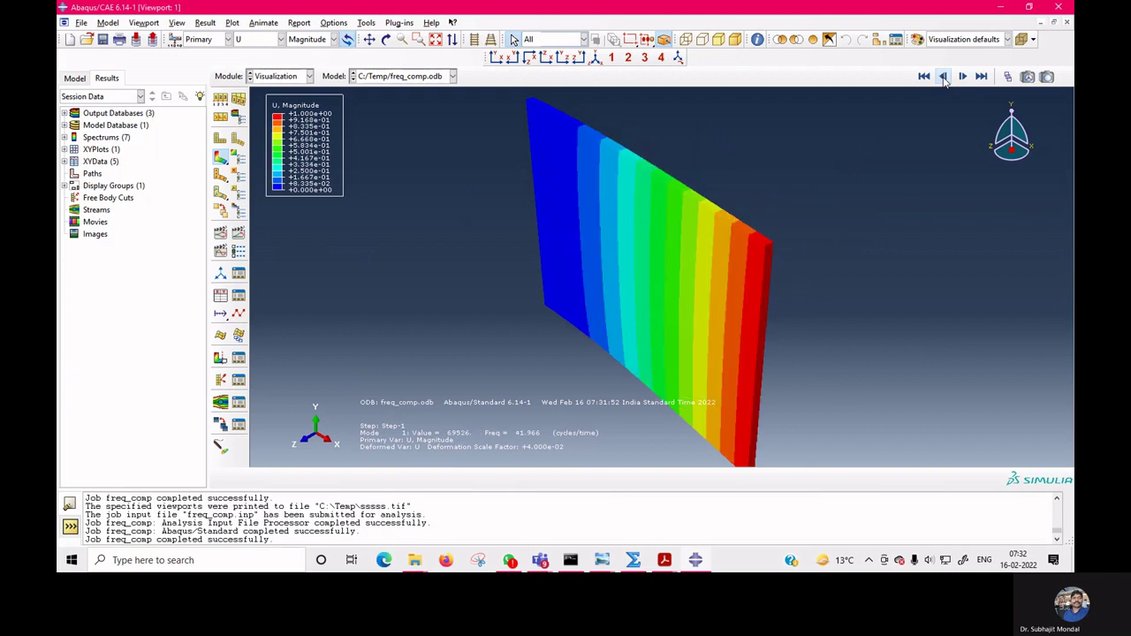
{"action": "left_click", "coordinate": [942, 77]}
{"action": "left_click", "coordinate": [962, 77]}
- Orient the clamped plate nearly edge-on and compare its mode 1 and mode 2 shapes and natural frequencies
{"action": "left_click", "coordinate": [386, 39]}
{"action": "left_click_drag", "start_coordinate": [619, 253], "coordinate": [603, 281]}
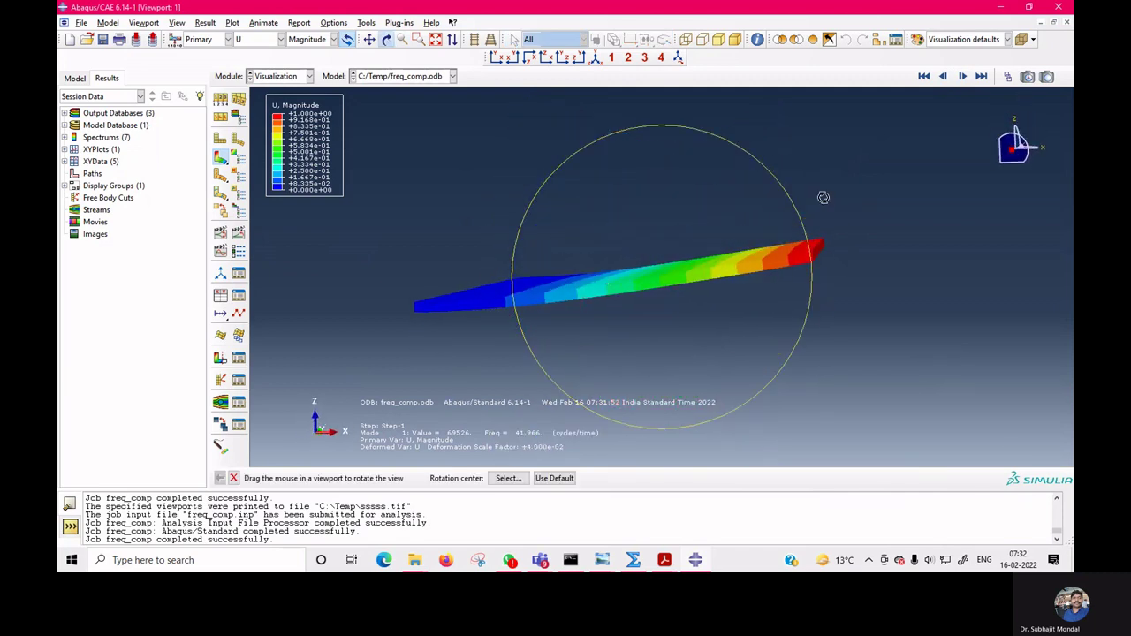
{"action": "left_click", "coordinate": [942, 78]}
{"action": "left_click", "coordinate": [962, 78]}
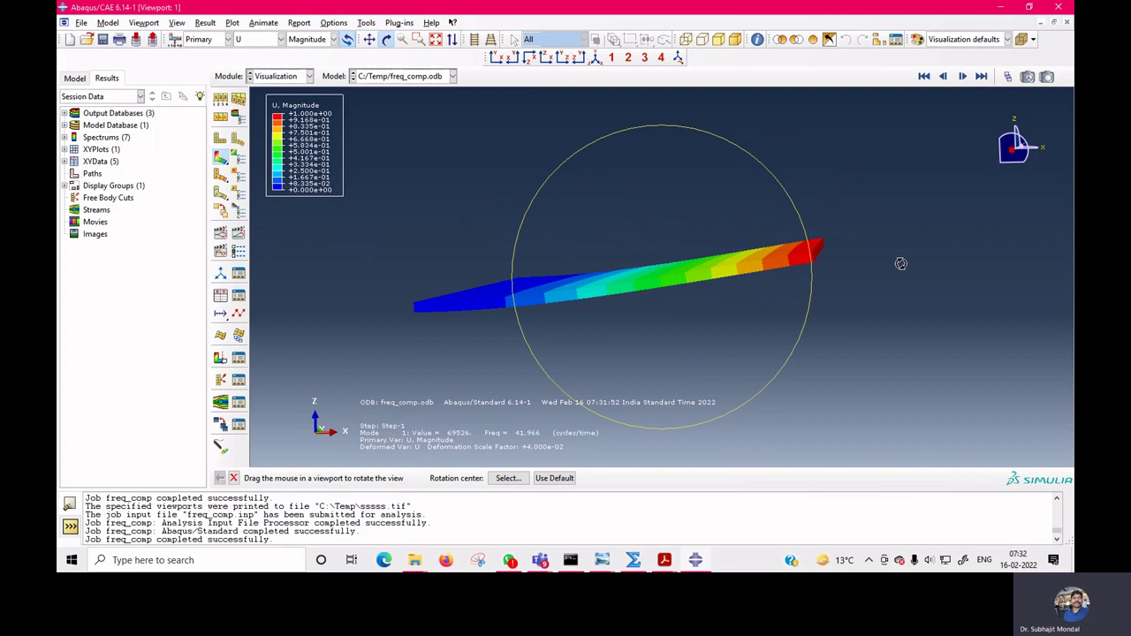
{"action": "mouse_move", "coordinate": [802, 285]}
{"action": "left_mouse_down"}
{"action": "mouse_move", "coordinate": [810, 306]}
{"action": "mouse_move", "coordinate": [795, 303]}
{"action": "left_mouse_up"}
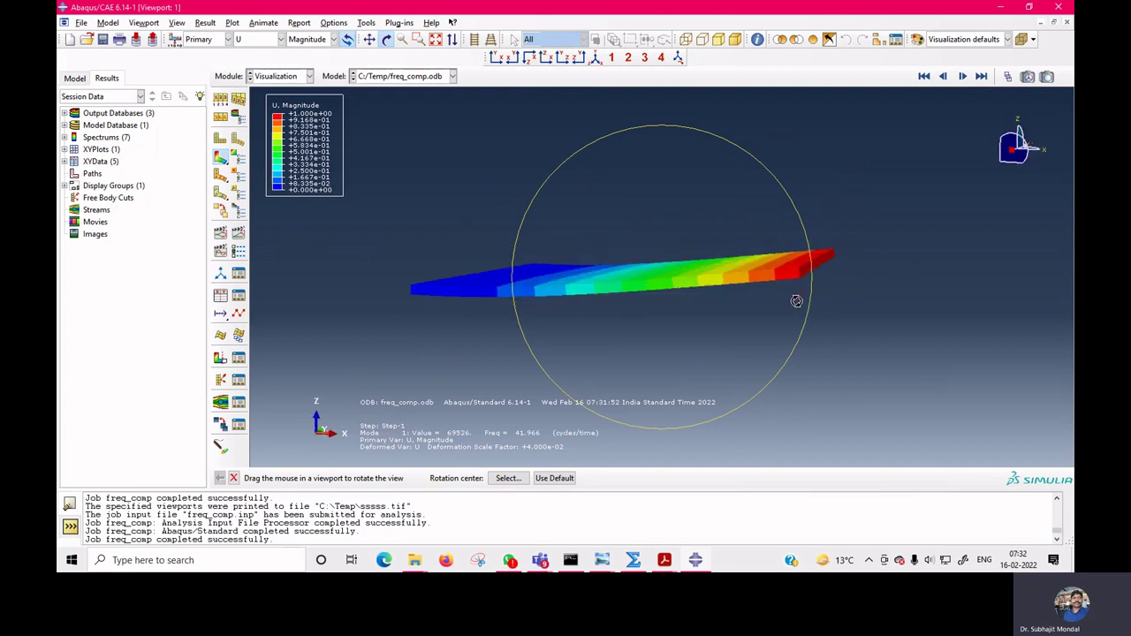
{"action": "left_click", "coordinate": [962, 76]}
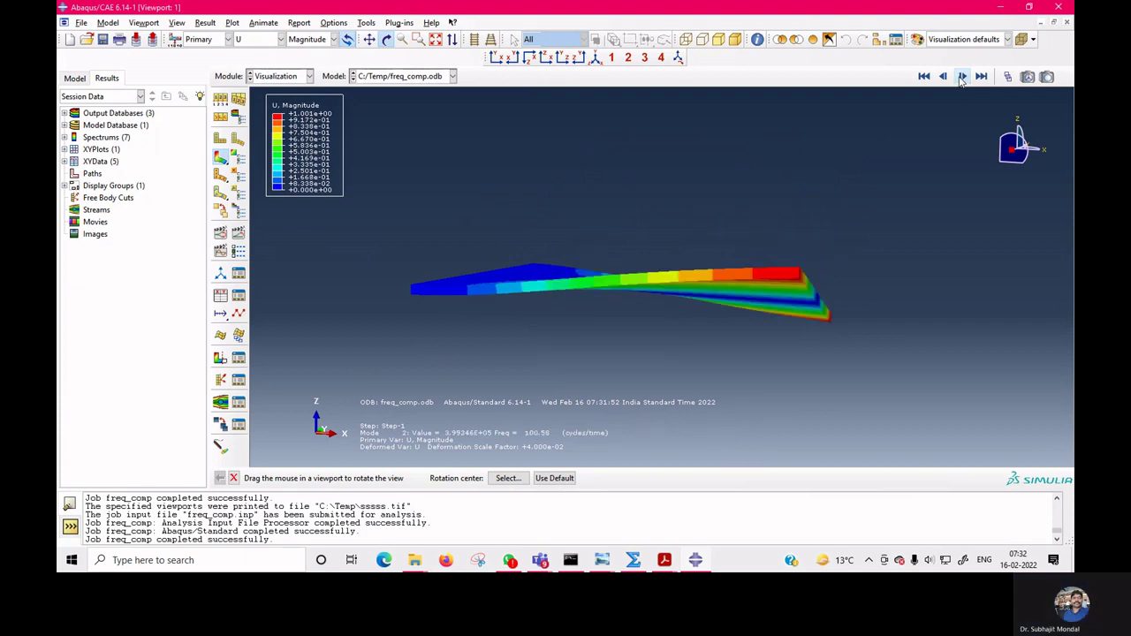
{"action": "left_click", "coordinate": [943, 76]}
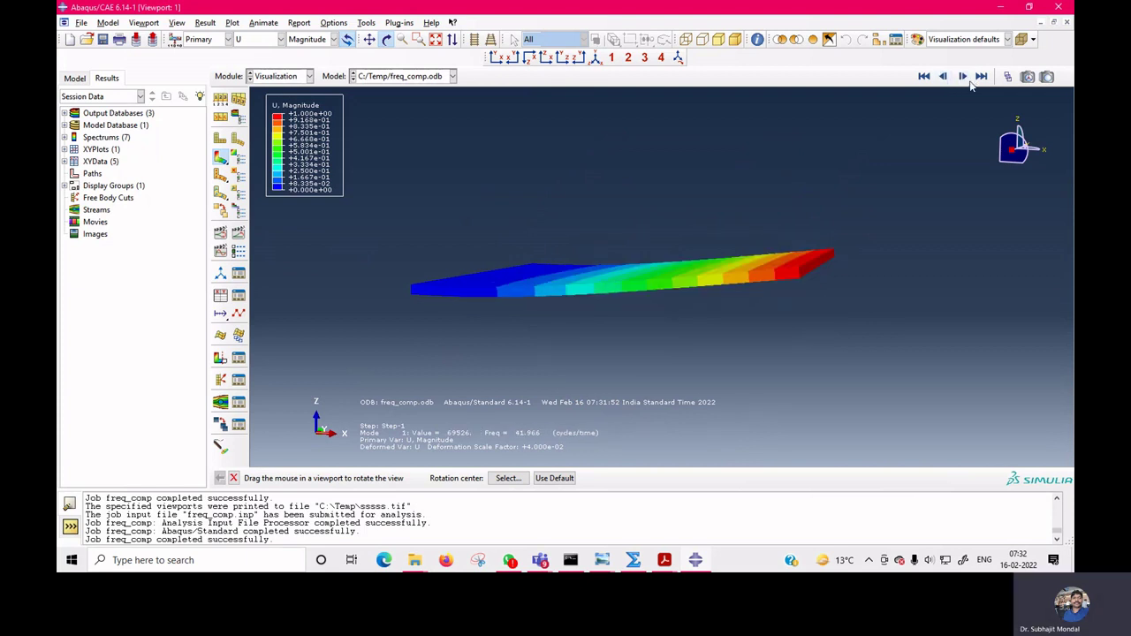
- Step through the clamped plate's results from mode 1 to mode 6, examining each deformed mode shape and natural frequency
{"action": "left_click", "coordinate": [962, 77]}
{"action": "left_click", "coordinate": [962, 77]}
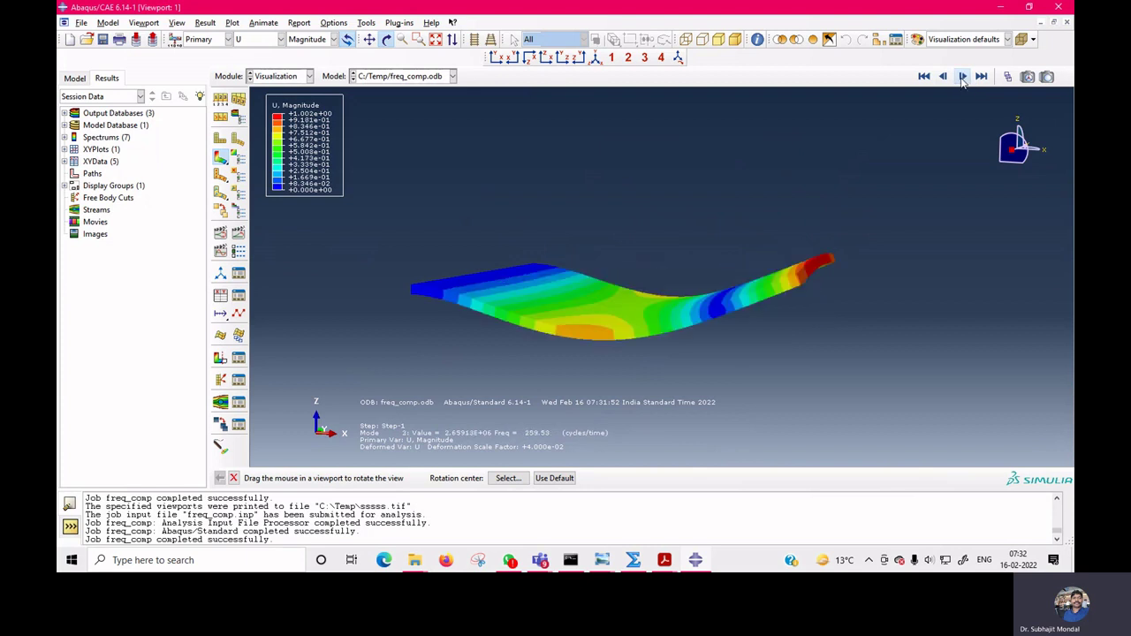
{"action": "left_click", "coordinate": [962, 77]}
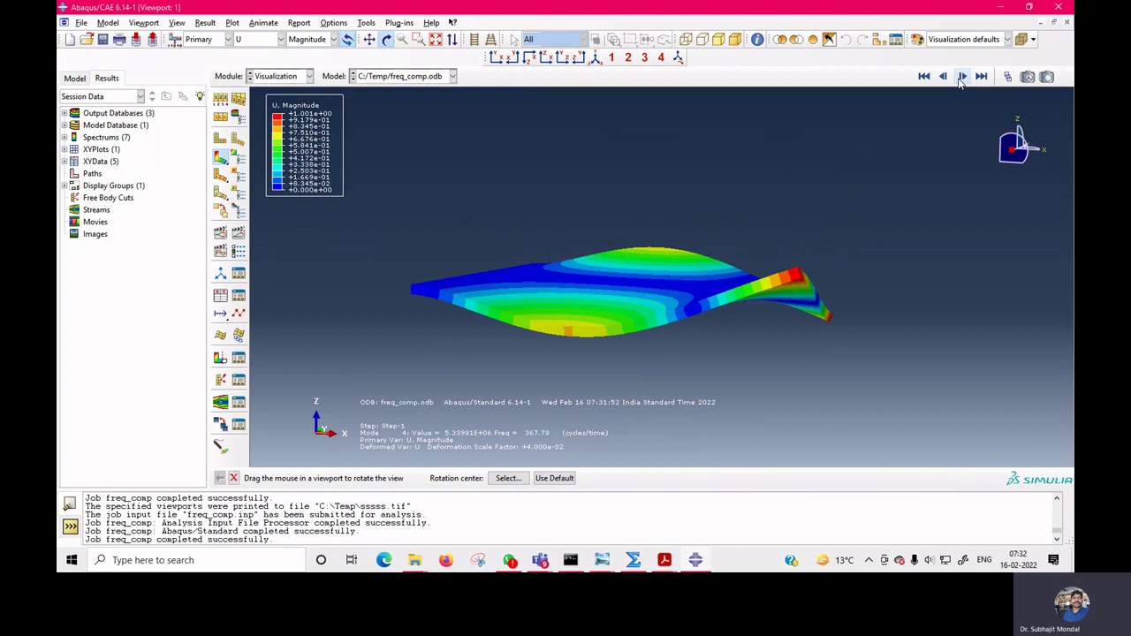
{"action": "left_click", "coordinate": [962, 78]}
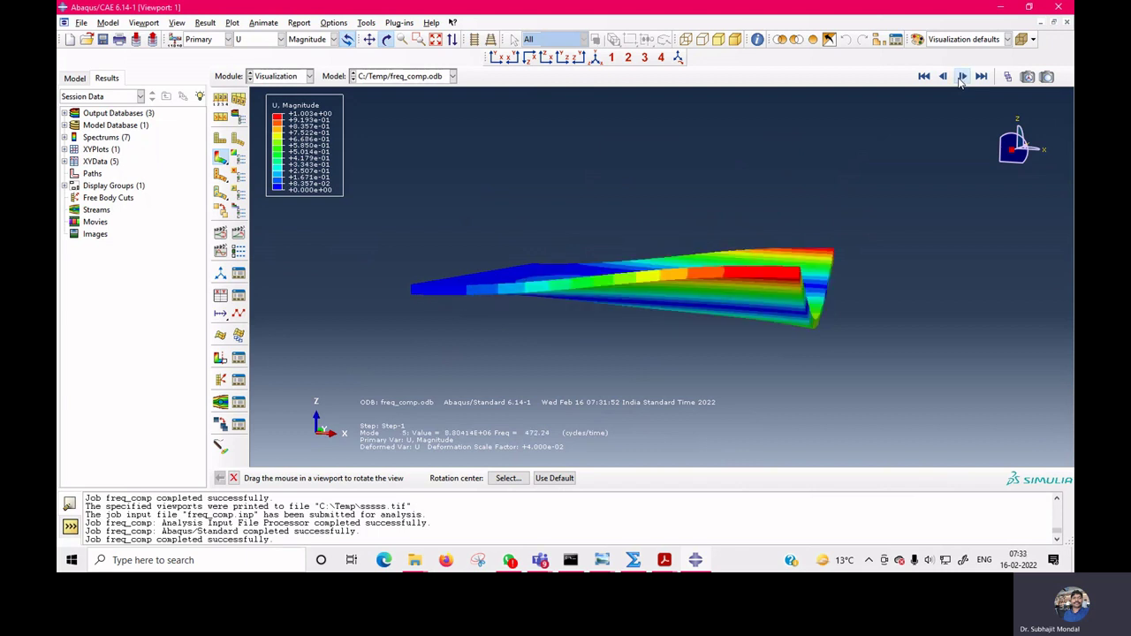
{"action": "left_click", "coordinate": [962, 78]}
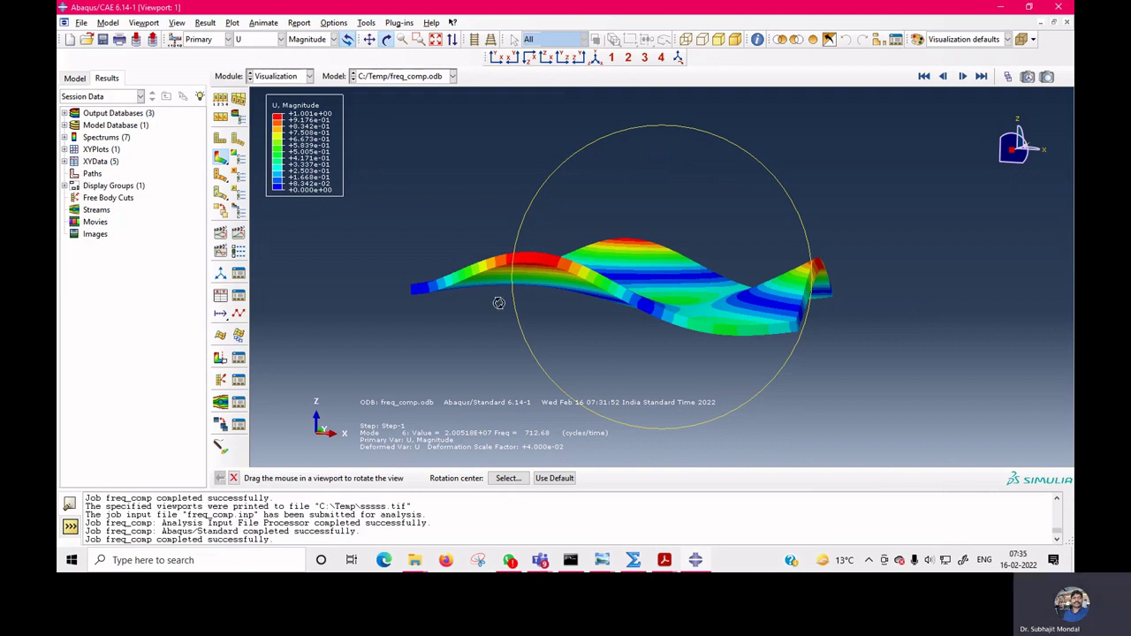
{"action": "scroll", "coordinate": [515, 304], "scroll_direction": "down", "scroll_amount": 1}
{"action": "scroll", "coordinate": [518, 304], "scroll_direction": "up", "scroll_amount": 2}
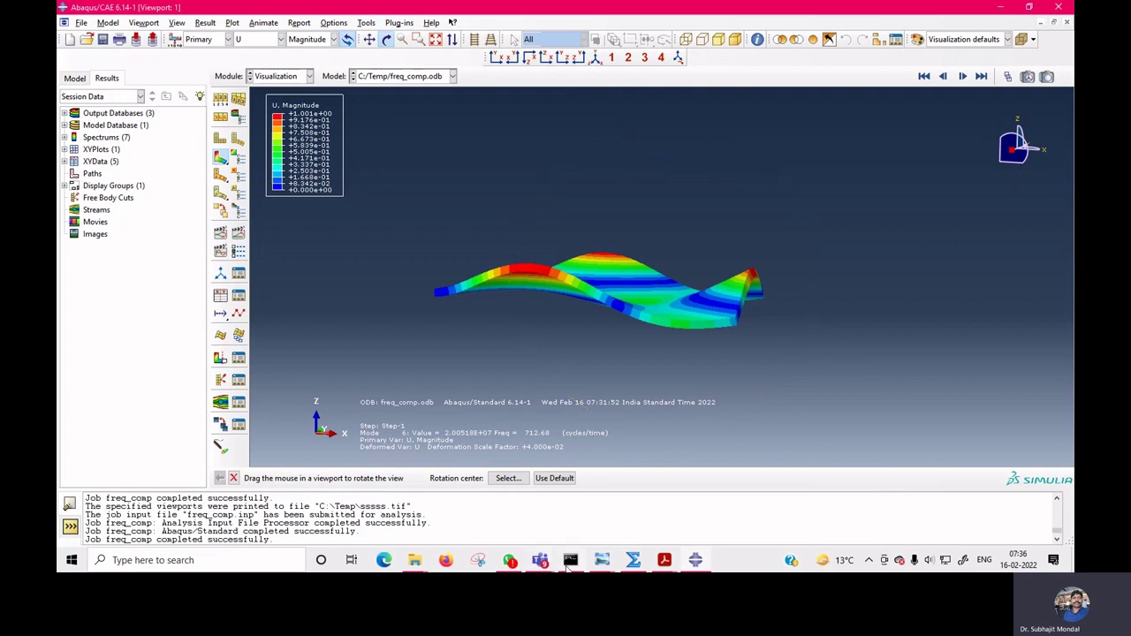
{"action": "mouse_move", "coordinate": [540, 559]}
{"action": "left_click", "coordinate": [542, 484]}
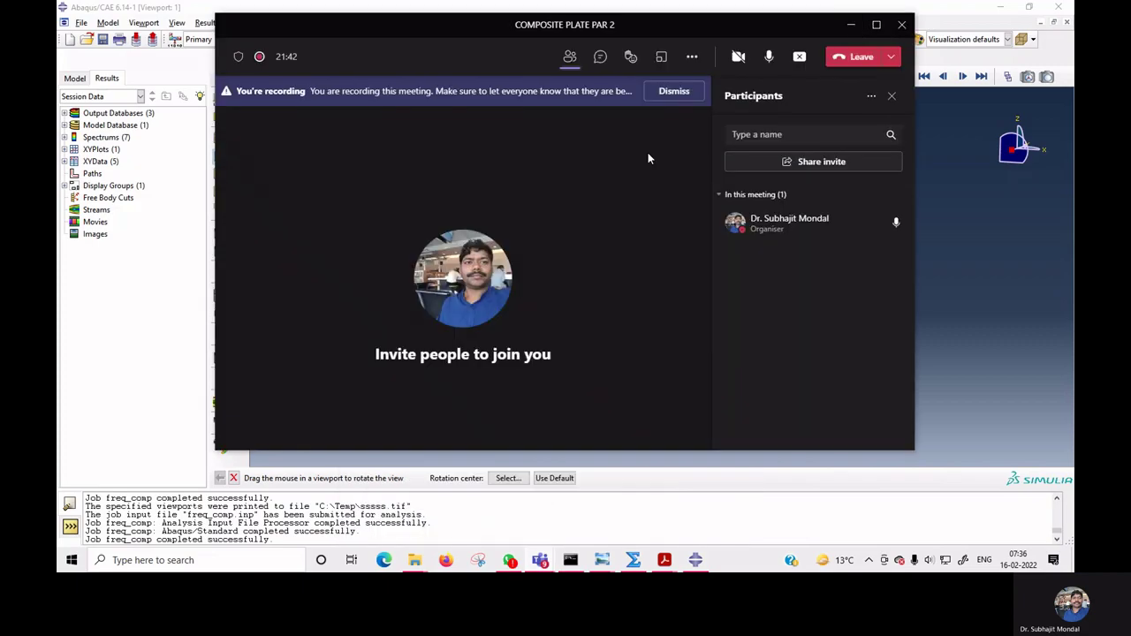